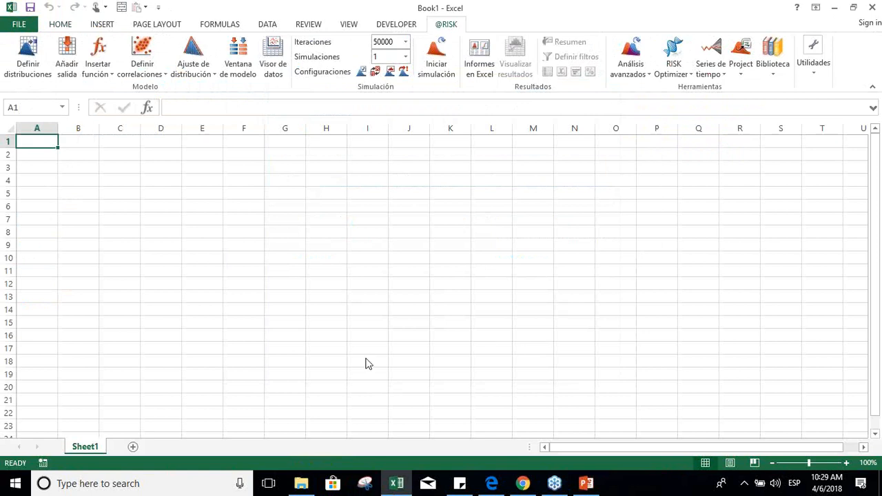
Step: Open the workbook Analisis del Proyecto con Intensificacion.xlsx from the Tecnicas de Aceleracion de Proyectos folder
{"action": "left_click", "coordinate": [304, 484]}
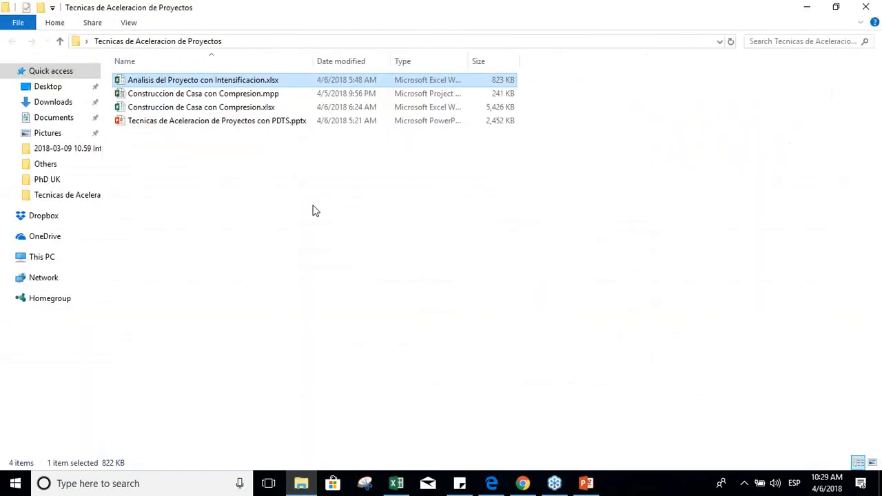
{"action": "left_click", "coordinate": [224, 81]}
{"action": "left_click", "coordinate": [288, 142]}
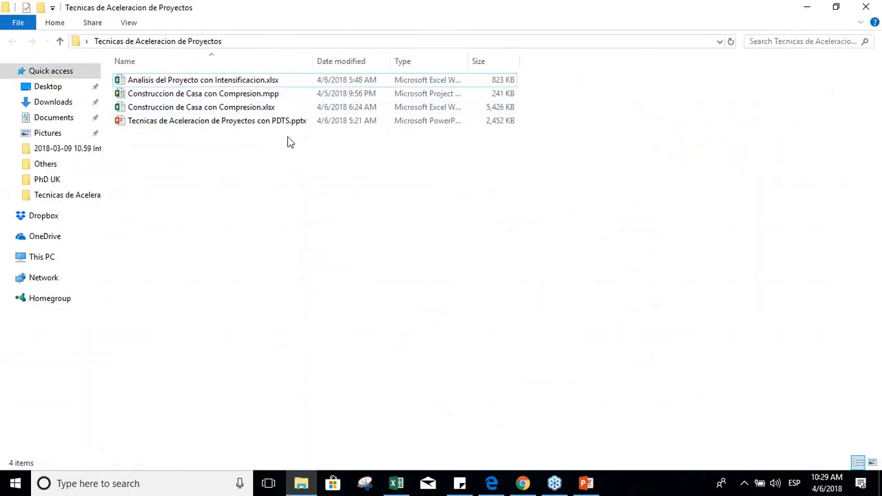
{"action": "left_click", "coordinate": [239, 82]}
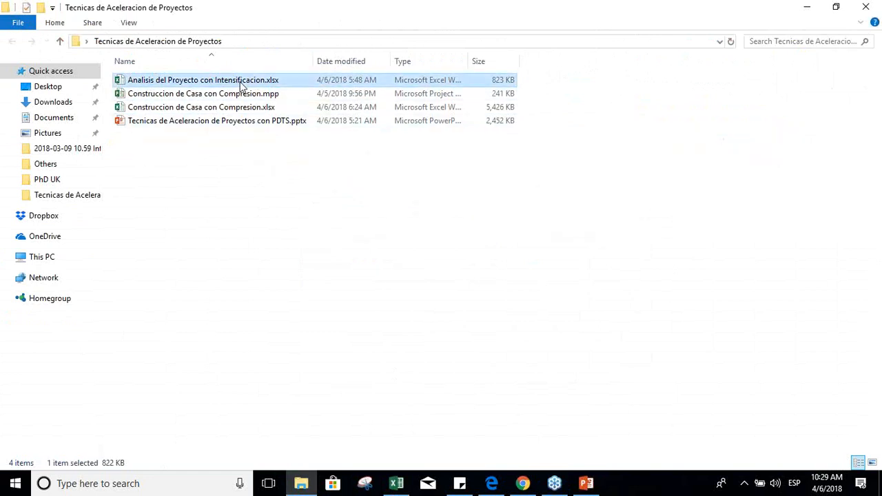
{"action": "double_click", "coordinate": [242, 84]}
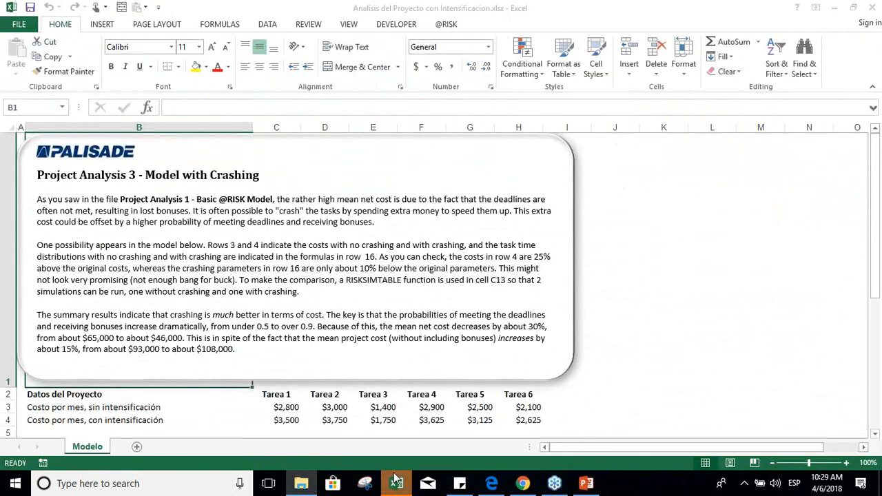
Step: Go past the introductory text on the Modelo sheet to the project data and task diagram
{"action": "key", "text": "Right"}
{"action": "key", "text": "Right"}
{"action": "key", "text": "Right"}
{"action": "key", "text": "Right"}
{"action": "key", "text": "Right"}
{"action": "key", "text": "Right"}
{"action": "key", "text": "Right"}
{"action": "key", "text": "Right"}
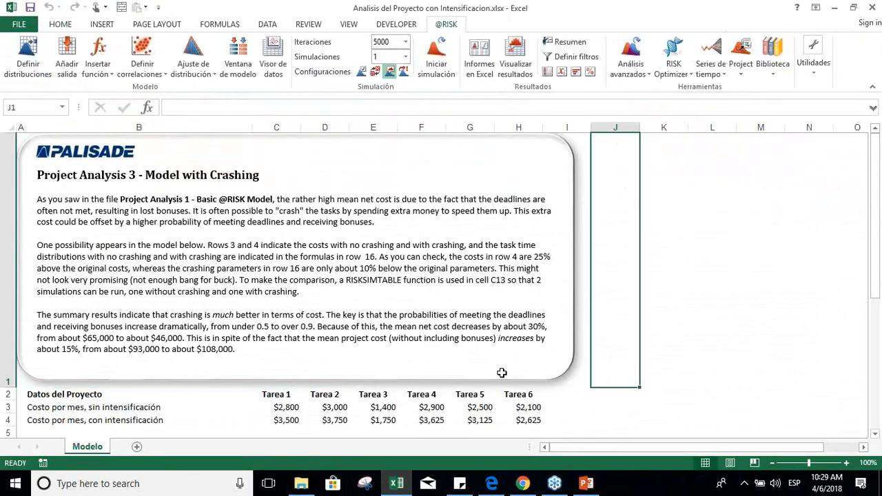
{"action": "key", "text": "Down"}
{"action": "key", "text": "Down"}
{"action": "key", "text": "Down"}
{"action": "key", "text": "Down"}
{"action": "key", "text": "Down"}
{"action": "key", "text": "Up"}
{"action": "key", "text": "Up"}
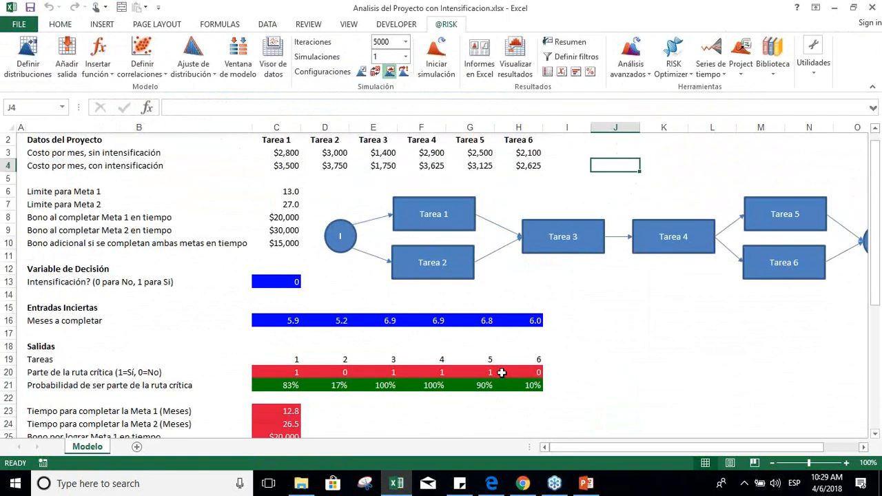
Step: Go to the Datos del Proyecto heading in B2 and the neighbouring Tarea 1 heading
{"action": "key", "text": "Left"}
{"action": "key", "text": "Left"}
{"action": "key", "text": "Left"}
{"action": "key", "text": "Left"}
{"action": "key", "text": "Left"}
{"action": "key", "text": "Left"}
{"action": "key", "text": "Left"}
{"action": "key", "text": "Left"}
{"action": "key", "text": "Up"}
{"action": "key", "text": "Up"}
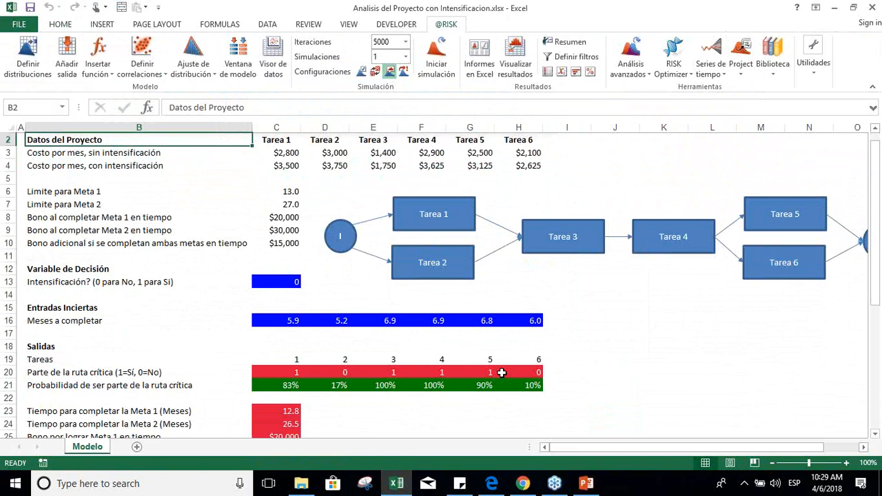
{"action": "key", "text": "Right"}
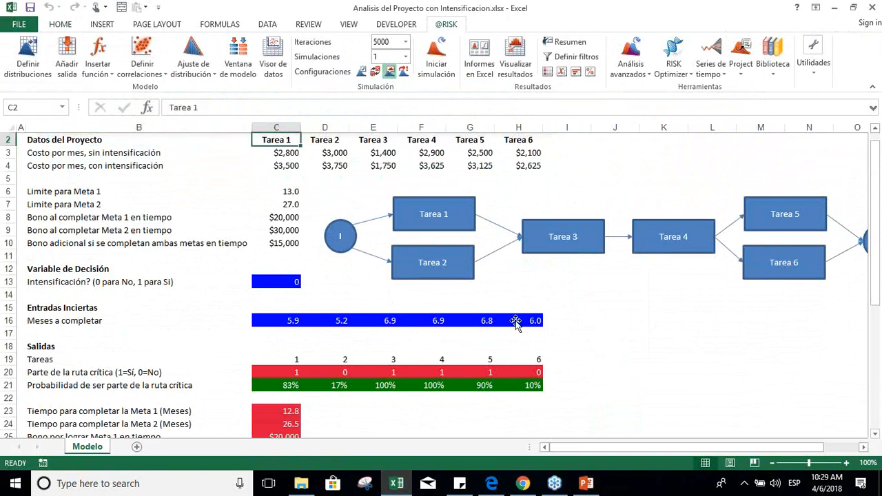
Step: Examine the monthly costs without intensification for the first three tasks and Tarea 1's cost with intensification
{"action": "left_click", "coordinate": [118, 158]}
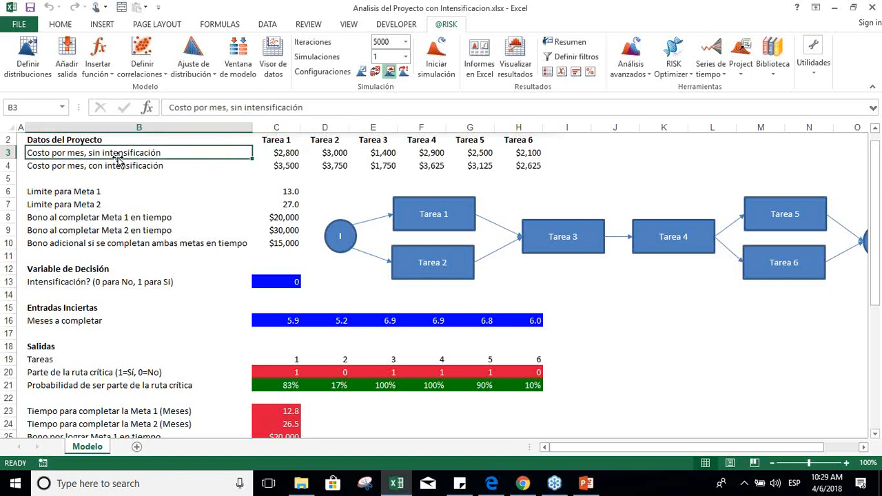
{"action": "key", "text": "Right"}
{"action": "key", "text": "Right"}
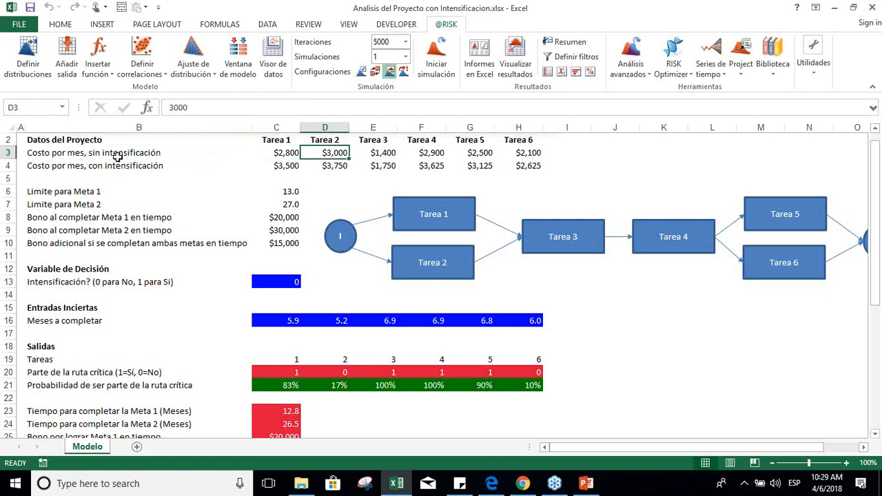
{"action": "key", "text": "Right"}
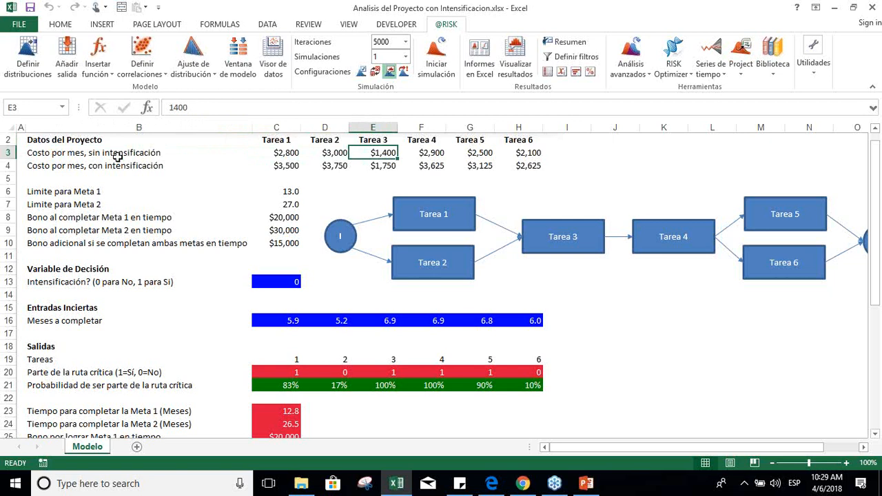
{"action": "key", "text": "Down"}
{"action": "key", "text": "Left"}
{"action": "key", "text": "Left"}
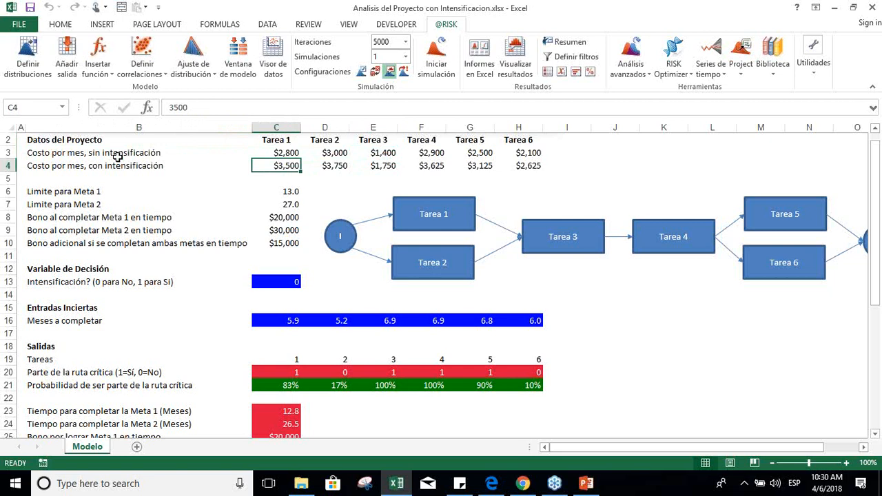
Step: Examine the monthly costs without intensification across the tasks in row 3
{"action": "key", "text": "Up"}
{"action": "key", "text": "Down"}
{"action": "key", "text": "Up"}
{"action": "key", "text": "Right"}
{"action": "key", "text": "Right"}
{"action": "key", "text": "Right"}
{"action": "key", "text": "Right"}
{"action": "key", "text": "Right"}
{"action": "key", "text": "Left"}
{"action": "key", "text": "Left"}
{"action": "key", "text": "Left"}
{"action": "key", "text": "Left"}
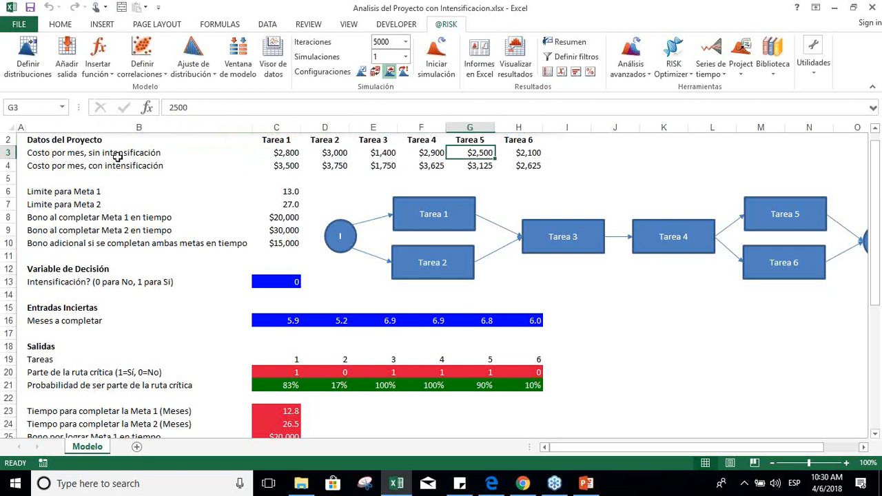
{"action": "key", "text": "Left"}
{"action": "key", "text": "Left"}
{"action": "key", "text": "Right"}
Step: Examine the monthly costs with intensification across the tasks in row 4
{"action": "key", "text": "Right"}
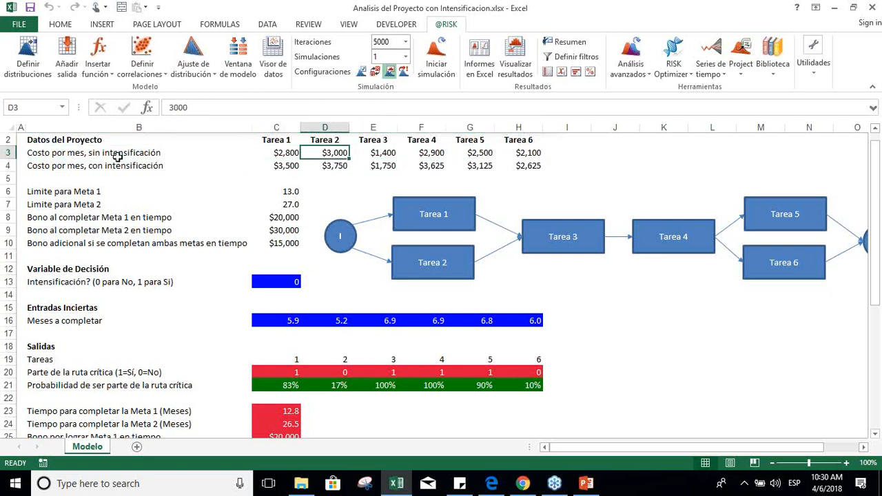
{"action": "key", "text": "Down"}
{"action": "key", "text": "Left"}
{"action": "key", "text": "Right"}
{"action": "key", "text": "Right"}
{"action": "key", "text": "Right"}
{"action": "key", "text": "Right"}
{"action": "key", "text": "Right"}
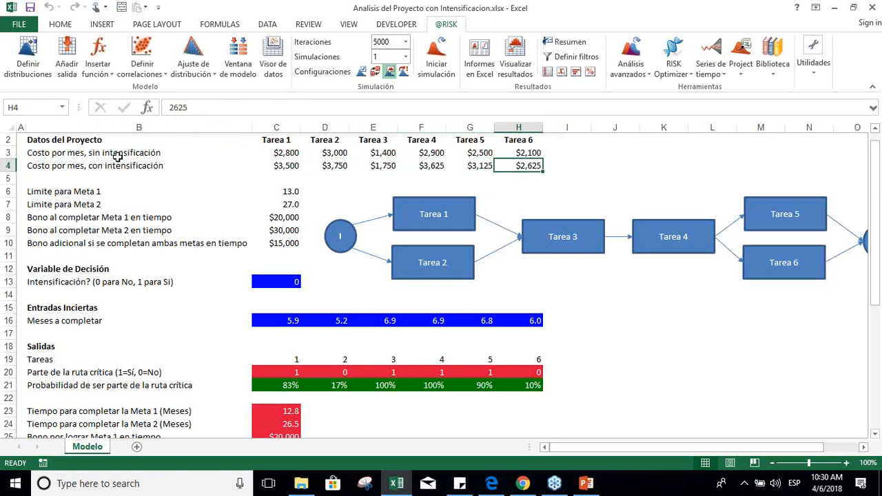
{"action": "key", "text": "Left"}
{"action": "key", "text": "Left"}
{"action": "key", "text": "Left"}
{"action": "key", "text": "Left"}
{"action": "key", "text": "Left"}
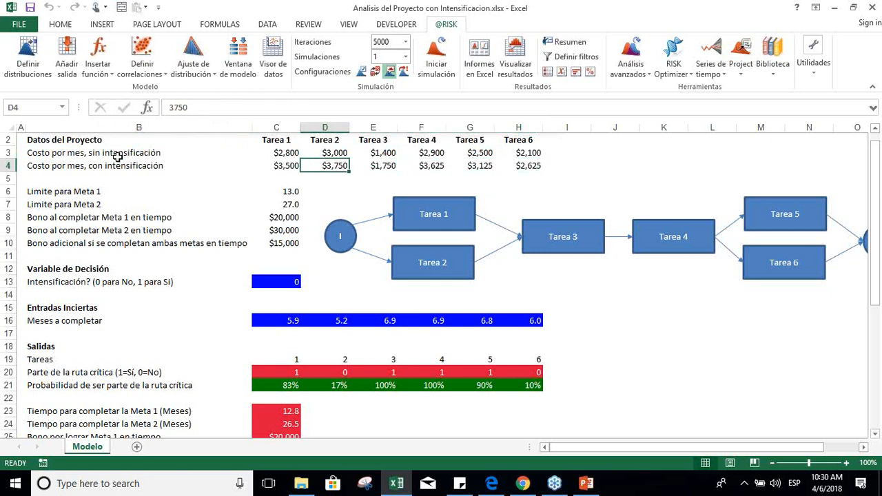
Step: Examine the Limite para Meta 1 label and its value in row 6
{"action": "key", "text": "Down"}
{"action": "key", "text": "Down"}
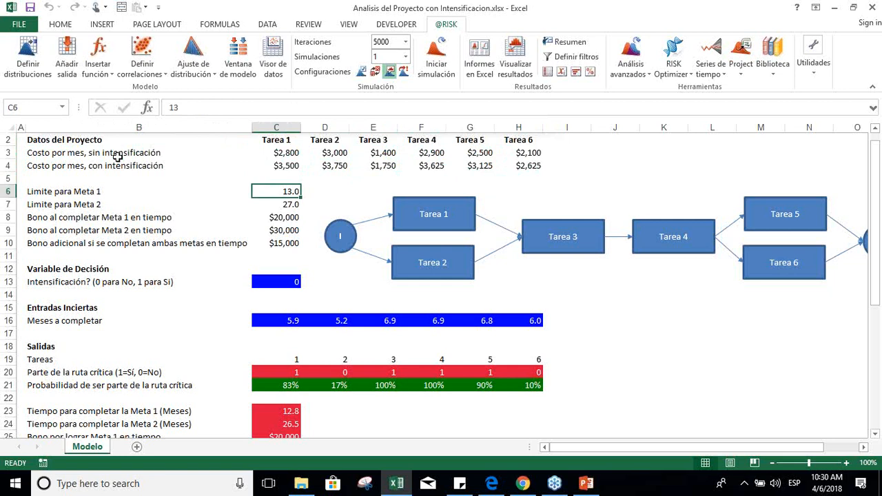
{"action": "key", "text": "Left"}
{"action": "key", "text": "Left"}
{"action": "key", "text": "Right"}
{"action": "key", "text": "Right"}
{"action": "key", "text": "Right"}
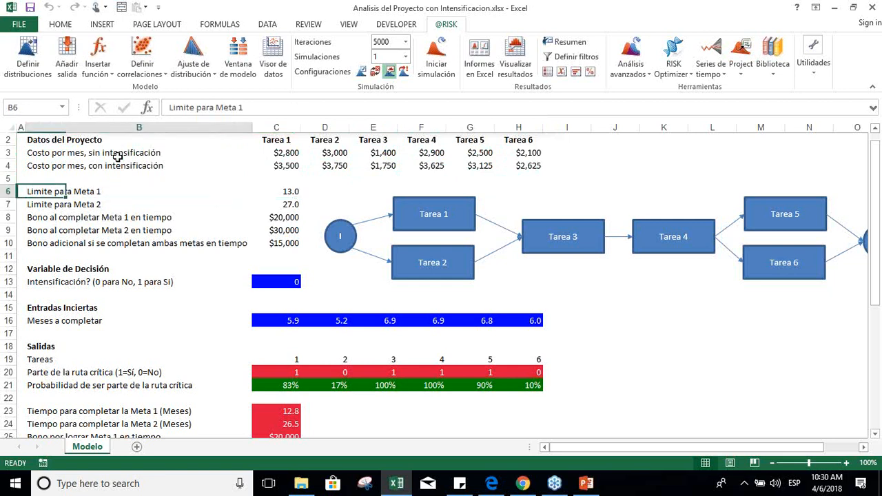
Step: Select the Tarea 1 and Tarea 2 headings in C2:D2 and return to the Meta 1 limit in C6
{"action": "key", "text": "Up"}
{"action": "key", "text": "Up"}
{"action": "key", "text": "Left"}
{"action": "key", "text": "Up"}
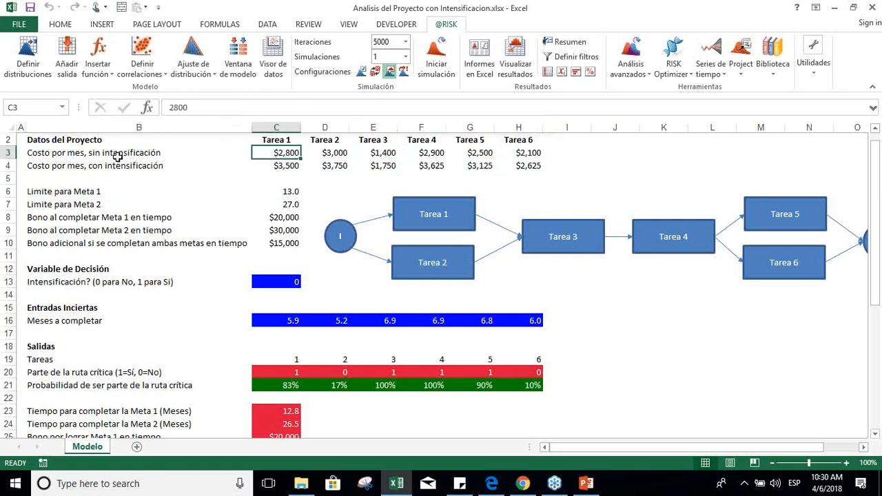
{"action": "key", "text": "Up"}
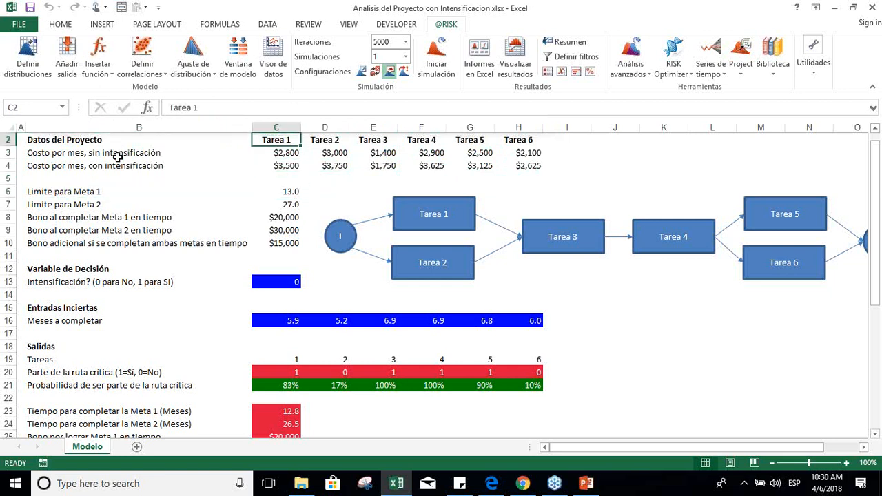
{"action": "key", "text": "shift+Right"}
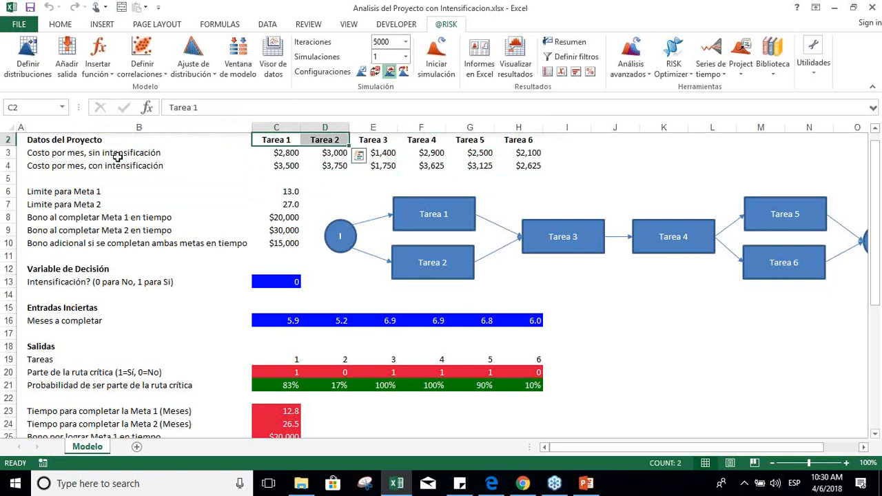
{"action": "key", "text": "Down"}
{"action": "key", "text": "Down"}
{"action": "key", "text": "Down"}
{"action": "key", "text": "Down"}
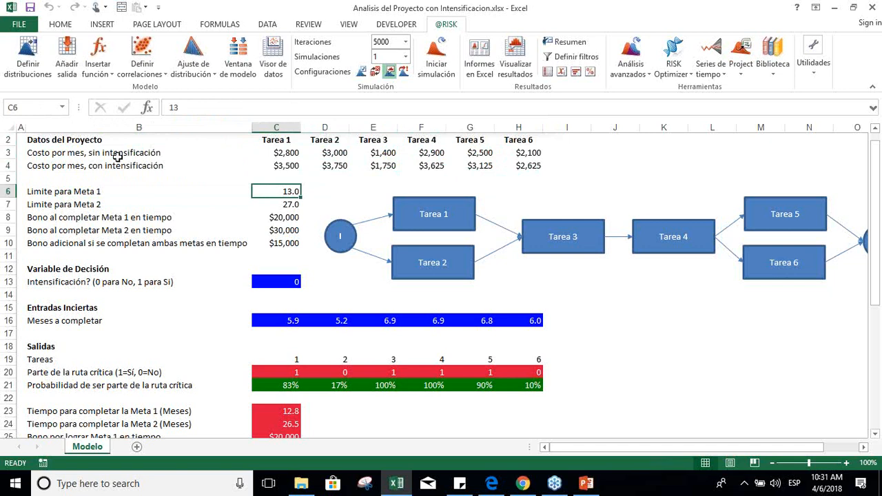
Step: Examine the Meta 2 limit and the bonus for completing Meta 1 on time
{"action": "key", "text": "Down"}
{"action": "key", "text": "Down"}
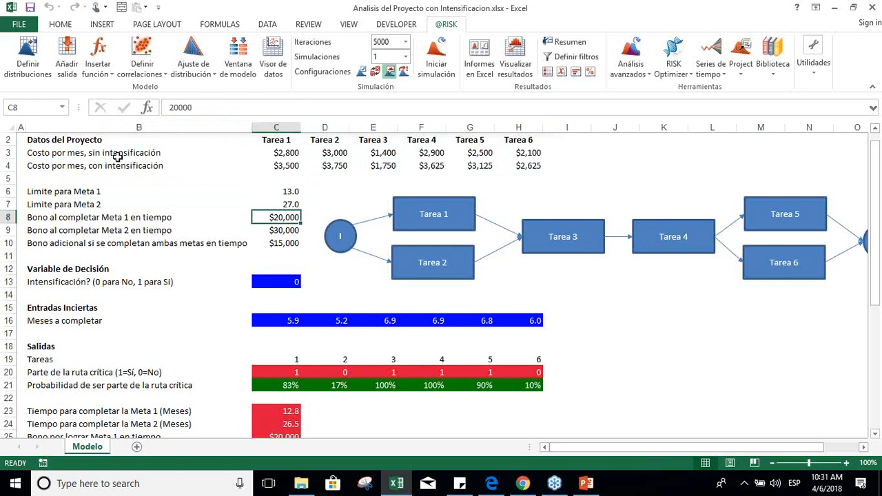
{"action": "key", "text": "Up"}
{"action": "key", "text": "Up"}
{"action": "key", "text": "Up"}
{"action": "key", "text": "Up"}
{"action": "key", "text": "Up"}
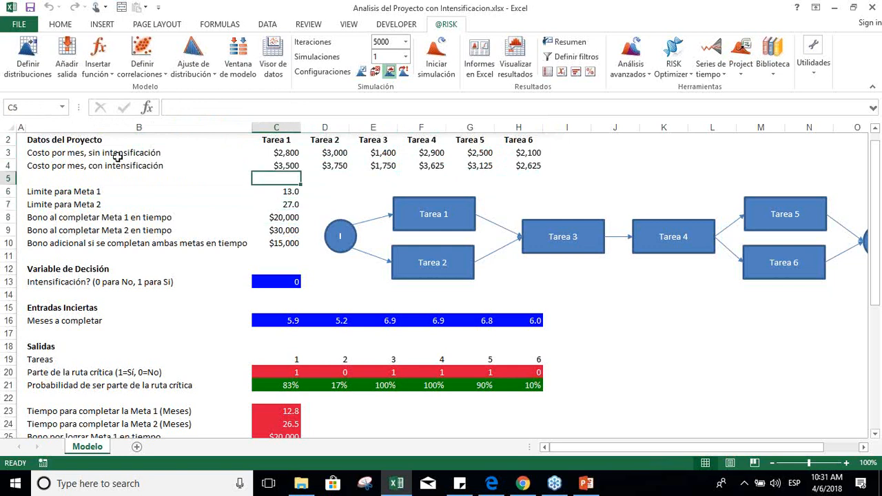
Step: Go through the headings of Tarea 3 to Tarea 6 in row 2
{"action": "key", "text": "Right"}
{"action": "key", "text": "Right"}
{"action": "key", "text": "Up"}
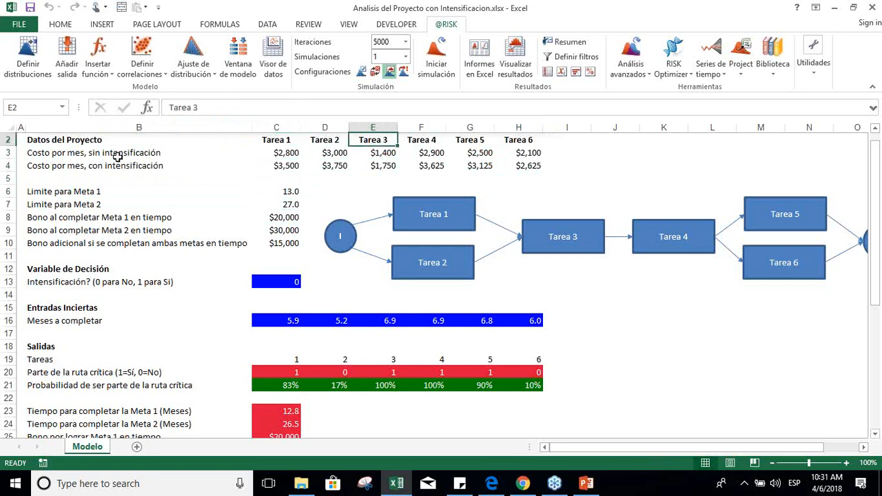
{"action": "key", "text": "Right"}
{"action": "key", "text": "Right"}
{"action": "key", "text": "Right"}
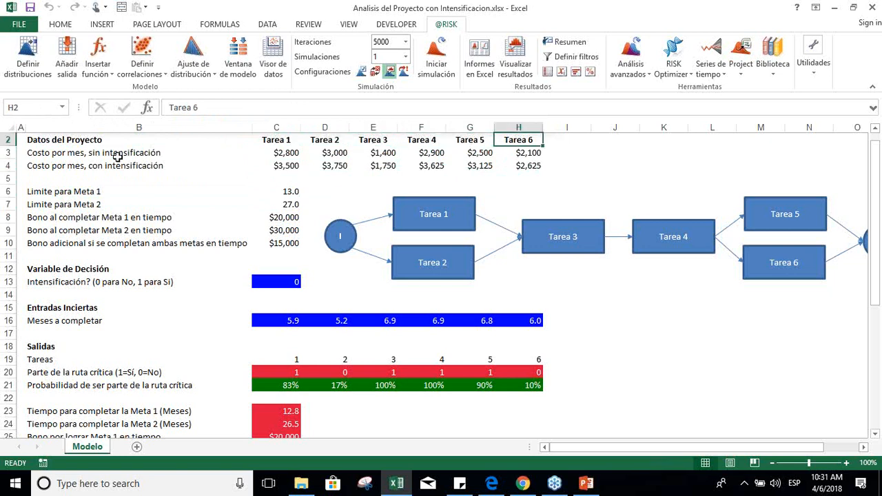
Step: Examine the limits for Meta 1 and Meta 2 and the on-time bonus for each in C6:C9
{"action": "key", "text": "Down"}
{"action": "key", "text": "Down"}
{"action": "key", "text": "Left"}
{"action": "key", "text": "Left"}
{"action": "key", "text": "Left"}
{"action": "key", "text": "Left"}
{"action": "key", "text": "Down"}
{"action": "key", "text": "Down"}
{"action": "key", "text": "Left"}
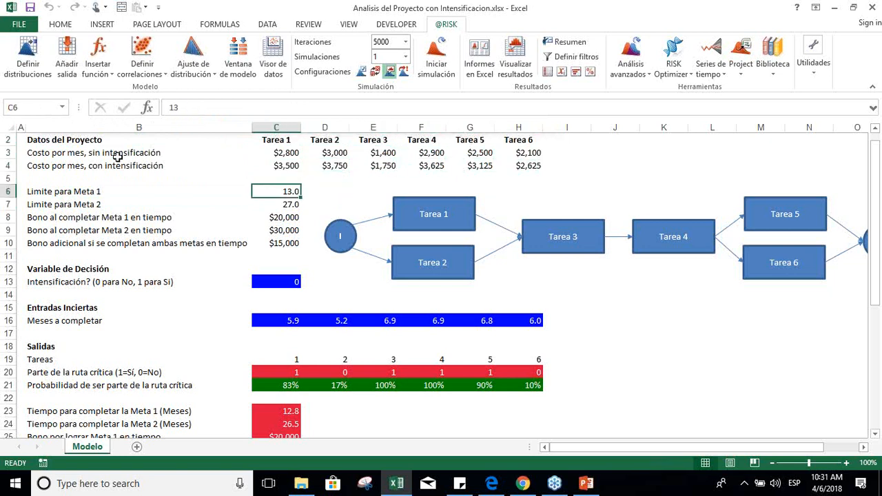
{"action": "key", "text": "Down"}
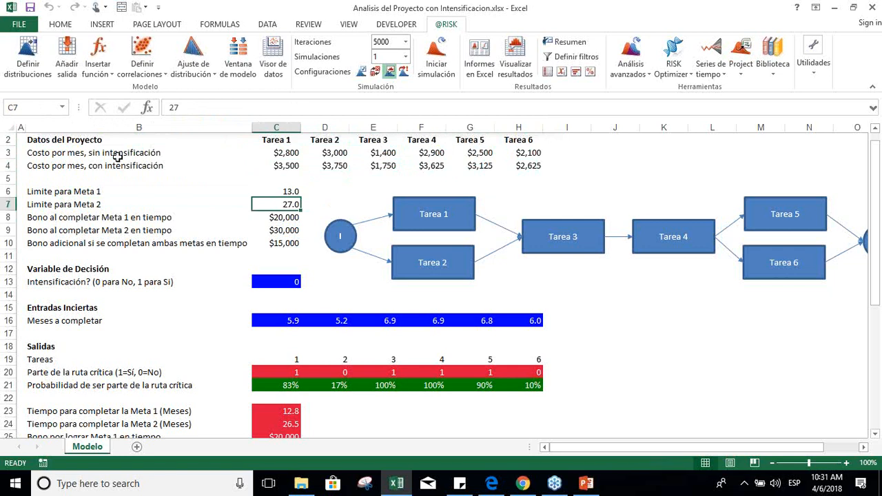
{"action": "key", "text": "Down"}
{"action": "key", "text": "Down"}
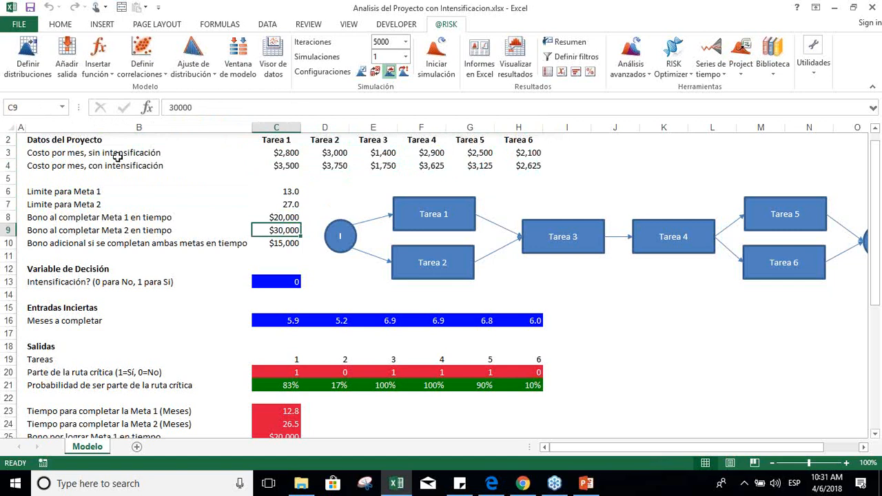
Step: Compare the Meta 1 limit in C6 with the Meta 2 limit in C7
{"action": "key", "text": "Up"}
{"action": "key", "text": "Up"}
{"action": "key", "text": "Up"}
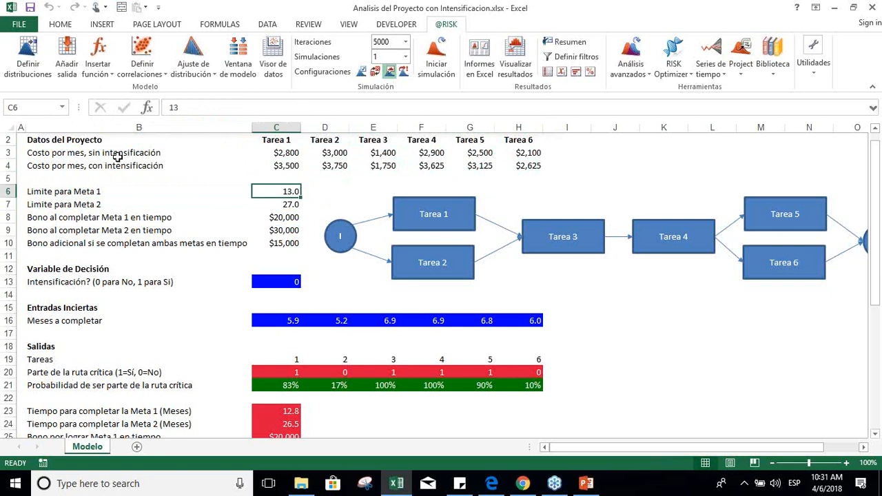
{"action": "key", "text": "Down"}
{"action": "key", "text": "Up"}
{"action": "key", "text": "Down"}
{"action": "key", "text": "Up"}
{"action": "key", "text": "Down"}
{"action": "key", "text": "Up"}
Step: Examine the additional bonus for completing both milestones in row 10
{"action": "key", "text": "Down"}
{"action": "key", "text": "Down"}
{"action": "key", "text": "Down"}
{"action": "key", "text": "Down"}
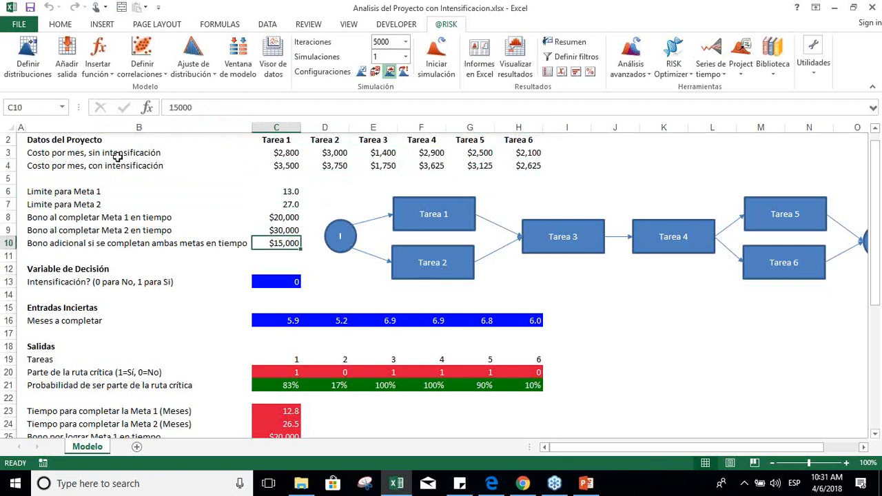
{"action": "key", "text": "Left"}
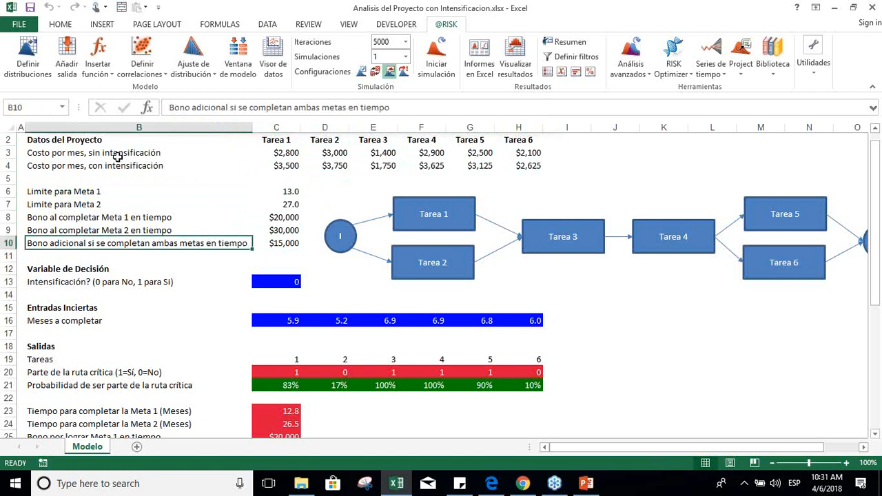
{"action": "key", "text": "Right"}
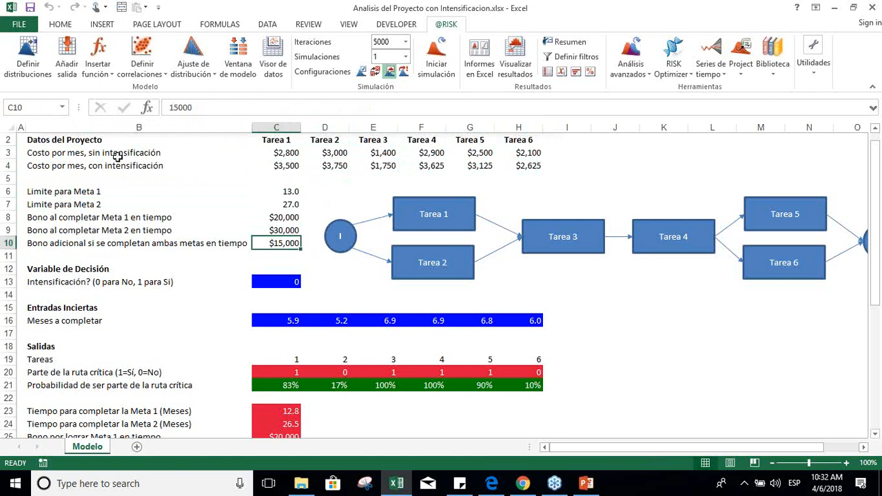
Step: Examine the task network diagram, from the start node through Tarea 4 to Tarea 5 and Tarea 6
{"action": "key", "text": "Right"}
{"action": "key", "text": "Right"}
{"action": "key", "text": "Right"}
{"action": "key", "text": "Right"}
{"action": "key", "text": "Right"}
{"action": "key", "text": "Right"}
{"action": "key", "text": "Right"}
{"action": "key", "text": "Right"}
{"action": "key", "text": "Right"}
{"action": "key", "text": "Right"}
{"action": "key", "text": "Right"}
{"action": "key", "text": "Left"}
{"action": "key", "text": "Left"}
{"action": "key", "text": "Left"}
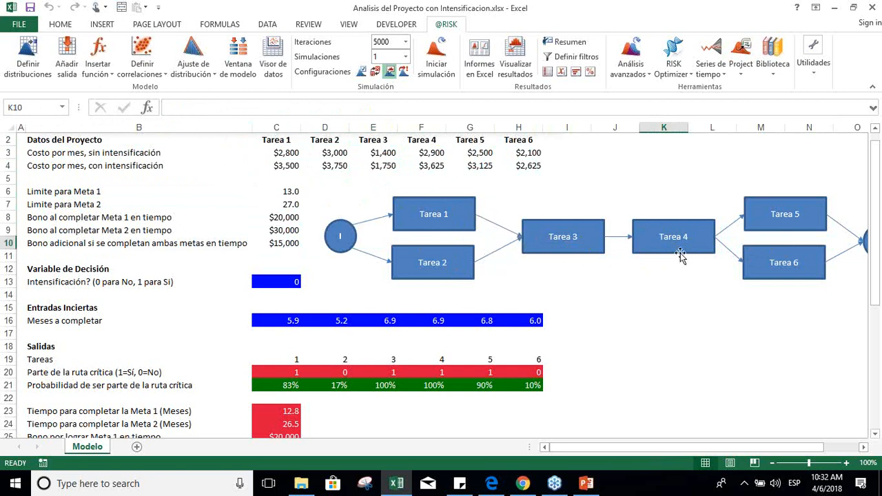
{"action": "left_click", "coordinate": [648, 273]}
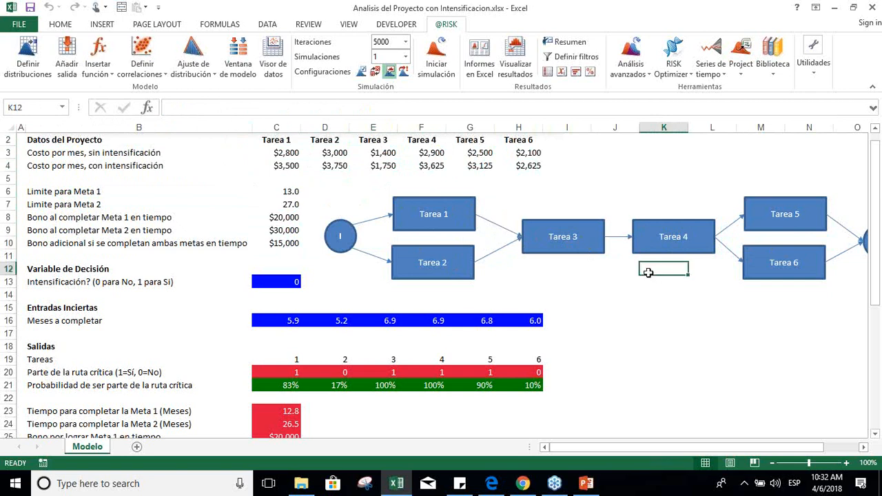
Step: Examine the full task network diagram, from the start node I through the six tasks to the finish node F
{"action": "key", "text": "Right"}
{"action": "key", "text": "Right"}
{"action": "key", "text": "Right"}
{"action": "key", "text": "Right"}
{"action": "key", "text": "Left"}
{"action": "key", "text": "Left"}
{"action": "key", "text": "Left"}
{"action": "key", "text": "Left"}
{"action": "key", "text": "Left"}
{"action": "key", "text": "Left"}
{"action": "key", "text": "Left"}
{"action": "key", "text": "Left"}
{"action": "key", "text": "Left"}
{"action": "key", "text": "Left"}
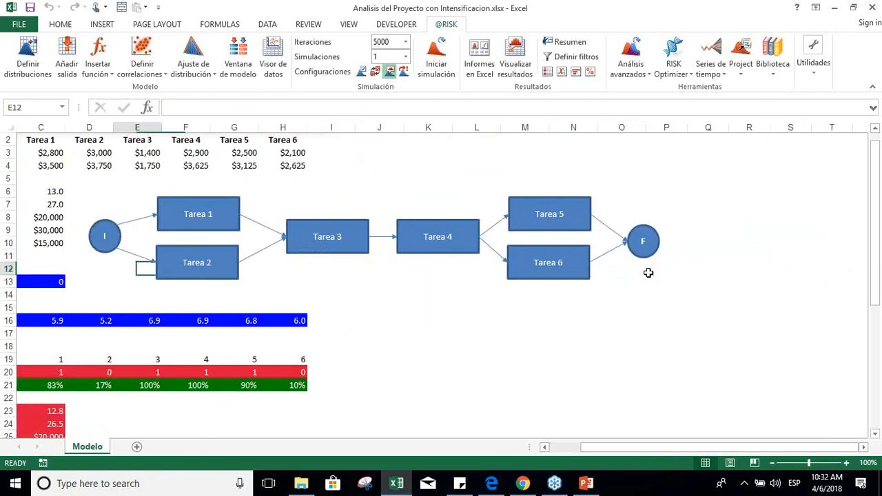
{"action": "key", "text": "Right"}
{"action": "key", "text": "Right"}
{"action": "key", "text": "Right"}
{"action": "key", "text": "Right"}
{"action": "key", "text": "Right"}
{"action": "key", "text": "Right"}
{"action": "key", "text": "Right"}
{"action": "key", "text": "Right"}
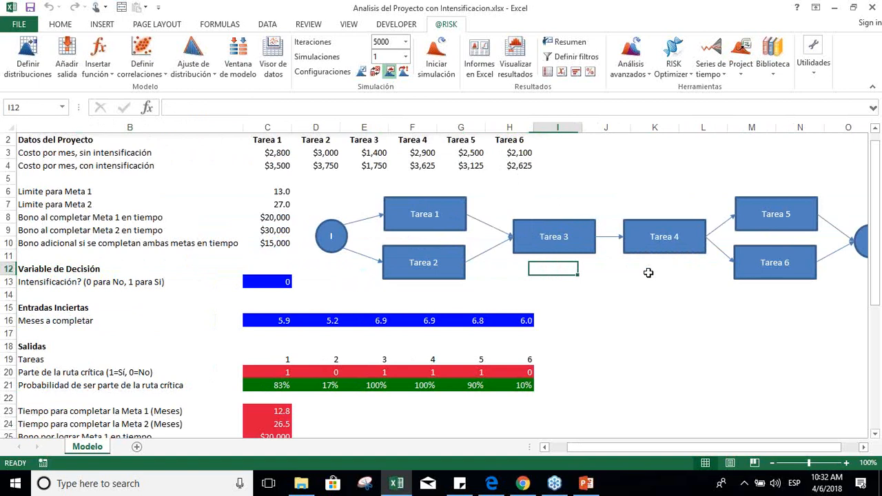
{"action": "key", "text": "Left"}
{"action": "key", "text": "Left"}
{"action": "key", "text": "Left"}
{"action": "key", "text": "Left"}
{"action": "key", "text": "Left"}
{"action": "key", "text": "Left"}
{"action": "key", "text": "Left"}
{"action": "key", "text": "Left"}
{"action": "key", "text": "Left"}
{"action": "key", "text": "Left"}
{"action": "key", "text": "Left"}
{"action": "key", "text": "Left"}
{"action": "key", "text": "Left"}
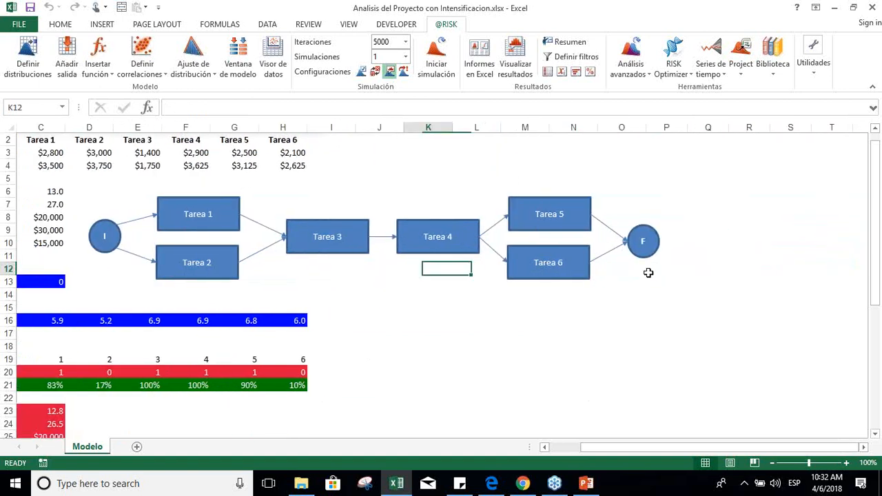
Step: Examine the completion-time formulas for Tarea 1 through Tarea 5 in C16:G16
{"action": "key", "text": "Down"}
{"action": "key", "text": "Down"}
{"action": "key", "text": "Down"}
{"action": "key", "text": "Down"}
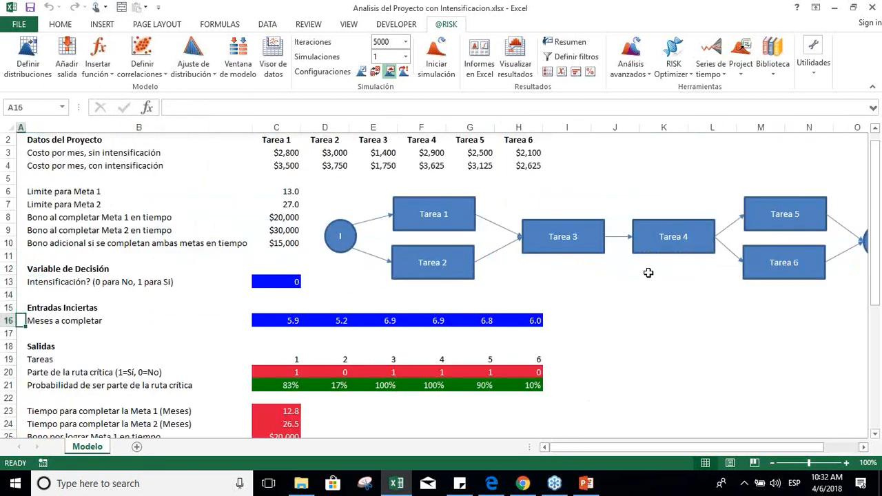
{"action": "key", "text": "Right"}
{"action": "key", "text": "Right"}
{"action": "key", "text": "Right"}
{"action": "key", "text": "Left"}
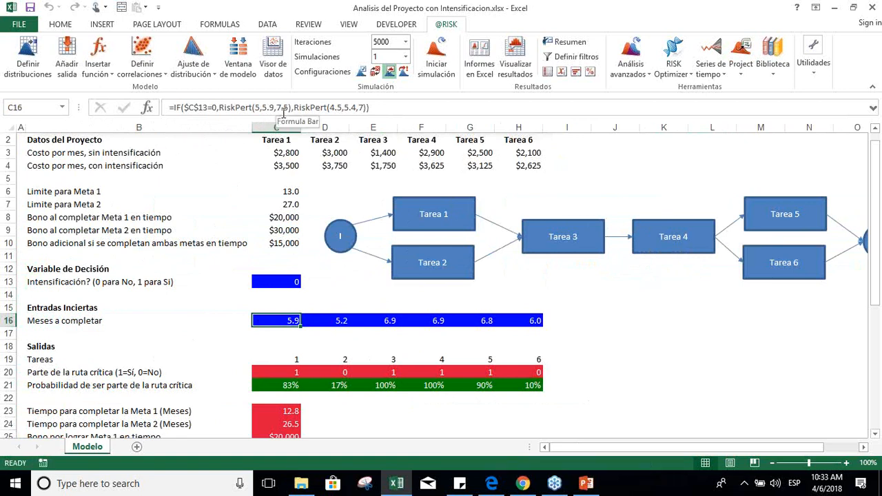
{"action": "key", "text": "Right"}
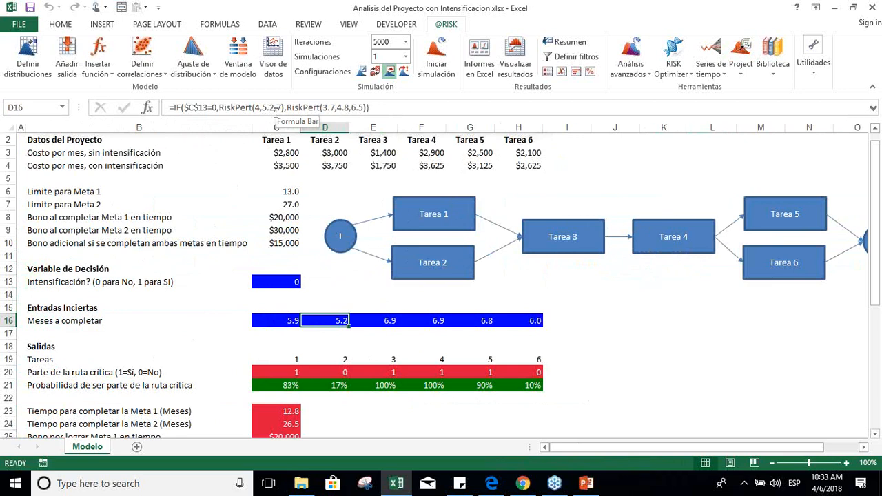
{"action": "key", "text": "Right"}
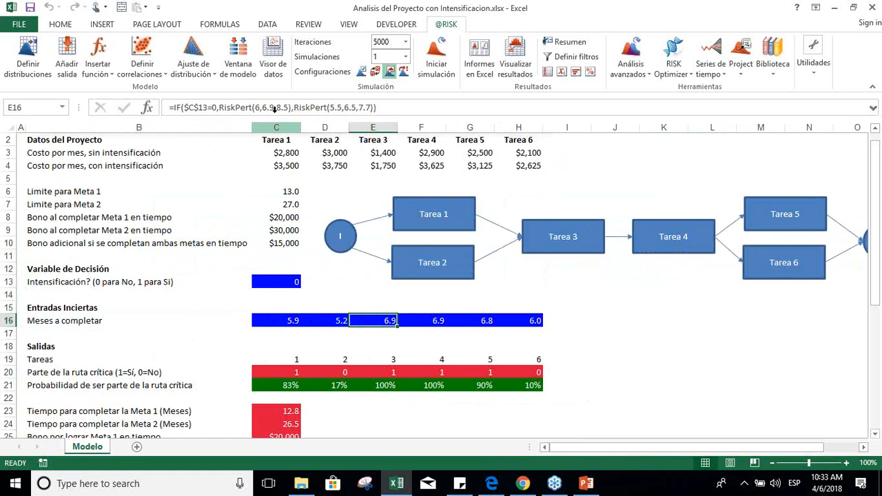
{"action": "key", "text": "Right"}
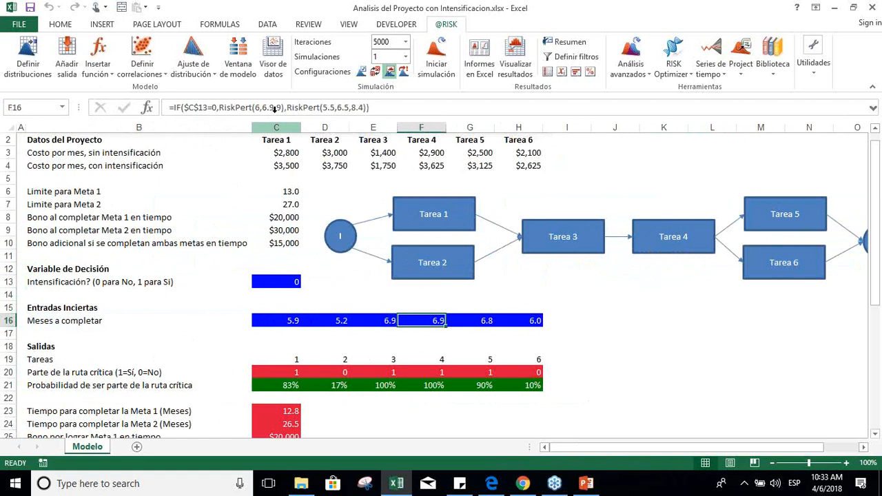
{"action": "key", "text": "Right"}
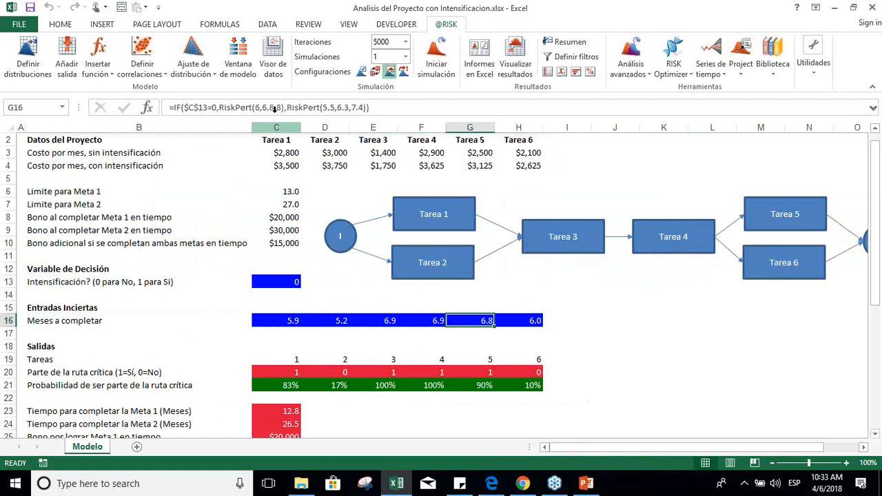
{"action": "key", "text": "Left"}
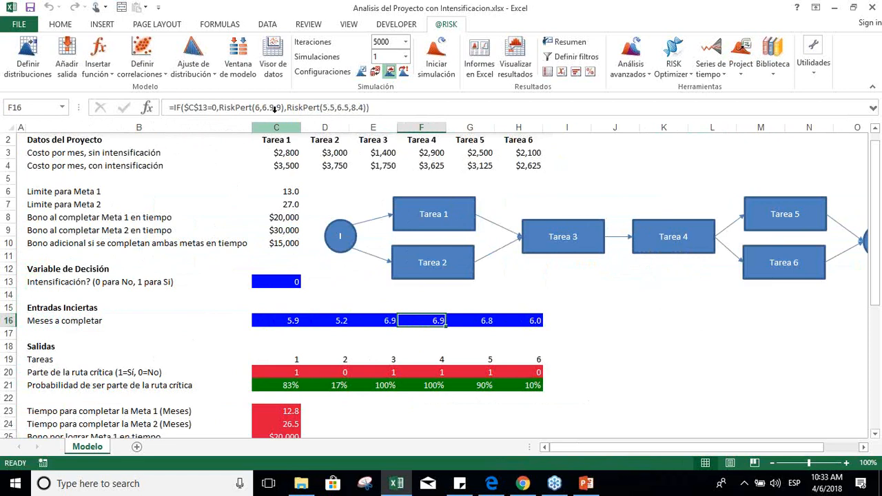
Step: Start defining a Pert distribution in the empty cell J16
{"action": "key", "text": "Right"}
{"action": "key", "text": "Right"}
{"action": "key", "text": "Right"}
{"action": "key", "text": "Right"}
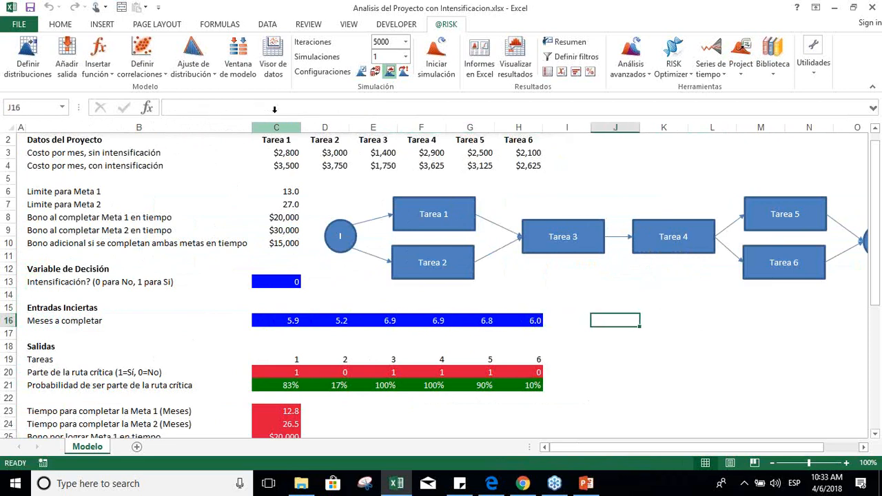
{"action": "left_click", "coordinate": [22, 47]}
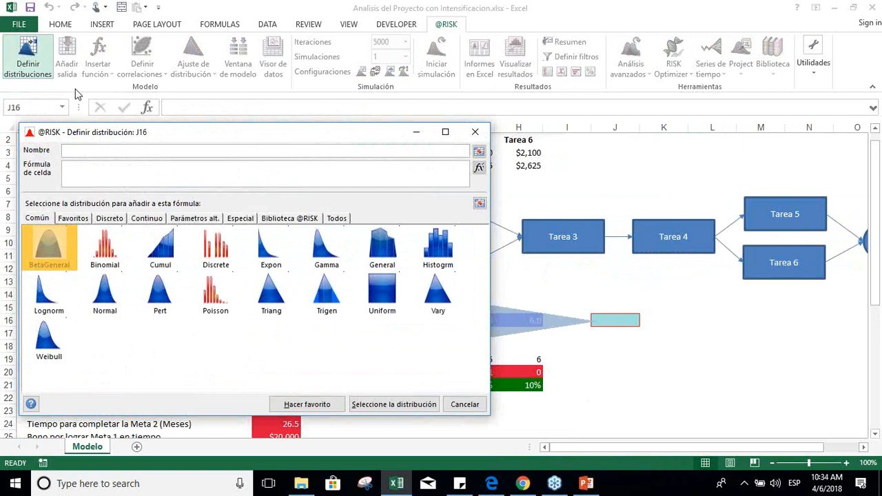
{"action": "left_click", "coordinate": [167, 296]}
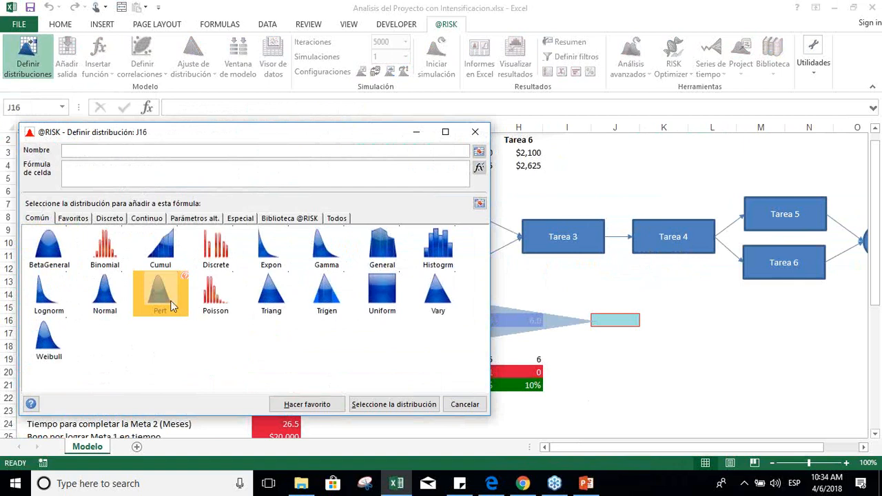
{"action": "left_click", "coordinate": [379, 407]}
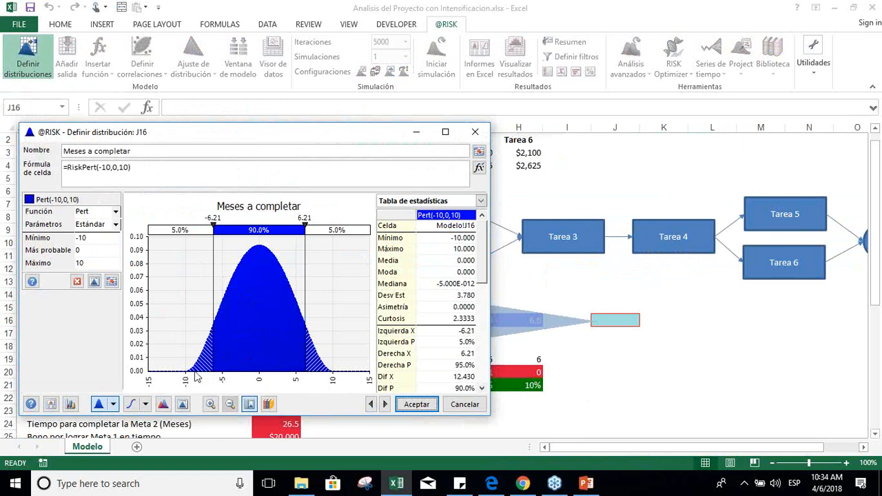
Step: Set the Pert distribution's minimum to 5, most likely value to 5.7 and maximum to 8
{"action": "left_click", "coordinate": [92, 238]}
{"action": "type", "text": "5"}
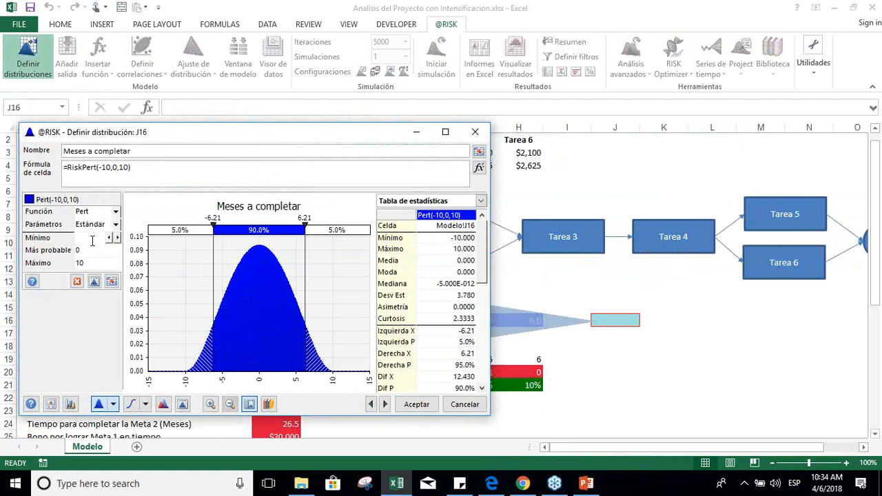
{"action": "left_click", "coordinate": [97, 251]}
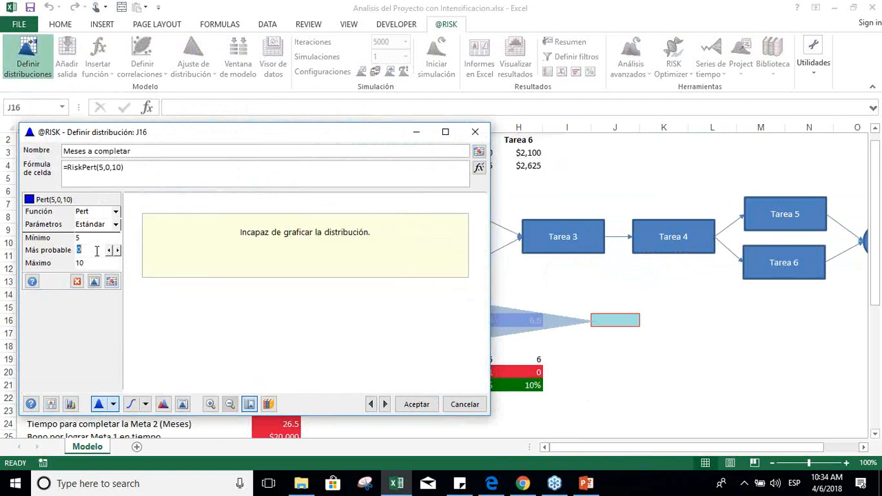
{"action": "type", "text": "5.7"}
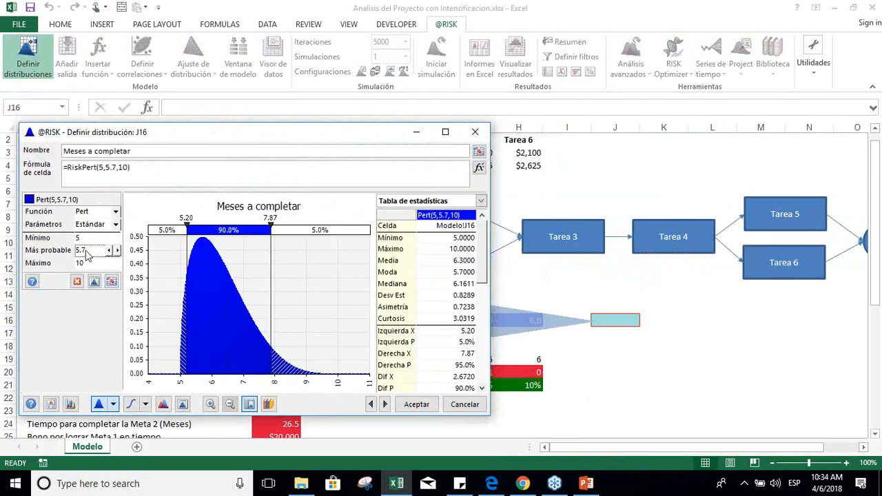
{"action": "left_click", "coordinate": [84, 263]}
{"action": "type", "text": "8"}
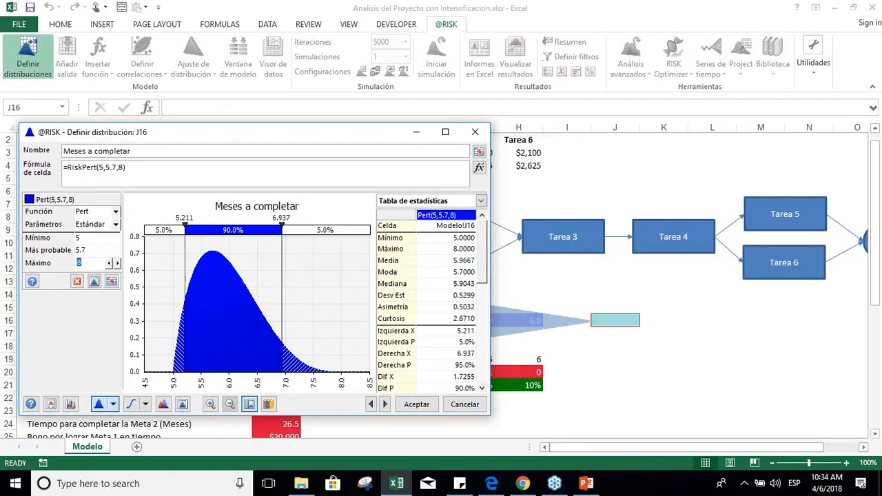
Step: Maximize the distribution window and set the central probability between the delimiters to 95%
{"action": "left_click", "coordinate": [445, 131]}
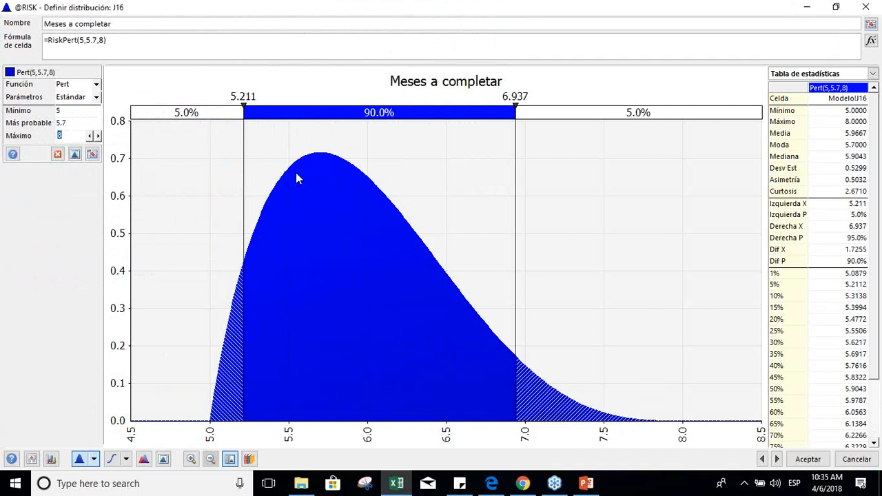
{"action": "key", "text": "Tab"}
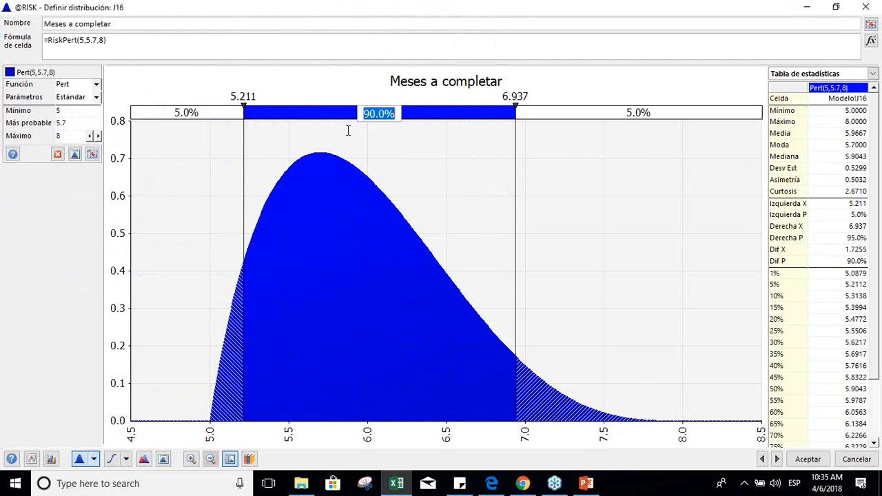
{"action": "type", "text": "95"}
{"action": "key", "text": "Return"}
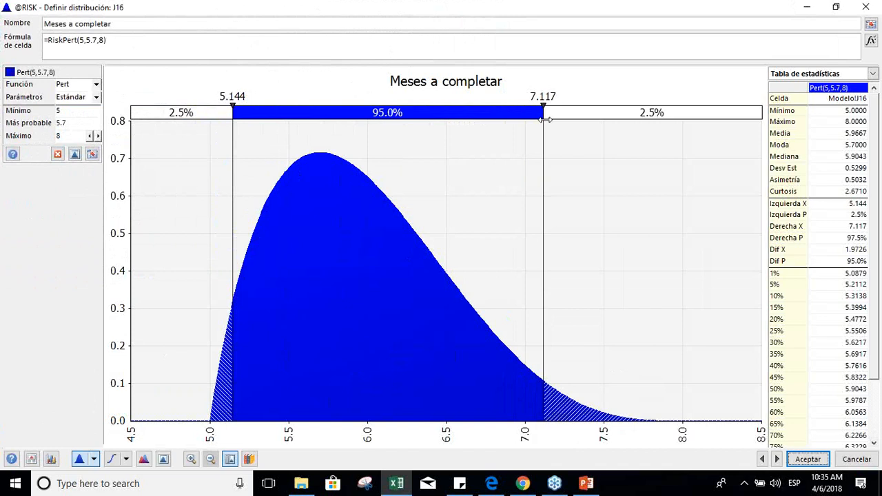
Step: Move the graph's delimiters to 6.000 and 8.050, and discard the distribution definition
{"action": "left_click_drag", "start_coordinate": [234, 138], "coordinate": [367, 157]}
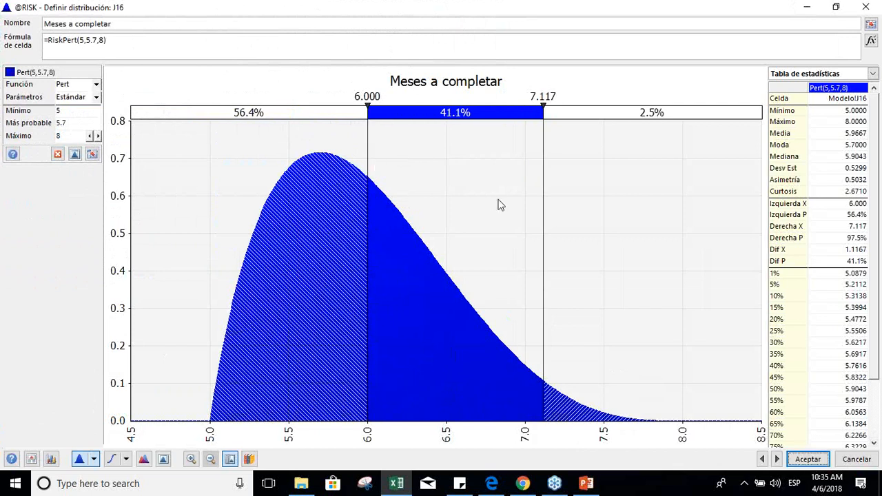
{"action": "left_click_drag", "start_coordinate": [543, 195], "coordinate": [690, 209]}
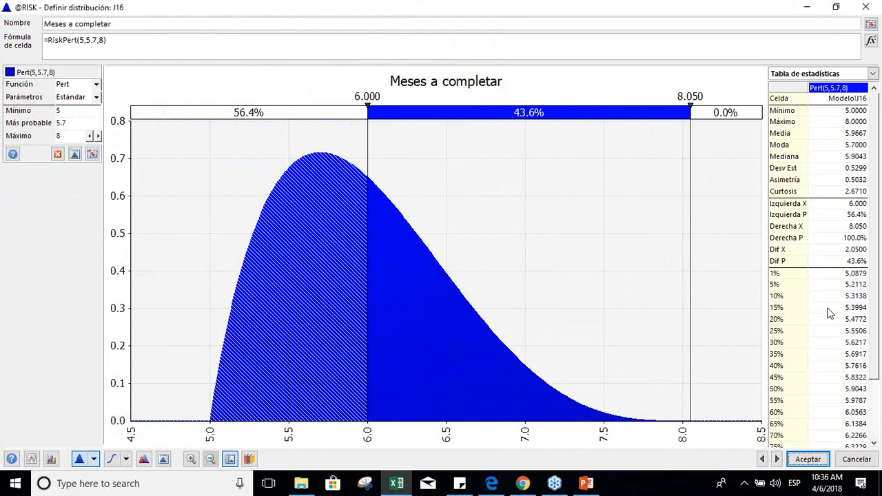
{"action": "left_click", "coordinate": [849, 463]}
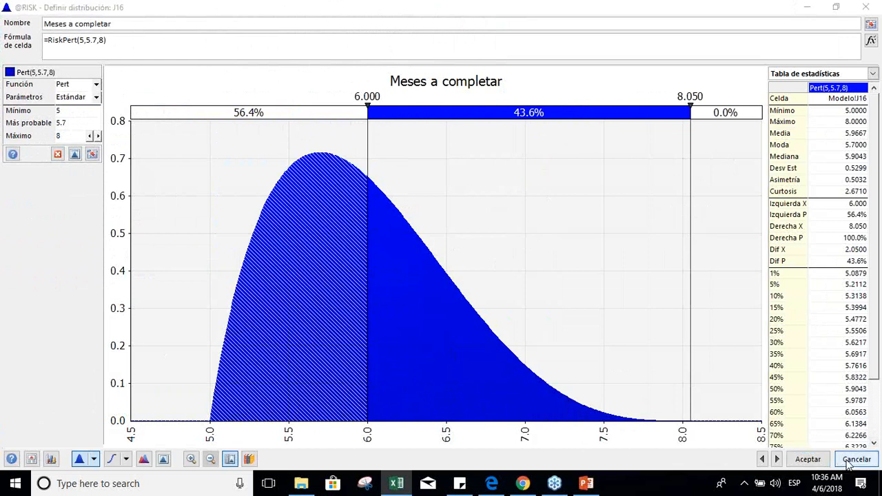
Step: Examine the IF formula in C16 that chooses between two RiskPert durations for Tarea 1
{"action": "key", "text": "Left"}
{"action": "key", "text": "Left"}
{"action": "key", "text": "Left"}
{"action": "key", "text": "Left"}
{"action": "key", "text": "Left"}
{"action": "key", "text": "Left"}
{"action": "key", "text": "Left"}
{"action": "key", "text": "Right"}
{"action": "key", "text": "Right"}
{"action": "key", "text": "Left"}
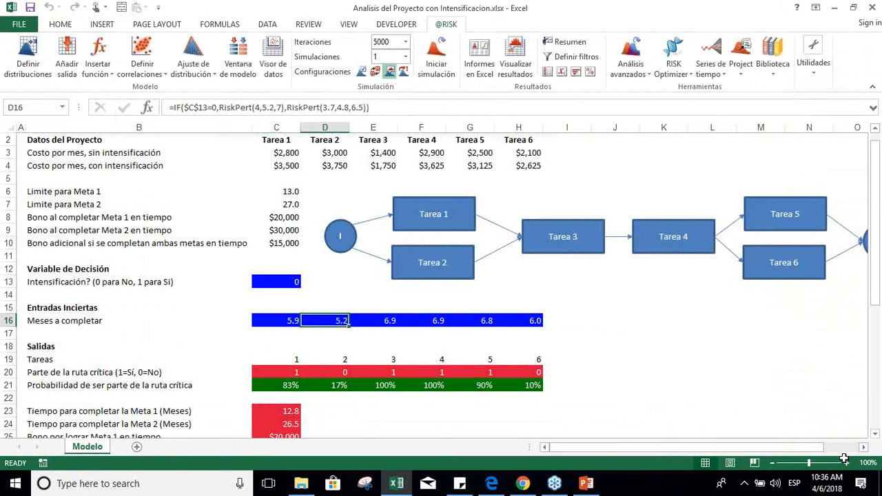
{"action": "key", "text": "Left"}
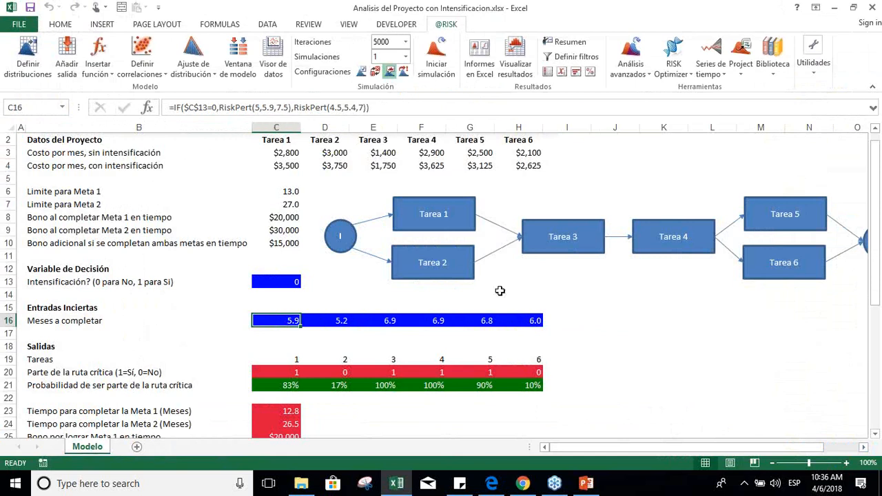
{"action": "left_click", "coordinate": [846, 463]}
{"action": "left_click", "coordinate": [846, 463]}
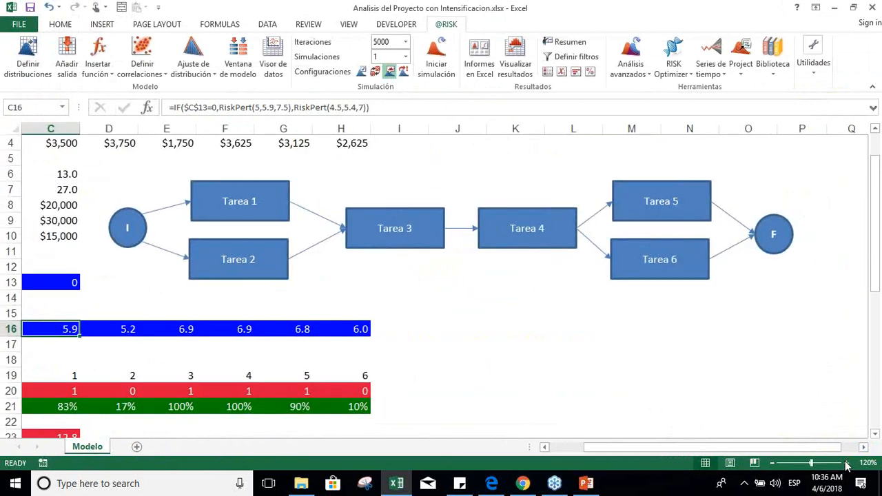
{"action": "key", "text": "Left"}
{"action": "key", "text": "Left"}
{"action": "key", "text": "Right"}
{"action": "key", "text": "Right"}
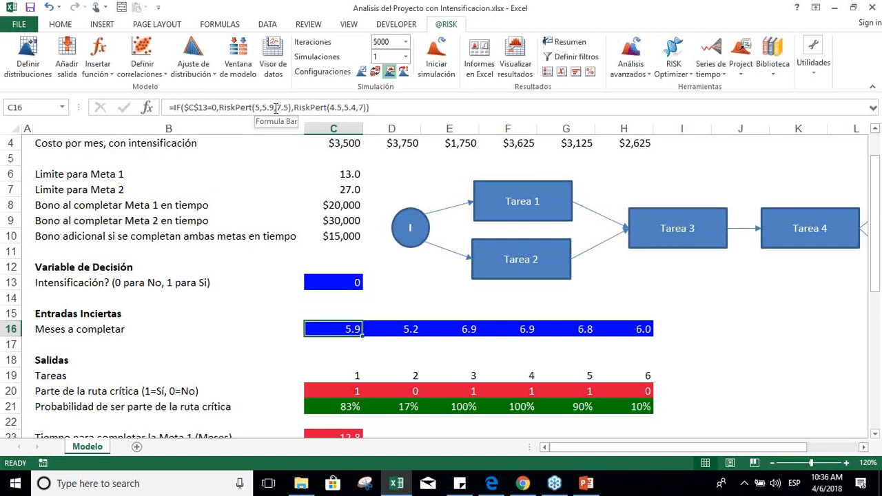
Step: Review the intensification decision variable in C13 and the monthly costs with intensification in row 4
{"action": "key", "text": "Up"}
{"action": "key", "text": "Up"}
{"action": "key", "text": "Up"}
{"action": "key", "text": "Up"}
{"action": "key", "text": "Up"}
{"action": "key", "text": "Up"}
{"action": "key", "text": "Up"}
{"action": "key", "text": "Up"}
{"action": "key", "text": "Up"}
{"action": "key", "text": "Up"}
{"action": "key", "text": "Up"}
{"action": "key", "text": "Up"}
{"action": "key", "text": "Up"}
{"action": "key", "text": "Up"}
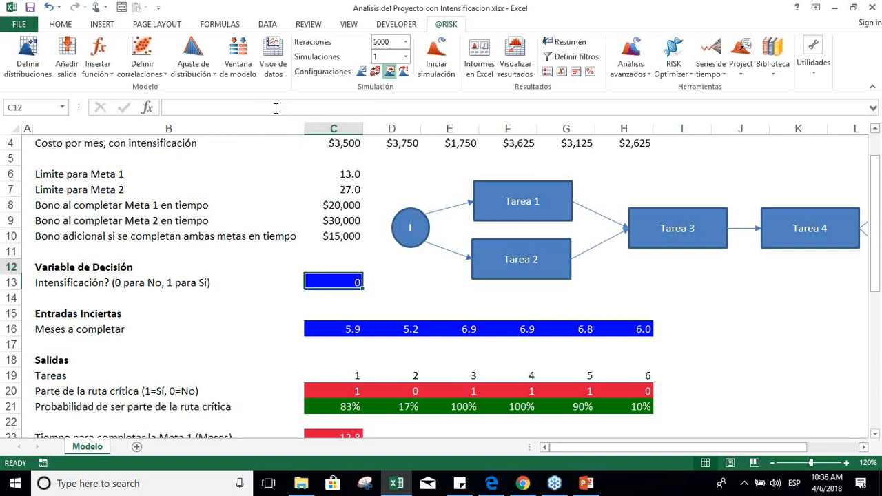
{"action": "key", "text": "Down"}
{"action": "key", "text": "Down"}
{"action": "key", "text": "Right"}
{"action": "key", "text": "Right"}
{"action": "key", "text": "Right"}
{"action": "key", "text": "Right"}
{"action": "key", "text": "Right"}
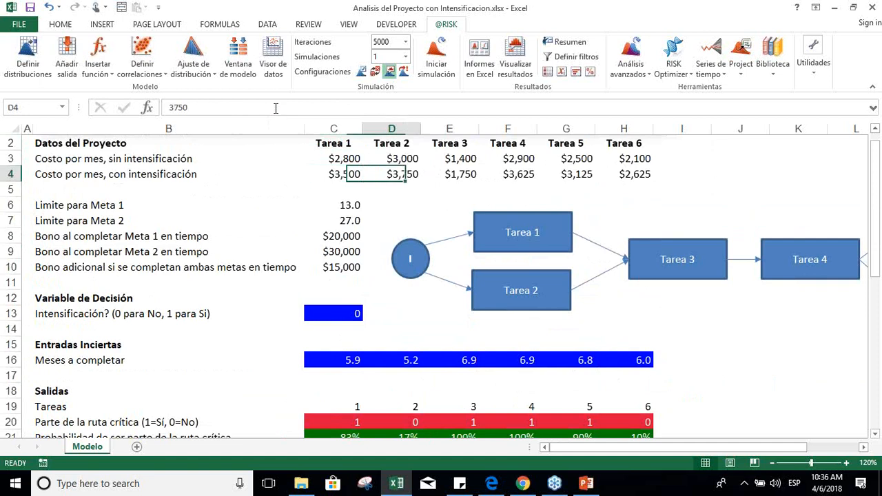
{"action": "key", "text": "Left"}
{"action": "key", "text": "Left"}
{"action": "key", "text": "Left"}
{"action": "key", "text": "Left"}
{"action": "key", "text": "Left"}
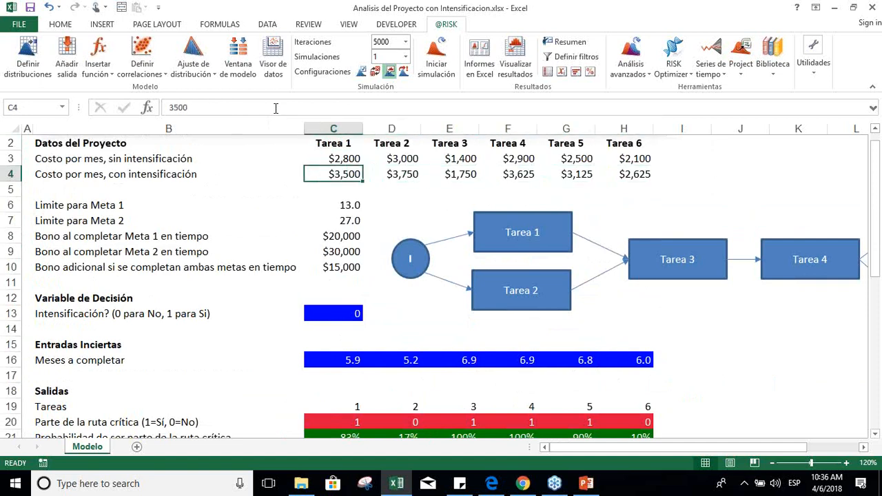
Step: Examine the conditional RiskPert duration formulas for the remaining tasks in D16:H16
{"action": "key", "text": "Down"}
{"action": "key", "text": "Down"}
{"action": "key", "text": "Down"}
{"action": "key", "text": "Down"}
{"action": "key", "text": "Down"}
{"action": "key", "text": "Down"}
{"action": "key", "text": "Down"}
{"action": "key", "text": "Down"}
{"action": "key", "text": "Down"}
{"action": "key", "text": "Down"}
{"action": "key", "text": "Down"}
{"action": "key", "text": "Down"}
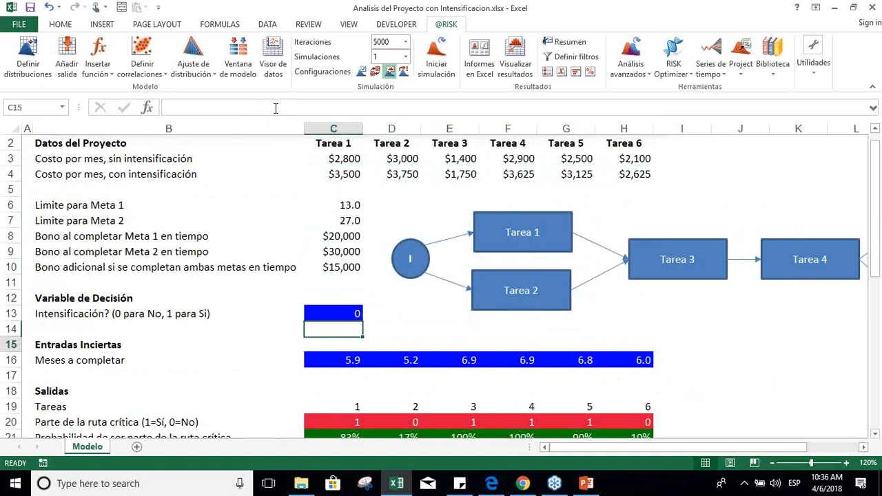
{"action": "key", "text": "Right"}
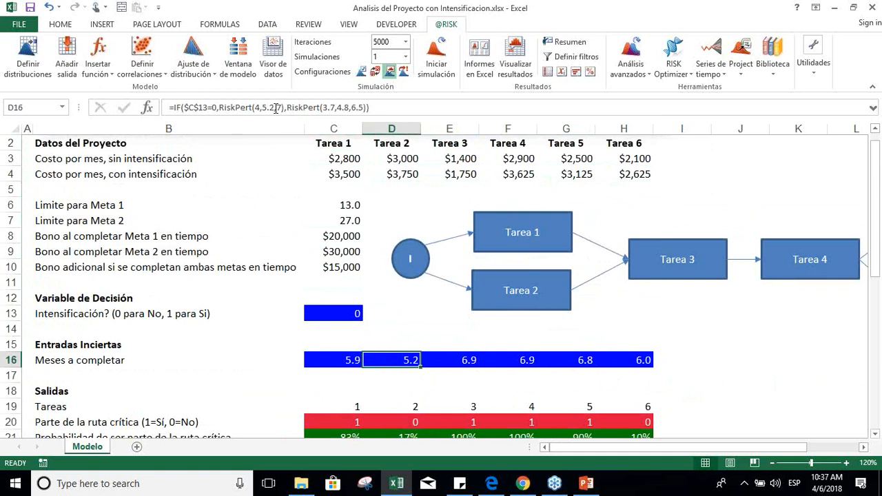
{"action": "key", "text": "Right"}
{"action": "key", "text": "Right"}
{"action": "key", "text": "Right"}
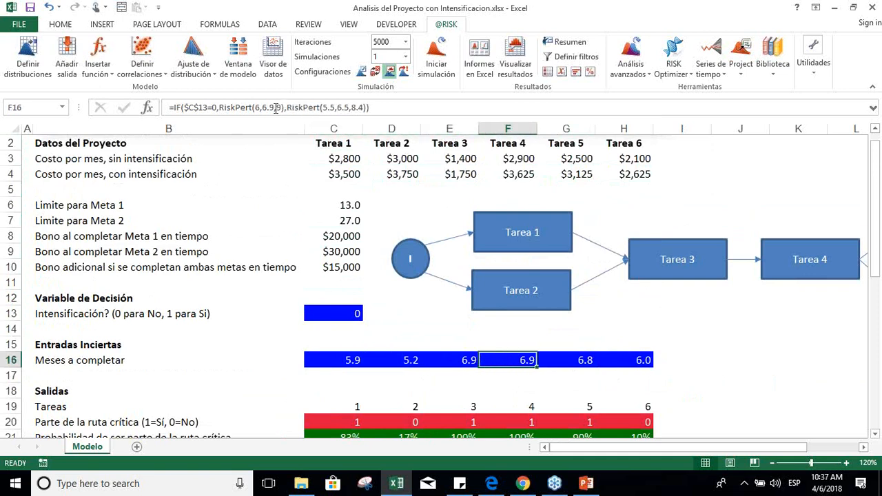
{"action": "key", "text": "Right"}
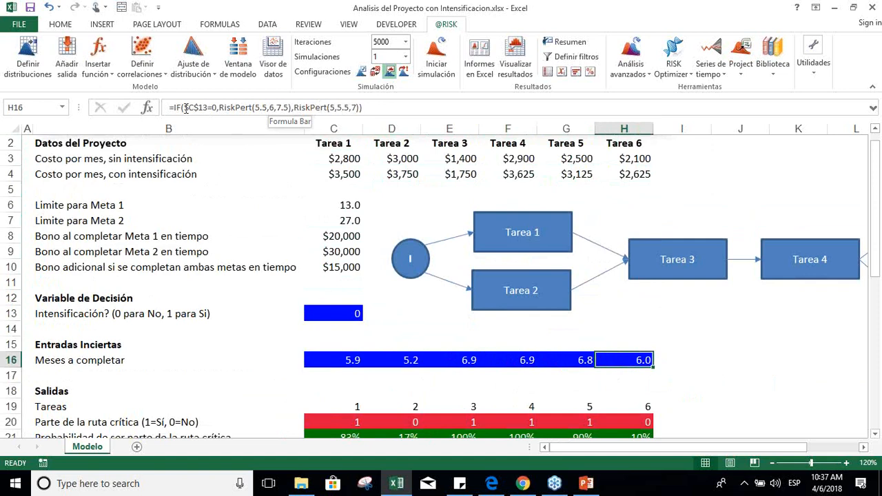
Step: Review the RiskSimtable formula behind the intensification decision variable in C13
{"action": "key", "text": "Left"}
{"action": "key", "text": "Left"}
{"action": "key", "text": "Left"}
{"action": "key", "text": "Left"}
{"action": "key", "text": "Left"}
{"action": "key", "text": "Up"}
{"action": "key", "text": "Up"}
{"action": "key", "text": "Up"}
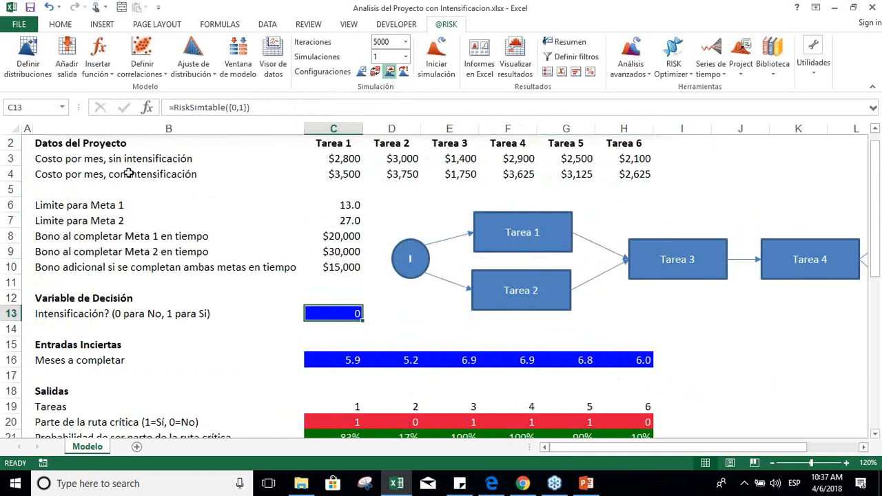
Step: Review the RiskMean formulas for each task's probability of being on the critical path in row 21
{"action": "key", "text": "Down"}
{"action": "key", "text": "Down"}
{"action": "key", "text": "Down"}
{"action": "key", "text": "Down"}
{"action": "key", "text": "Down"}
{"action": "key", "text": "Down"}
{"action": "key", "text": "Down"}
{"action": "key", "text": "Down"}
{"action": "key", "text": "Down"}
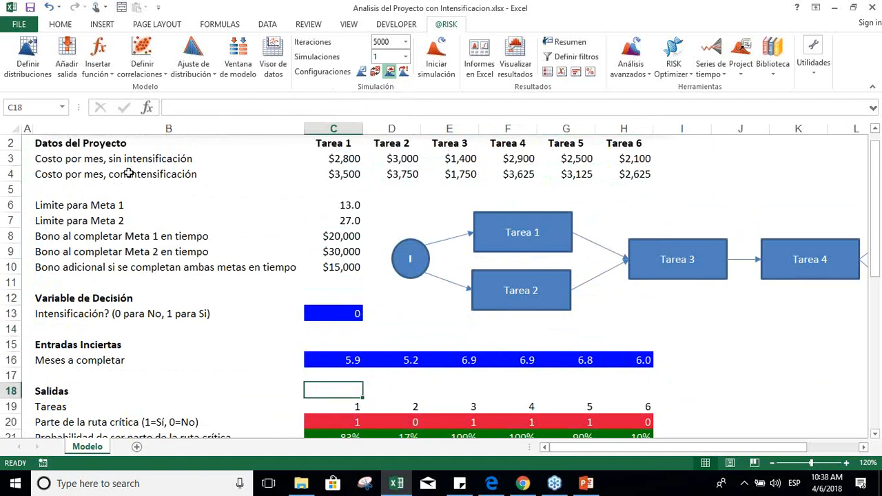
{"action": "key", "text": "Up"}
{"action": "key", "text": "Left"}
{"action": "key", "text": "Left"}
{"action": "key", "text": "Right"}
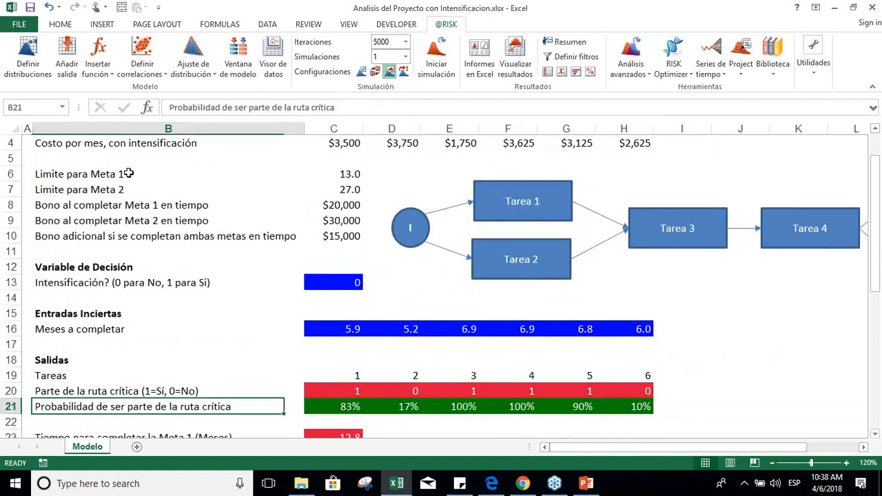
{"action": "key", "text": "Right"}
{"action": "key", "text": "Right"}
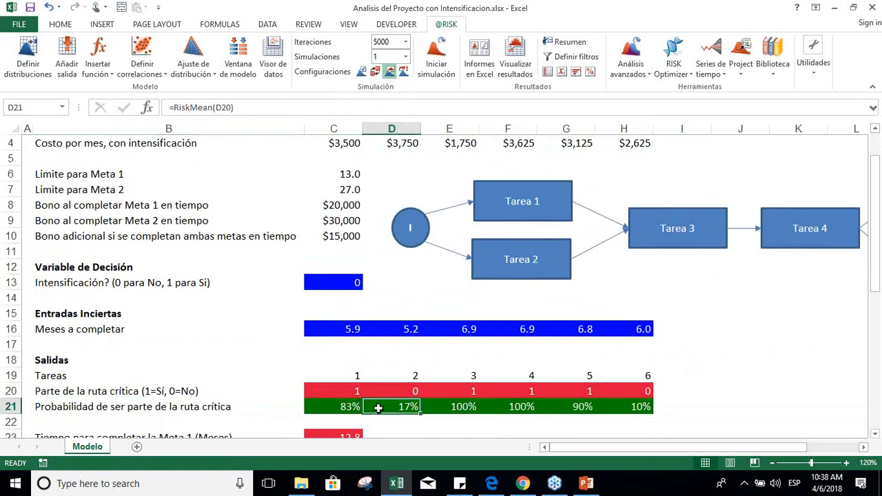
Step: Examine the RiskOutput formulas in C20:H20 that flag whether each task is part of the critical path
{"action": "key", "text": "Left"}
{"action": "key", "text": "Up"}
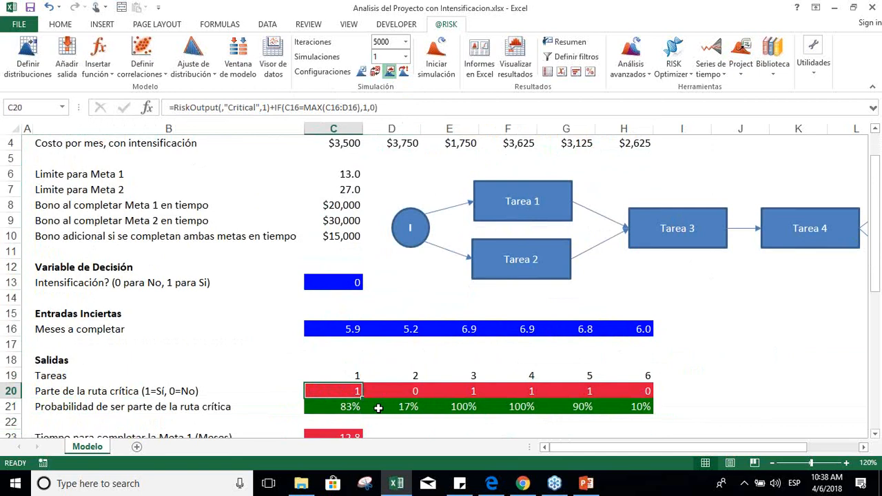
{"action": "key", "text": "Up"}
{"action": "key", "text": "Down"}
{"action": "key", "text": "Left"}
{"action": "key", "text": "Right"}
{"action": "key", "text": "Right"}
{"action": "key", "text": "Right"}
{"action": "key", "text": "Right"}
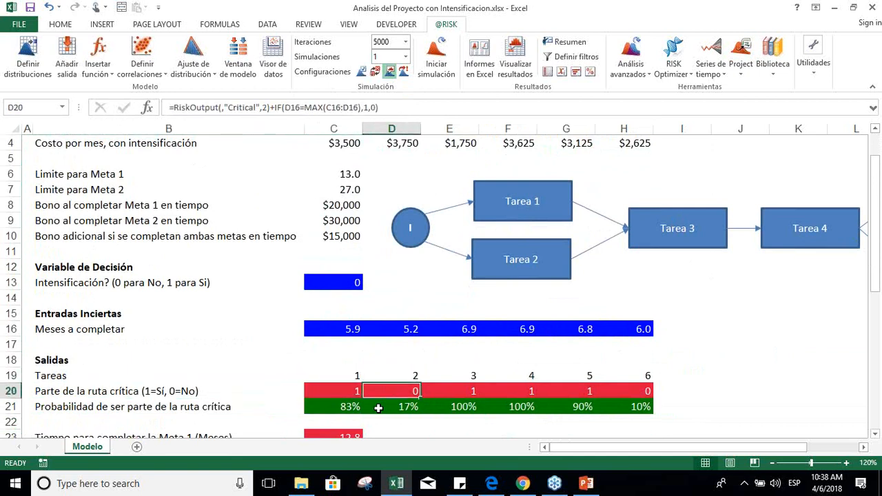
{"action": "key", "text": "Right"}
{"action": "key", "text": "Right"}
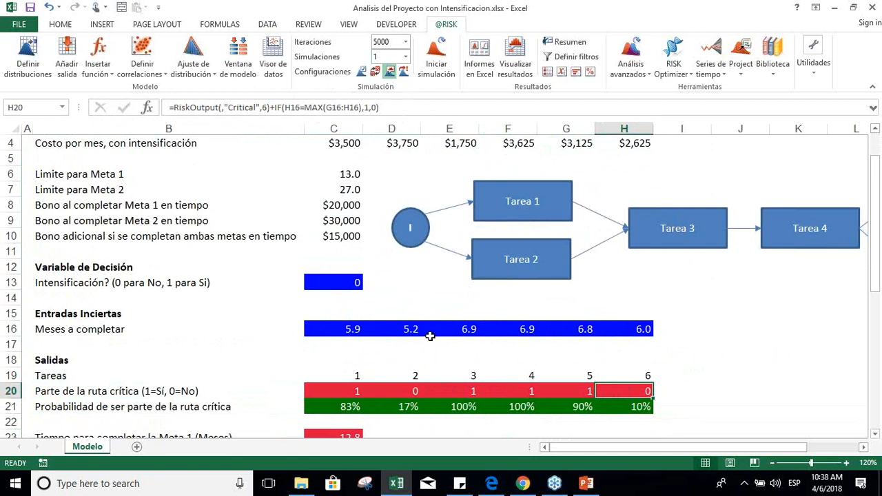
Step: Clear the critical path probability formulas in C21:H21
{"action": "left_click", "coordinate": [352, 404]}
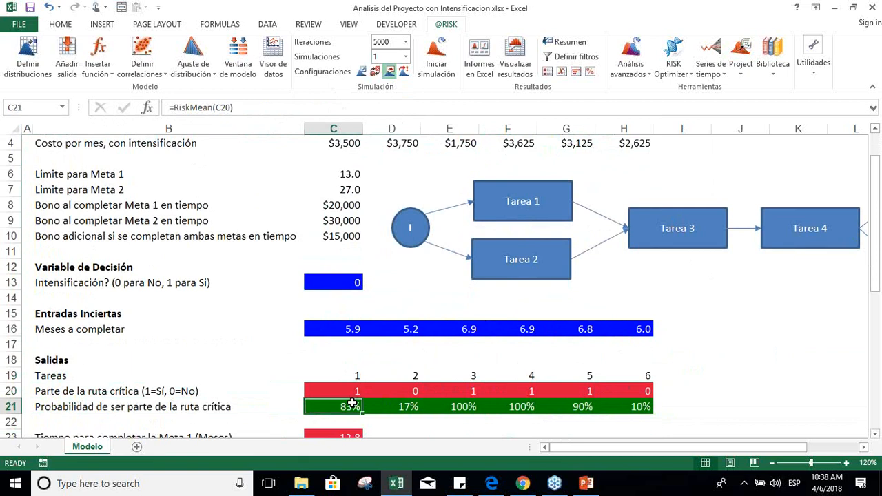
{"action": "key", "text": "shift+Right"}
{"action": "key", "text": "shift+Right"}
{"action": "key", "text": "shift+Right"}
{"action": "key", "text": "shift+Right"}
{"action": "key", "text": "shift+Right"}
{"action": "key", "text": "Delete"}
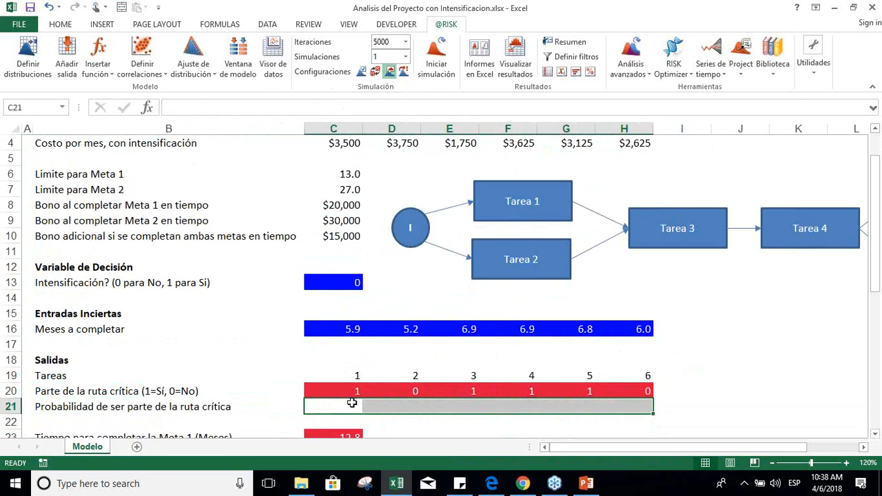
Step: Examine the critical path flags in row 20 against the task network through to its end node F
{"action": "key", "text": "Left"}
{"action": "key", "text": "Right"}
{"action": "key", "text": "Up"}
{"action": "key", "text": "Right"}
{"action": "key", "text": "Up"}
{"action": "key", "text": "Down"}
{"action": "key", "text": "Right"}
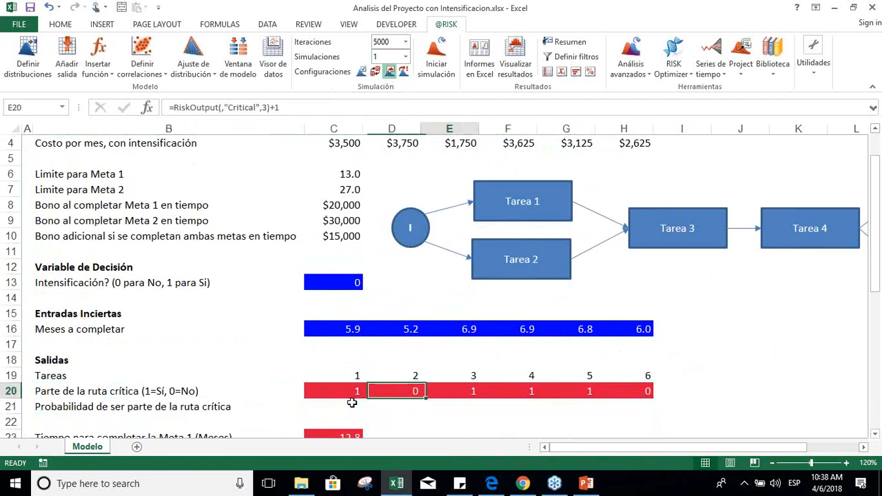
{"action": "key", "text": "Right"}
{"action": "key", "text": "Up"}
{"action": "key", "text": "Down"}
{"action": "key", "text": "Right"}
{"action": "key", "text": "Right"}
{"action": "key", "text": "Right"}
{"action": "key", "text": "Right"}
{"action": "key", "text": "Right"}
{"action": "key", "text": "Right"}
{"action": "key", "text": "Right"}
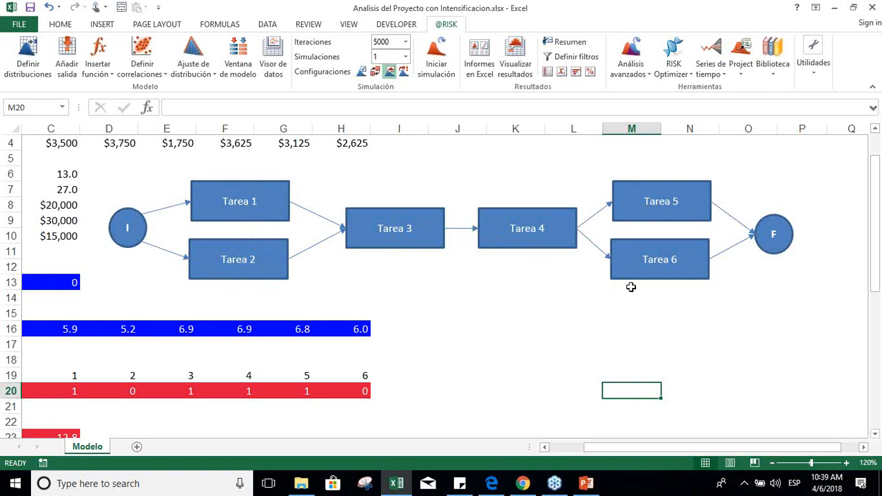
Step: Compare the Tarea 1 duration formula in C16 with the critical path formulas for Tareas 1 and 2 in C20:D20
{"action": "left_click", "coordinate": [400, 360]}
{"action": "key", "text": "Left"}
{"action": "key", "text": "Left"}
{"action": "key", "text": "Left"}
{"action": "key", "text": "Left"}
{"action": "key", "text": "Left"}
{"action": "key", "text": "Left"}
{"action": "key", "text": "Left"}
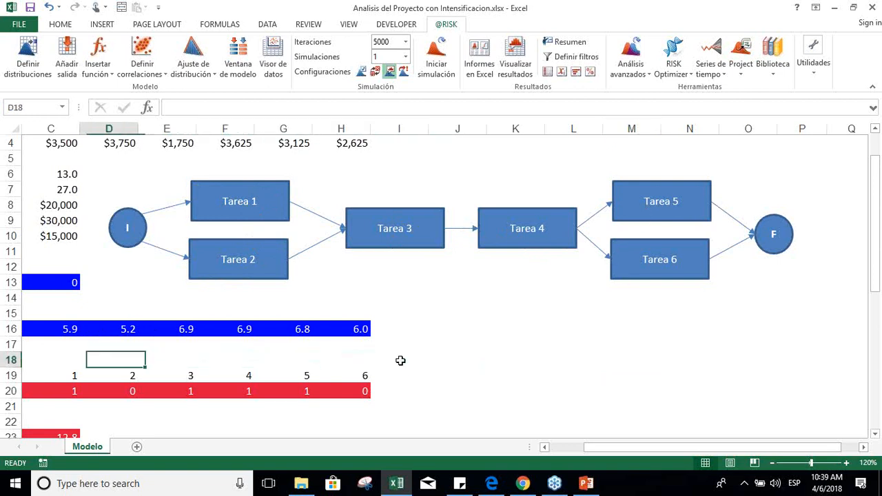
{"action": "key", "text": "Left"}
{"action": "key", "text": "Up"}
{"action": "key", "text": "Up"}
{"action": "key", "text": "Right"}
{"action": "key", "text": "Right"}
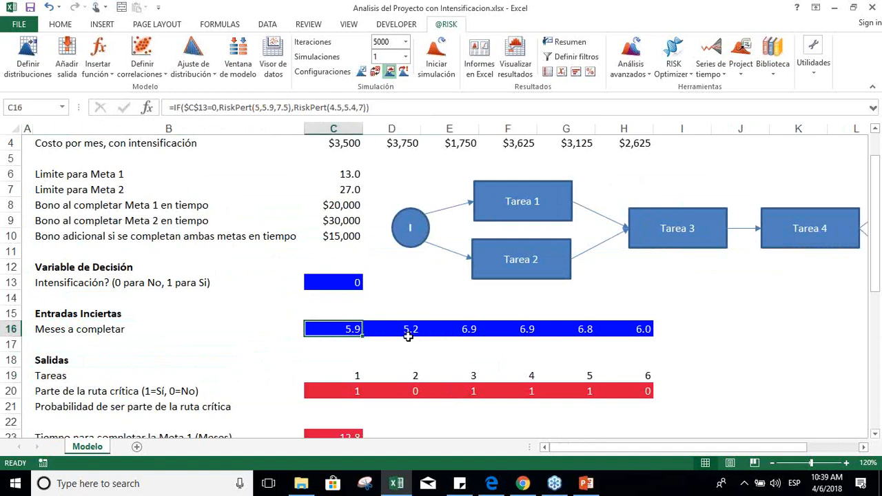
{"action": "key", "text": "Down"}
{"action": "key", "text": "Down"}
{"action": "key", "text": "Down"}
{"action": "key", "text": "Down"}
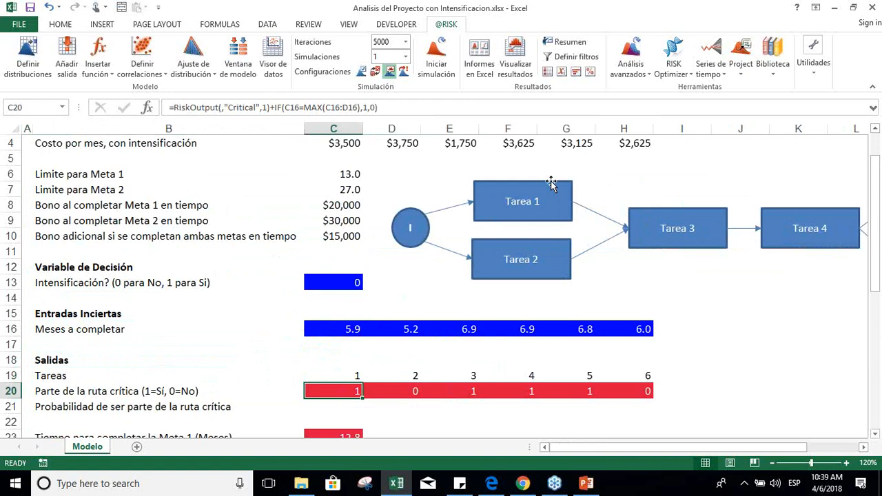
{"action": "key", "text": "Right"}
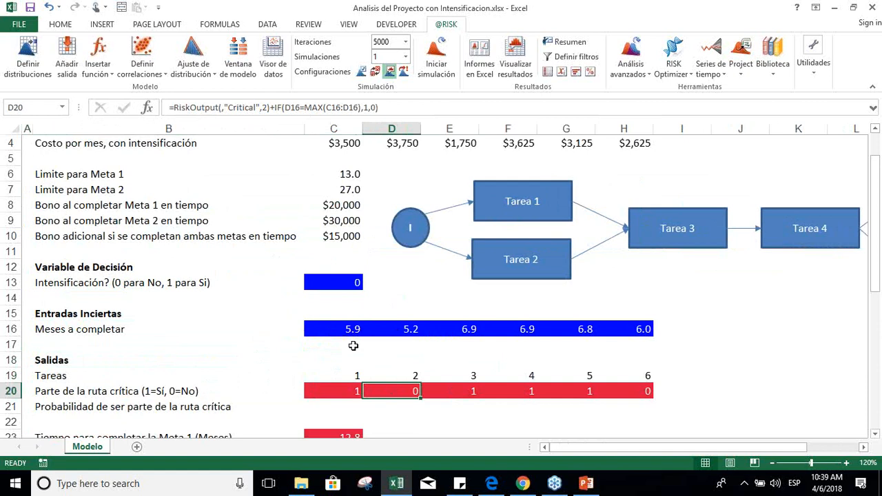
Step: Examine how the critical path formulas for Tareas 3 and 4 differ from those for Tareas 5 and 6 in row 20
{"action": "left_click", "coordinate": [350, 395]}
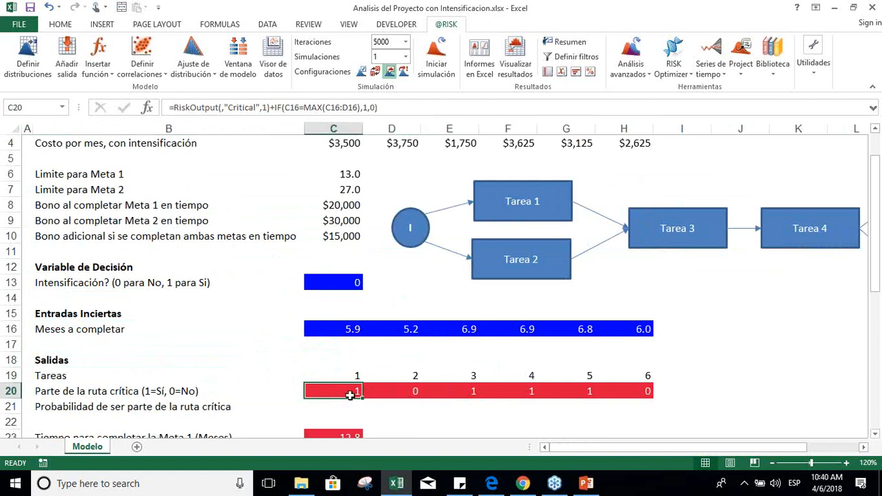
{"action": "key", "text": "Right"}
{"action": "key", "text": "Right"}
{"action": "key", "text": "Right"}
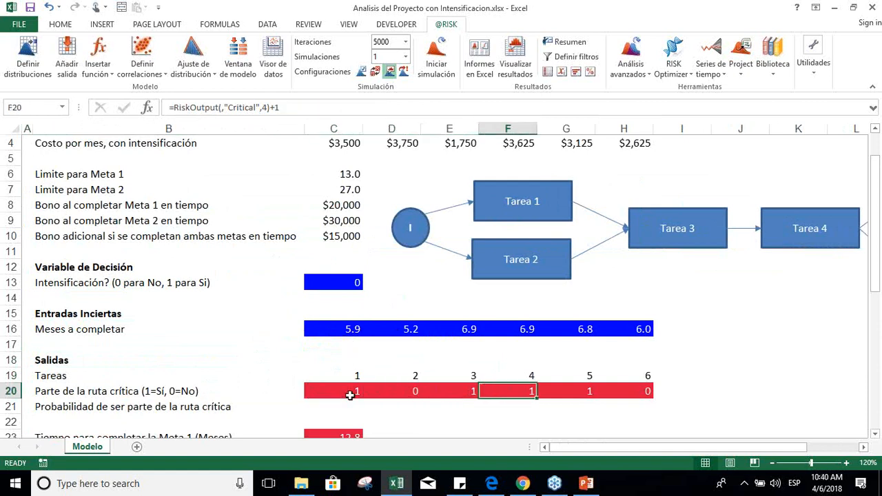
{"action": "key", "text": "Right"}
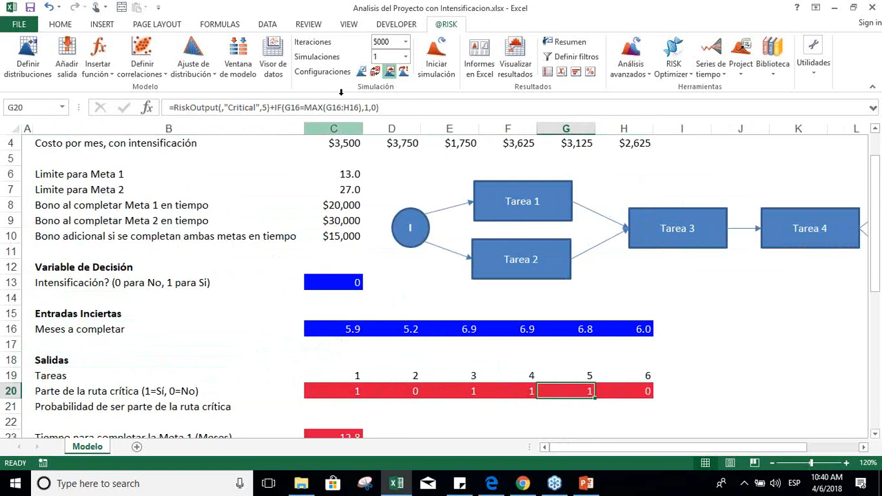
{"action": "key", "text": "Right"}
Step: Examine the Meta 1 completion time formula in C23 and trace the task durations it references
{"action": "key", "text": "Left"}
{"action": "key", "text": "Left"}
{"action": "key", "text": "Left"}
{"action": "key", "text": "Left"}
{"action": "key", "text": "Down"}
{"action": "key", "text": "Down"}
{"action": "key", "text": "Down"}
{"action": "key", "text": "Down"}
{"action": "key", "text": "Down"}
{"action": "key", "text": "Down"}
{"action": "key", "text": "Down"}
{"action": "key", "text": "Down"}
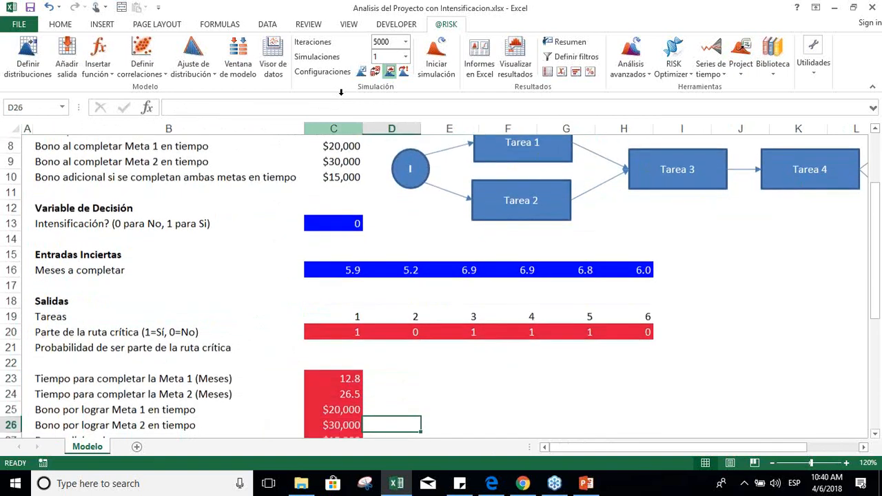
{"action": "key", "text": "Left"}
{"action": "key", "text": "Left"}
{"action": "key", "text": "Left"}
{"action": "key", "text": "Up"}
{"action": "key", "text": "Up"}
{"action": "key", "text": "Up"}
{"action": "key", "text": "Up"}
{"action": "key", "text": "Right"}
{"action": "key", "text": "Up"}
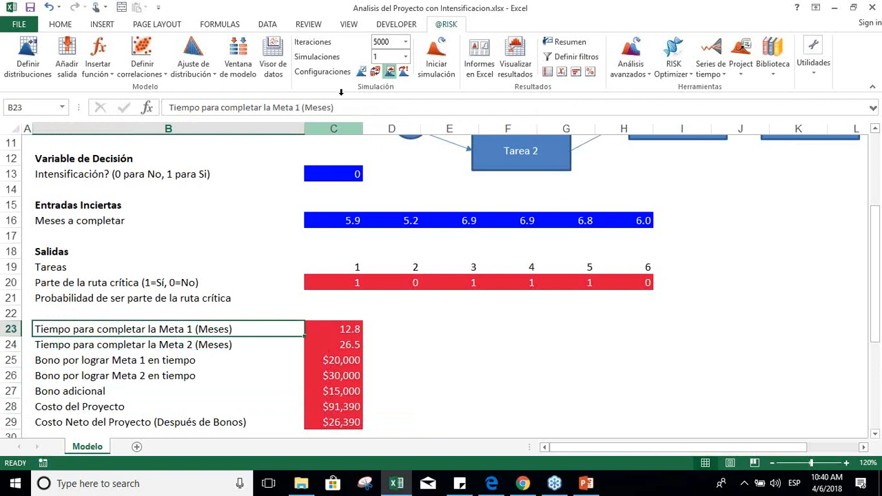
{"action": "key", "text": "Right"}
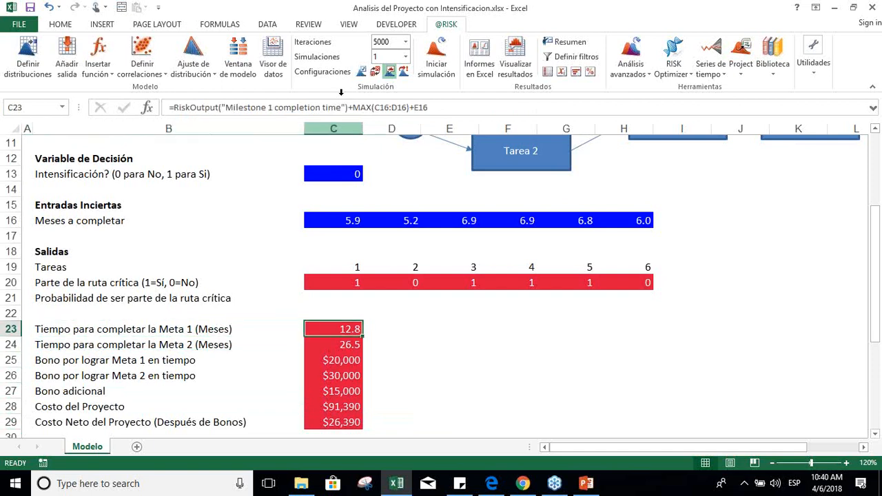
{"action": "left_click", "coordinate": [436, 107]}
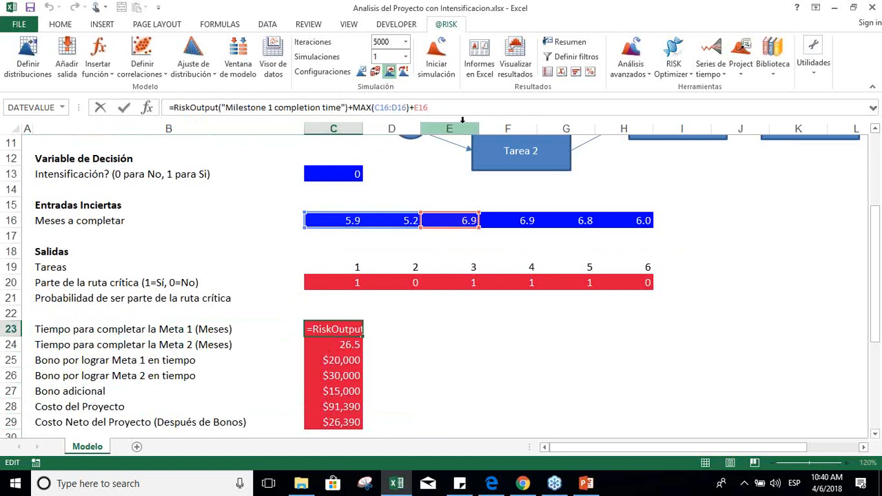
{"action": "key", "text": "Return"}
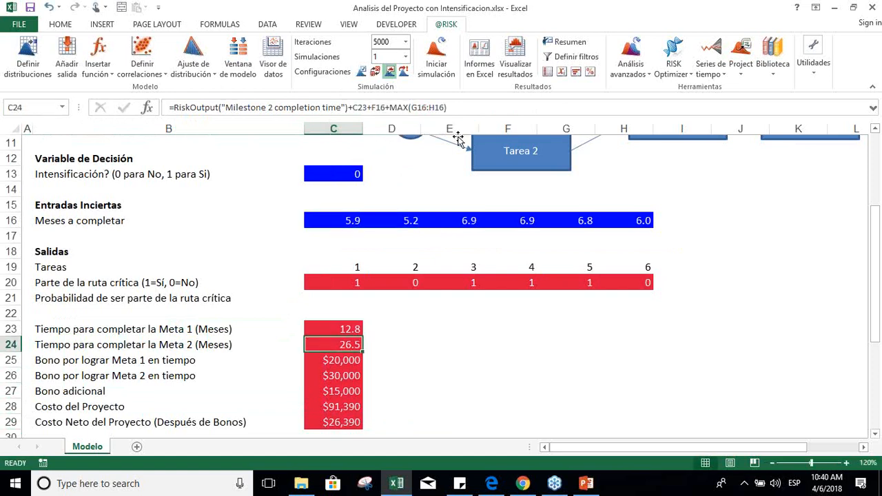
Step: Trace the cells referenced by the Meta 2 completion time formula in C24
{"action": "left_click", "coordinate": [470, 104]}
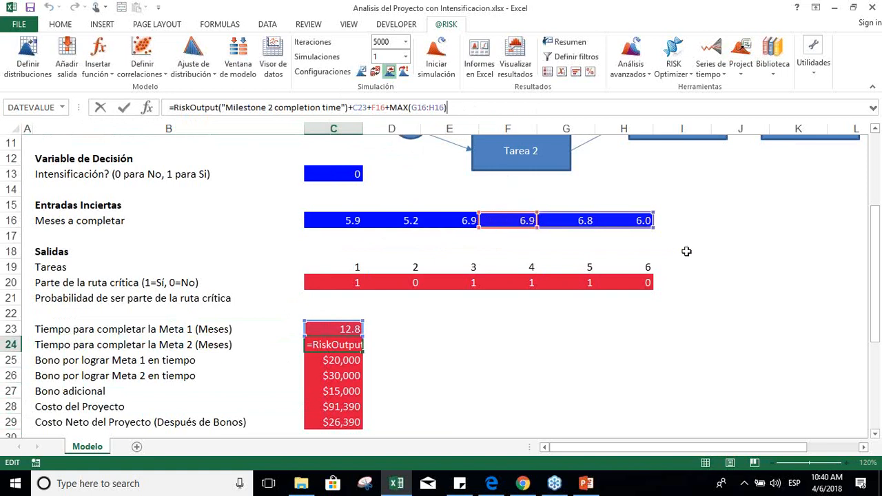
{"action": "key", "text": "Return"}
{"action": "key", "text": "Up"}
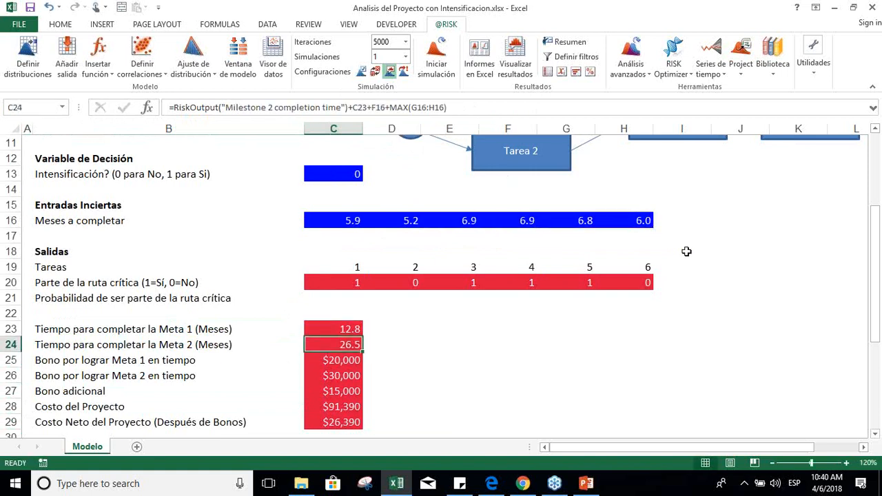
Step: Review the bonus and project cost outputs in C25:C29 and the summary statistics headings below them
{"action": "key", "text": "Down"}
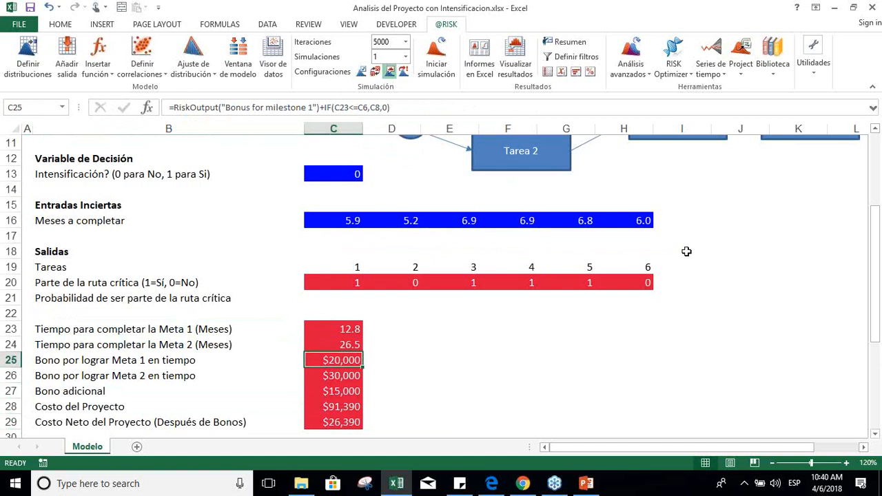
{"action": "key", "text": "Down"}
{"action": "key", "text": "Down"}
{"action": "key", "text": "Down"}
{"action": "key", "text": "Down"}
{"action": "key", "text": "Down"}
{"action": "key", "text": "Down"}
{"action": "key", "text": "Down"}
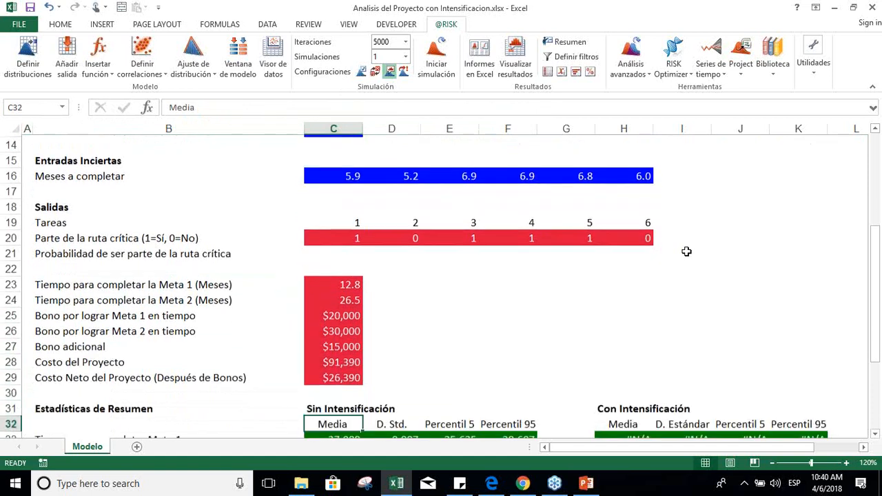
{"action": "key", "text": "Down"}
{"action": "key", "text": "Down"}
{"action": "key", "text": "Up"}
{"action": "key", "text": "Up"}
{"action": "key", "text": "Up"}
{"action": "key", "text": "Up"}
{"action": "key", "text": "Up"}
{"action": "key", "text": "Up"}
{"action": "key", "text": "Up"}
{"action": "key", "text": "Up"}
{"action": "key", "text": "Up"}
{"action": "key", "text": "Up"}
{"action": "key", "text": "Up"}
{"action": "key", "text": "Up"}
{"action": "key", "text": "Up"}
{"action": "key", "text": "Up"}
{"action": "key", "text": "Up"}
{"action": "key", "text": "Up"}
{"action": "key", "text": "Up"}
{"action": "key", "text": "Up"}
{"action": "key", "text": "Up"}
{"action": "key", "text": "Up"}
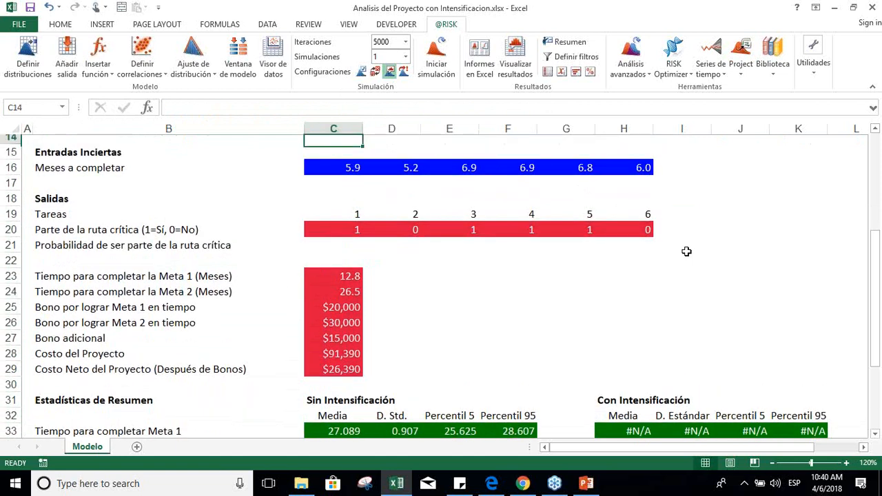
{"action": "key", "text": "Up"}
{"action": "key", "text": "Up"}
{"action": "key", "text": "Up"}
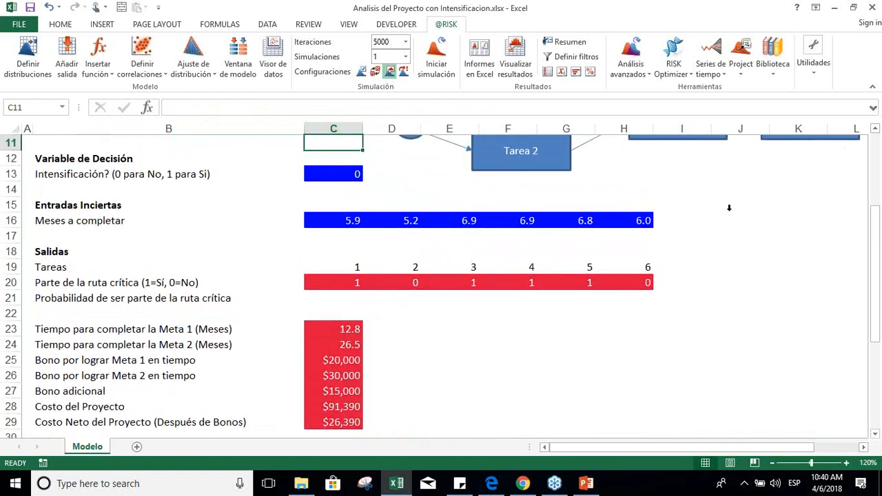
Step: Turn on random values for standard recalculation and recalculate the model repeatedly to observe how durations, critical path flags, bonuses and costs vary
{"action": "left_click", "coordinate": [375, 71]}
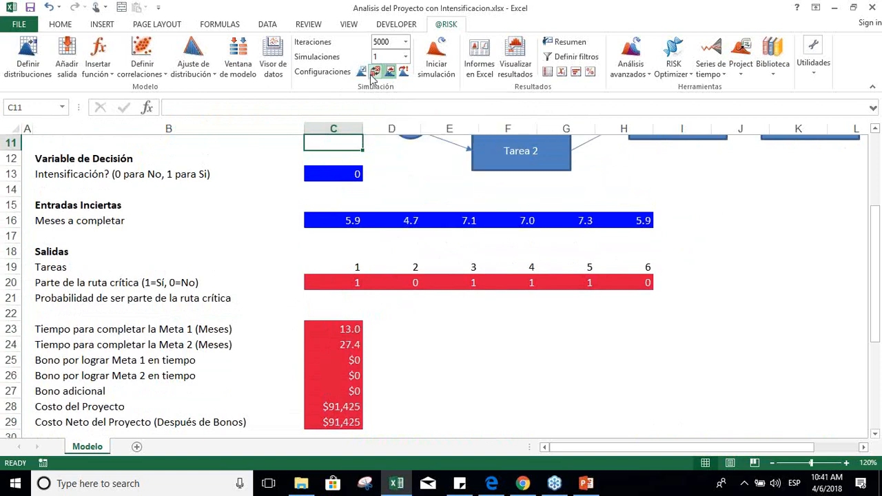
{"action": "left_click", "coordinate": [382, 314]}
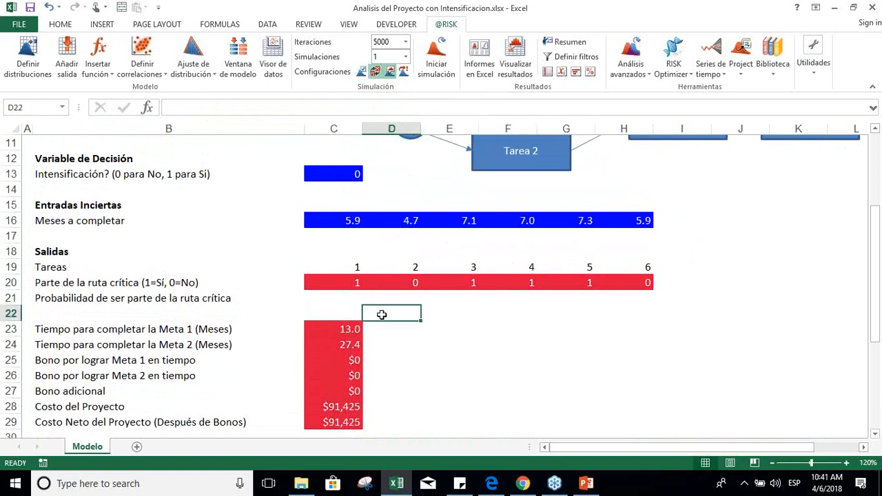
{"action": "key", "text": "F9"}
{"action": "key", "text": "F9"}
{"action": "key", "text": "F9"}
{"action": "key", "text": "F9"}
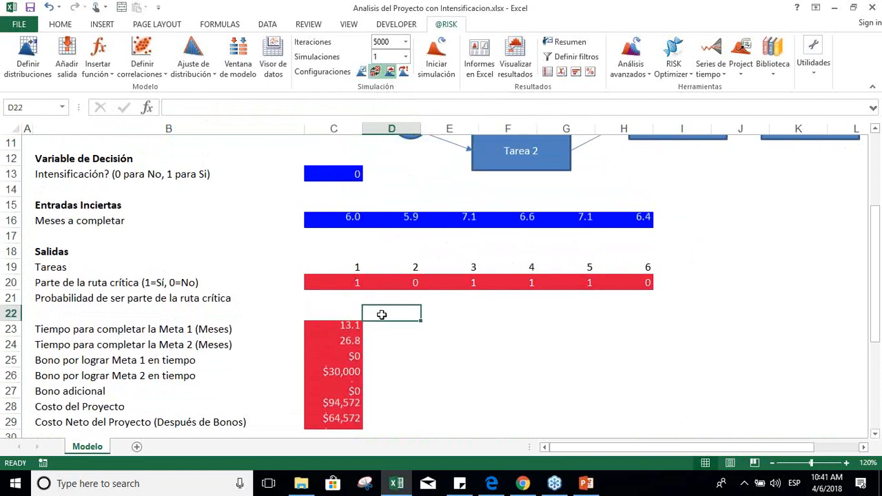
{"action": "key", "text": "F9"}
{"action": "key", "text": "F9"}
{"action": "key", "text": "F9"}
{"action": "key", "text": "F9"}
{"action": "key", "text": "F9"}
{"action": "key", "text": "F9"}
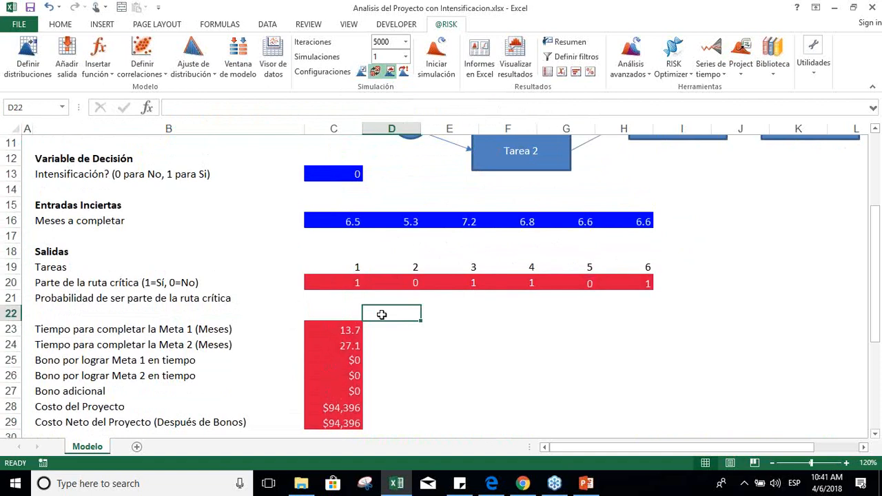
{"action": "key", "text": "F9"}
{"action": "key", "text": "F9"}
{"action": "key", "text": "F9"}
{"action": "key", "text": "F9"}
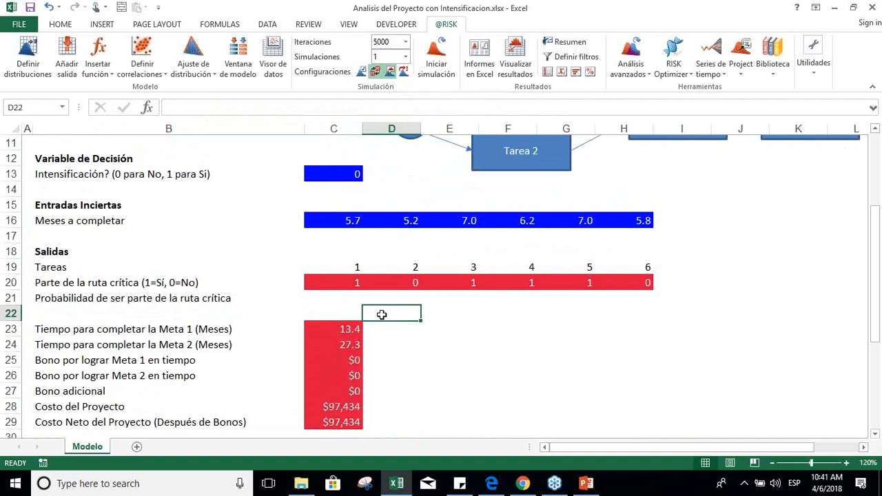
{"action": "key", "text": "F9"}
{"action": "key", "text": "F9"}
{"action": "key", "text": "F9"}
{"action": "key", "text": "F9"}
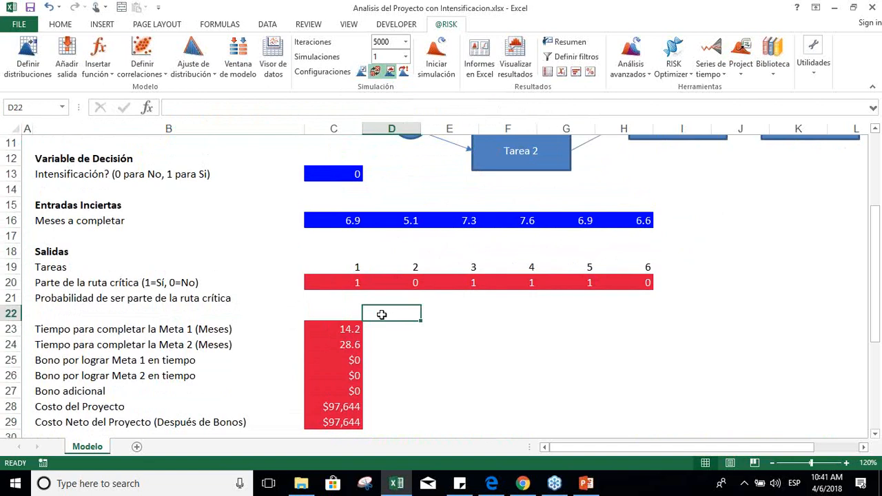
Step: Recalculate the model repeatedly with random values to observe the task durations, critical path flags and milestone completion times
{"action": "key", "text": "F9"}
{"action": "key", "text": "F9"}
{"action": "key", "text": "F9"}
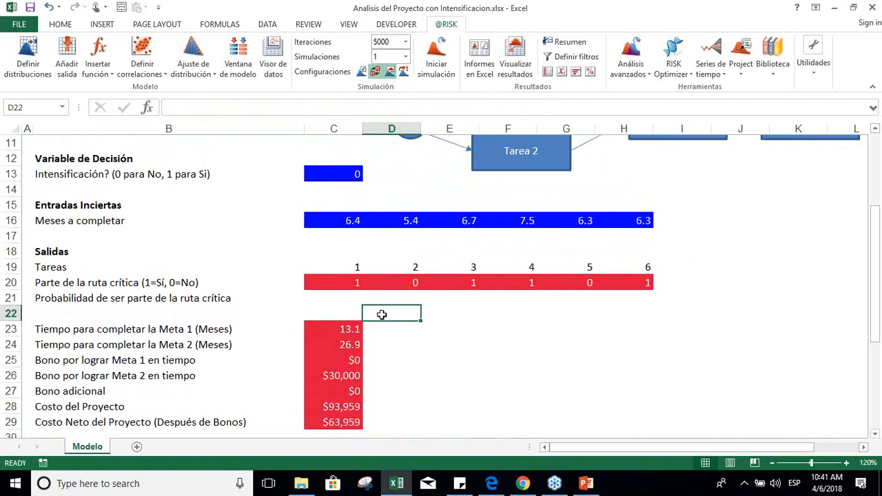
{"action": "key", "text": "F9"}
{"action": "key", "text": "F9"}
{"action": "key", "text": "F9"}
{"action": "key", "text": "F9"}
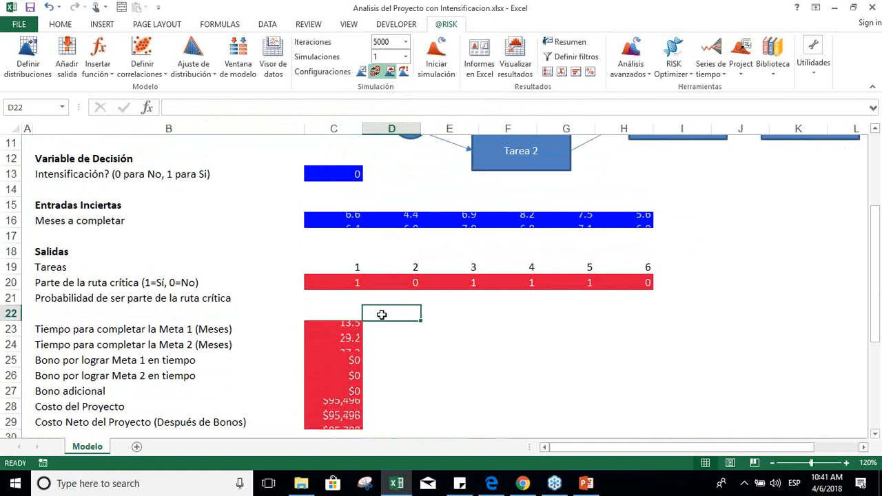
{"action": "key", "text": "F9"}
{"action": "key", "text": "F9"}
{"action": "key", "text": "F9"}
{"action": "key", "text": "F9"}
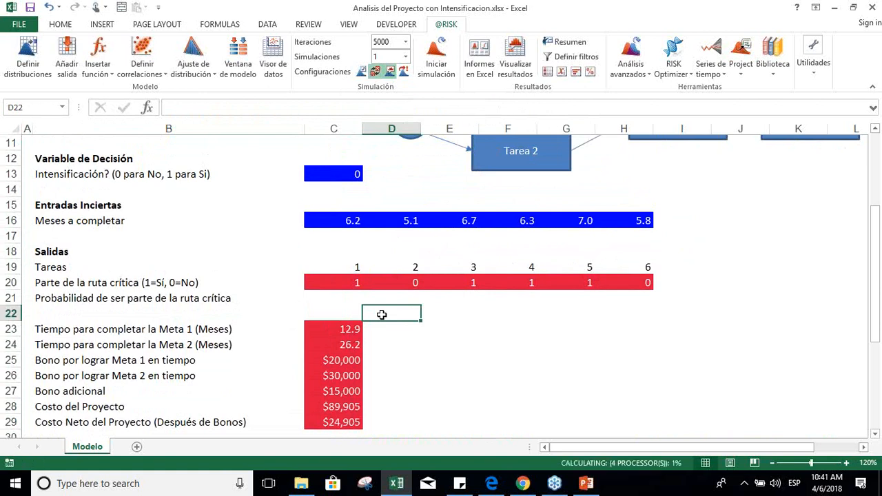
{"action": "key", "text": "F9"}
{"action": "key", "text": "F9"}
{"action": "key", "text": "F9"}
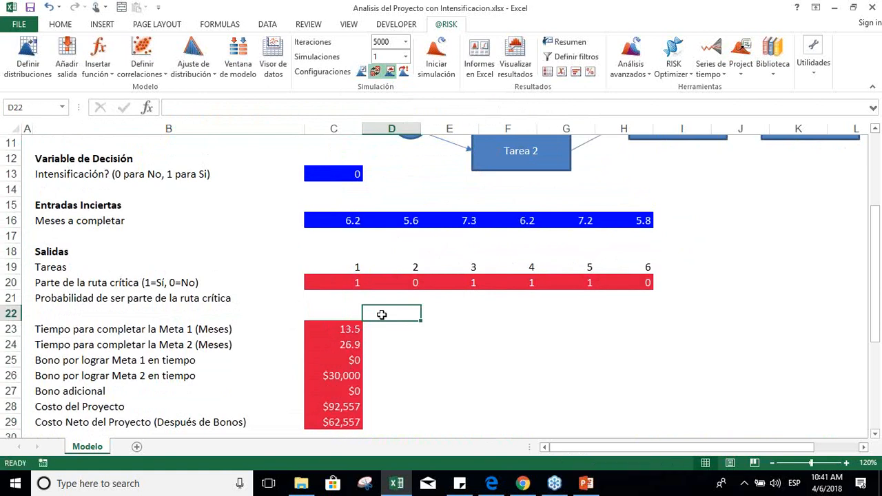
Step: Check the Meta 1 bonus formula in C25 and the additional bonus formula in C27 while resampling the model
{"action": "left_click", "coordinate": [336, 338]}
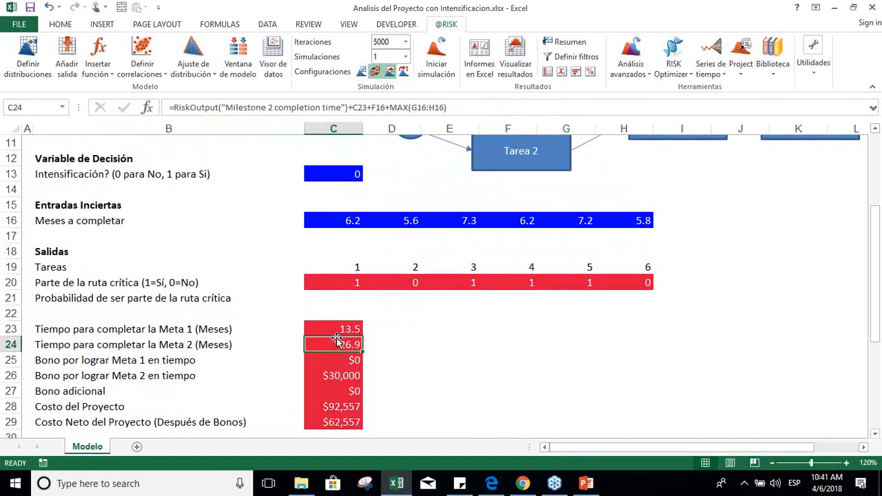
{"action": "key", "text": "Down"}
{"action": "key", "text": "F9"}
{"action": "key", "text": "F9"}
{"action": "key", "text": "F9"}
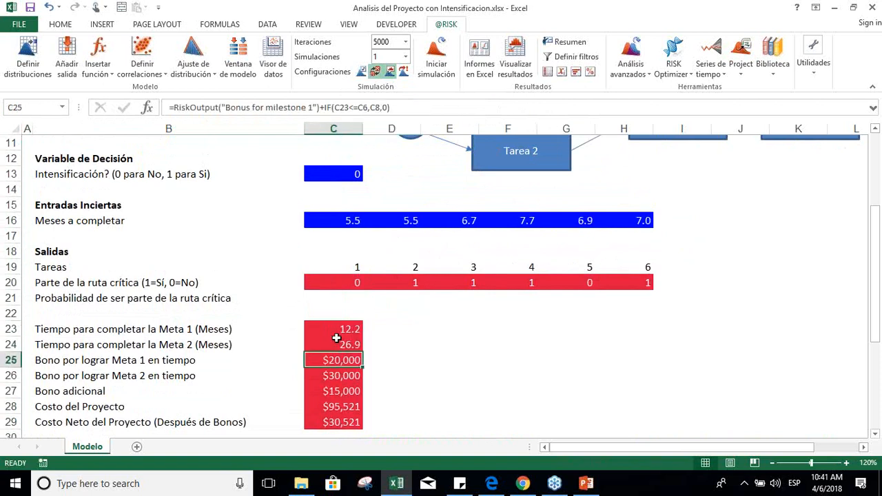
{"action": "key", "text": "F9"}
{"action": "key", "text": "F9"}
{"action": "key", "text": "F9"}
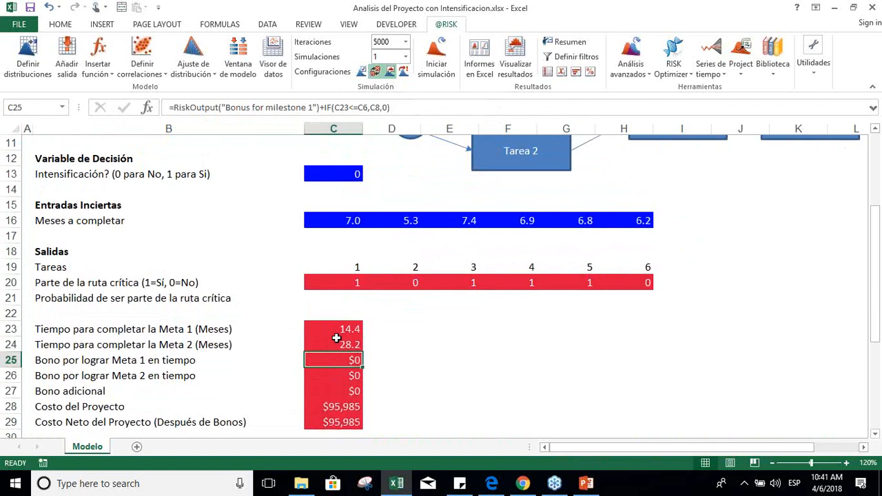
{"action": "key", "text": "F9"}
{"action": "key", "text": "Down"}
{"action": "key", "text": "Down"}
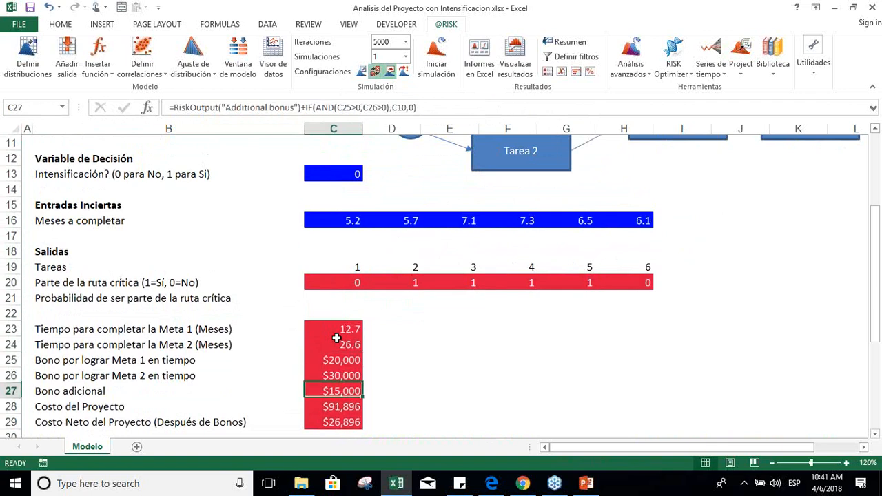
Step: Review the Meta 1 completion time formula in C23 and the intensification decision formula in C13
{"action": "key", "text": "Up"}
{"action": "key", "text": "Up"}
{"action": "key", "text": "Up"}
{"action": "key", "text": "Up"}
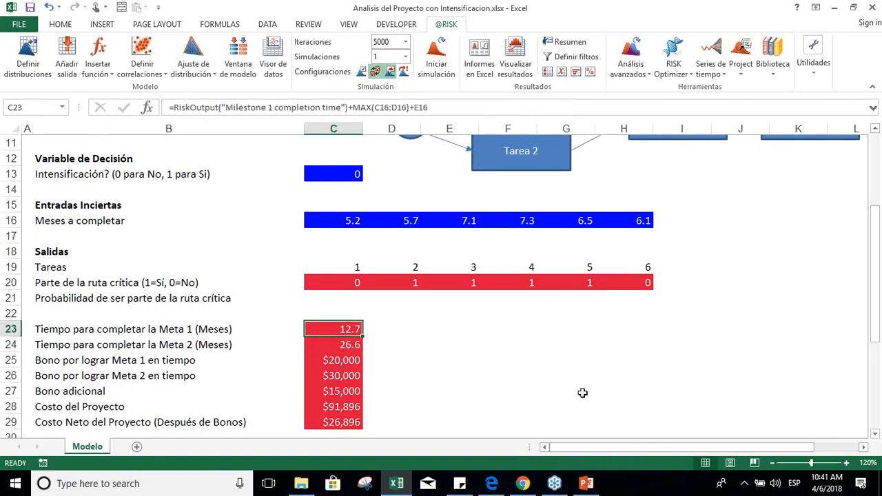
{"action": "key", "text": "Left"}
{"action": "key", "text": "Right"}
{"action": "key", "text": "Down"}
{"action": "key", "text": "Up"}
{"action": "key", "text": "Up"}
{"action": "key", "text": "Up"}
{"action": "key", "text": "Up"}
{"action": "key", "text": "Up"}
{"action": "key", "text": "Up"}
{"action": "key", "text": "Up"}
{"action": "key", "text": "Up"}
{"action": "key", "text": "Up"}
{"action": "key", "text": "Up"}
{"action": "key", "text": "Up"}
{"action": "key", "text": "Up"}
{"action": "key", "text": "Up"}
{"action": "key", "text": "Up"}
{"action": "key", "text": "Up"}
{"action": "key", "text": "Up"}
{"action": "key", "text": "Up"}
{"action": "key", "text": "Up"}
{"action": "key", "text": "Up"}
{"action": "key", "text": "Up"}
{"action": "key", "text": "Up"}
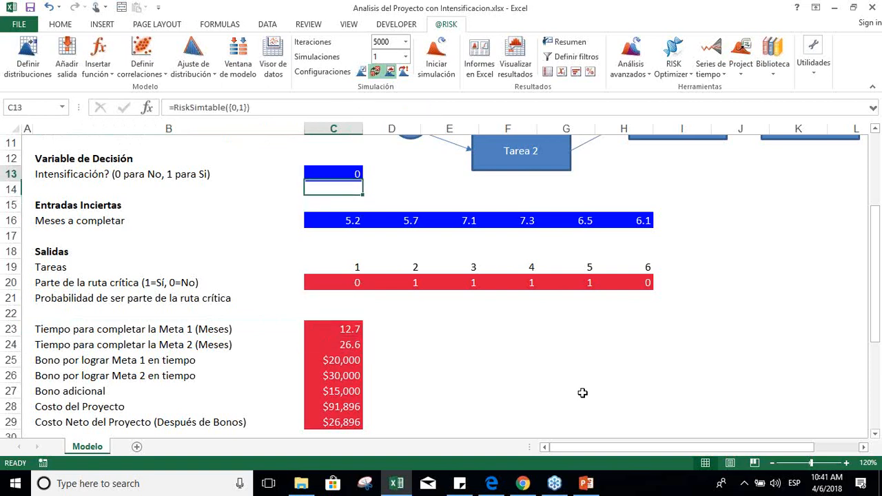
Step: Review the Meta 1 and Meta 2 time limits in C6:C7 and the Meta 2 bonus formula in C26
{"action": "key", "text": "Down"}
{"action": "key", "text": "Down"}
{"action": "key", "text": "Down"}
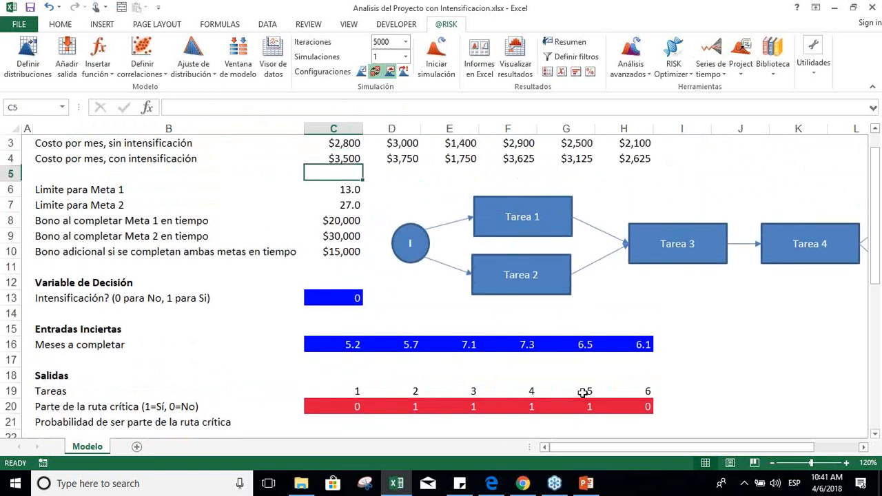
{"action": "key", "text": "Down"}
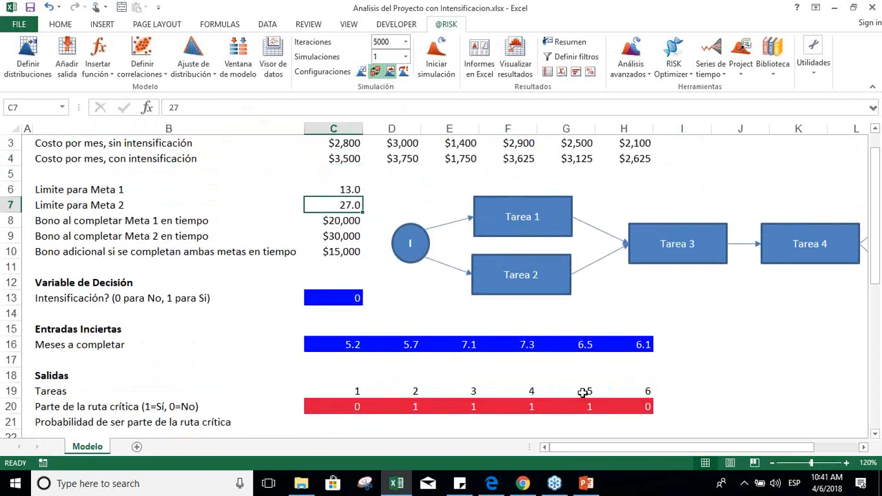
{"action": "key", "text": "Down"}
{"action": "key", "text": "Down"}
{"action": "key", "text": "Down"}
{"action": "key", "text": "Down"}
{"action": "key", "text": "Down"}
{"action": "key", "text": "Down"}
{"action": "key", "text": "Down"}
{"action": "key", "text": "Down"}
{"action": "key", "text": "Down"}
{"action": "key", "text": "Down"}
{"action": "key", "text": "Down"}
{"action": "key", "text": "Down"}
{"action": "key", "text": "Down"}
{"action": "key", "text": "Down"}
{"action": "key", "text": "Down"}
{"action": "key", "text": "Down"}
{"action": "key", "text": "Down"}
{"action": "key", "text": "Down"}
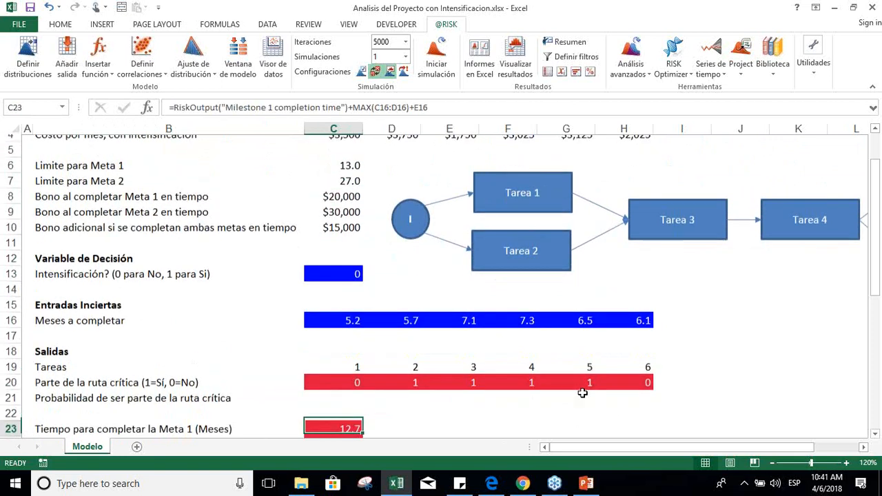
{"action": "key", "text": "Down"}
{"action": "key", "text": "Down"}
{"action": "key", "text": "Down"}
{"action": "key", "text": "Down"}
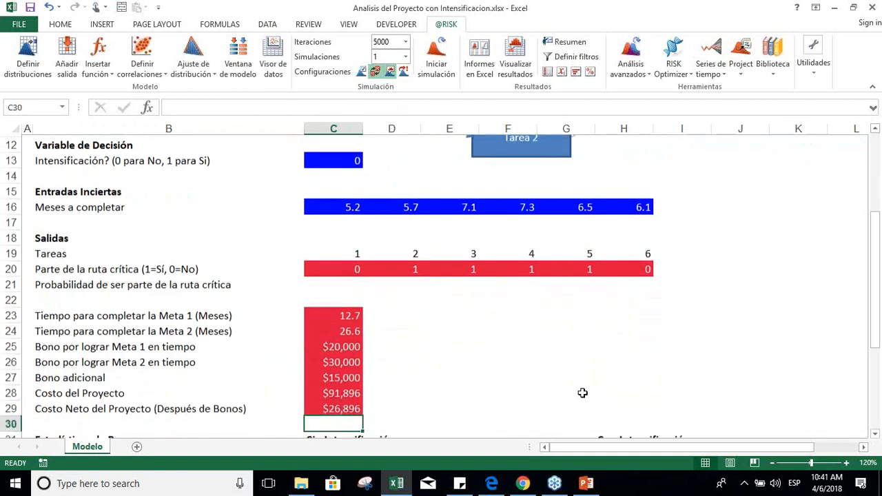
{"action": "key", "text": "Up"}
{"action": "key", "text": "Up"}
{"action": "key", "text": "Up"}
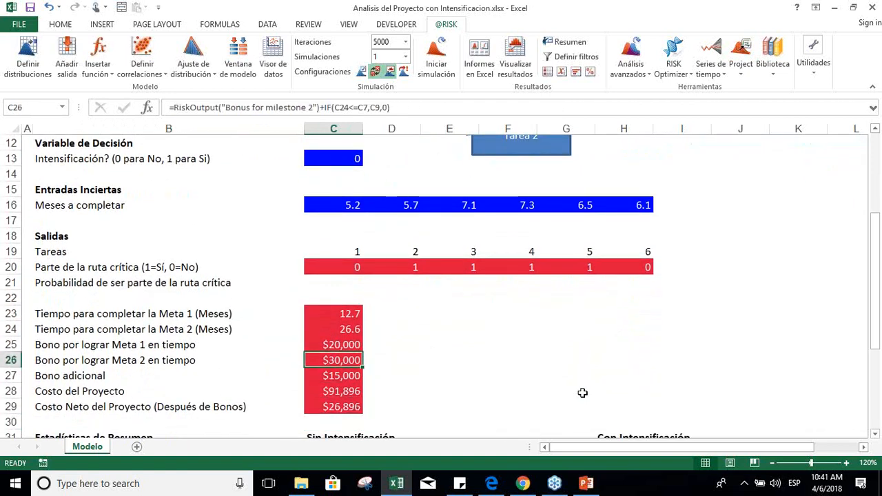
Step: Resample the model several times and compare the Meta 2 bonus in C26 with the Meta 2 completion time
{"action": "key", "text": "F9"}
{"action": "key", "text": "F9"}
{"action": "key", "text": "F9"}
{"action": "key", "text": "F9"}
{"action": "key", "text": "F9"}
{"action": "key", "text": "F9"}
{"action": "key", "text": "F9"}
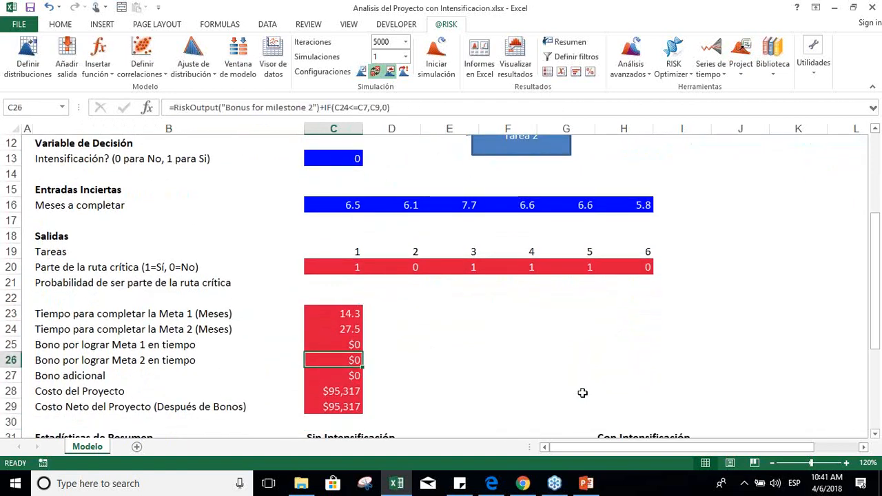
{"action": "key", "text": "F9"}
{"action": "key", "text": "F9"}
{"action": "key", "text": "F9"}
{"action": "key", "text": "F9"}
{"action": "key", "text": "F9"}
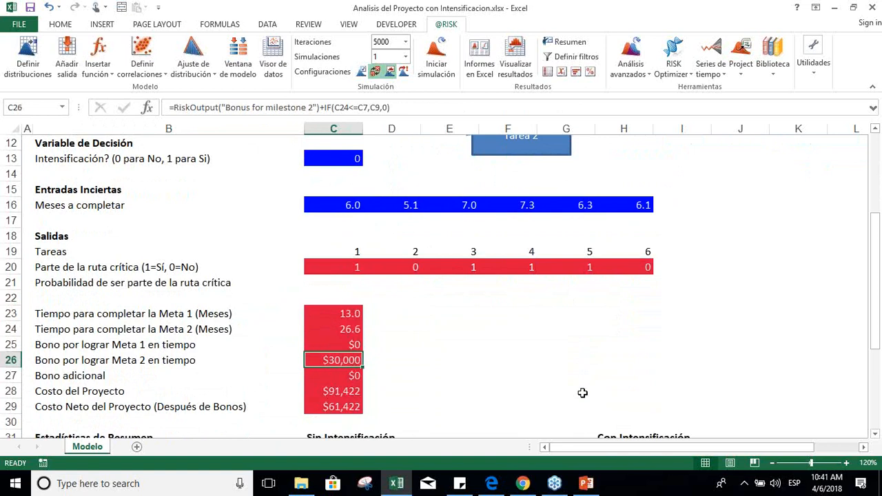
{"action": "key", "text": "F9"}
{"action": "key", "text": "F9"}
{"action": "key", "text": "F9"}
{"action": "key", "text": "F9"}
{"action": "key", "text": "F9"}
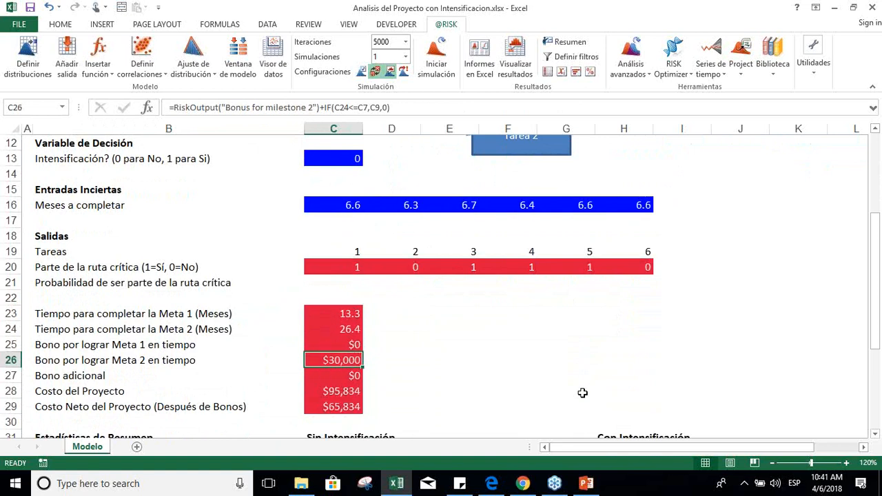
Step: Trace the decision variable, monthly cost rows and task durations referenced by the project cost formula in C28
{"action": "key", "text": "Down"}
{"action": "key", "text": "Down"}
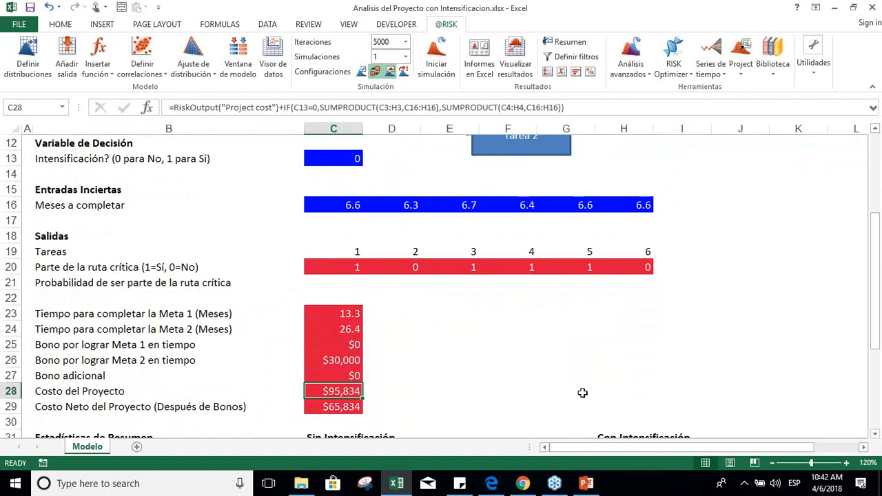
{"action": "key", "text": "F2"}
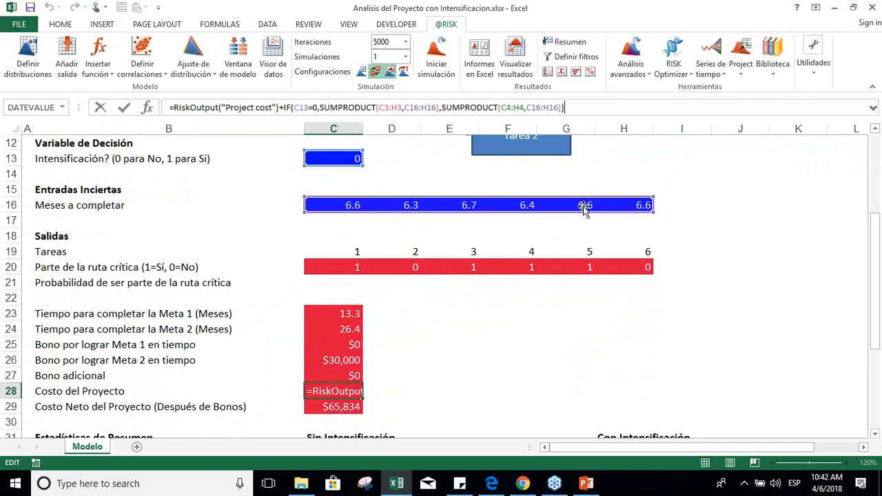
{"action": "left_click_drag", "start_coordinate": [877, 290], "coordinate": [875, 221]}
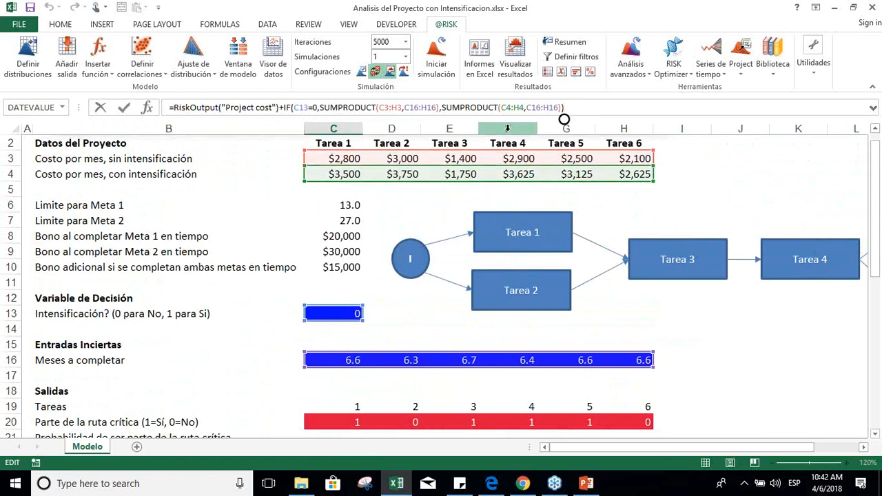
{"action": "key", "text": "Return"}
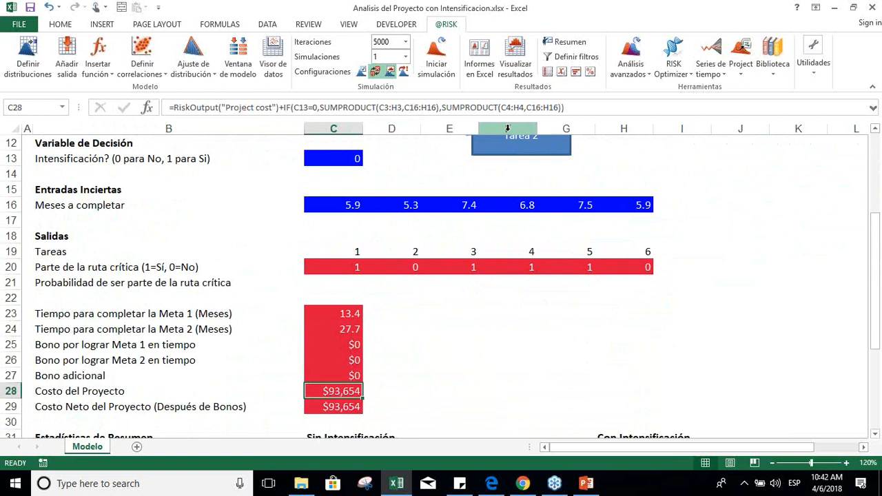
{"action": "left_click", "coordinate": [574, 108]}
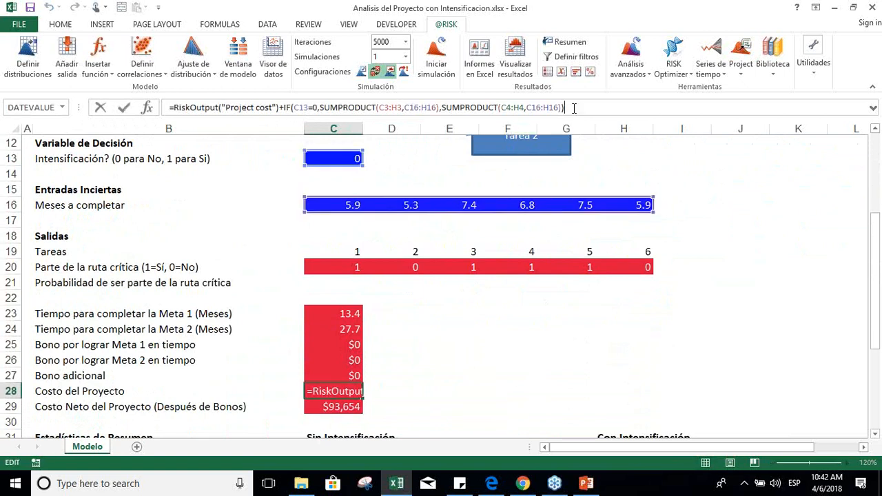
{"action": "key", "text": "Return"}
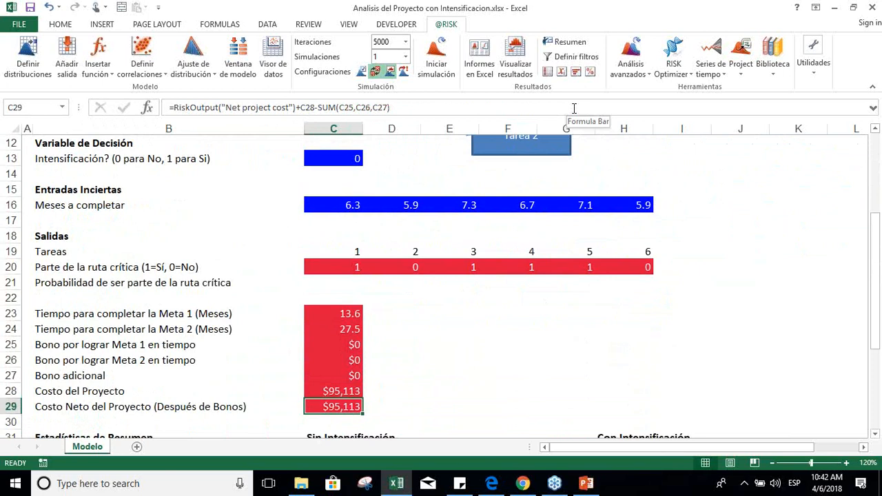
Step: Trace the project cost and bonus cells referenced by the net project cost formula in C29
{"action": "left_click", "coordinate": [422, 108]}
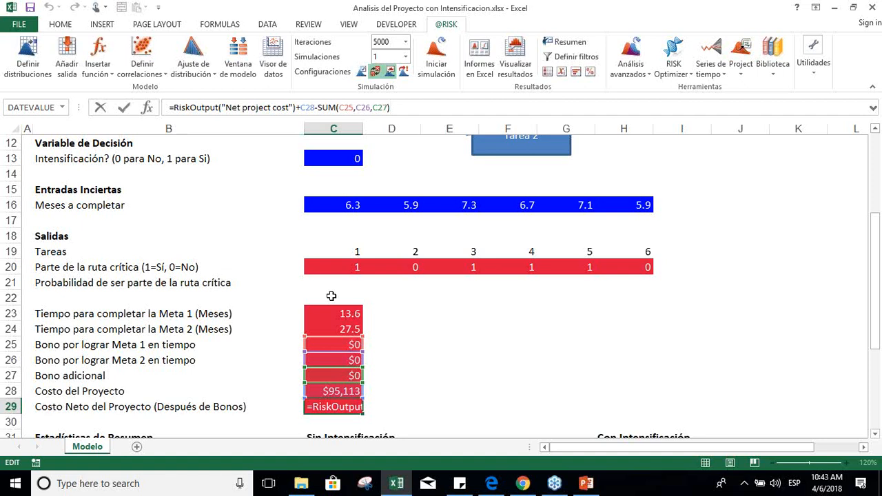
{"action": "key", "text": "Return"}
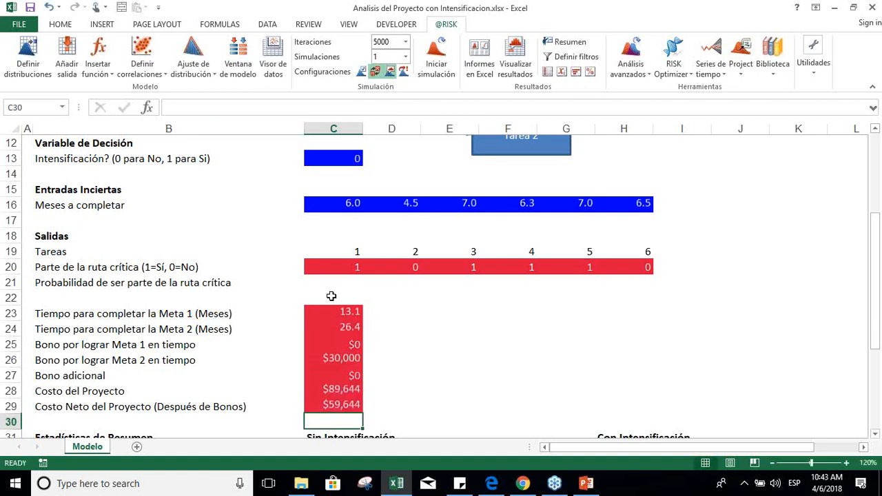
{"action": "key", "text": "Up"}
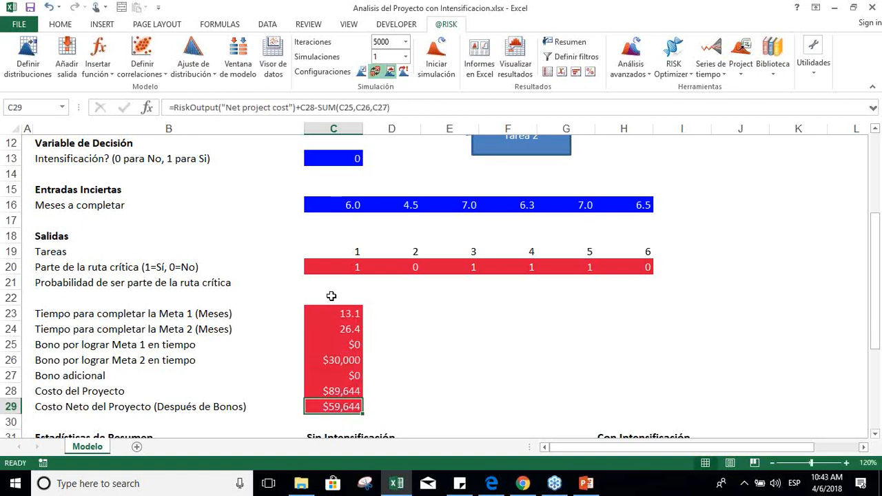
{"action": "key", "text": "Down"}
{"action": "key", "text": "Down"}
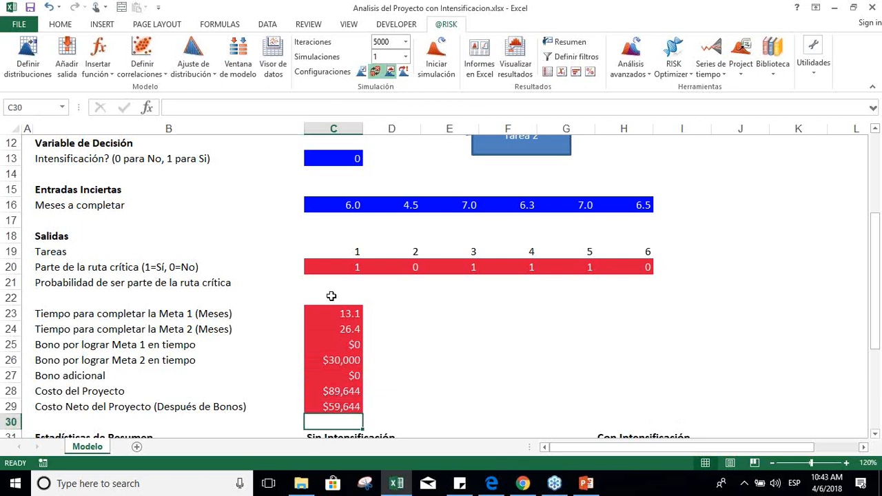
Step: Recalculate the model repeatedly to observe how the bonuses, project cost and net project cost in C25:C29 vary
{"action": "key", "text": "Up"}
{"action": "key", "text": "Up"}
{"action": "key", "text": "Up"}
{"action": "key", "text": "Up"}
{"action": "key", "text": "Up"}
{"action": "key", "text": "Down"}
{"action": "key", "text": "Up"}
{"action": "key", "text": "F9"}
{"action": "key", "text": "F9"}
{"action": "key", "text": "F9"}
{"action": "key", "text": "F9"}
{"action": "key", "text": "F9"}
{"action": "key", "text": "F9"}
{"action": "key", "text": "F9"}
{"action": "key", "text": "F9"}
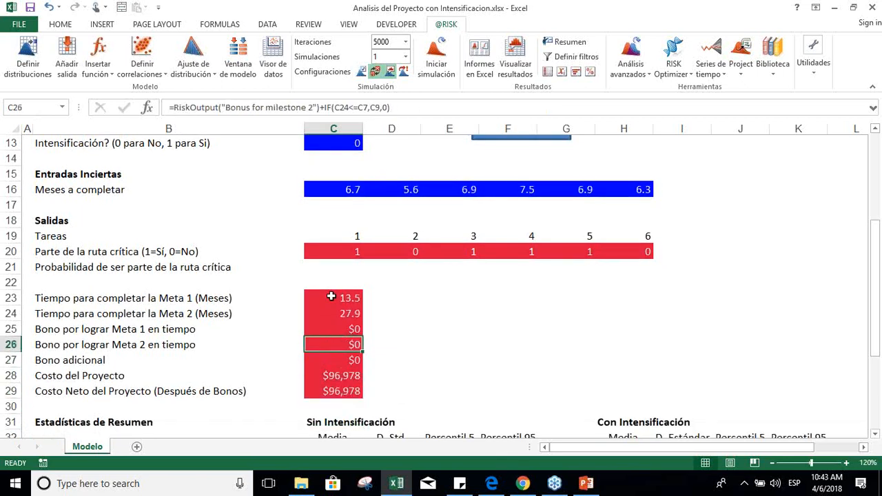
{"action": "key", "text": "F9"}
{"action": "key", "text": "F9"}
{"action": "key", "text": "F9"}
{"action": "key", "text": "F9"}
{"action": "key", "text": "F9"}
{"action": "key", "text": "F9"}
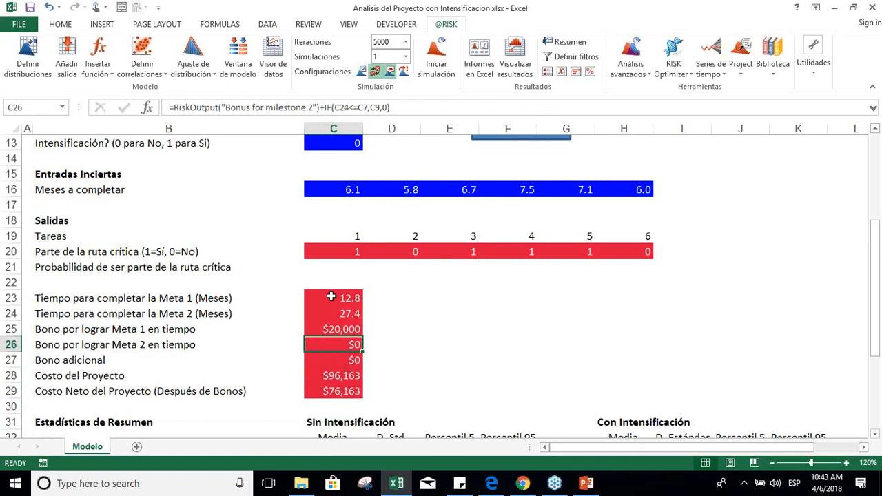
{"action": "key", "text": "F9"}
{"action": "key", "text": "F9"}
{"action": "key", "text": "F9"}
{"action": "key", "text": "F9"}
{"action": "key", "text": "F9"}
{"action": "key", "text": "F9"}
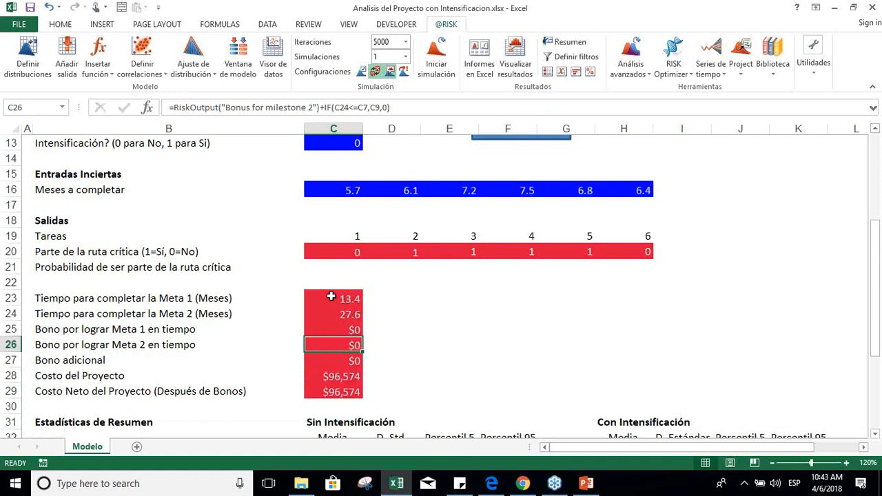
{"action": "key", "text": "F9"}
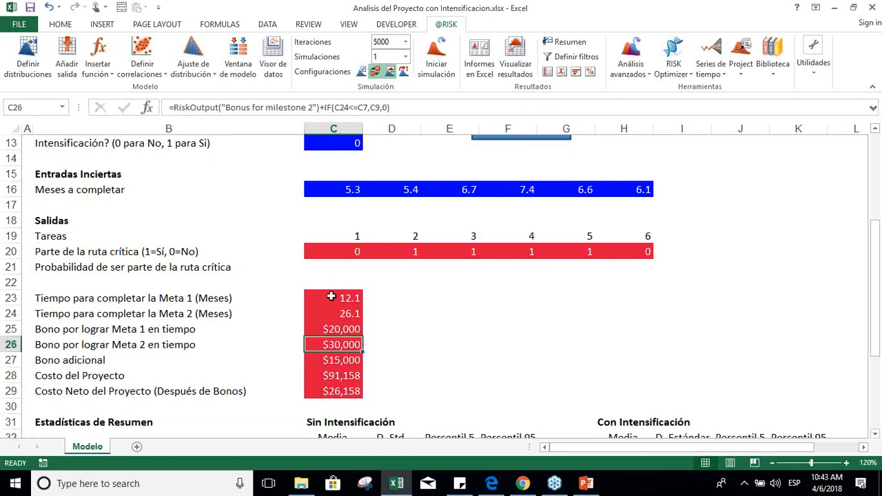
Step: Turn off random values for standard recalculation and set the simulation to 1000 iterations
{"action": "key", "text": "Down"}
{"action": "key", "text": "Down"}
{"action": "key", "text": "Down"}
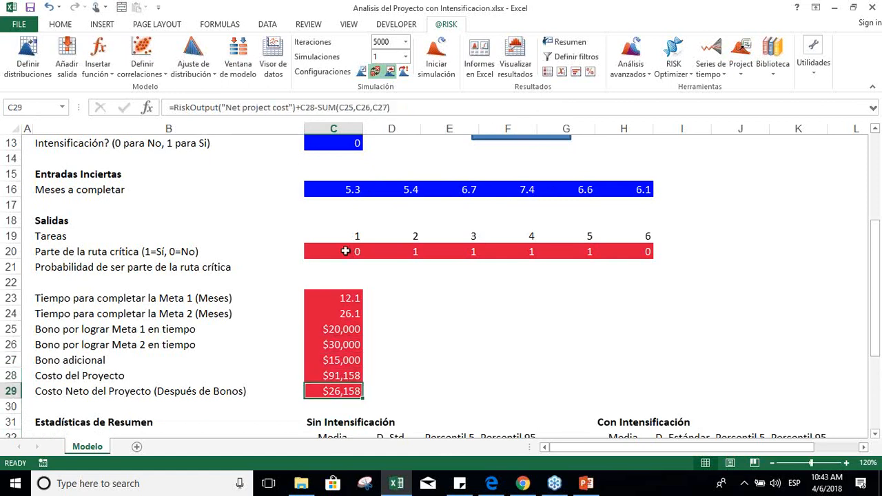
{"action": "left_click", "coordinate": [376, 76]}
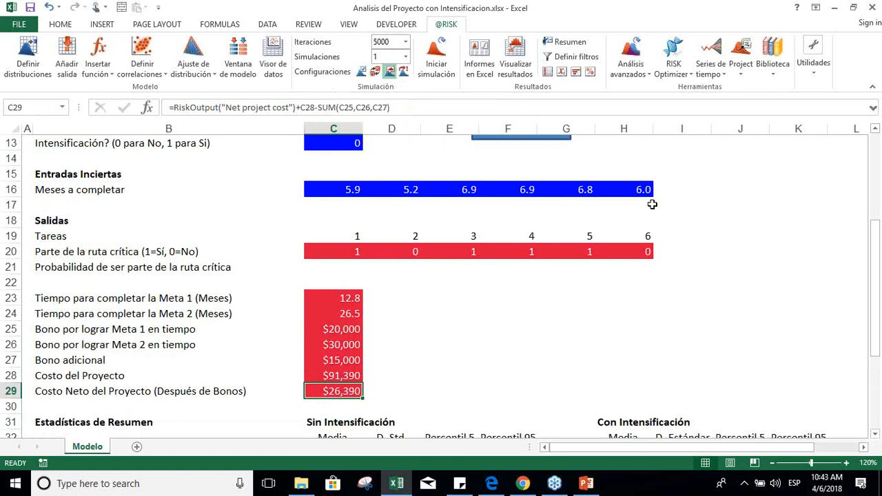
{"action": "left_click", "coordinate": [405, 41]}
{"action": "left_click", "coordinate": [386, 92]}
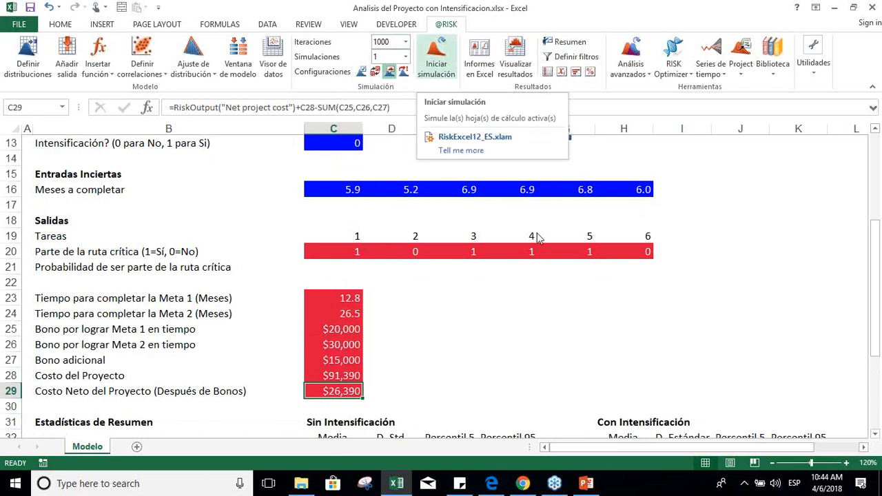
{"action": "left_click", "coordinate": [430, 66]}
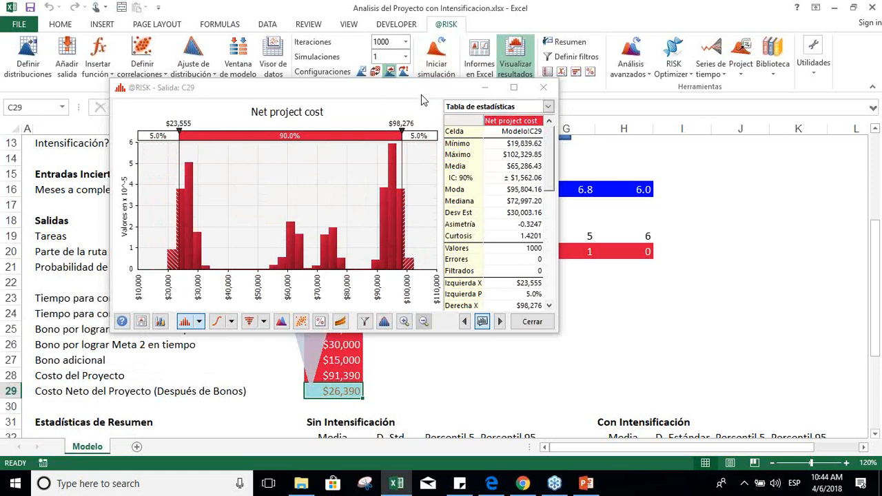
{"action": "left_click_drag", "start_coordinate": [411, 90], "coordinate": [698, 99]}
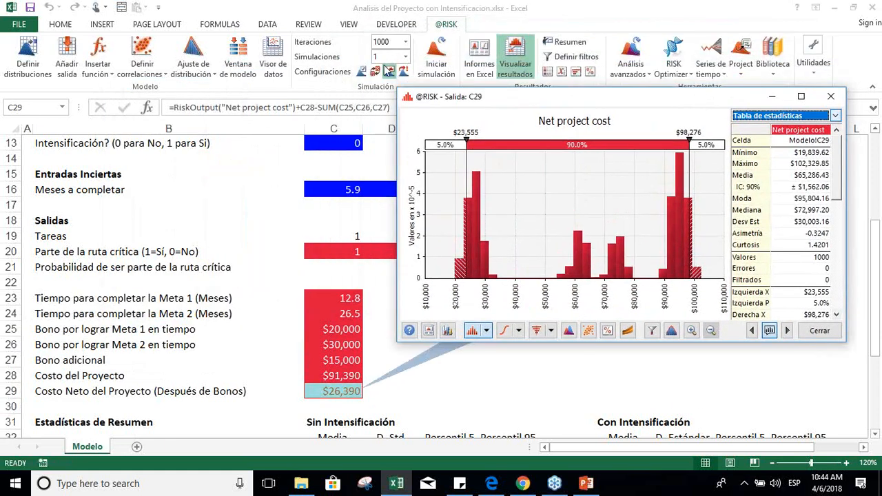
{"action": "left_click_drag", "start_coordinate": [398, 90], "coordinate": [457, 158]}
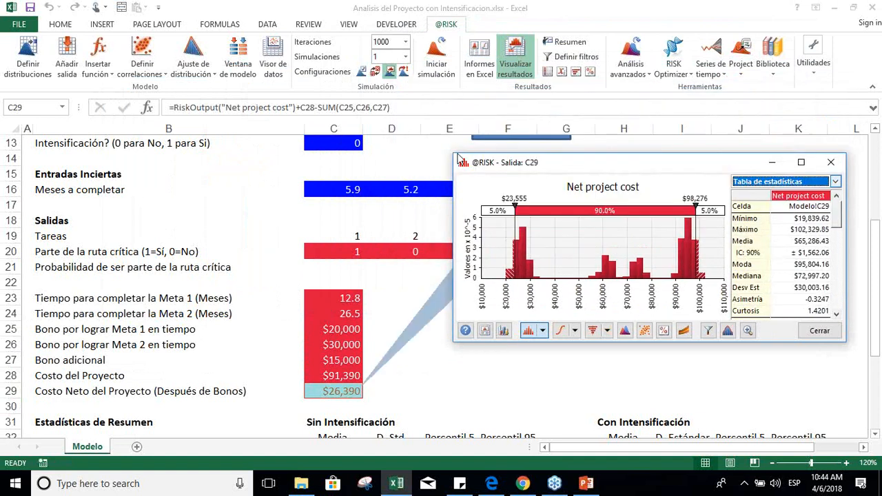
{"action": "left_click_drag", "start_coordinate": [569, 168], "coordinate": [567, 277]}
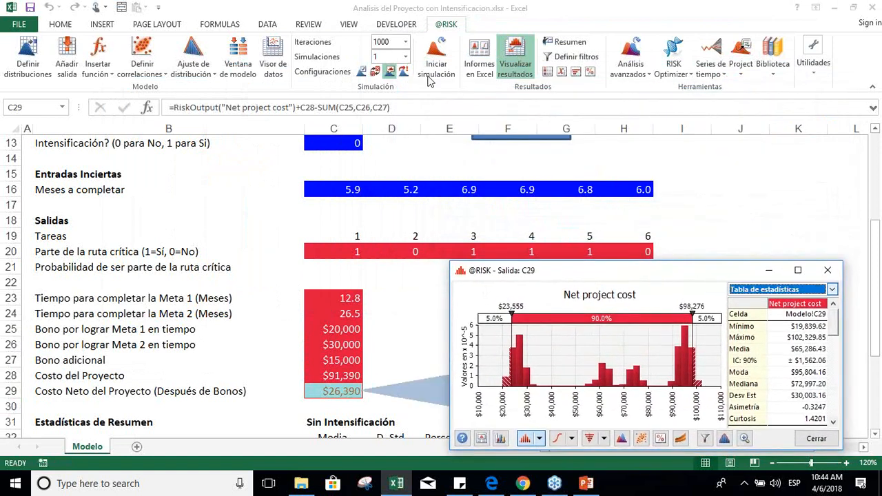
Step: Switch on the simulation's demo mode and run the simulation again
{"action": "left_click", "coordinate": [406, 75]}
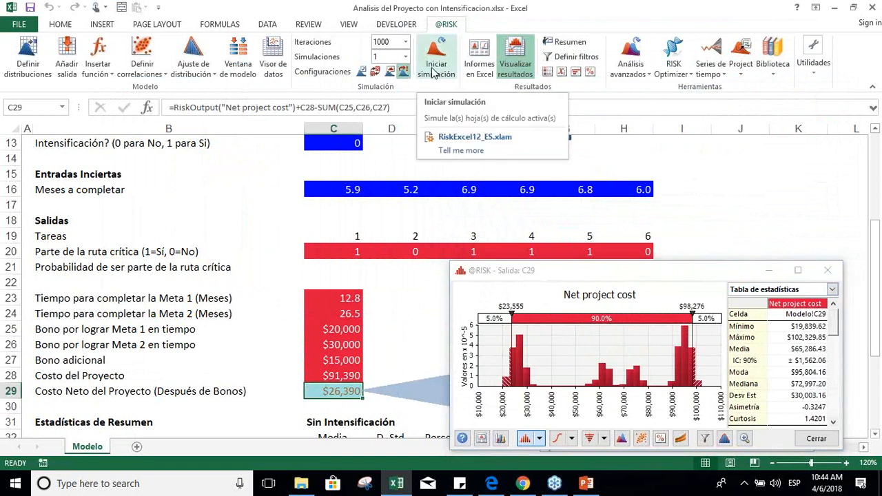
{"action": "left_click", "coordinate": [434, 69]}
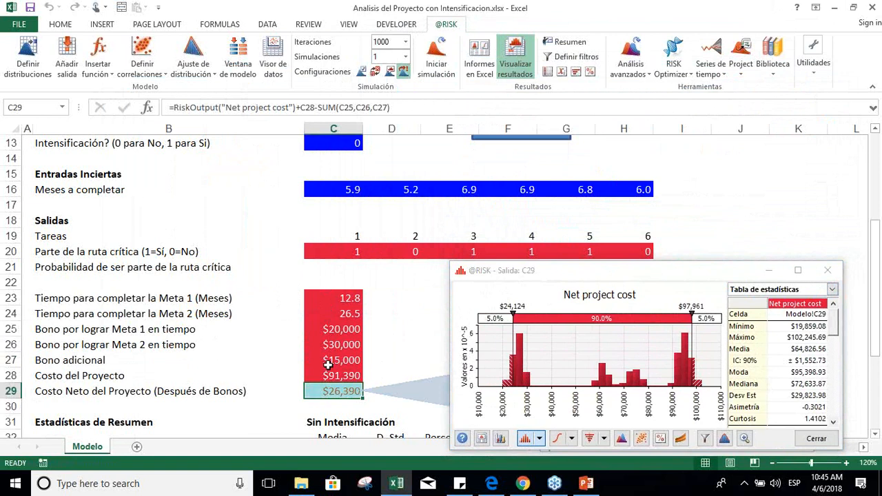
Step: Browse the simulated distributions of the task durations in row 16 and close the results graph
{"action": "left_click", "coordinate": [331, 189]}
{"action": "key", "text": "Tab"}
{"action": "key", "text": "Tab"}
{"action": "key", "text": "Tab"}
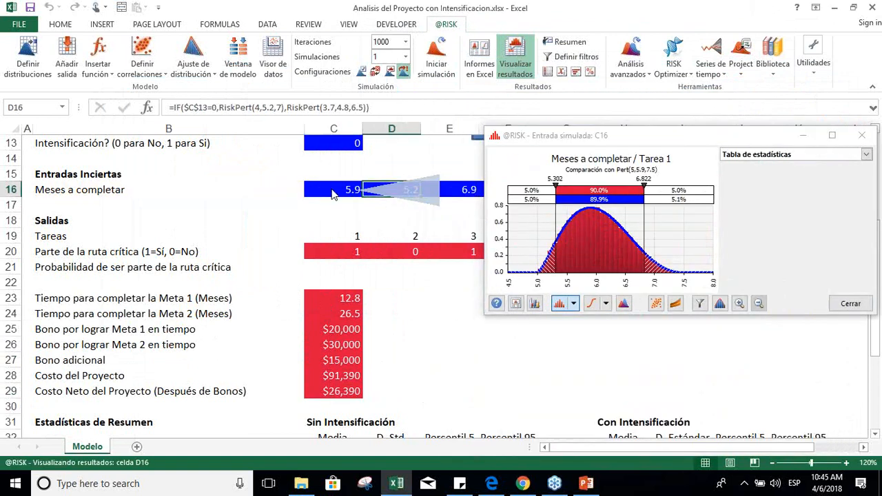
{"action": "key", "text": "Tab"}
{"action": "key", "text": "Tab"}
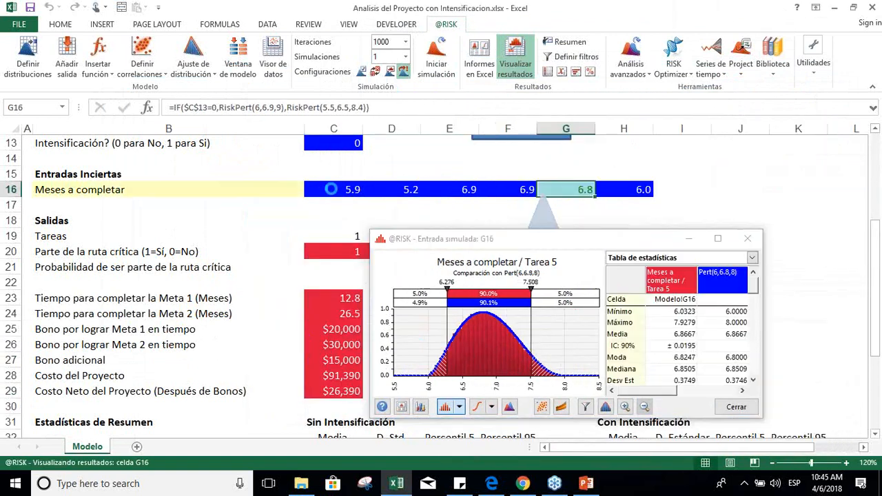
{"action": "key", "text": "shift+Tab"}
{"action": "key", "text": "shift+Tab"}
{"action": "key", "text": "shift+Tab"}
{"action": "key", "text": "shift+Tab"}
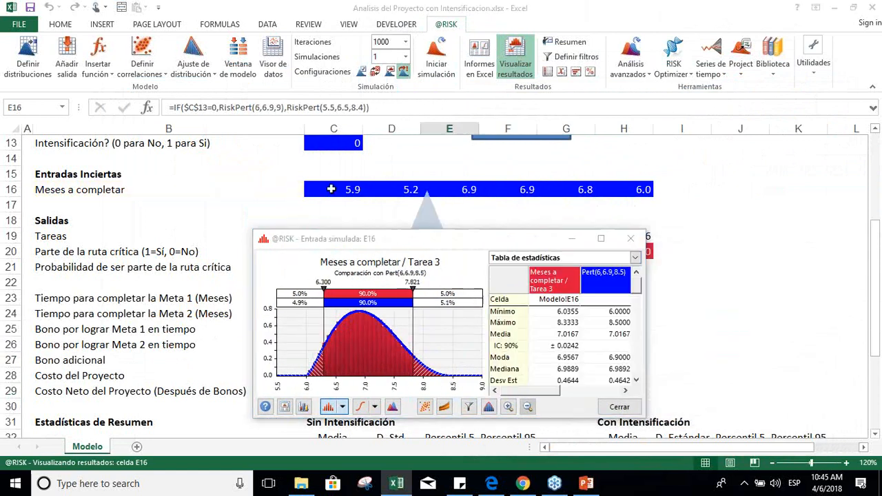
{"action": "left_click", "coordinate": [632, 302]}
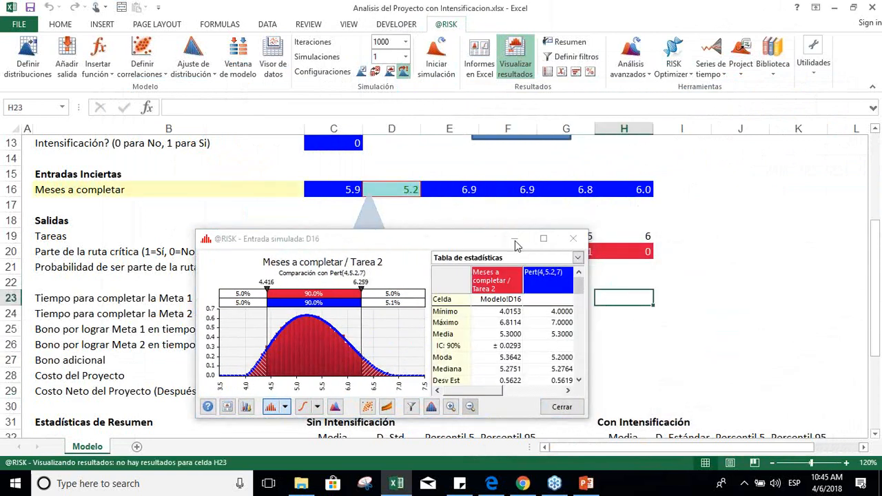
{"action": "left_click_drag", "start_coordinate": [464, 238], "coordinate": [696, 288]}
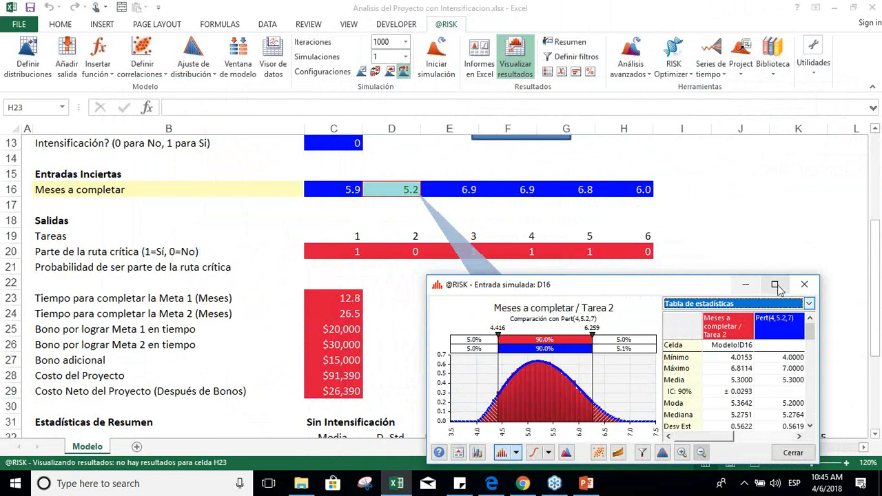
{"action": "left_click", "coordinate": [804, 284]}
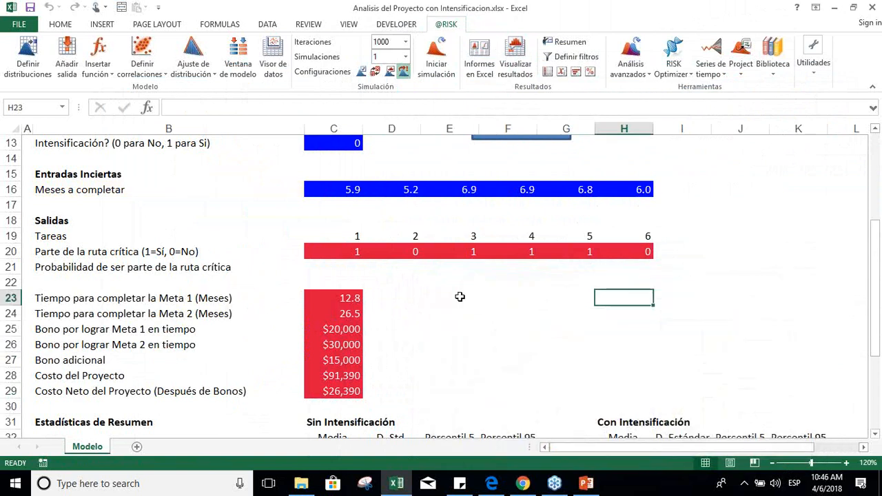
Step: Examine the simulation results for the milestone 1 bonus in C25 in a maximized graph and close it
{"action": "left_click", "coordinate": [349, 295]}
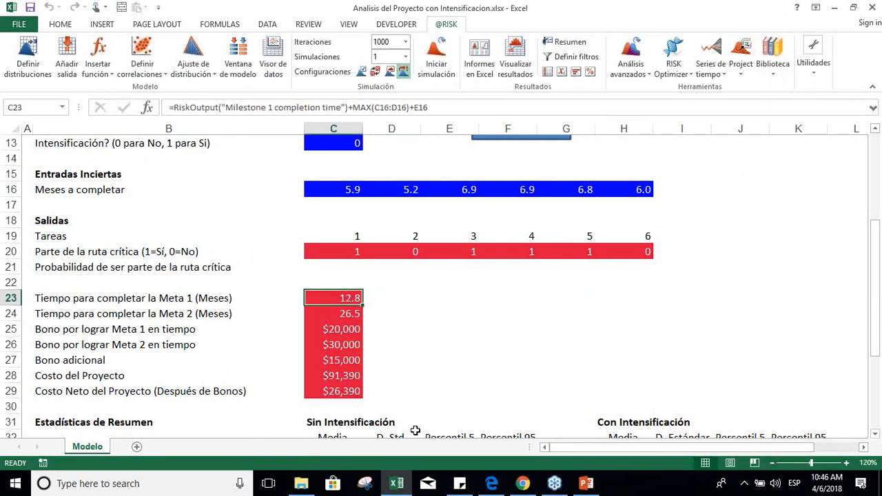
{"action": "key", "text": "Down"}
{"action": "key", "text": "Down"}
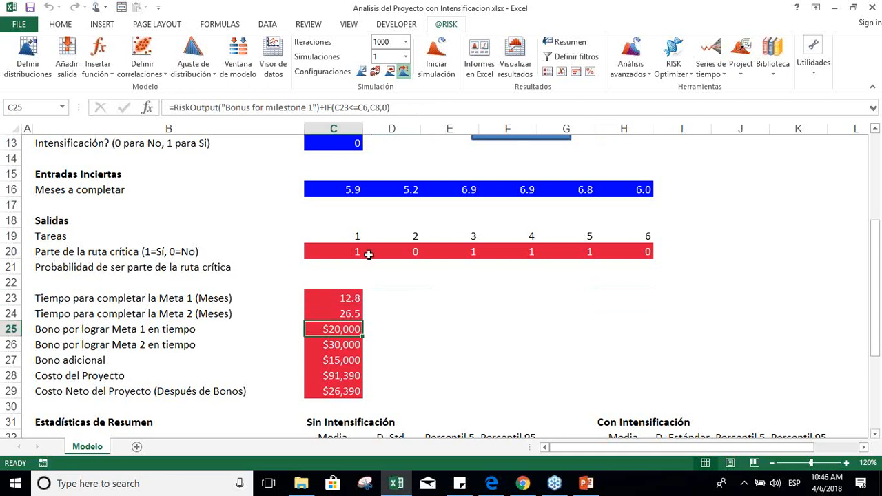
{"action": "left_click", "coordinate": [522, 72]}
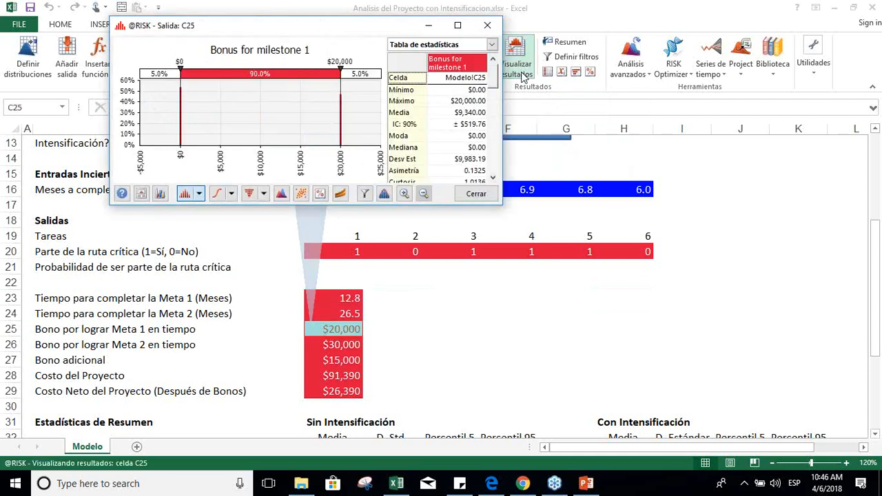
{"action": "left_click", "coordinate": [458, 25]}
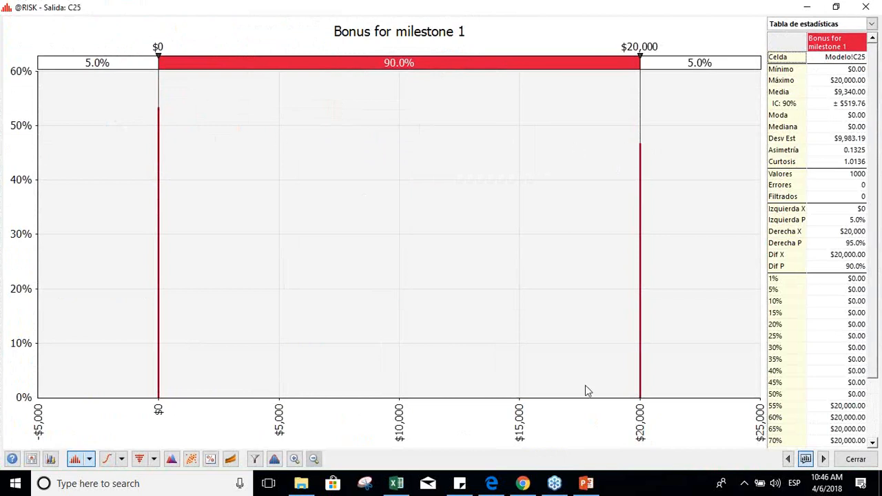
{"action": "left_click", "coordinate": [854, 459]}
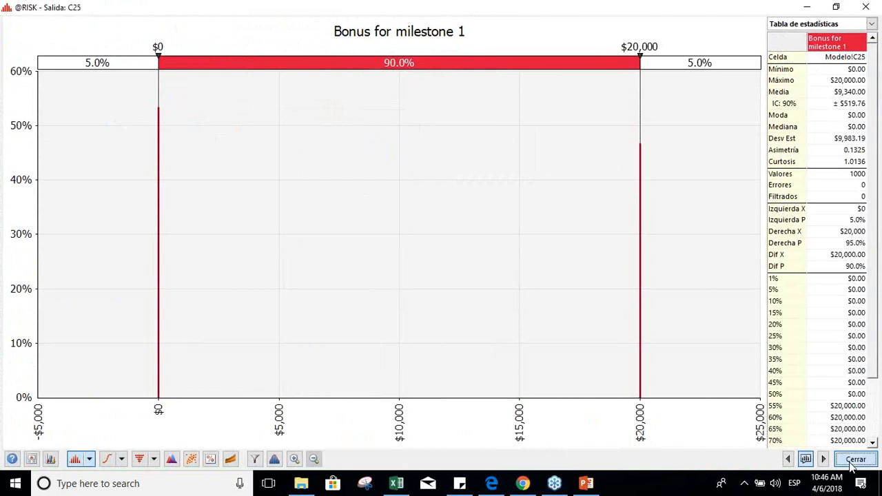
Step: Examine the simulation results for the milestone 2 bonus in C26 in a maximized graph and close it
{"action": "key", "text": "Down"}
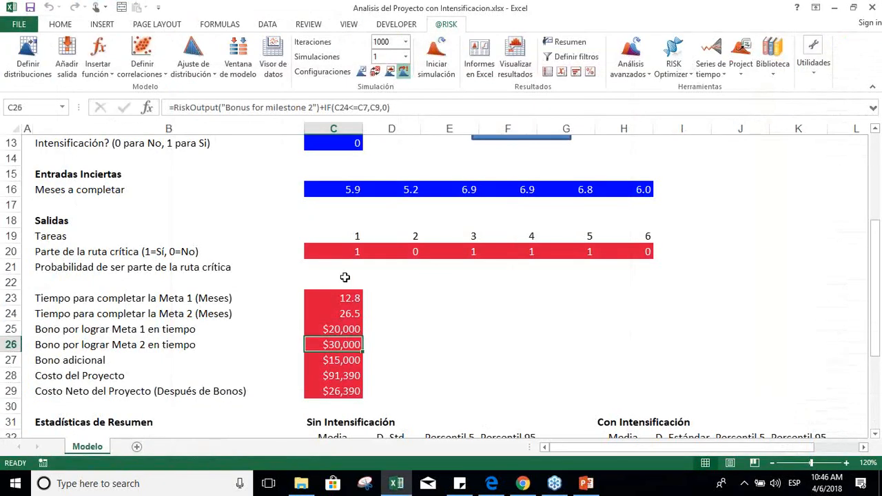
{"action": "left_click", "coordinate": [515, 77]}
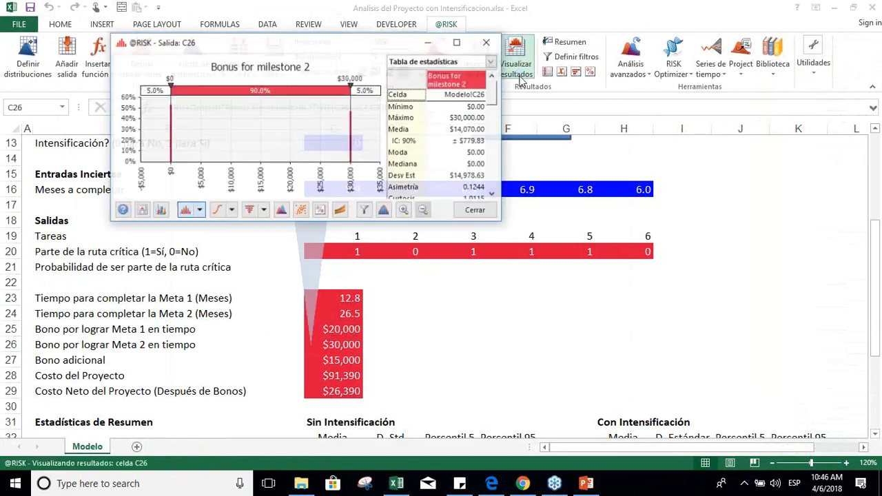
{"action": "left_click", "coordinate": [457, 42]}
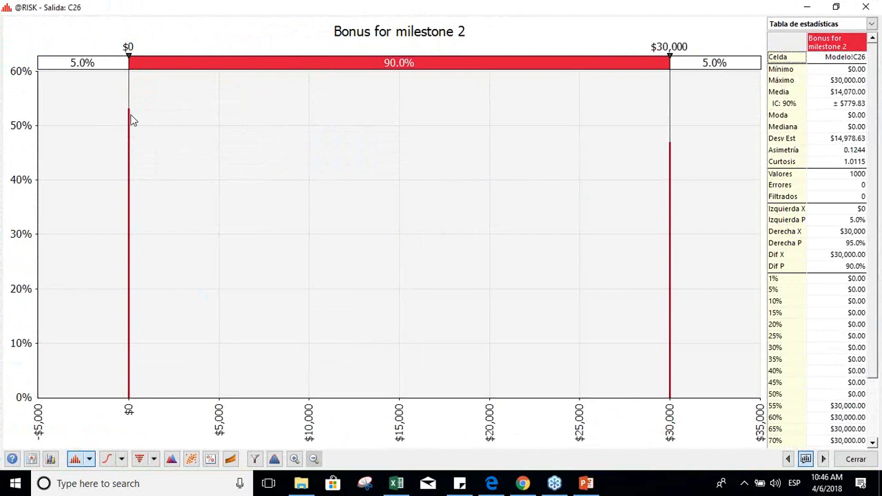
{"action": "left_click", "coordinate": [869, 461]}
Step: Examine the simulation results for the additional bonus in C27 in a maximized graph
{"action": "key", "text": "Down"}
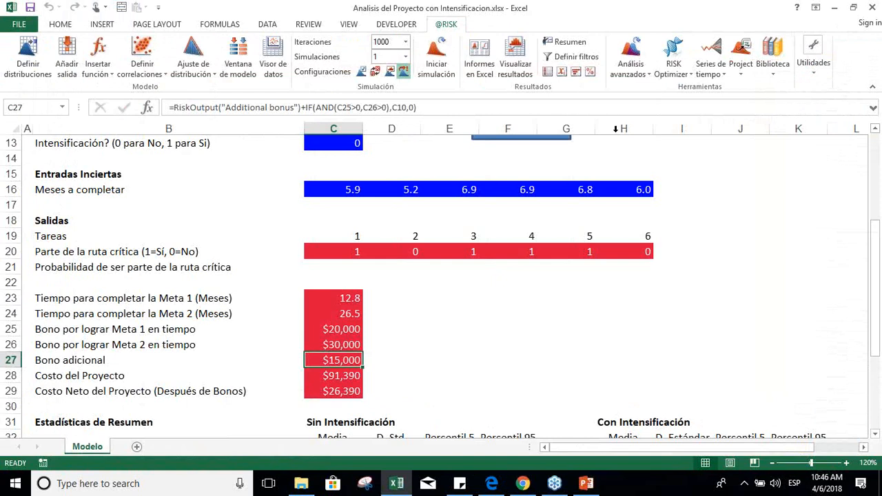
{"action": "left_click", "coordinate": [515, 56]}
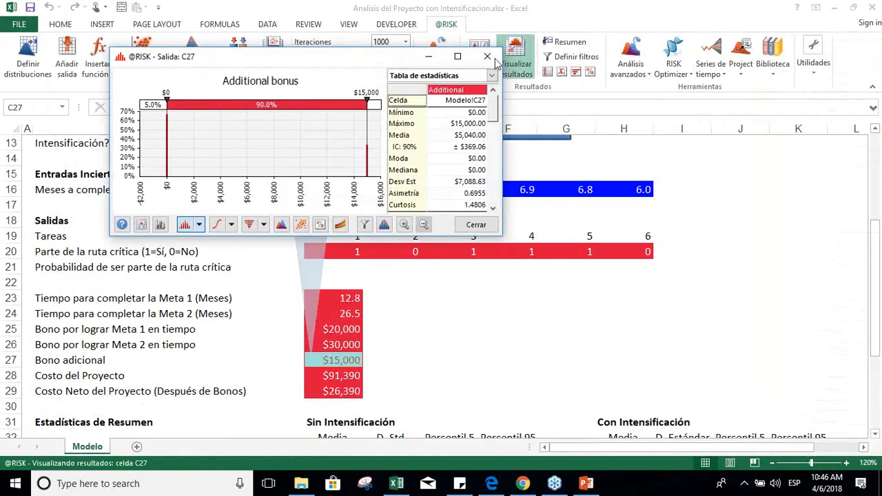
{"action": "left_click", "coordinate": [468, 59]}
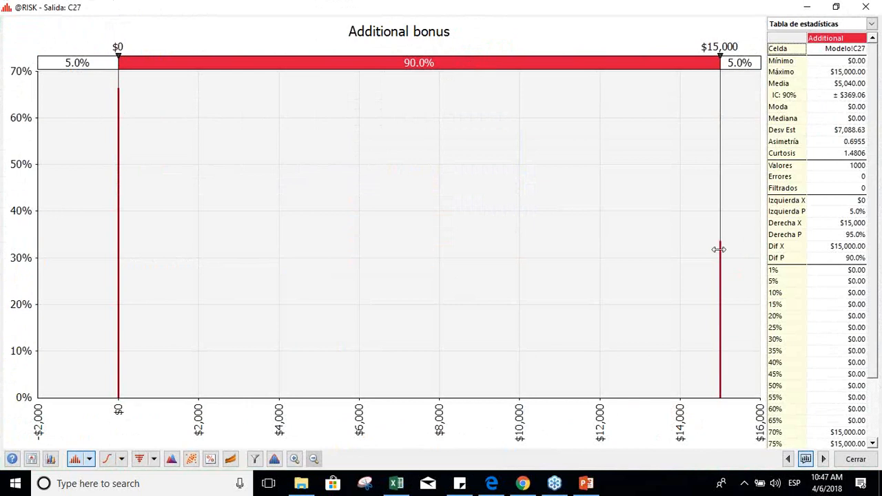
{"action": "left_click", "coordinate": [856, 460]}
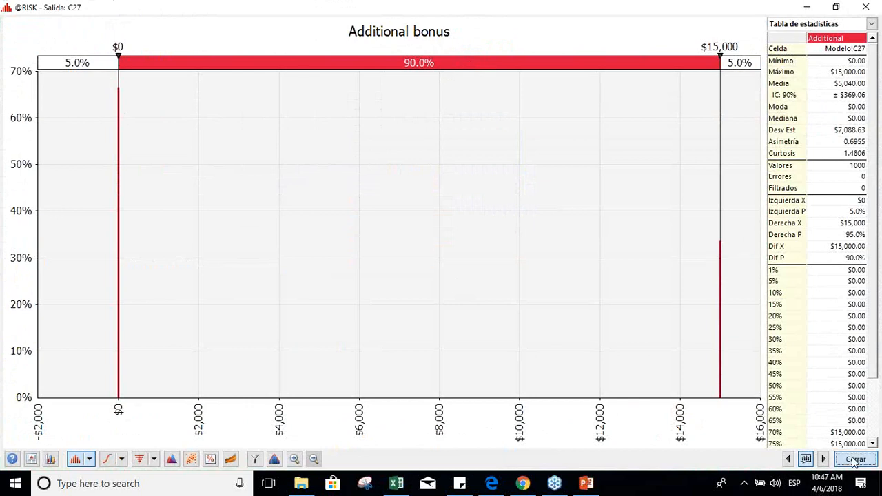
Step: Examine the simulated distribution of the project cost in C28 in a maximized graph and close it
{"action": "key", "text": "Up"}
{"action": "key", "text": "Up"}
{"action": "key", "text": "Up"}
{"action": "key", "text": "Up"}
{"action": "key", "text": "Down"}
{"action": "key", "text": "Down"}
{"action": "key", "text": "Down"}
{"action": "key", "text": "Down"}
{"action": "key", "text": "Down"}
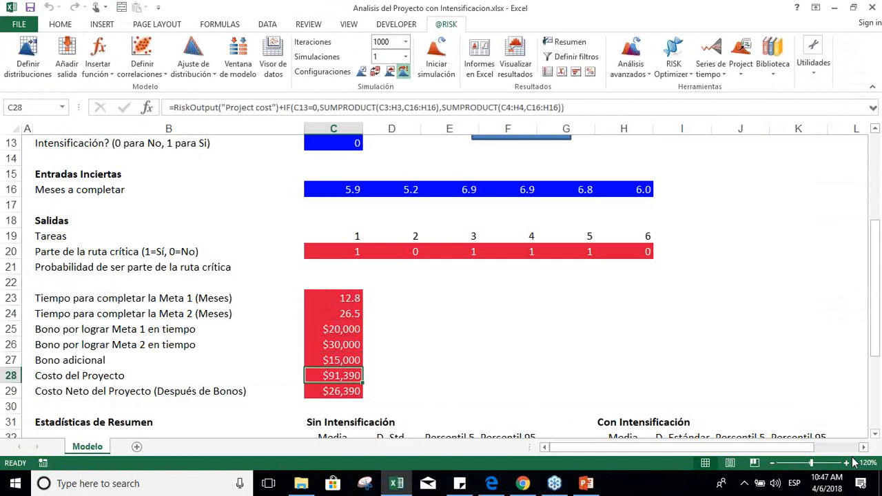
{"action": "left_click", "coordinate": [516, 64]}
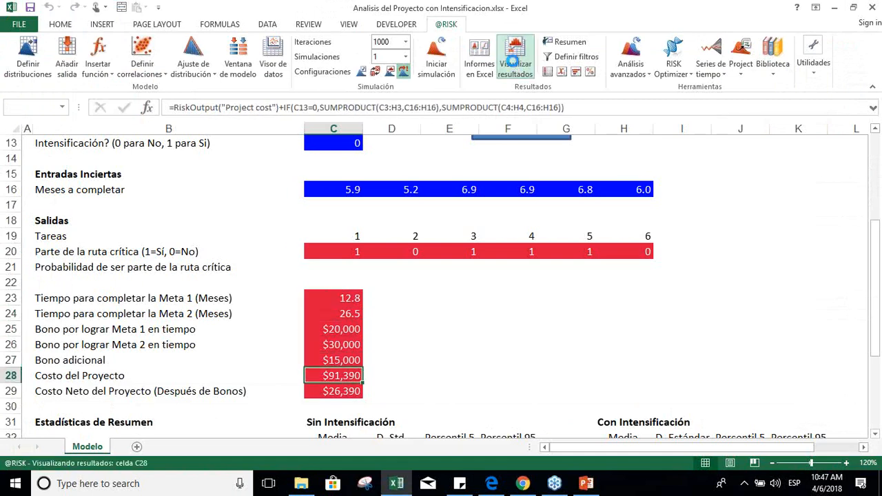
{"action": "left_click", "coordinate": [458, 73]}
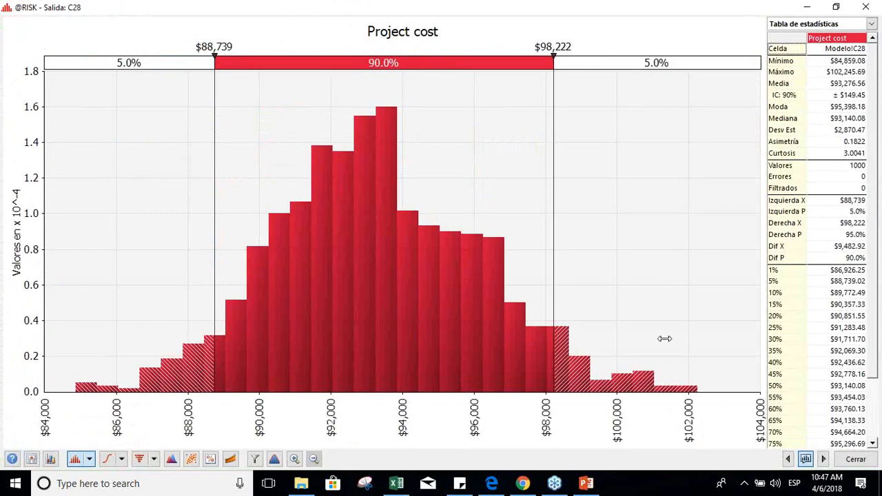
{"action": "left_click", "coordinate": [843, 459]}
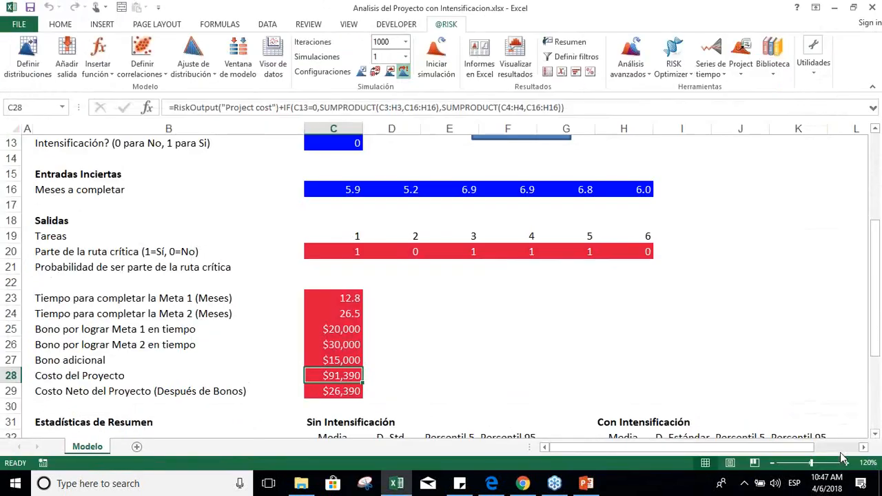
Step: Review the milestone limits and bonus amounts in C6:C10 against the completion times in C23:C24
{"action": "key", "text": "Up"}
{"action": "key", "text": "Up"}
{"action": "key", "text": "Up"}
{"action": "key", "text": "Up"}
{"action": "key", "text": "Up"}
{"action": "key", "text": "Up"}
{"action": "key", "text": "Up"}
{"action": "key", "text": "Up"}
{"action": "key", "text": "Up"}
{"action": "key", "text": "Up"}
{"action": "key", "text": "Up"}
{"action": "key", "text": "Up"}
{"action": "key", "text": "Up"}
{"action": "key", "text": "Up"}
{"action": "key", "text": "Up"}
{"action": "key", "text": "Up"}
{"action": "key", "text": "Up"}
{"action": "key", "text": "Up"}
{"action": "key", "text": "Up"}
{"action": "key", "text": "Up"}
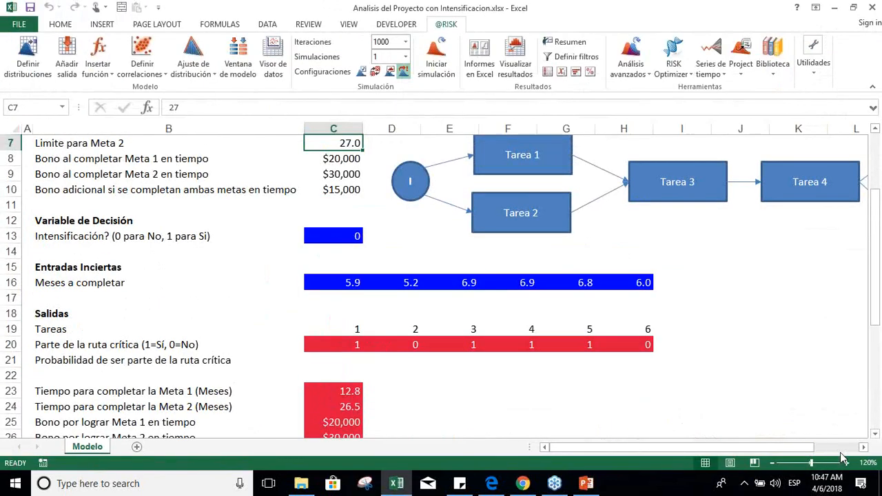
{"action": "key", "text": "Down"}
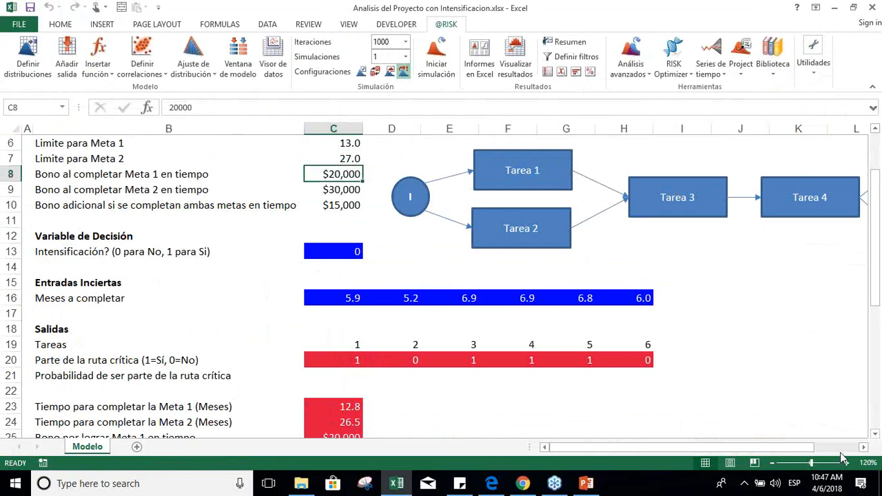
{"action": "key", "text": "Down"}
{"action": "key", "text": "Down"}
{"action": "key", "text": "Down"}
{"action": "key", "text": "Down"}
{"action": "key", "text": "Down"}
{"action": "key", "text": "Down"}
{"action": "key", "text": "Down"}
{"action": "key", "text": "Down"}
{"action": "key", "text": "Down"}
{"action": "key", "text": "Down"}
{"action": "key", "text": "Down"}
{"action": "key", "text": "Down"}
{"action": "key", "text": "Down"}
{"action": "key", "text": "Down"}
{"action": "key", "text": "Down"}
{"action": "key", "text": "Down"}
{"action": "key", "text": "Down"}
{"action": "key", "text": "Down"}
{"action": "key", "text": "Down"}
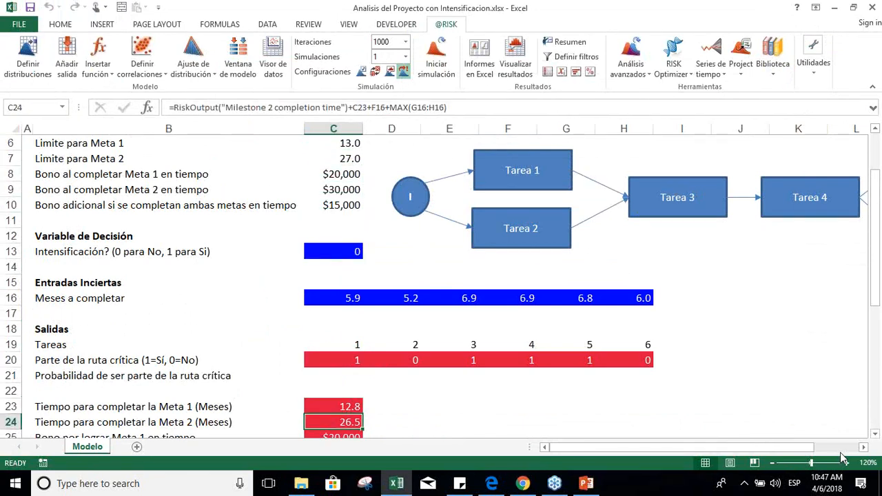
{"action": "key", "text": "Down"}
{"action": "key", "text": "Up"}
{"action": "key", "text": "Down"}
Step: Reopen the project cost graph for C28 maximized and set its delimiters to $84,700 and $95,000
{"action": "left_click", "coordinate": [515, 63]}
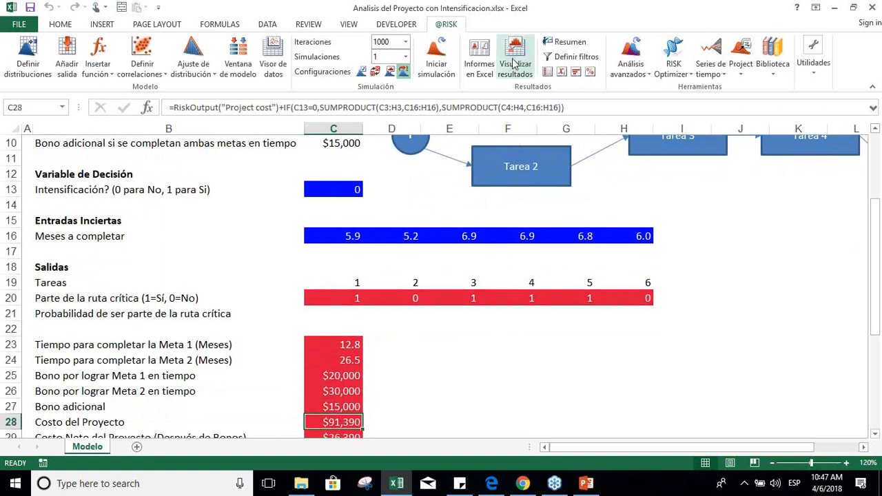
{"action": "left_click", "coordinate": [477, 113]}
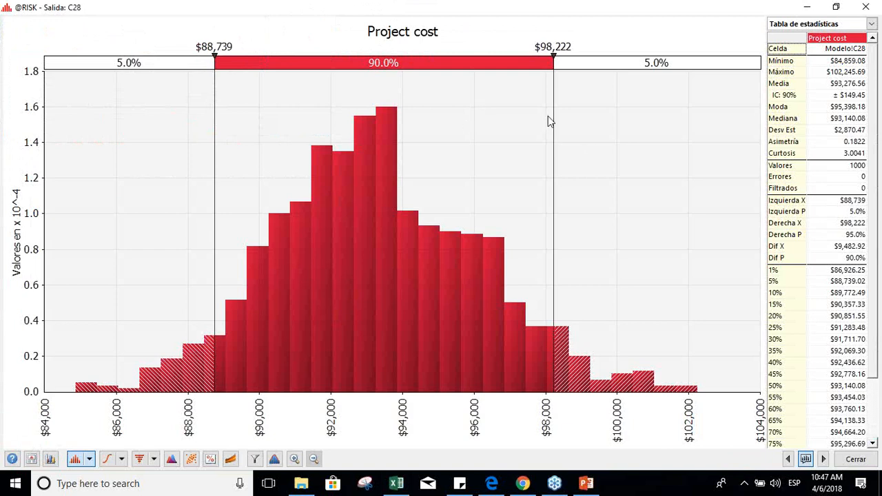
{"action": "left_click_drag", "start_coordinate": [553, 118], "coordinate": [438, 118]}
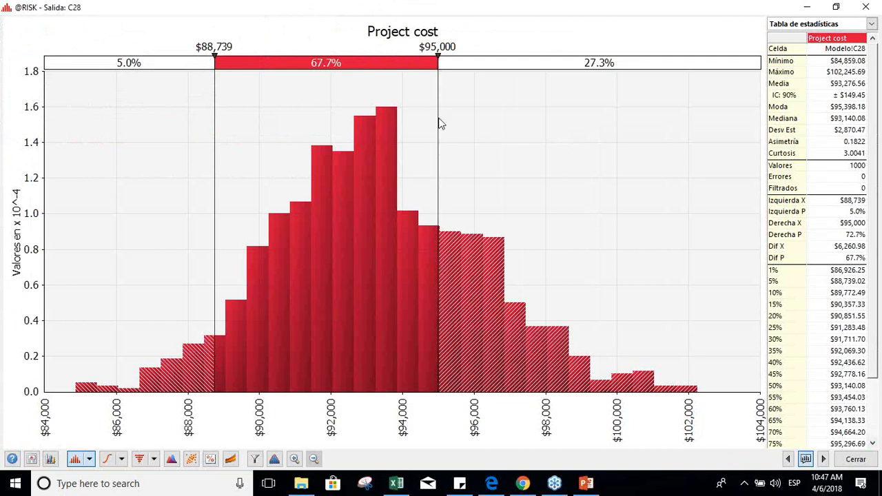
{"action": "left_click_drag", "start_coordinate": [213, 102], "coordinate": [67, 115]}
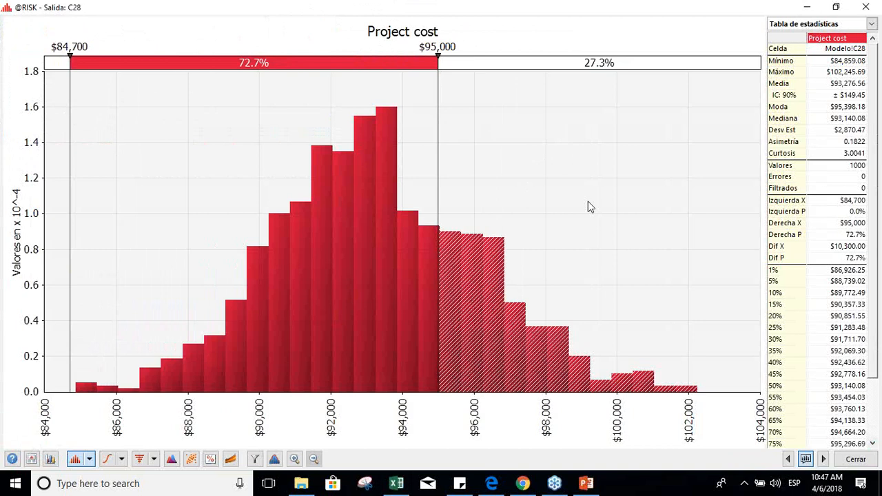
Step: Set the probability between the delimiters of the project cost graph to 95%
{"action": "left_click", "coordinate": [253, 63]}
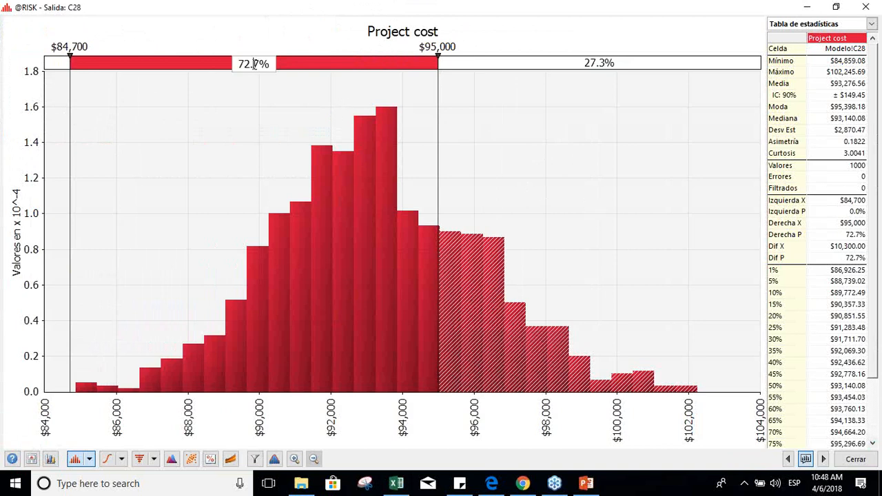
{"action": "key", "text": "BackSpace"}
{"action": "key", "text": "BackSpace"}
{"action": "type", "text": "95"}
{"action": "key", "text": "Delete"}
{"action": "type", "text": "0"}
{"action": "key", "text": "Return"}
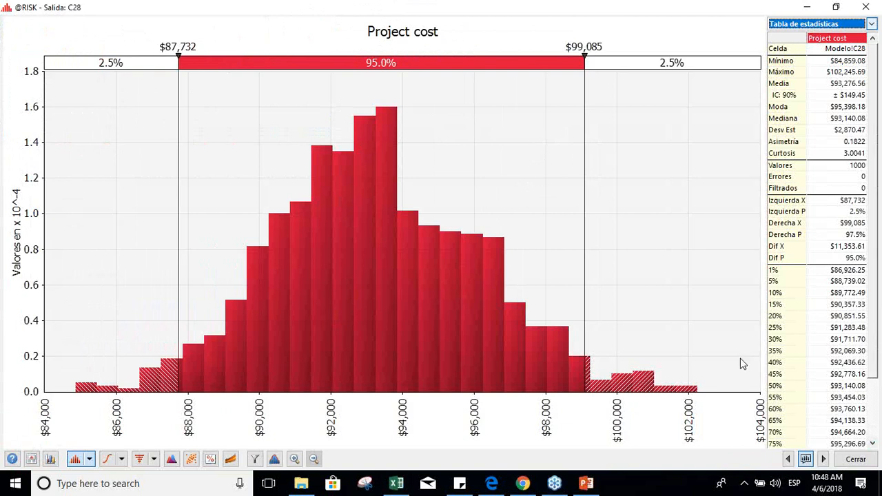
Step: View the project cost results as a tornado graph ranking inputs by their effect on the output mean, and close the graph
{"action": "left_click", "coordinate": [153, 459]}
{"action": "left_click", "coordinate": [198, 366]}
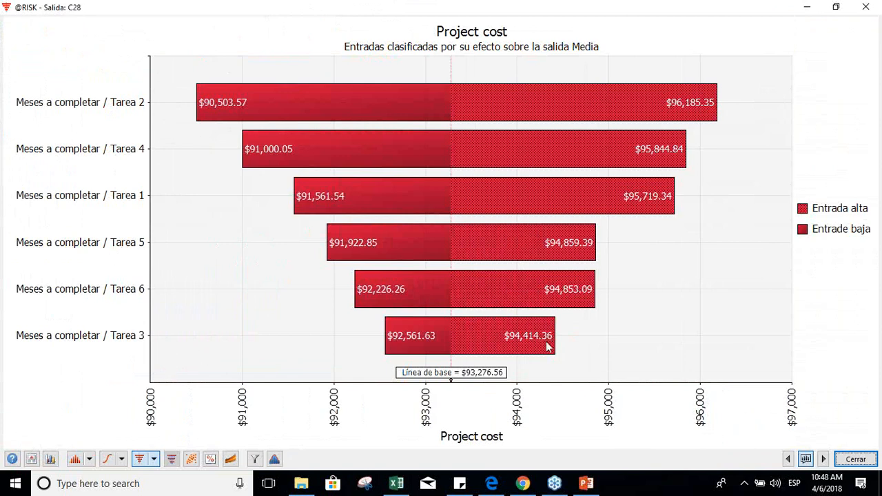
{"action": "left_click", "coordinate": [858, 458]}
Step: Select cell C21 for the critical path probability and switch the keyboard input language to English
{"action": "left_click", "coordinate": [461, 360]}
{"action": "key", "text": "Left"}
{"action": "key", "text": "Left"}
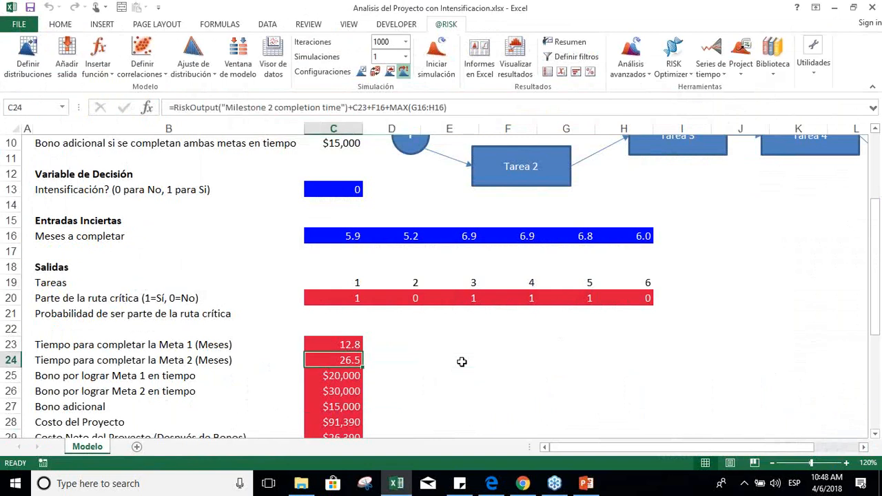
{"action": "key", "text": "Up"}
{"action": "key", "text": "Up"}
{"action": "key", "text": "Up"}
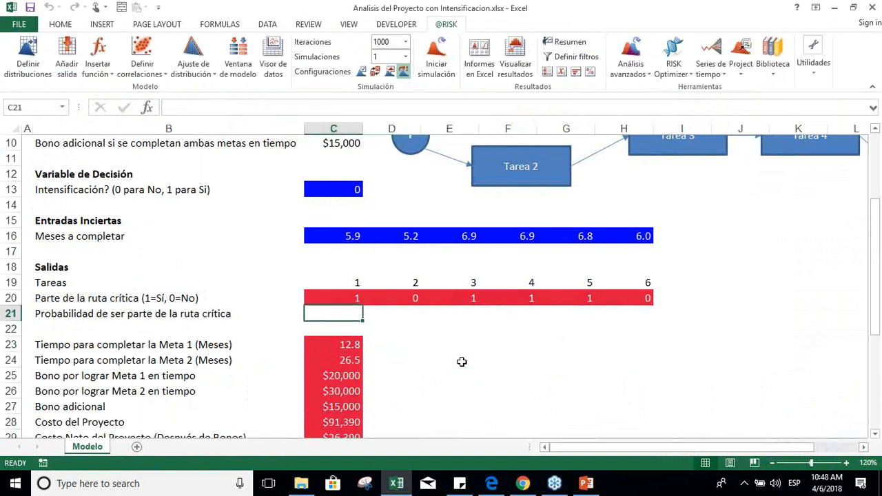
{"action": "type", "text": "i"}
{"action": "key", "text": "BackSpace"}
{"action": "key", "text": "super+space"}
{"action": "type", "text": "="}
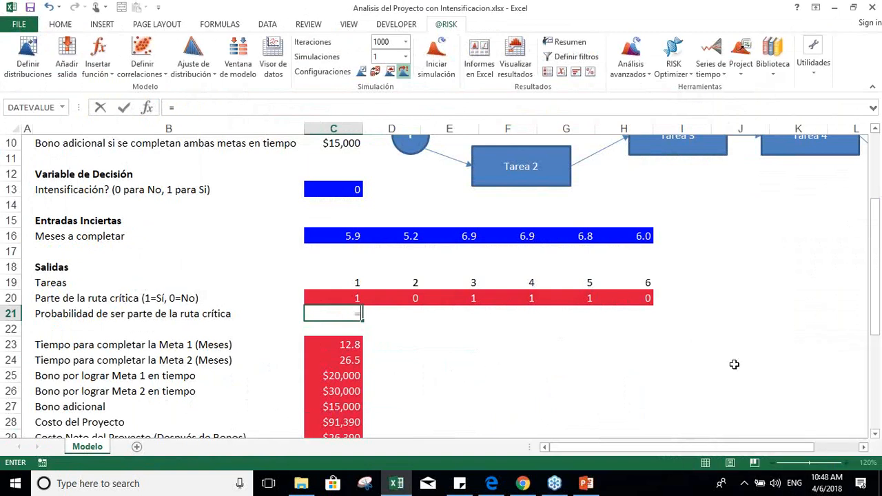
{"action": "type", "text": "R"}
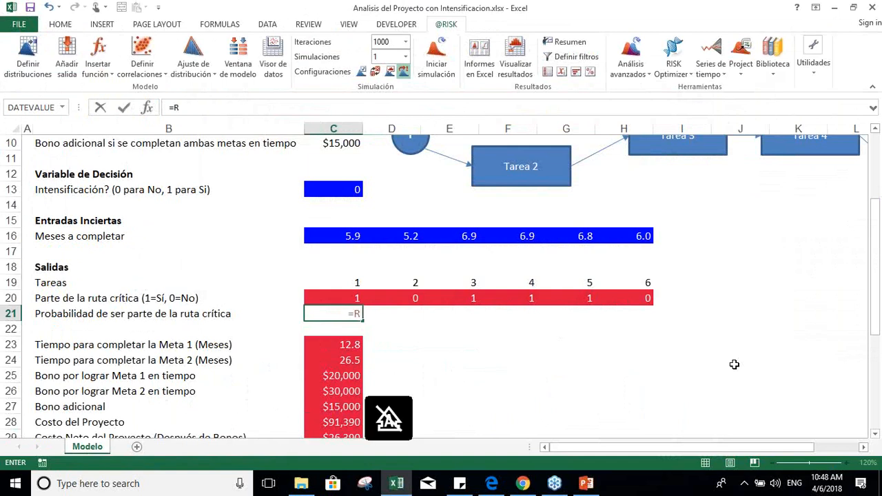
{"action": "key", "text": "Escape"}
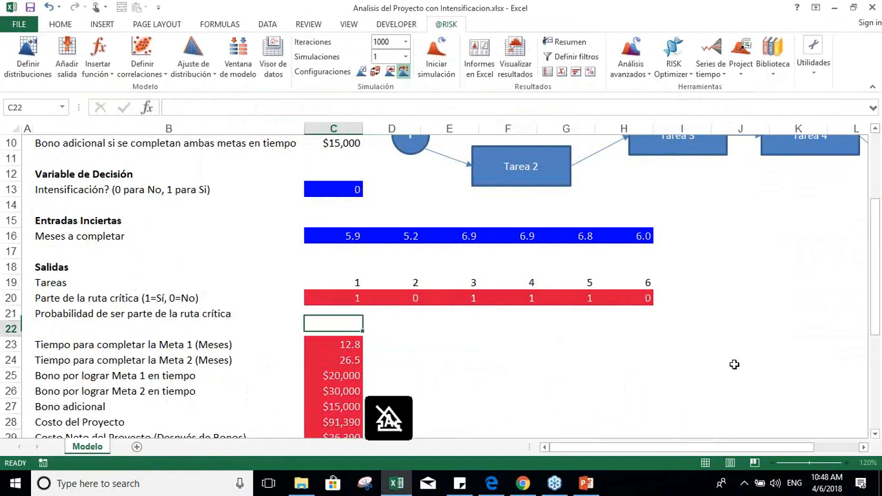
Step: Inspect the critical path indicator formulas of the tasks in row 20
{"action": "key", "text": "Up"}
{"action": "key", "text": "Right"}
{"action": "key", "text": "Right"}
{"action": "key", "text": "Right"}
{"action": "key", "text": "Right"}
{"action": "key", "text": "Right"}
{"action": "key", "text": "Right"}
{"action": "key", "text": "Left"}
{"action": "key", "text": "Left"}
{"action": "key", "text": "Left"}
{"action": "key", "text": "Left"}
{"action": "key", "text": "Left"}
{"action": "key", "text": "Left"}
{"action": "key", "text": "Right"}
{"action": "key", "text": "Right"}
{"action": "key", "text": "Right"}
{"action": "key", "text": "Right"}
{"action": "key", "text": "Right"}
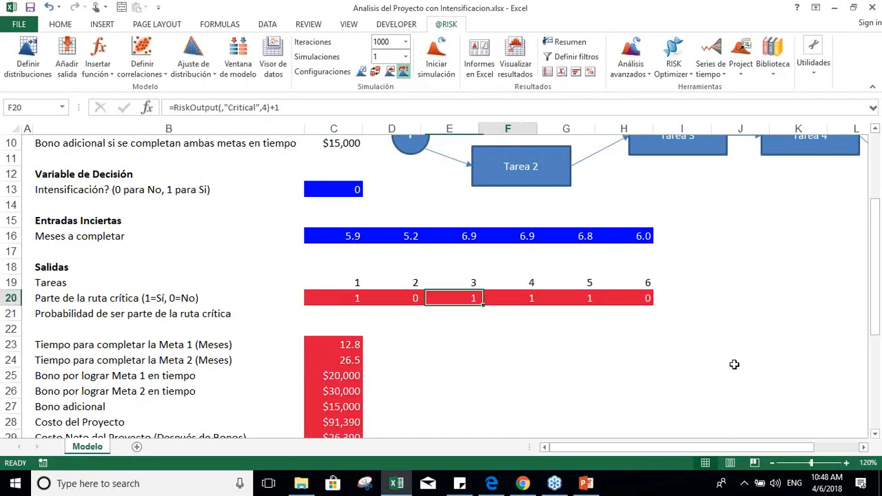
{"action": "key", "text": "Left"}
{"action": "key", "text": "Left"}
{"action": "key", "text": "Left"}
{"action": "key", "text": "Left"}
{"action": "key", "text": "Left"}
Step: Enter =RiskMean(C20) in C21 as the critical path probability and fill the formula across to H21
{"action": "key", "text": "Down"}
{"action": "type", "text": "=Risk"}
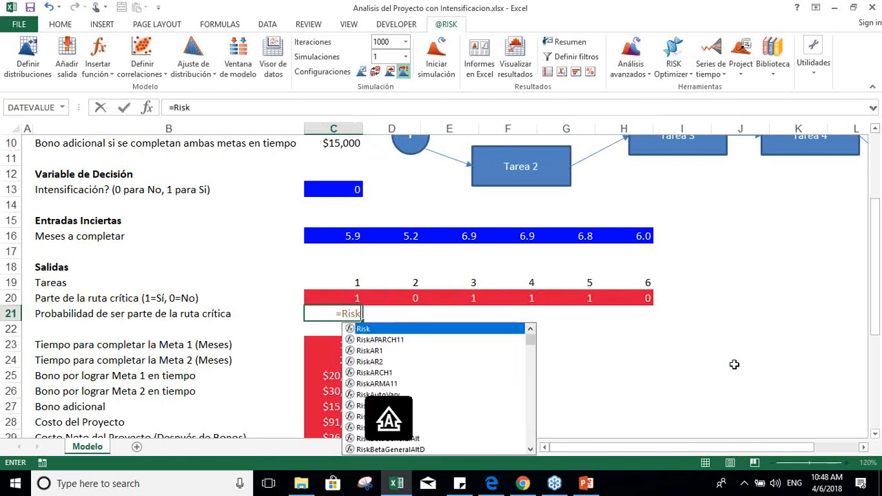
{"action": "type", "text": "Mean()"}
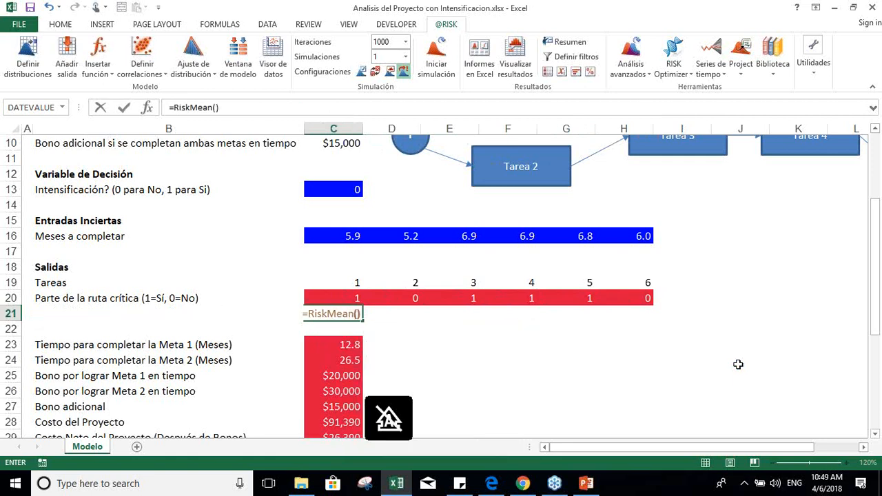
{"action": "left_click", "coordinate": [358, 314]}
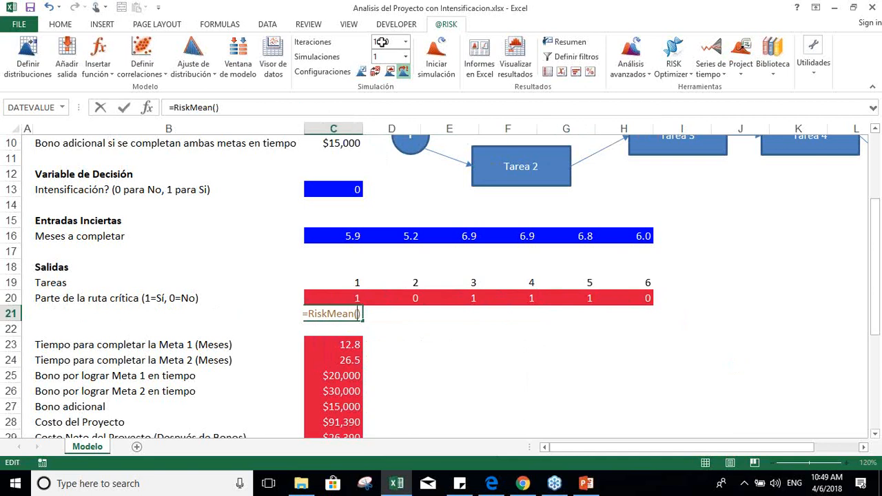
{"action": "left_click", "coordinate": [350, 298]}
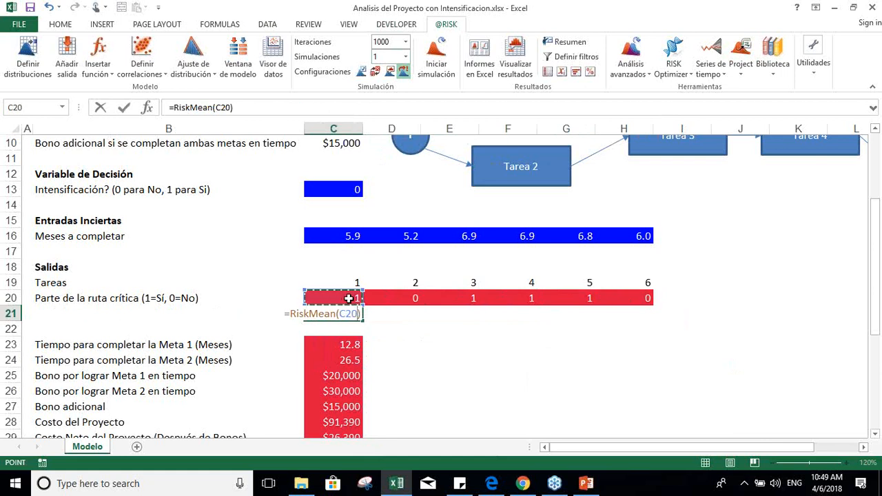
{"action": "key", "text": "ctrl+Return"}
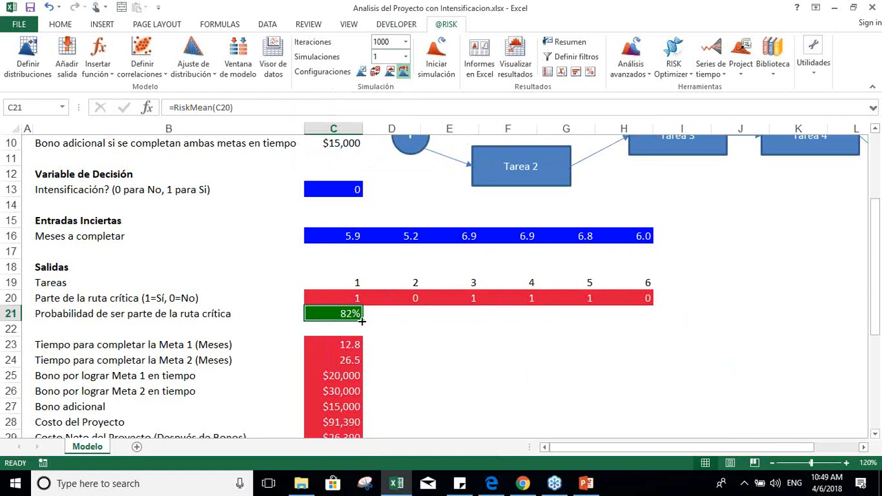
{"action": "left_click_drag", "start_coordinate": [365, 319], "coordinate": [642, 317]}
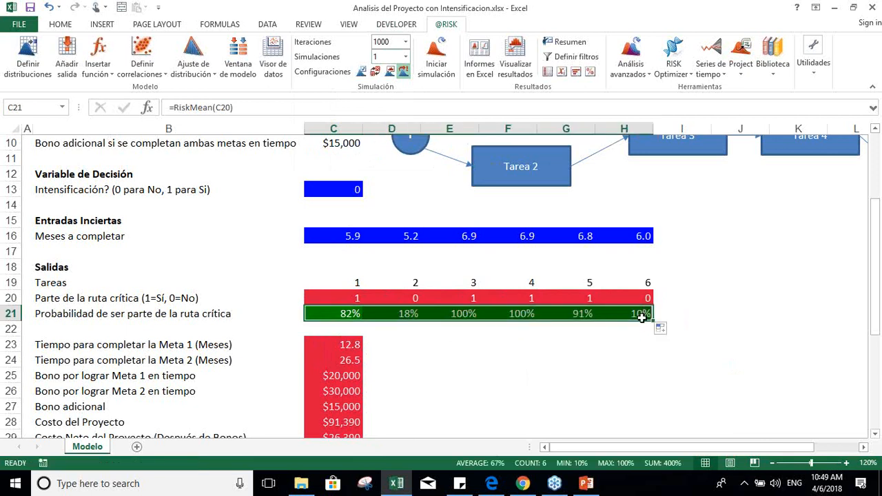
Step: Review each task's critical path probability and formula in C21:H21
{"action": "key", "text": "Left"}
{"action": "key", "text": "Right"}
{"action": "key", "text": "Right"}
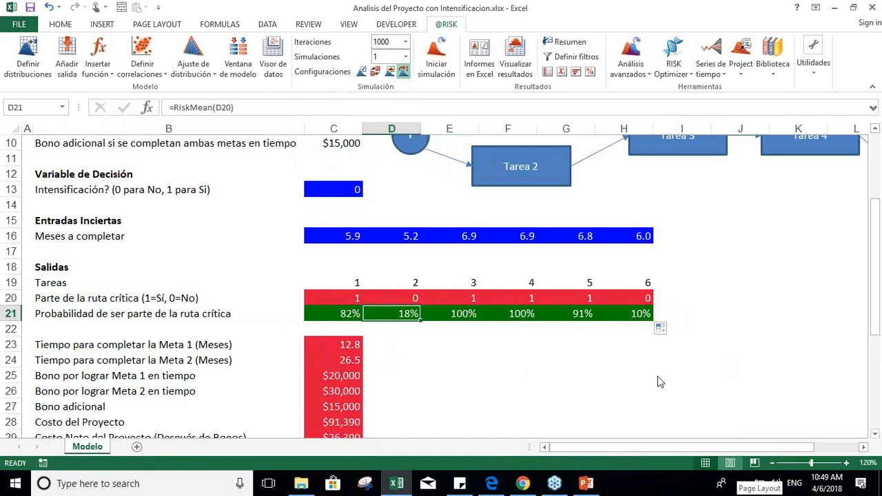
{"action": "key", "text": "Right"}
{"action": "key", "text": "Right"}
{"action": "key", "text": "Right"}
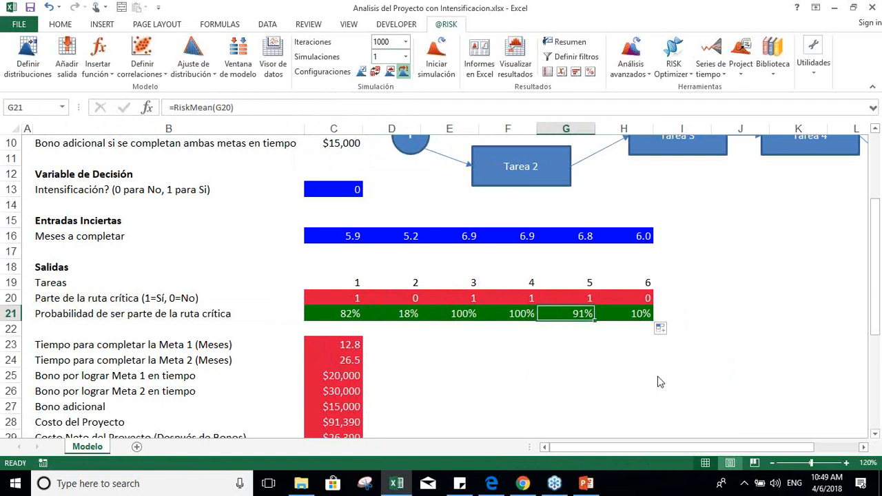
{"action": "key", "text": "Right"}
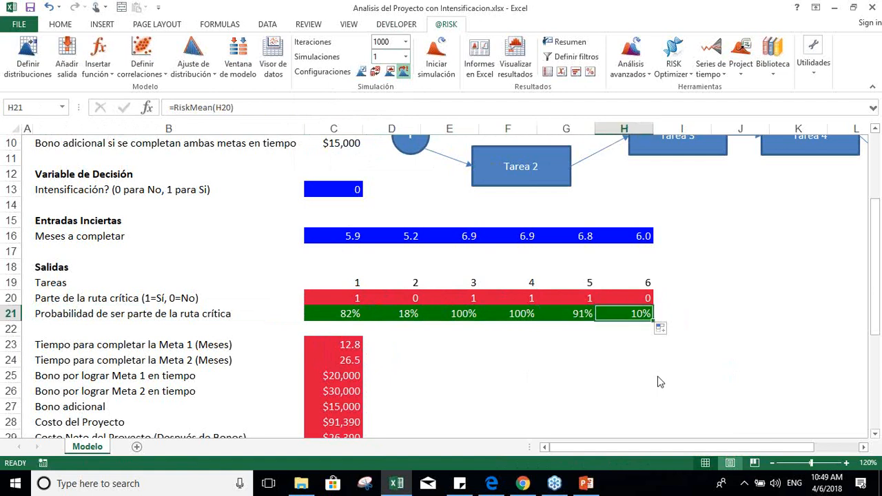
Step: Examine the summary statistics with and without intensification and the bonus probabilities in rows 31 to 41
{"action": "key", "text": "Down"}
{"action": "key", "text": "Down"}
{"action": "key", "text": "Down"}
{"action": "key", "text": "Down"}
{"action": "key", "text": "Down"}
{"action": "key", "text": "Down"}
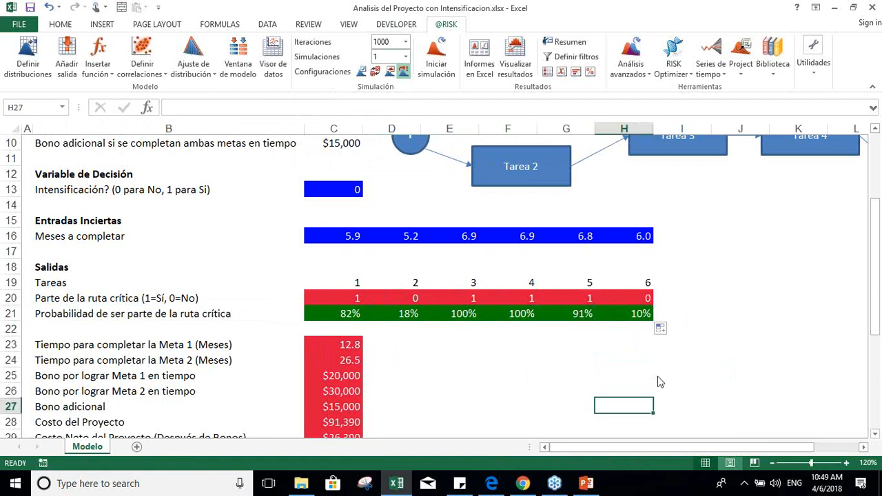
{"action": "key", "text": "Down"}
{"action": "key", "text": "Down"}
{"action": "key", "text": "Down"}
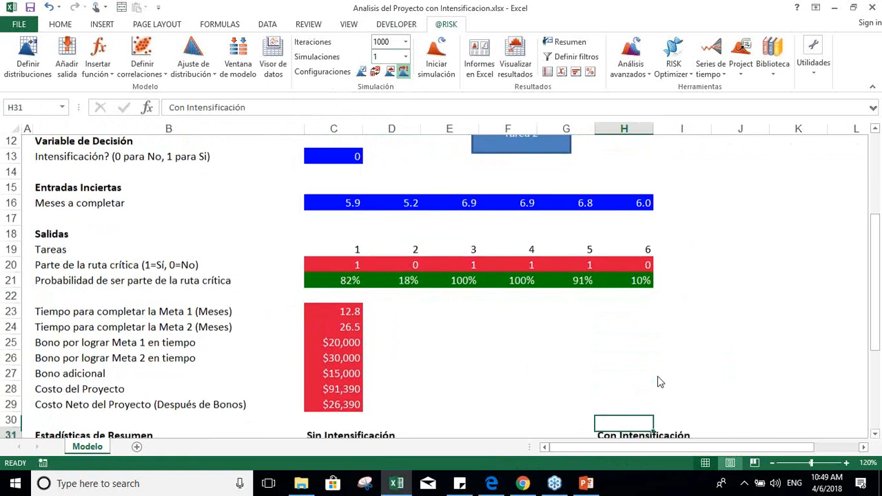
{"action": "key", "text": "Down"}
{"action": "key", "text": "Down"}
{"action": "key", "text": "Down"}
{"action": "key", "text": "Down"}
{"action": "key", "text": "Down"}
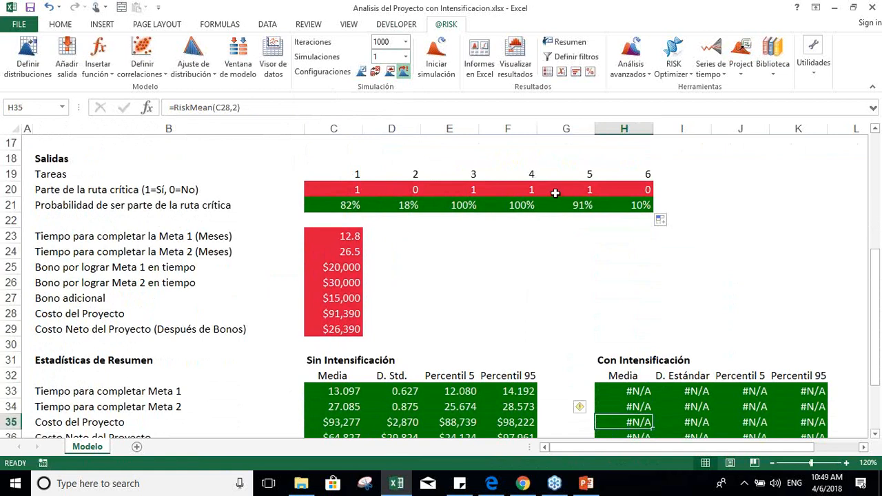
{"action": "left_click", "coordinate": [443, 251]}
{"action": "key", "text": "Left"}
{"action": "key", "text": "Left"}
{"action": "key", "text": "Left"}
{"action": "key", "text": "Down"}
{"action": "key", "text": "Down"}
{"action": "key", "text": "Down"}
{"action": "key", "text": "Down"}
{"action": "key", "text": "Down"}
{"action": "key", "text": "Down"}
{"action": "key", "text": "Down"}
{"action": "key", "text": "Down"}
{"action": "key", "text": "Down"}
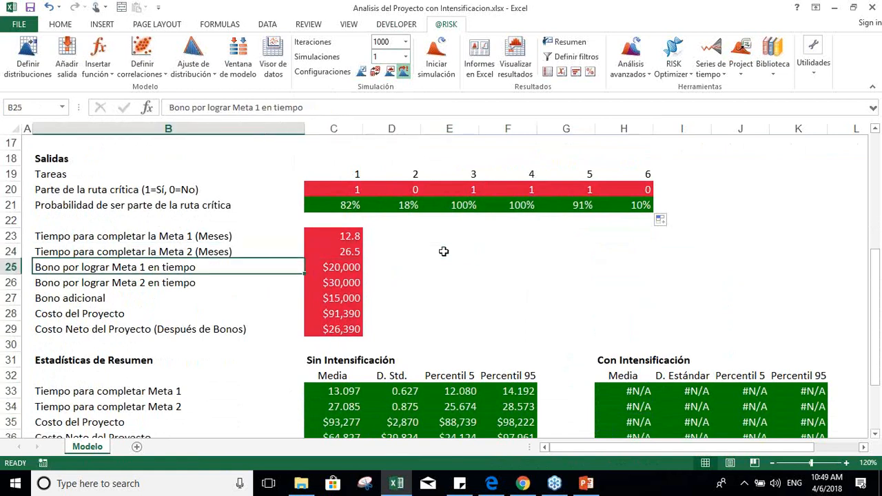
{"action": "key", "text": "Down"}
{"action": "key", "text": "Down"}
{"action": "key", "text": "Down"}
{"action": "key", "text": "Down"}
{"action": "key", "text": "Down"}
{"action": "key", "text": "Down"}
{"action": "key", "text": "Down"}
{"action": "key", "text": "Down"}
{"action": "key", "text": "Down"}
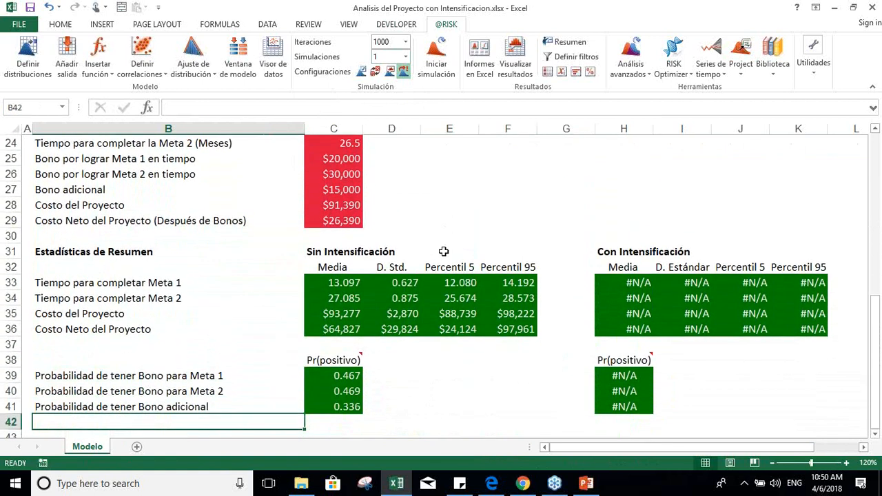
Step: Return to the decision variable section and inspect the intensification formula in C13
{"action": "key", "text": "Up"}
{"action": "key", "text": "Up"}
{"action": "key", "text": "Up"}
{"action": "key", "text": "Up"}
{"action": "key", "text": "Up"}
{"action": "key", "text": "Up"}
{"action": "key", "text": "Up"}
{"action": "key", "text": "Up"}
{"action": "key", "text": "Up"}
{"action": "key", "text": "Up"}
{"action": "key", "text": "Up"}
{"action": "key", "text": "Up"}
{"action": "key", "text": "Up"}
{"action": "key", "text": "Up"}
{"action": "key", "text": "Up"}
{"action": "key", "text": "Up"}
{"action": "key", "text": "Up"}
{"action": "key", "text": "Up"}
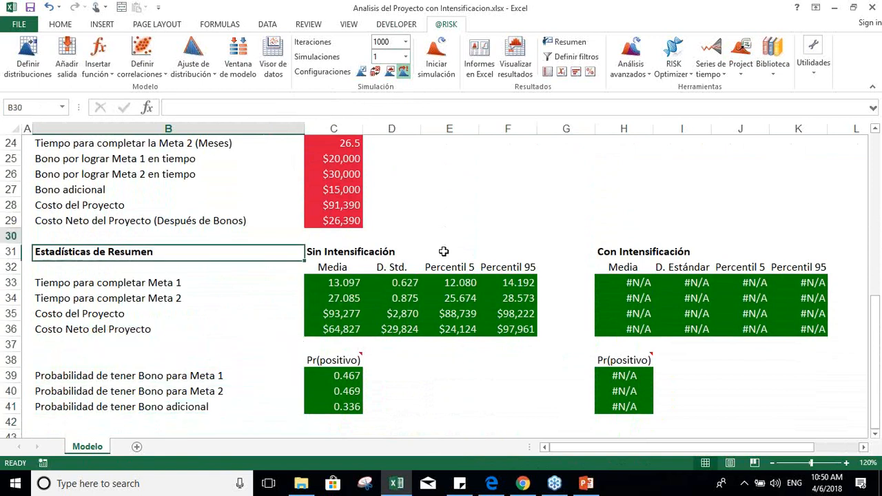
{"action": "key", "text": "Up"}
{"action": "key", "text": "Up"}
{"action": "key", "text": "Up"}
{"action": "key", "text": "Up"}
{"action": "key", "text": "Up"}
{"action": "key", "text": "Up"}
{"action": "key", "text": "Up"}
{"action": "key", "text": "Up"}
{"action": "key", "text": "Up"}
{"action": "key", "text": "Up"}
{"action": "key", "text": "Up"}
{"action": "key", "text": "Up"}
{"action": "key", "text": "Up"}
{"action": "key", "text": "Up"}
{"action": "key", "text": "Up"}
{"action": "key", "text": "Up"}
{"action": "key", "text": "Up"}
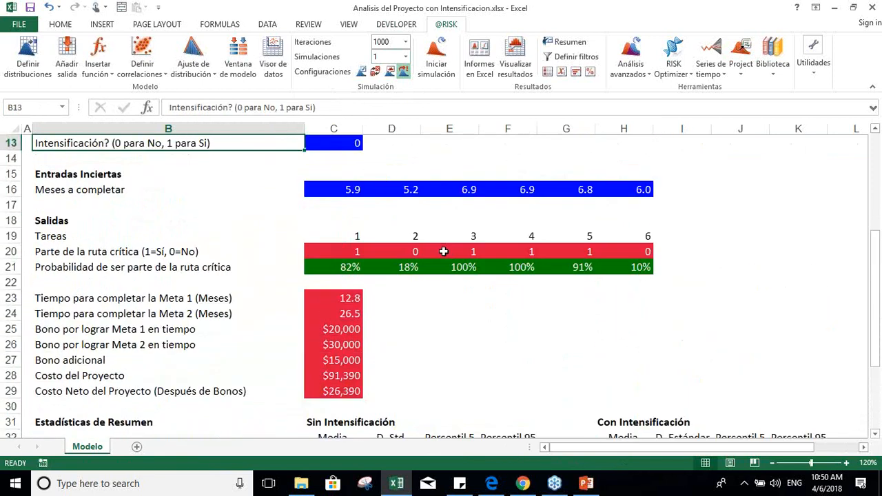
{"action": "key", "text": "Up"}
{"action": "key", "text": "Up"}
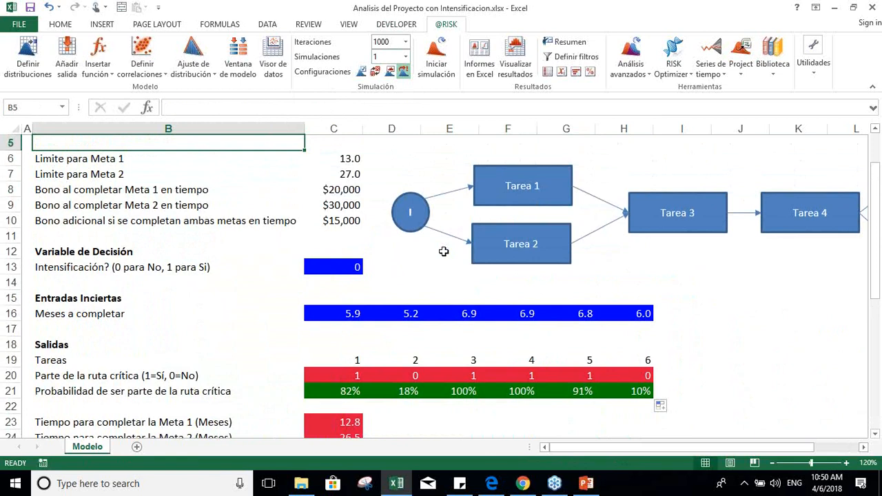
{"action": "key", "text": "Down"}
{"action": "key", "text": "Down"}
{"action": "key", "text": "Down"}
{"action": "key", "text": "Down"}
{"action": "key", "text": "Down"}
{"action": "key", "text": "Down"}
{"action": "key", "text": "Down"}
{"action": "key", "text": "Down"}
{"action": "key", "text": "Right"}
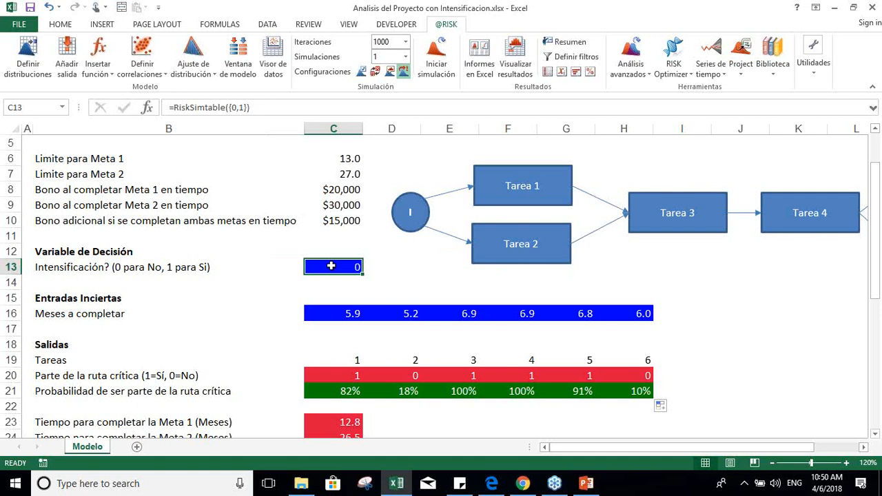
{"action": "key", "text": "Down"}
{"action": "key", "text": "Down"}
{"action": "key", "text": "Up"}
{"action": "key", "text": "Up"}
Step: Try the value 1 for the intensification variable in C13 and undo the change
{"action": "type", "text": "1"}
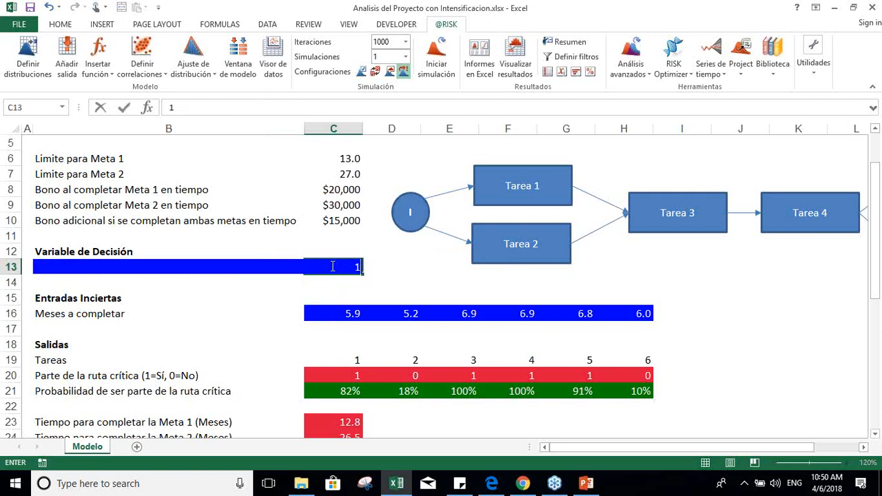
{"action": "key", "text": "Return"}
{"action": "key", "text": "Up"}
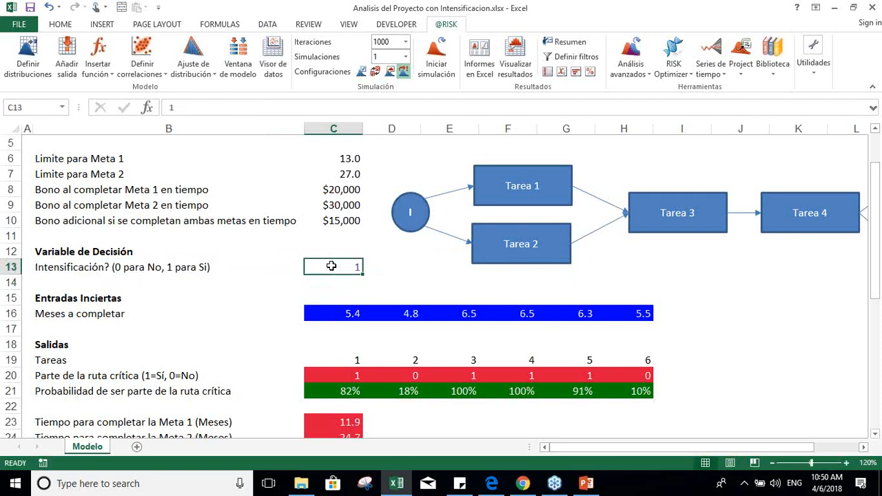
{"action": "key", "text": "ctrl+z"}
{"action": "key", "text": "Down"}
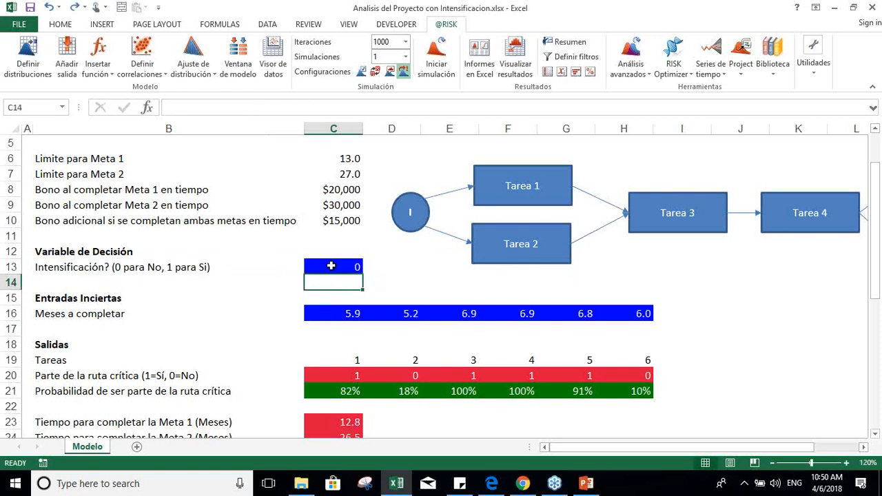
Step: Set the intensification variable in C13 to 1 to test the model with intensification
{"action": "key", "text": "Up"}
{"action": "type", "text": "1"}
{"action": "key", "text": "Return"}
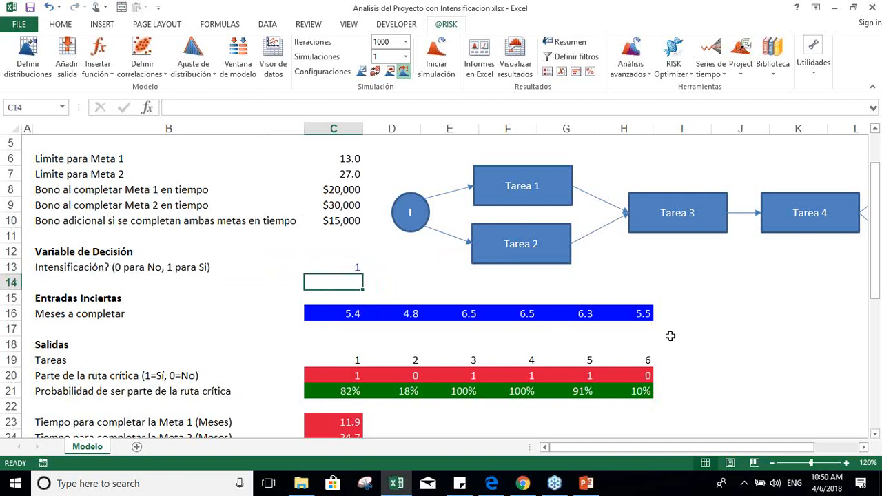
Step: Examine the task durations, completion times, bonuses and project costs calculated with intensification in rows 16 to 29
{"action": "key", "text": "Down"}
{"action": "key", "text": "Down"}
{"action": "key", "text": "Down"}
{"action": "key", "text": "Down"}
{"action": "key", "text": "Down"}
{"action": "key", "text": "Down"}
{"action": "key", "text": "Down"}
{"action": "key", "text": "Down"}
{"action": "key", "text": "Down"}
{"action": "key", "text": "Down"}
{"action": "key", "text": "Down"}
{"action": "key", "text": "Down"}
{"action": "key", "text": "Down"}
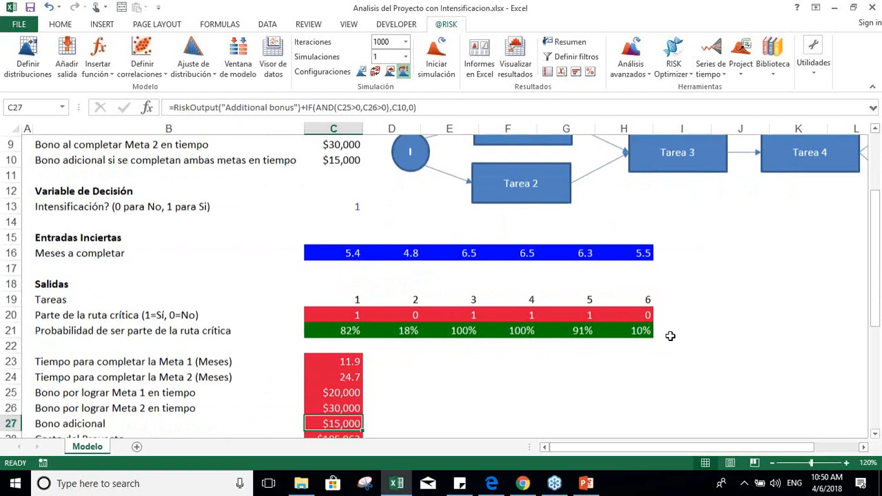
{"action": "key", "text": "Down"}
{"action": "key", "text": "Up"}
{"action": "key", "text": "Down"}
{"action": "key", "text": "Down"}
{"action": "key", "text": "Down"}
{"action": "key", "text": "Down"}
{"action": "key", "text": "Up"}
{"action": "key", "text": "Up"}
{"action": "key", "text": "Up"}
{"action": "key", "text": "Up"}
{"action": "key", "text": "Up"}
{"action": "key", "text": "Up"}
{"action": "key", "text": "Up"}
{"action": "key", "text": "Up"}
{"action": "key", "text": "Up"}
{"action": "key", "text": "Up"}
{"action": "key", "text": "Up"}
{"action": "key", "text": "Up"}
{"action": "key", "text": "Up"}
{"action": "key", "text": "Up"}
{"action": "key", "text": "Up"}
{"action": "key", "text": "Up"}
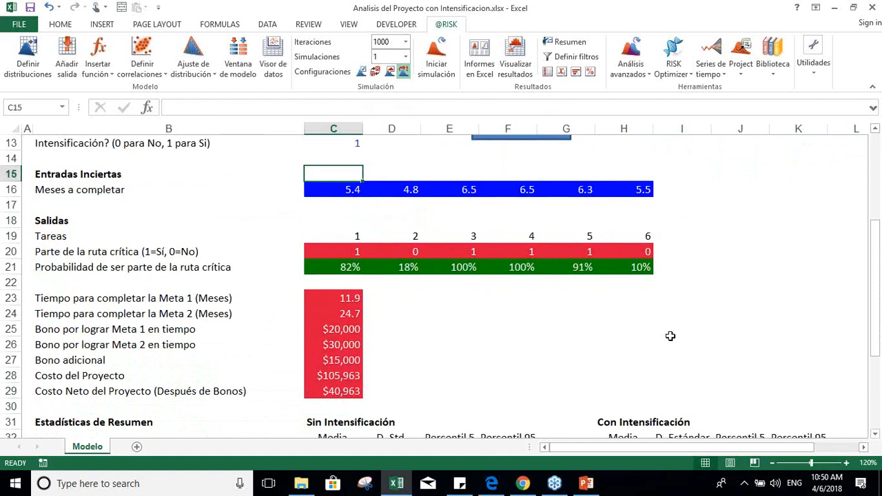
{"action": "key", "text": "Up"}
{"action": "key", "text": "Up"}
{"action": "key", "text": "Up"}
{"action": "key", "text": "Down"}
{"action": "key", "text": "Down"}
{"action": "key", "text": "Up"}
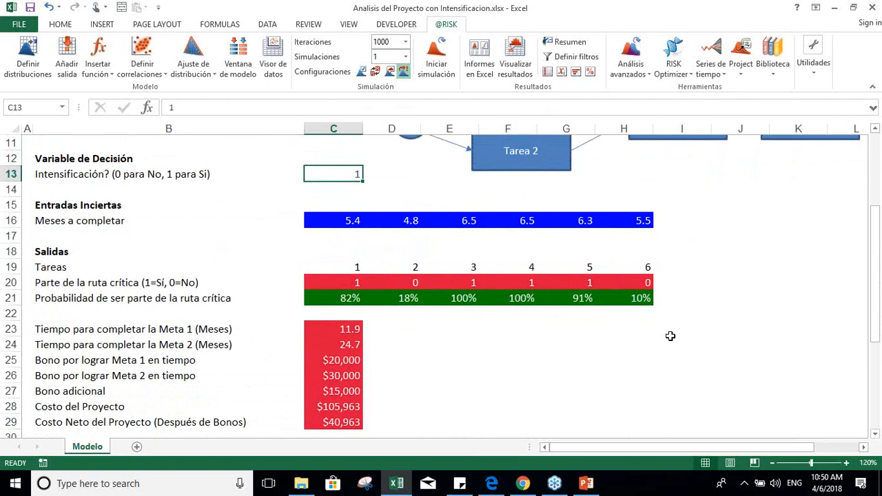
Step: Restore the =RiskSimtable({0,1}) formula in the intensification cell C13
{"action": "type", "text": "=RiskSimtable({0,1})"}
{"action": "key", "text": "Down"}
{"action": "key", "text": "Up"}
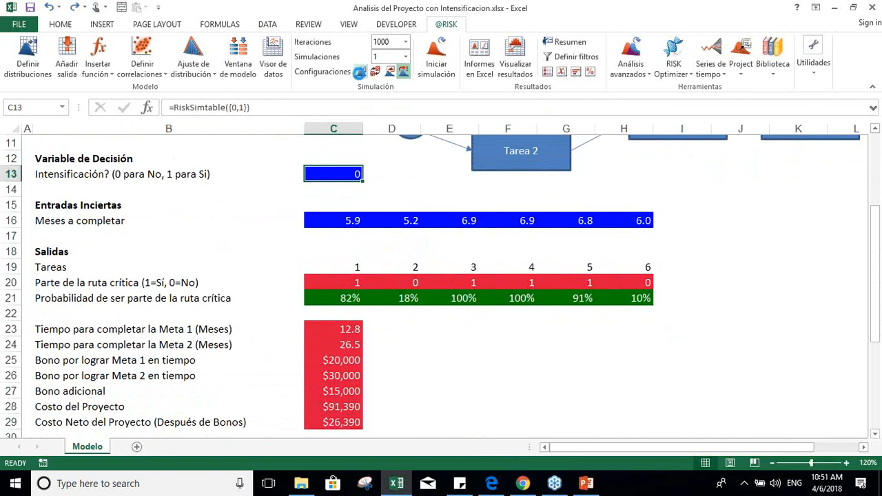
{"action": "left_click", "coordinate": [360, 73]}
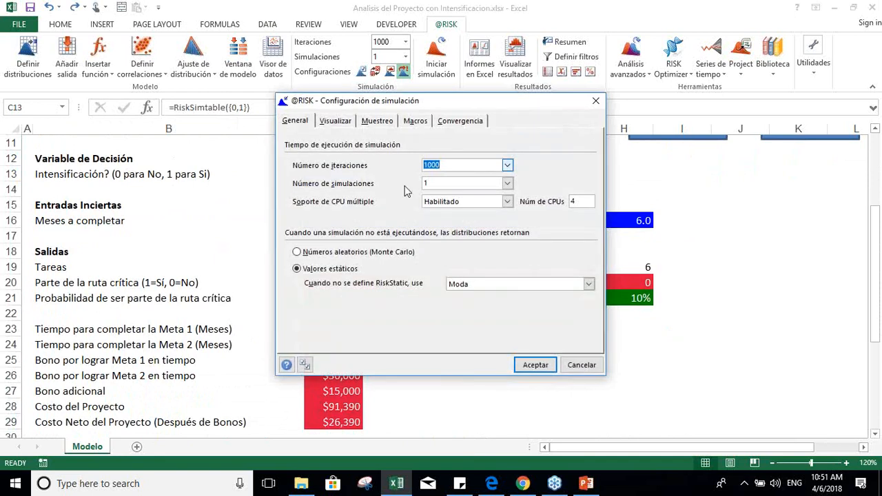
{"action": "left_click", "coordinate": [446, 184]}
{"action": "type", "text": "2"}
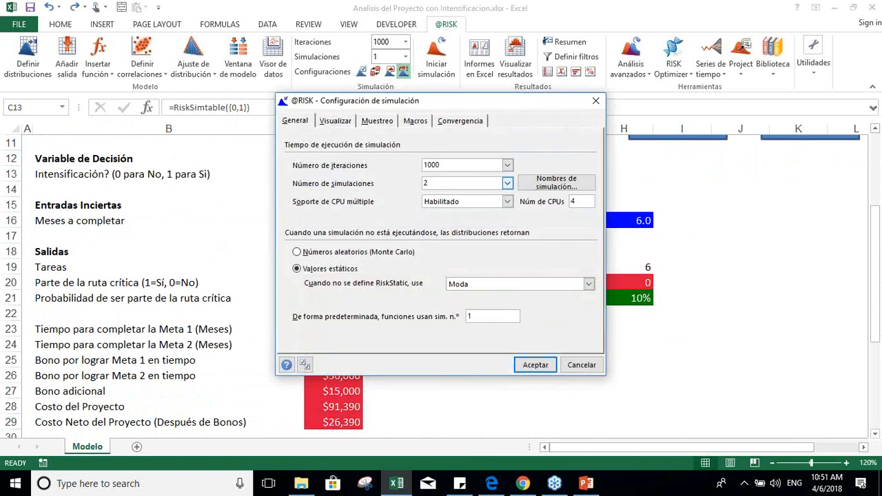
Step: Name simulation 1 "Sin Crashing" and simulation 2 "Con Crashing", and accept the simulation settings
{"action": "left_click", "coordinate": [529, 184]}
{"action": "left_click", "coordinate": [387, 160]}
{"action": "type", "text": "Si"}
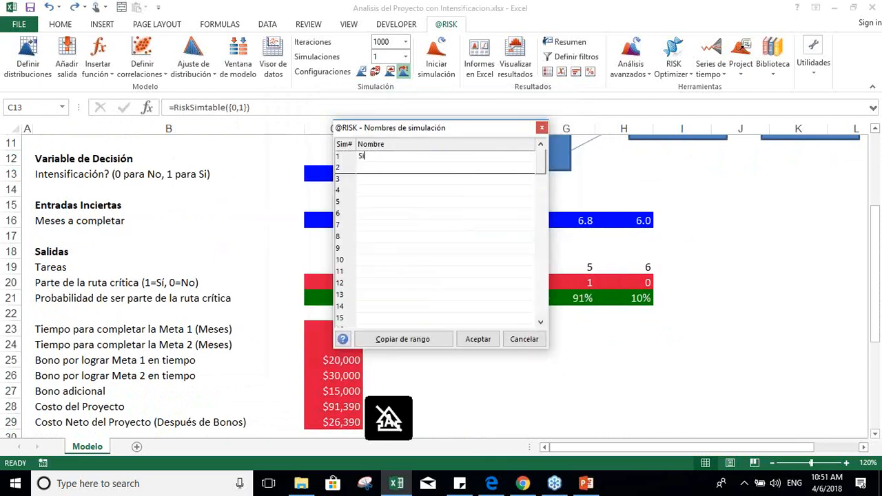
{"action": "type", "text": "n Cras"}
{"action": "left_click", "coordinate": [386, 167]}
{"action": "type", "text": "Con Crashing"}
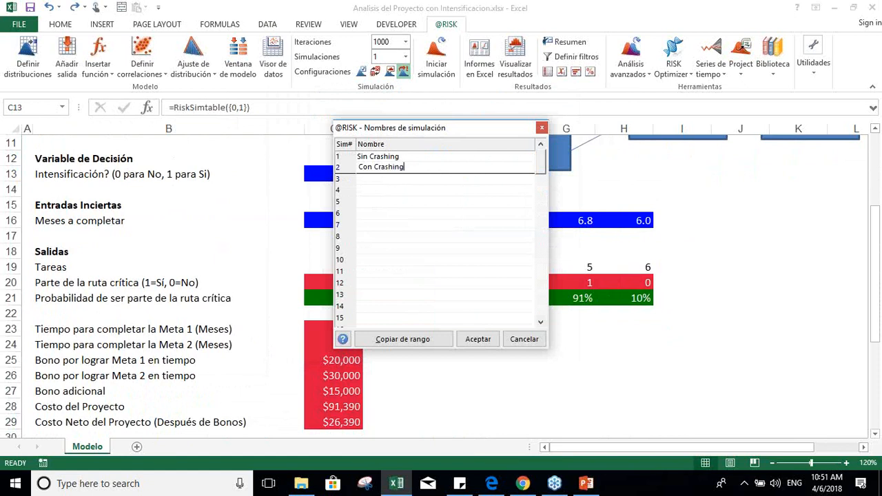
{"action": "left_click", "coordinate": [473, 342]}
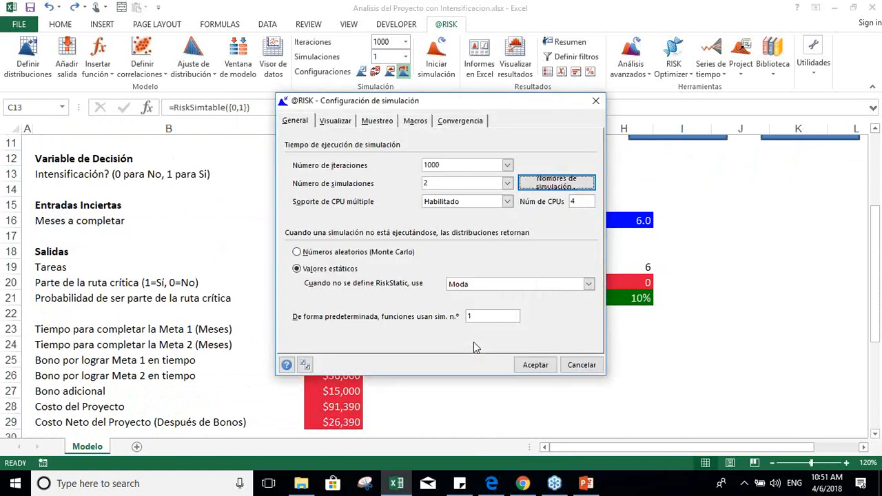
{"action": "left_click", "coordinate": [532, 365]}
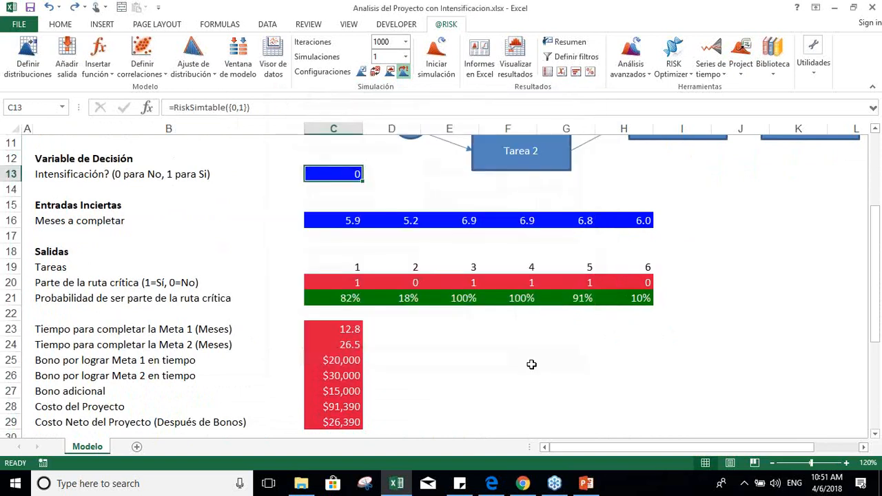
{"action": "key", "text": "Down"}
{"action": "key", "text": "Down"}
{"action": "key", "text": "Down"}
{"action": "key", "text": "Down"}
{"action": "key", "text": "Down"}
{"action": "key", "text": "Down"}
{"action": "key", "text": "Down"}
{"action": "key", "text": "Down"}
{"action": "key", "text": "Down"}
{"action": "key", "text": "Down"}
{"action": "key", "text": "Down"}
{"action": "key", "text": "Down"}
{"action": "key", "text": "Down"}
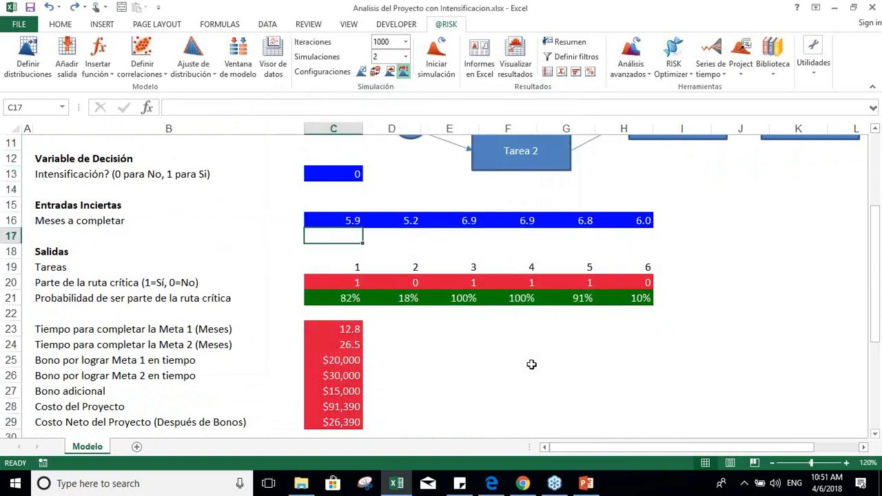
{"action": "key", "text": "Down"}
{"action": "key", "text": "Down"}
{"action": "key", "text": "Down"}
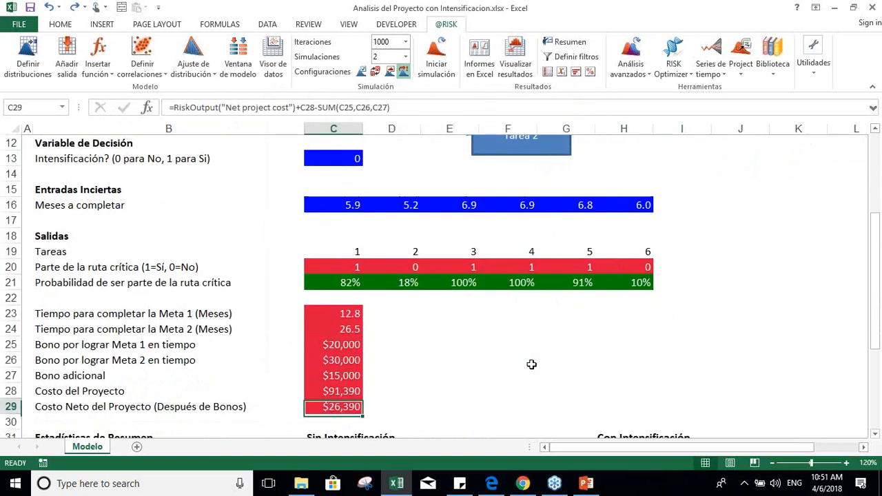
{"action": "left_click", "coordinate": [439, 66]}
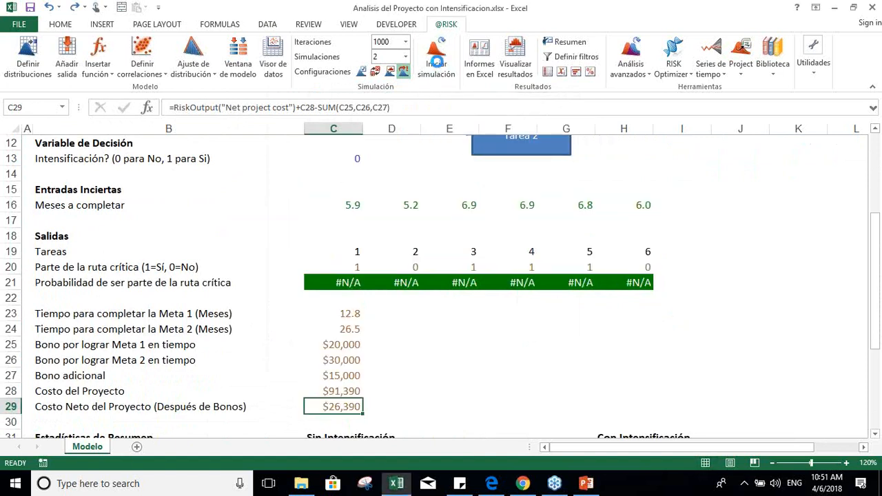
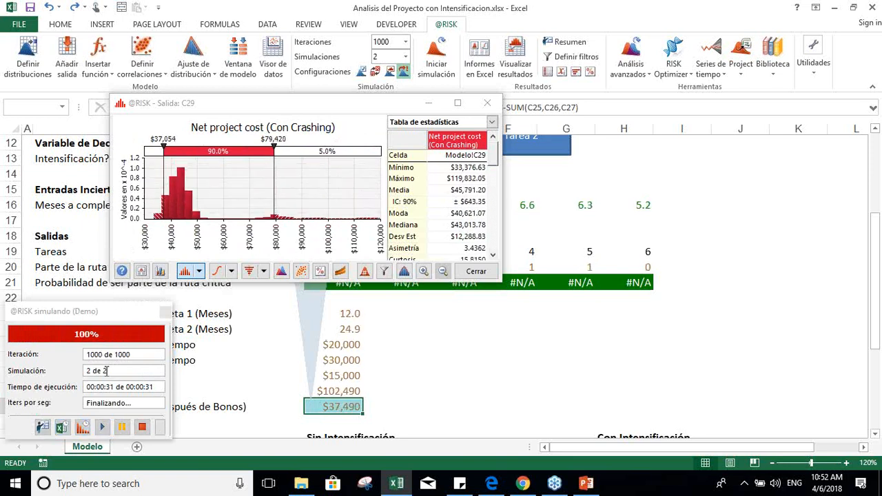
Step: Enlarge the net project cost graph and view the Con Crashing simulation, finishing on the Sin Crashing one
{"action": "left_click", "coordinate": [457, 103]}
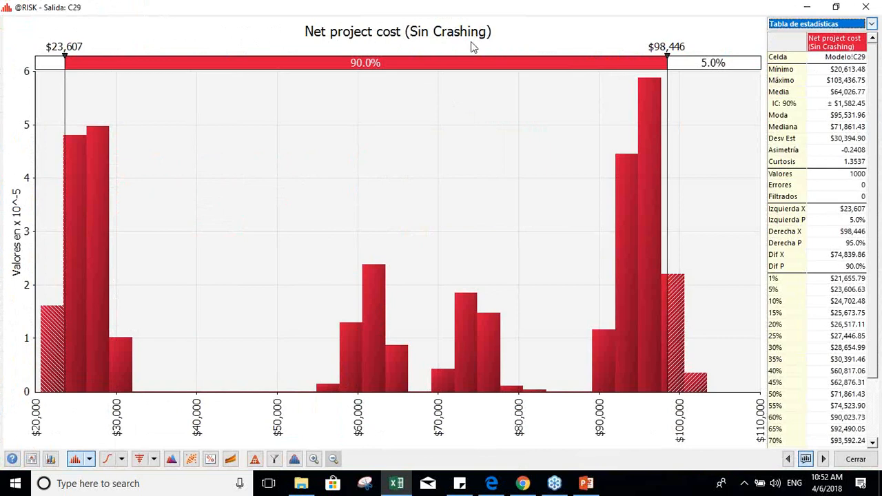
{"action": "left_click", "coordinate": [254, 458]}
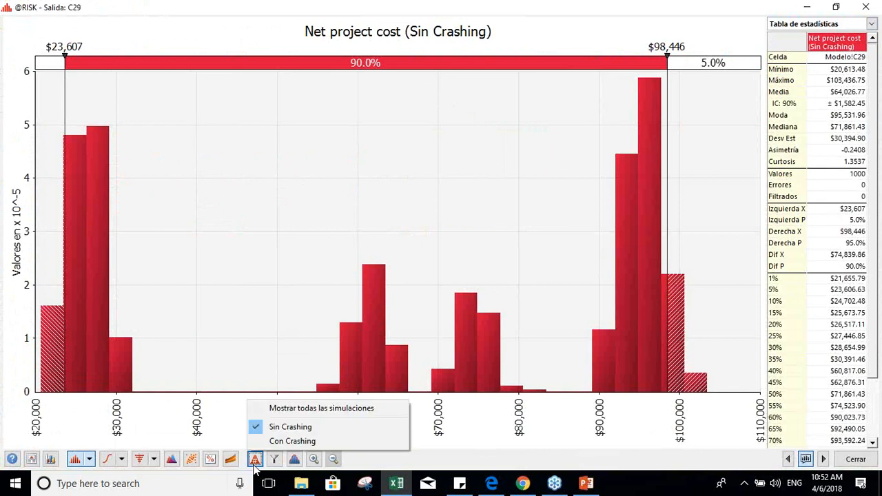
{"action": "left_click", "coordinate": [286, 441]}
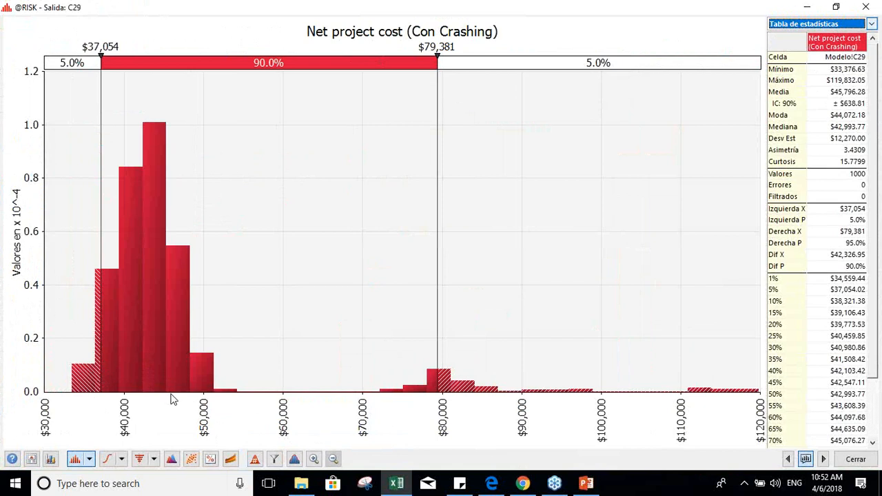
{"action": "left_click", "coordinate": [255, 459]}
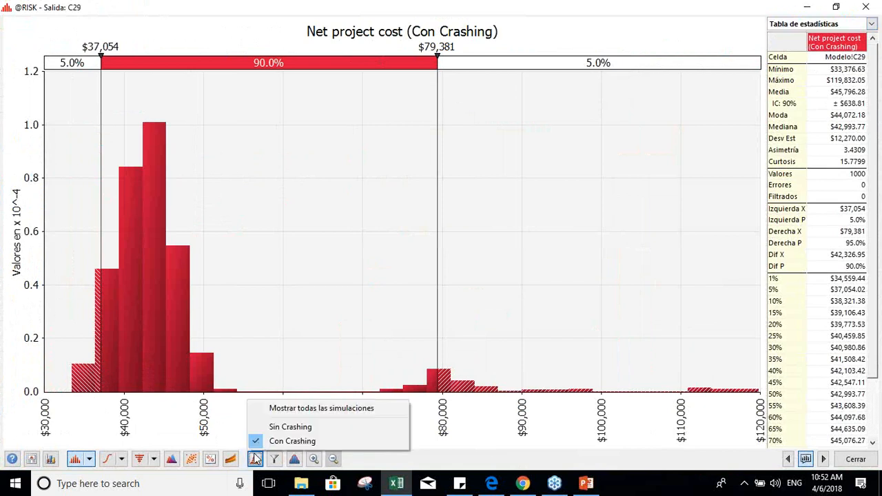
{"action": "left_click", "coordinate": [282, 428]}
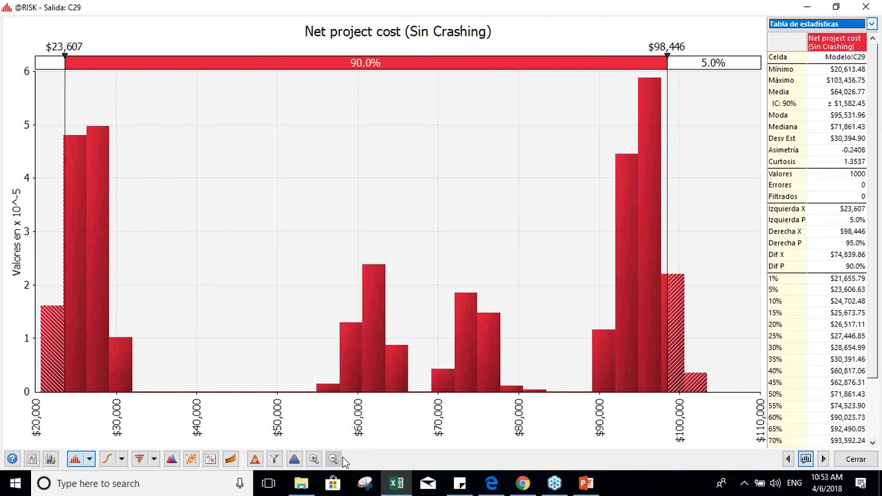
Step: Overlay all simulations in the net project cost graph
{"action": "left_click", "coordinate": [260, 459]}
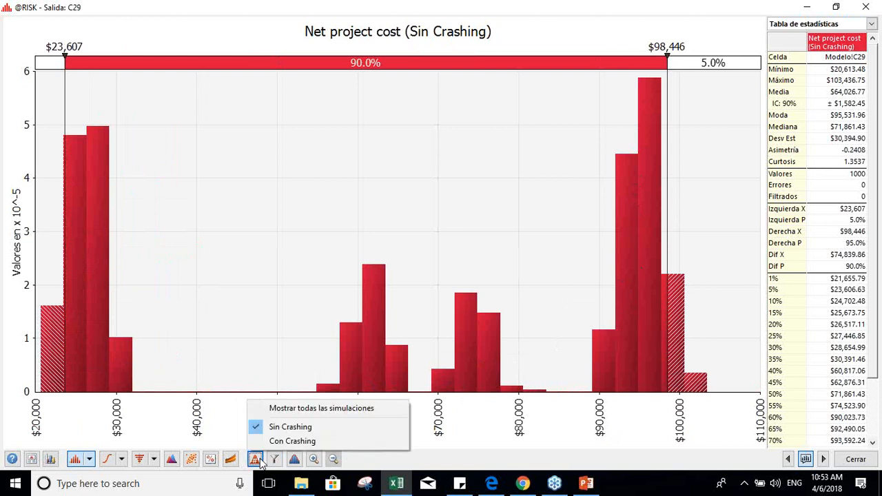
{"action": "left_click", "coordinate": [301, 409]}
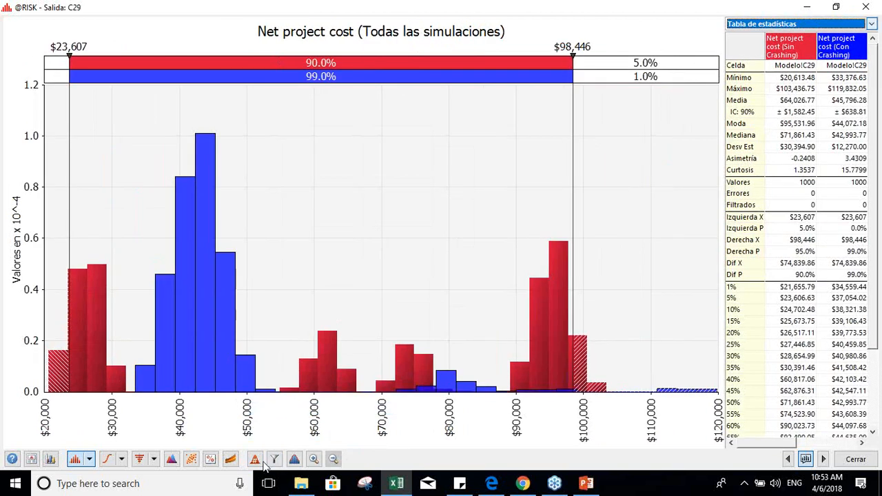
{"action": "left_click", "coordinate": [256, 459]}
{"action": "left_click", "coordinate": [288, 411]}
Step: Set the central probability band of the Sin Crashing distribution to 95%
{"action": "left_click", "coordinate": [317, 66]}
{"action": "left_click", "coordinate": [318, 64]}
{"action": "key", "text": "BackSpace"}
{"action": "type", "text": "5"}
{"action": "key", "text": "Return"}
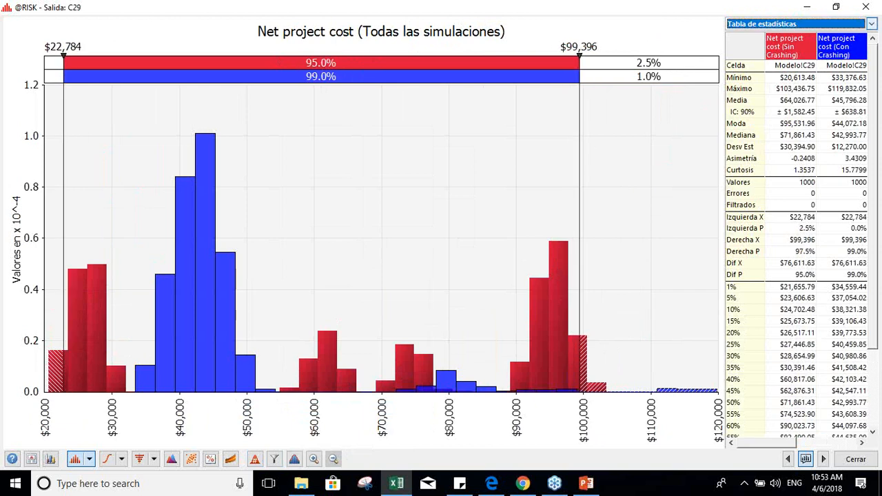
Step: Set the central probability band of the Con Crashing distribution to 95%
{"action": "left_click", "coordinate": [318, 64]}
{"action": "left_click", "coordinate": [318, 64]}
{"action": "left_click", "coordinate": [317, 76]}
{"action": "left_click", "coordinate": [318, 76]}
{"action": "left_click", "coordinate": [318, 77]}
{"action": "key", "text": "BackSpace"}
{"action": "type", "text": "5"}
{"action": "key", "text": "Return"}
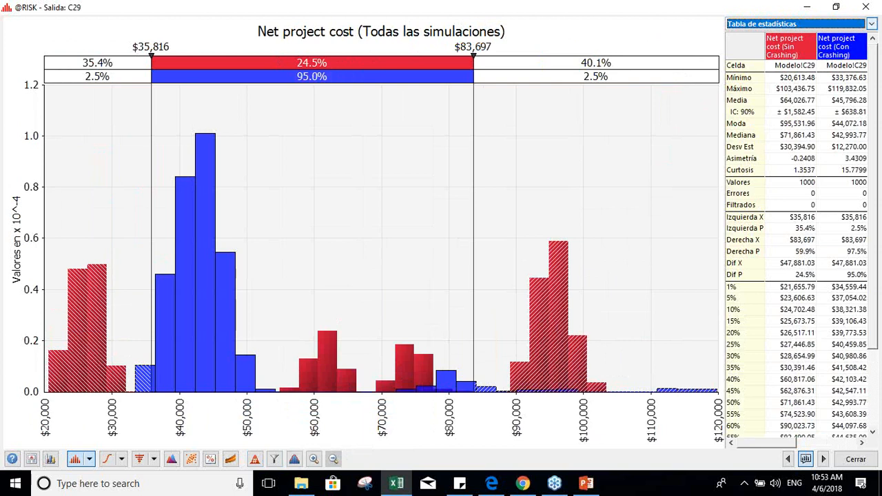
Step: Reset the delimiters to the central 95.0% band of the Sin Crashing distribution
{"action": "left_click", "coordinate": [314, 67]}
{"action": "left_click", "coordinate": [313, 67]}
{"action": "key", "text": "BackSpace"}
{"action": "key", "text": "BackSpace"}
{"action": "type", "text": "96"}
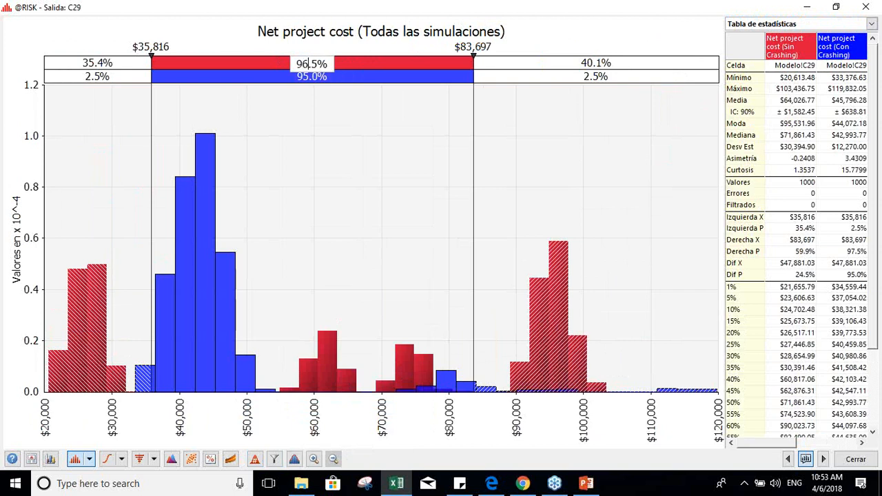
{"action": "key", "text": "BackSpace"}
{"action": "type", "text": "5"}
{"action": "key", "text": "Right"}
{"action": "key", "text": "Delete"}
{"action": "type", "text": "0"}
{"action": "key", "text": "Return"}
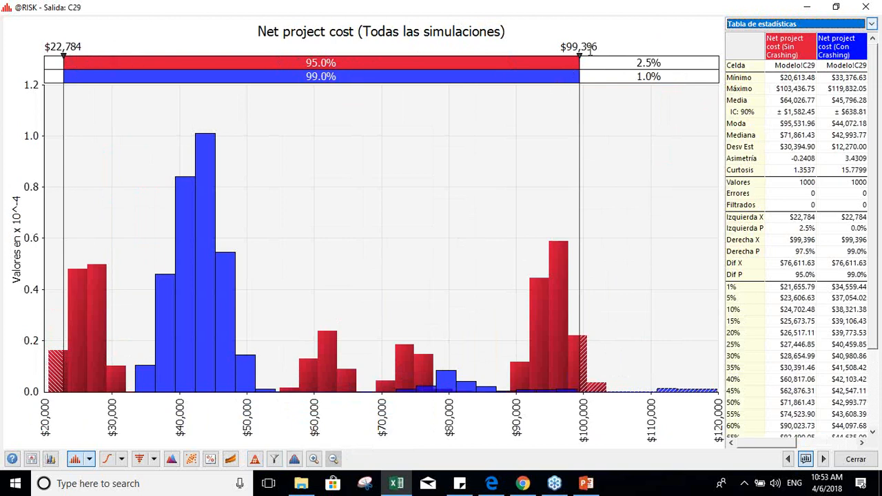
Step: Reset the delimiters to the central 95% band of the Con Crashing distribution and close the graph
{"action": "left_click", "coordinate": [312, 78]}
{"action": "left_click", "coordinate": [311, 78]}
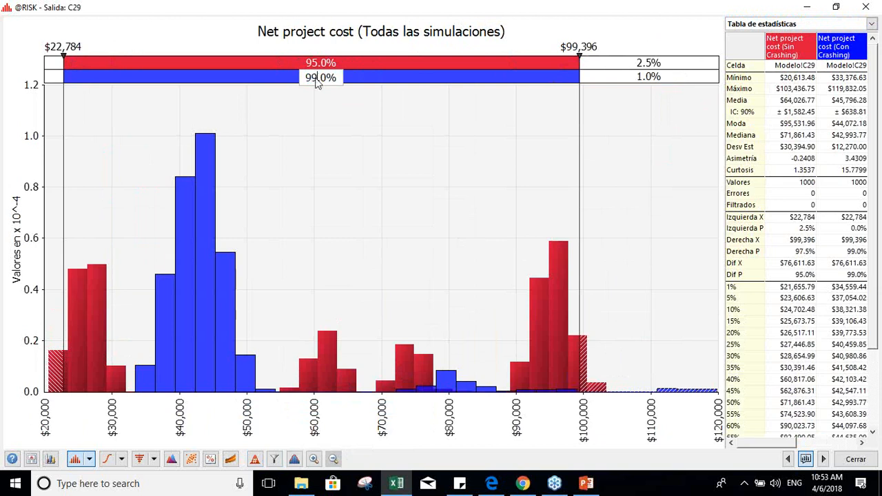
{"action": "key", "text": "BackSpace"}
{"action": "type", "text": "5"}
{"action": "key", "text": "Return"}
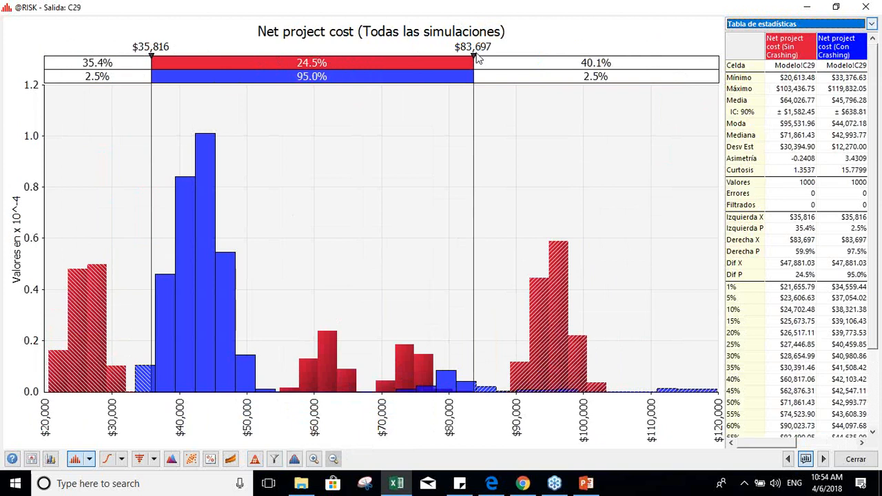
{"action": "left_click", "coordinate": [850, 461]}
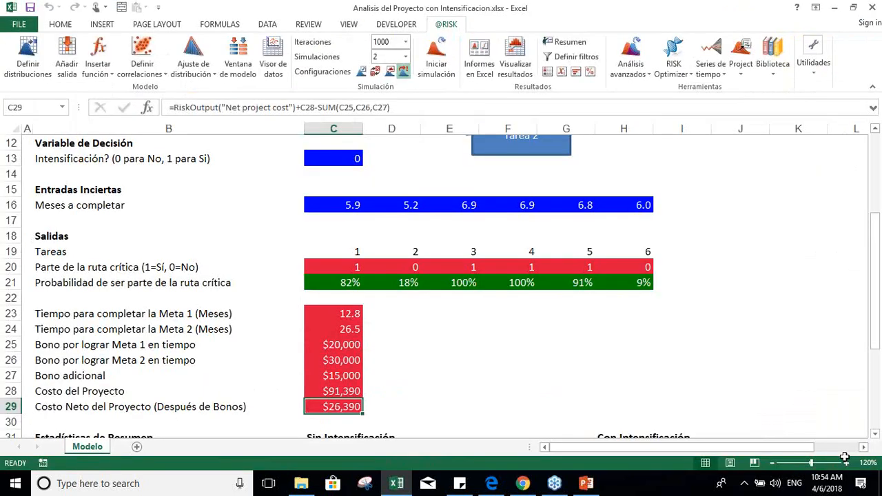
Step: Examine the Sin Intensificación summary statistics for Meta 1: mean, standard deviation, and 5th and 95th percentiles
{"action": "key", "text": "Down"}
{"action": "key", "text": "Down"}
{"action": "key", "text": "Down"}
{"action": "key", "text": "Down"}
{"action": "key", "text": "Down"}
{"action": "key", "text": "Down"}
{"action": "key", "text": "Down"}
{"action": "key", "text": "Down"}
{"action": "key", "text": "Down"}
{"action": "key", "text": "Down"}
{"action": "key", "text": "Down"}
{"action": "key", "text": "Down"}
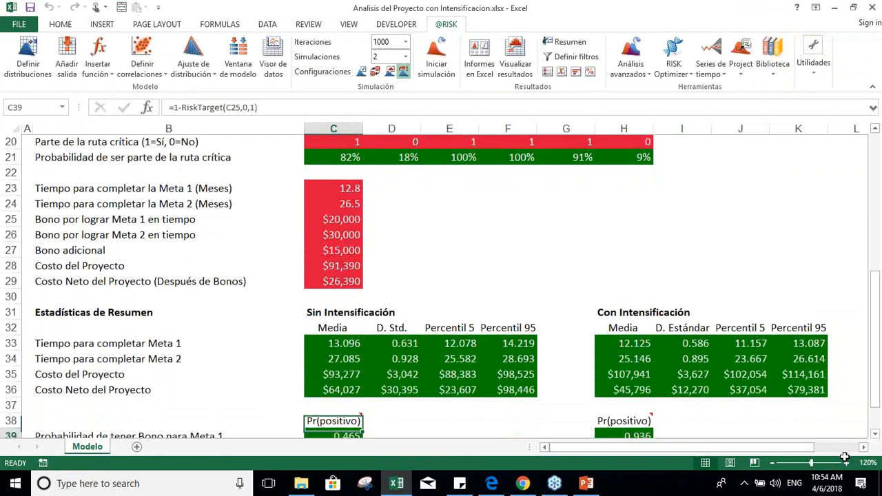
{"action": "key", "text": "Up"}
{"action": "key", "text": "Up"}
{"action": "key", "text": "Up"}
{"action": "key", "text": "Up"}
{"action": "key", "text": "Up"}
{"action": "key", "text": "Up"}
{"action": "key", "text": "Up"}
{"action": "key", "text": "Up"}
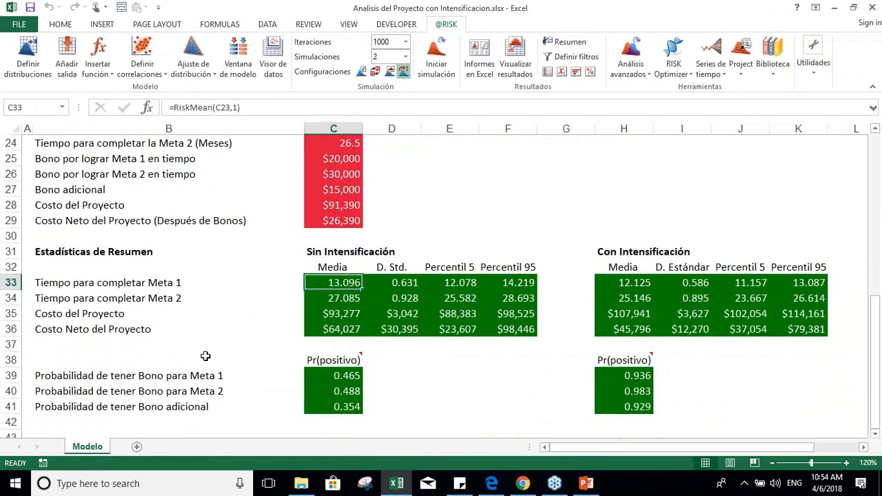
{"action": "left_click", "coordinate": [98, 285]}
{"action": "key", "text": "Right"}
{"action": "key", "text": "Up"}
{"action": "key", "text": "Right"}
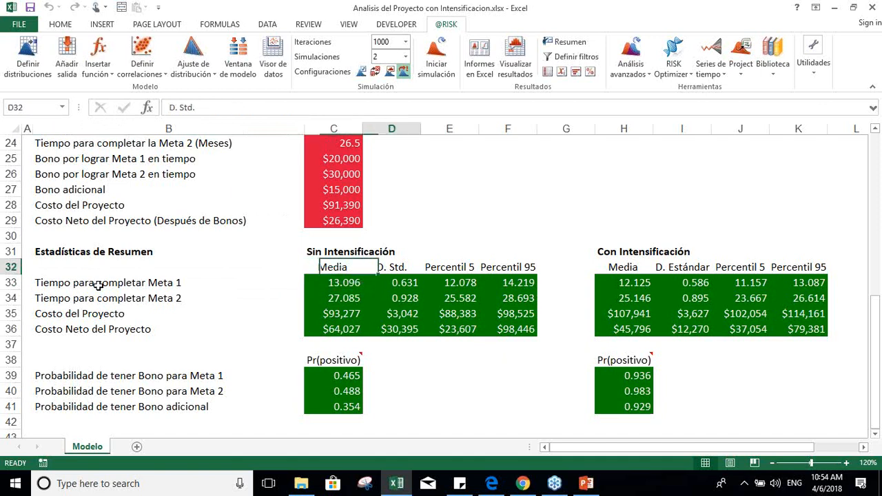
{"action": "key", "text": "Right"}
{"action": "key", "text": "Right"}
{"action": "key", "text": "Down"}
{"action": "key", "text": "Left"}
{"action": "key", "text": "Left"}
{"action": "key", "text": "Left"}
{"action": "key", "text": "Right"}
{"action": "key", "text": "Right"}
{"action": "key", "text": "Left"}
{"action": "key", "text": "Left"}
{"action": "key", "text": "Up"}
{"action": "key", "text": "Right"}
{"action": "key", "text": "Right"}
{"action": "key", "text": "Right"}
{"action": "key", "text": "Right"}
{"action": "key", "text": "Down"}
{"action": "key", "text": "Left"}
{"action": "key", "text": "Left"}
{"action": "key", "text": "Left"}
{"action": "key", "text": "Left"}
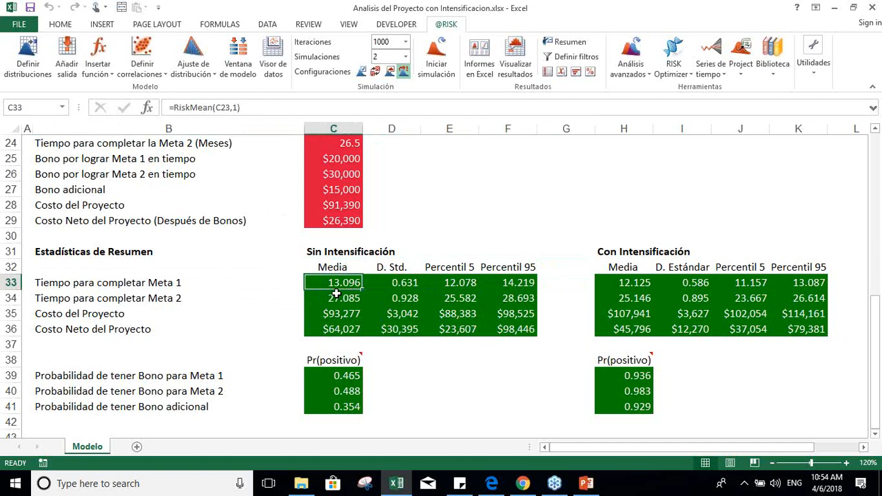
Step: Compare the mean completion times of Meta 1 and Meta 2 without and with intensification
{"action": "left_click", "coordinate": [624, 283]}
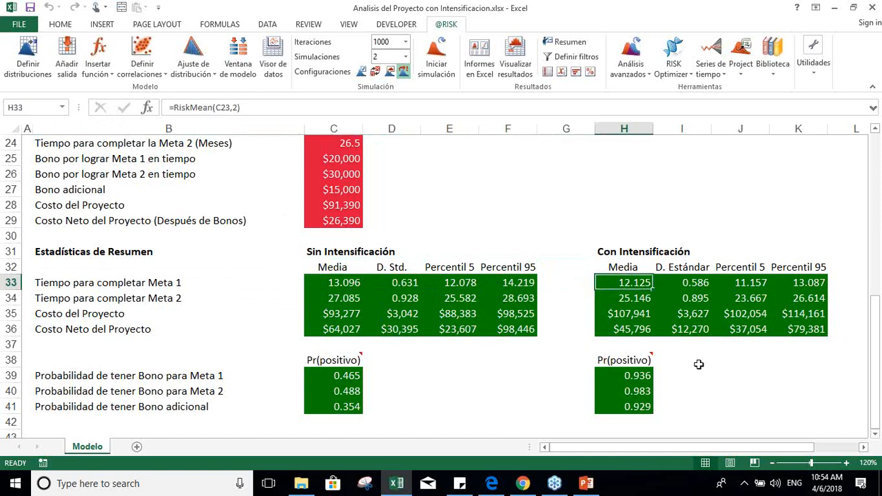
{"action": "key", "text": "Left"}
{"action": "key", "text": "Left"}
{"action": "key", "text": "Left"}
{"action": "key", "text": "Left"}
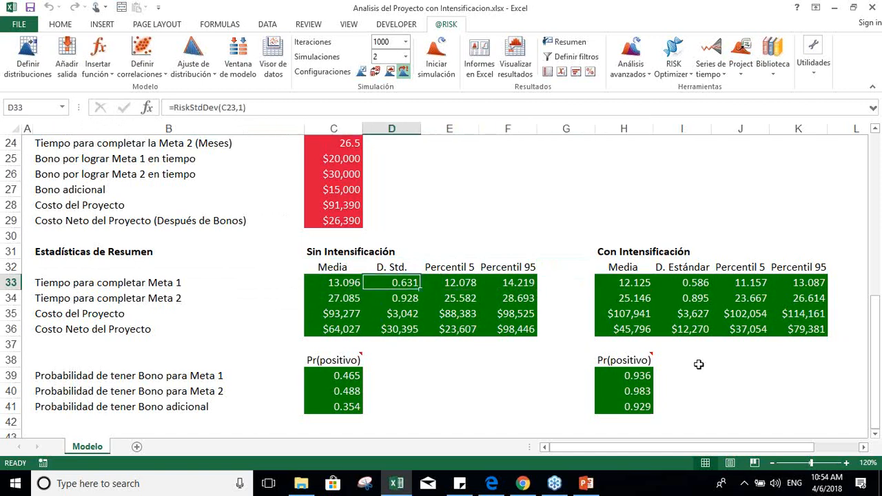
{"action": "key", "text": "Down"}
{"action": "key", "text": "Left"}
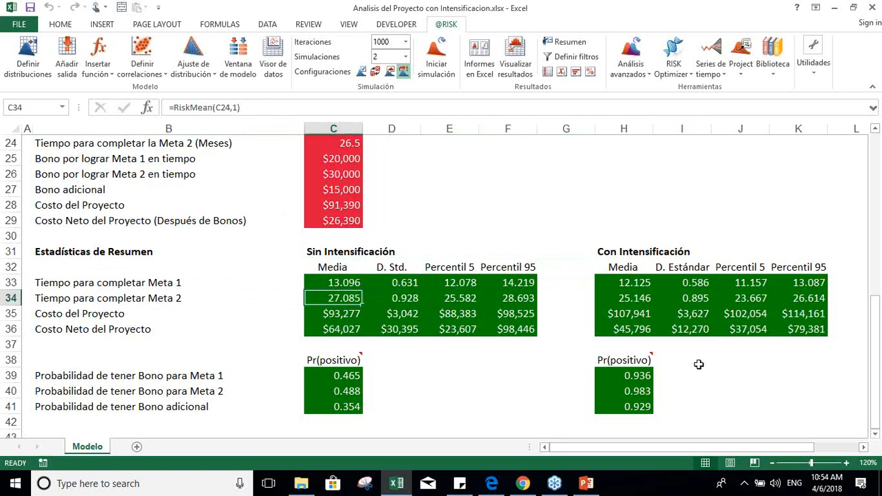
{"action": "left_click", "coordinate": [599, 344]}
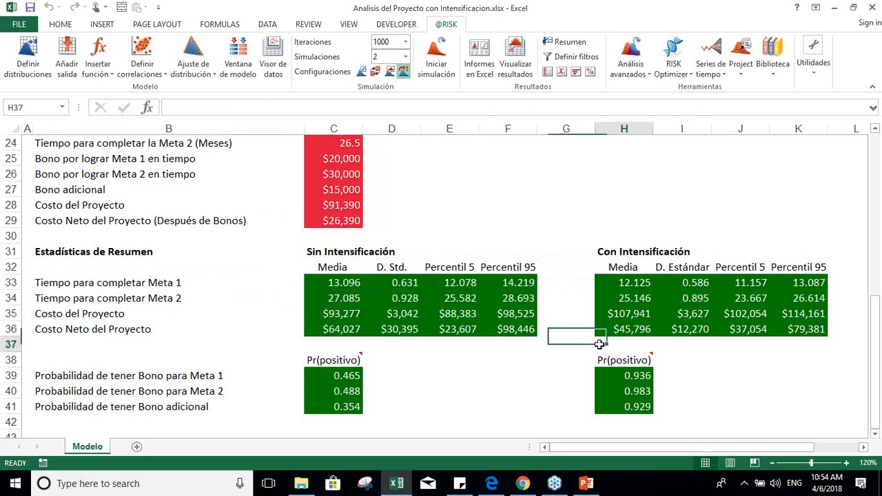
{"action": "left_click", "coordinate": [634, 293]}
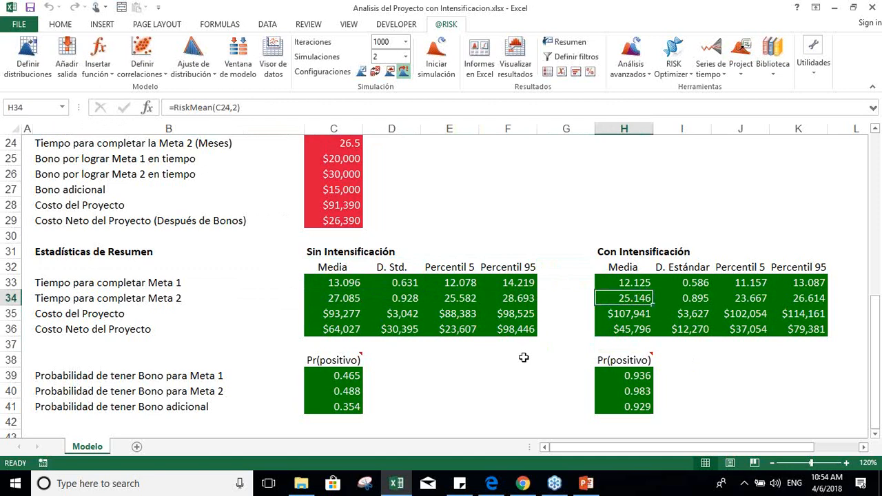
Step: Compare the mean project cost and net project cost without and with intensification in rows 35 and 36
{"action": "key", "text": "Left"}
{"action": "key", "text": "Left"}
{"action": "key", "text": "Left"}
{"action": "key", "text": "Left"}
{"action": "key", "text": "Left"}
{"action": "key", "text": "Down"}
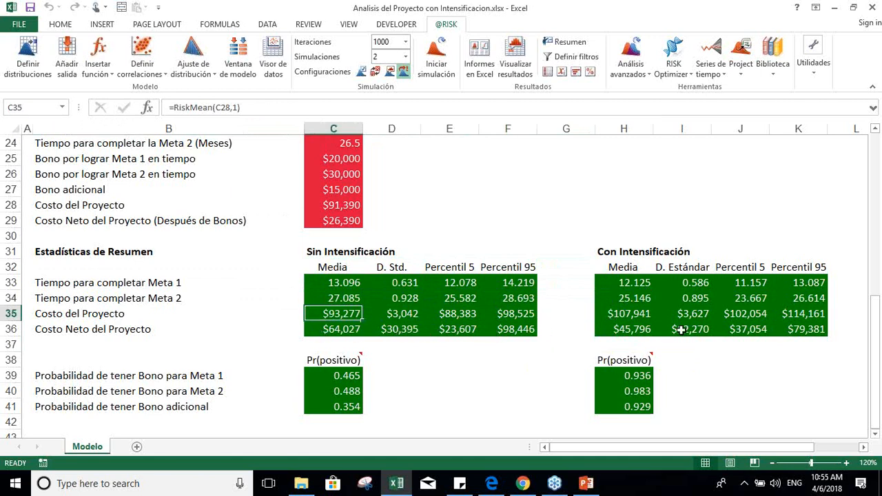
{"action": "left_click", "coordinate": [617, 328]}
{"action": "key", "text": "Left"}
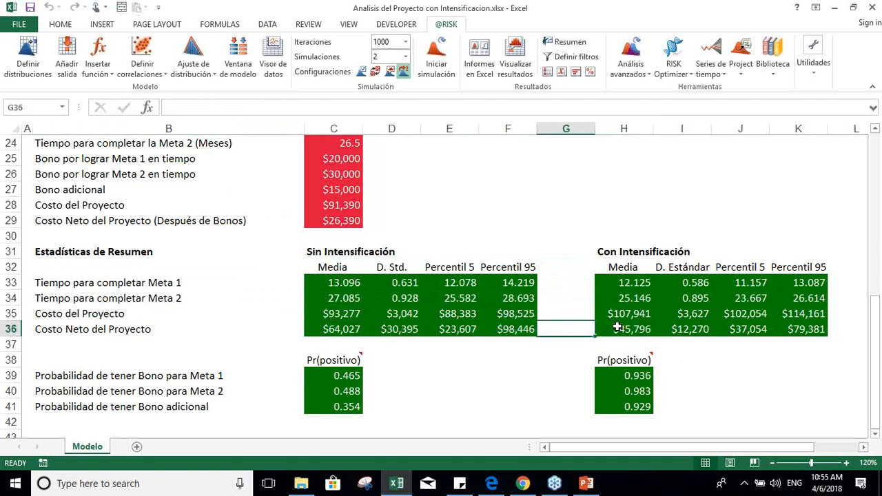
{"action": "key", "text": "Up"}
{"action": "key", "text": "Left"}
{"action": "key", "text": "Down"}
Step: Compare the probabilities of earning the Meta 1, Meta 2 and additional bonuses without and with intensification
{"action": "key", "text": "Down"}
{"action": "key", "text": "Right"}
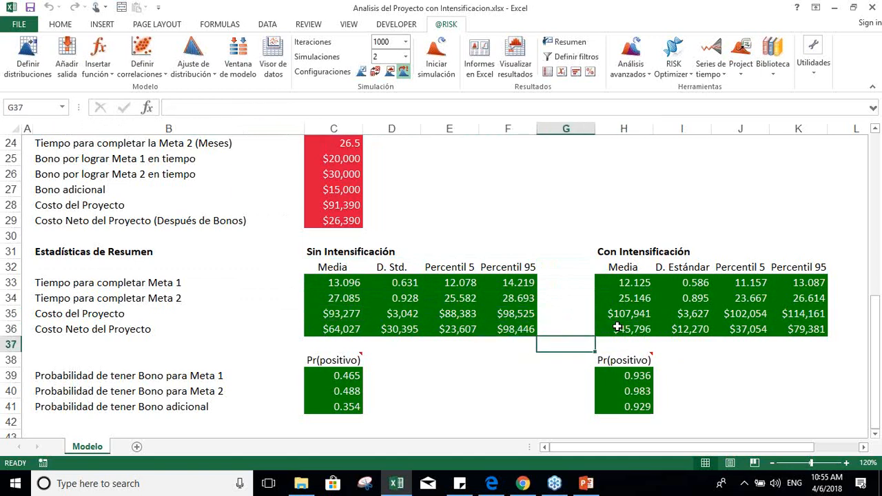
{"action": "key", "text": "Up"}
{"action": "key", "text": "Right"}
{"action": "key", "text": "Down"}
{"action": "key", "text": "Down"}
{"action": "key", "text": "Down"}
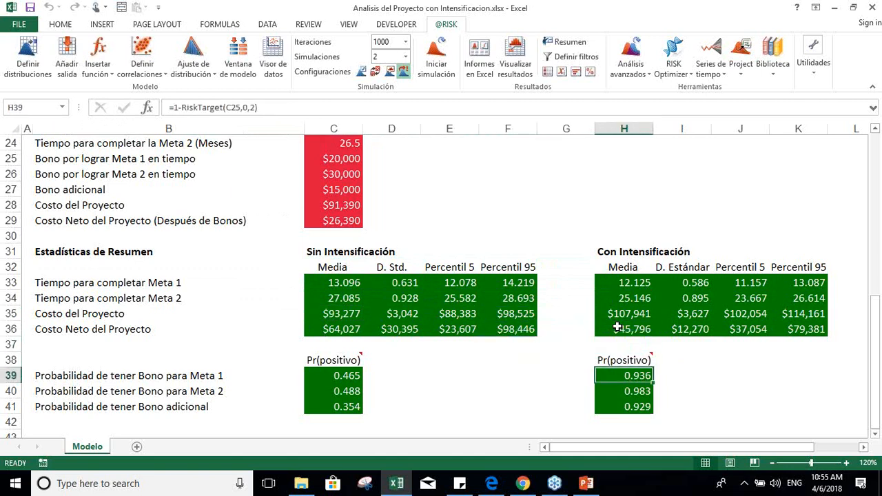
{"action": "key", "text": "Left"}
{"action": "key", "text": "Left"}
{"action": "key", "text": "Left"}
{"action": "key", "text": "Left"}
{"action": "key", "text": "Left"}
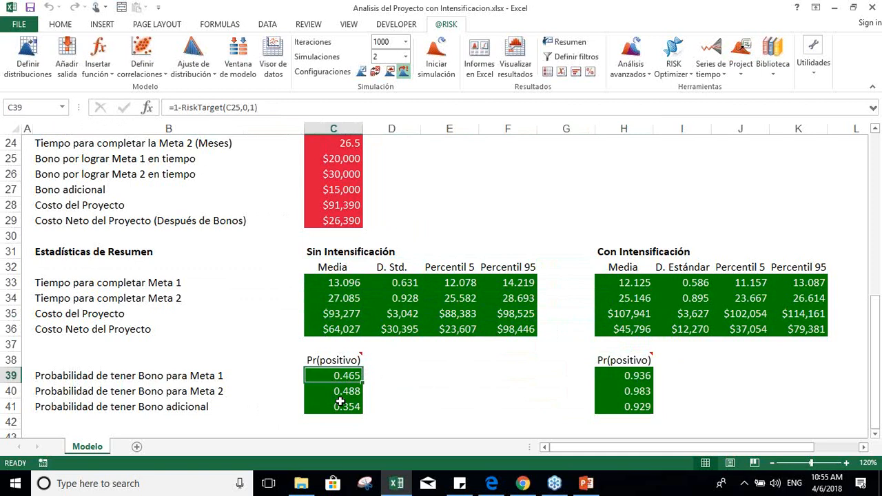
{"action": "key", "text": "Right"}
{"action": "key", "text": "Right"}
{"action": "key", "text": "Right"}
{"action": "key", "text": "Right"}
{"action": "key", "text": "Right"}
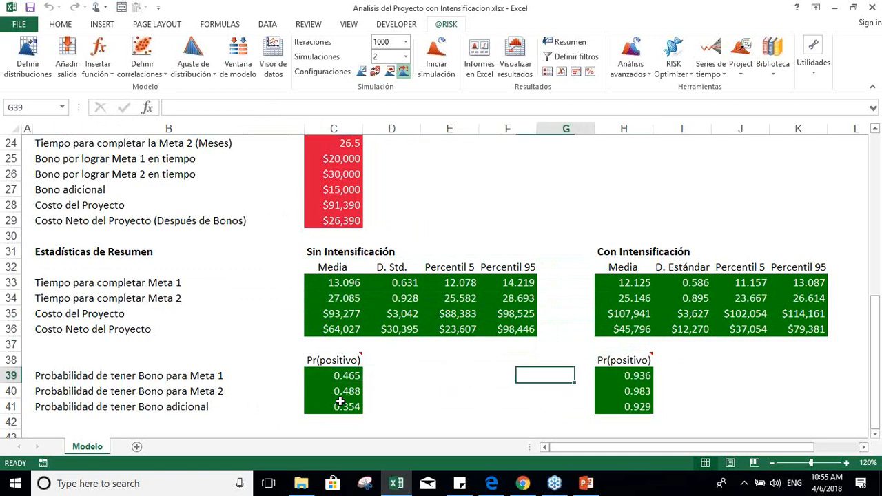
{"action": "key", "text": "shift+Down"}
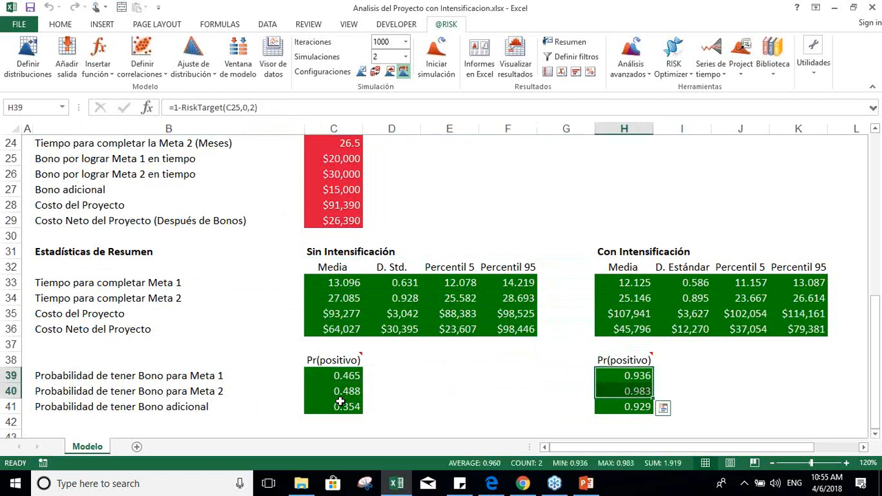
{"action": "key", "text": "shift+Down"}
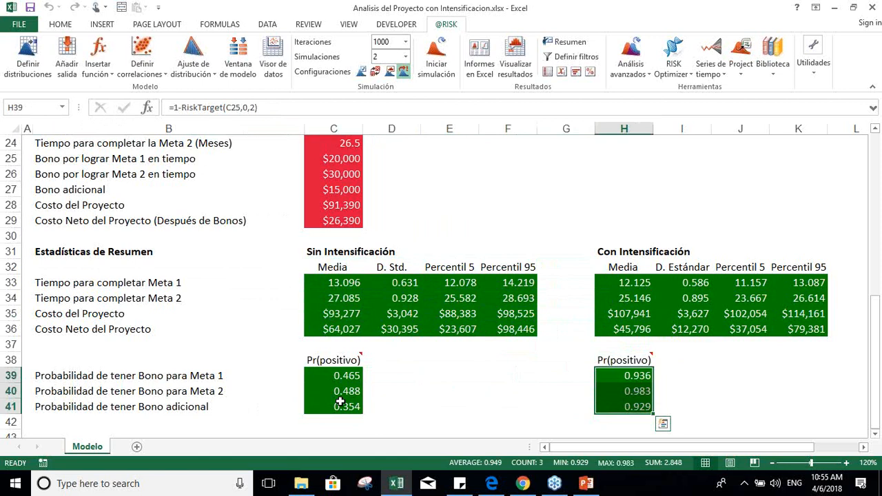
Step: Return to the model's decision variable, uncertain inputs and critical path rows above the summary statistics
{"action": "key", "text": "Up"}
{"action": "key", "text": "Up"}
{"action": "key", "text": "Up"}
{"action": "key", "text": "Up"}
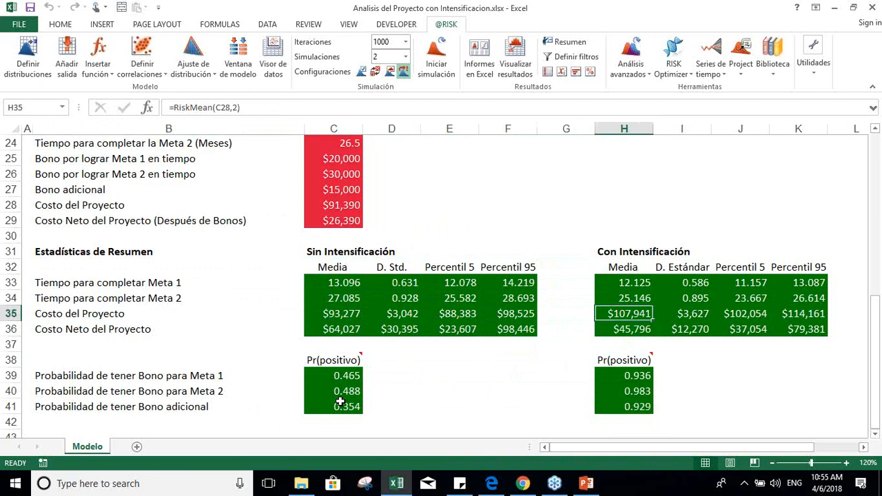
{"action": "key", "text": "Up"}
{"action": "key", "text": "Up"}
{"action": "key", "text": "Up"}
{"action": "key", "text": "Up"}
{"action": "key", "text": "Up"}
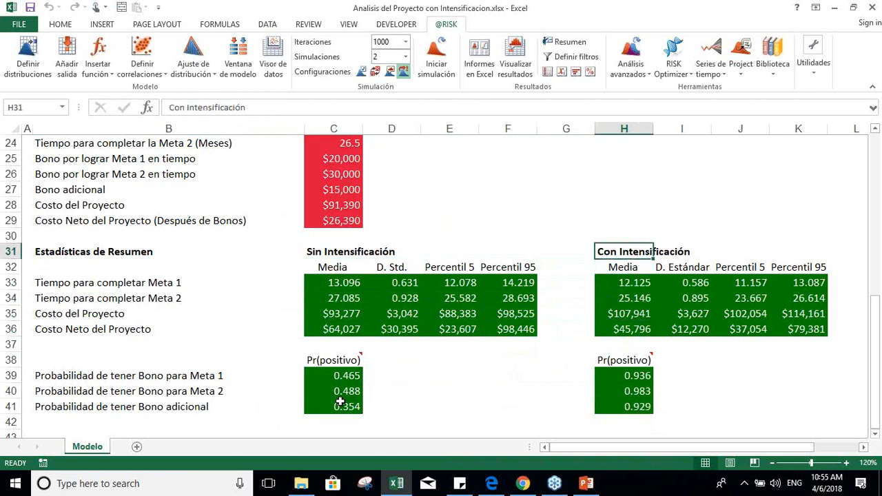
{"action": "key", "text": "Up"}
{"action": "key", "text": "Up"}
{"action": "key", "text": "Up"}
{"action": "key", "text": "Up"}
{"action": "key", "text": "Up"}
{"action": "key", "text": "Up"}
{"action": "key", "text": "Up"}
{"action": "key", "text": "Up"}
{"action": "key", "text": "Up"}
{"action": "key", "text": "Up"}
{"action": "key", "text": "Up"}
{"action": "key", "text": "Up"}
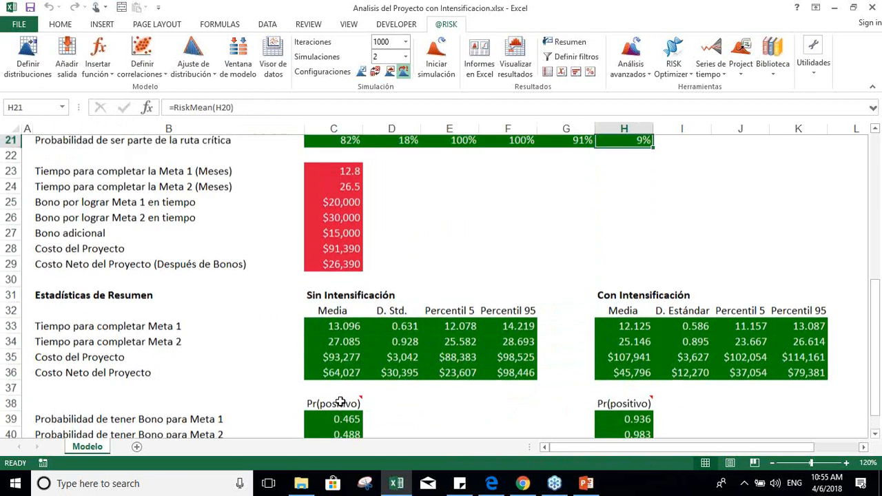
{"action": "key", "text": "Up"}
{"action": "key", "text": "Up"}
{"action": "key", "text": "Up"}
{"action": "key", "text": "Up"}
{"action": "key", "text": "Up"}
{"action": "key", "text": "Up"}
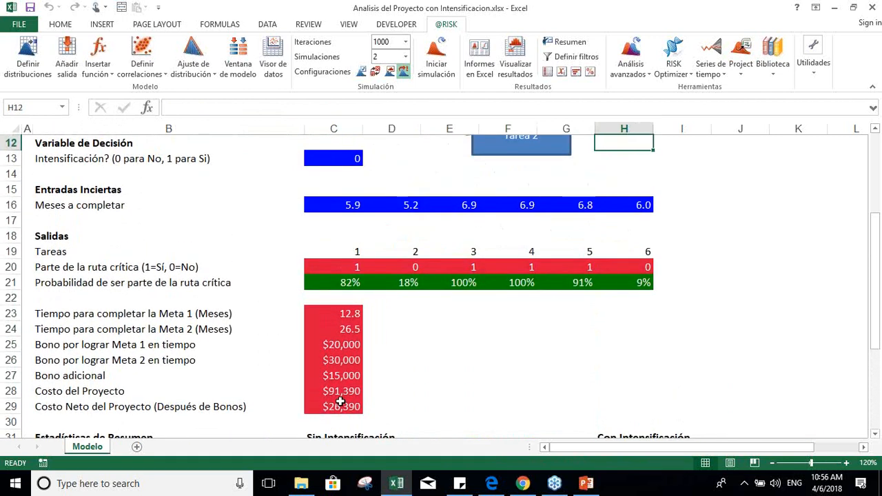
{"action": "key", "text": "Up"}
{"action": "key", "text": "Up"}
{"action": "key", "text": "Up"}
{"action": "key", "text": "Up"}
{"action": "key", "text": "Up"}
{"action": "key", "text": "Up"}
{"action": "key", "text": "Up"}
{"action": "key", "text": "Up"}
{"action": "key", "text": "Up"}
{"action": "key", "text": "Up"}
{"action": "key", "text": "Up"}
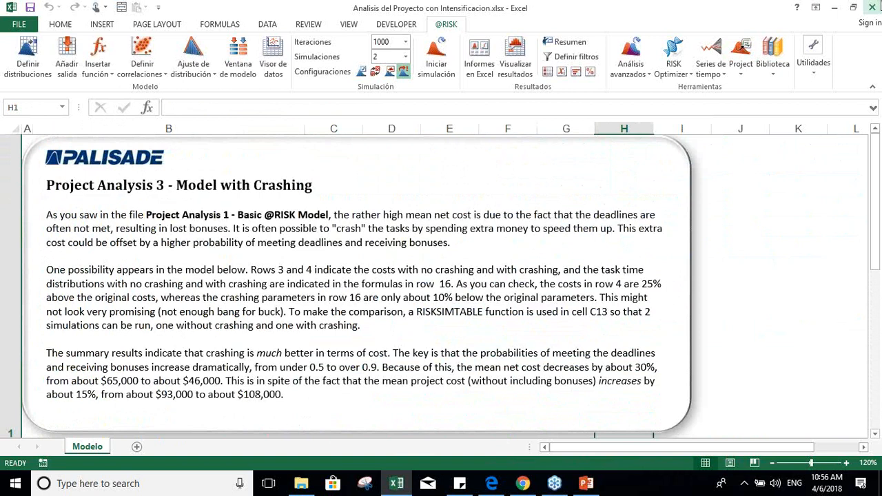
{"action": "left_click", "coordinate": [872, 7]}
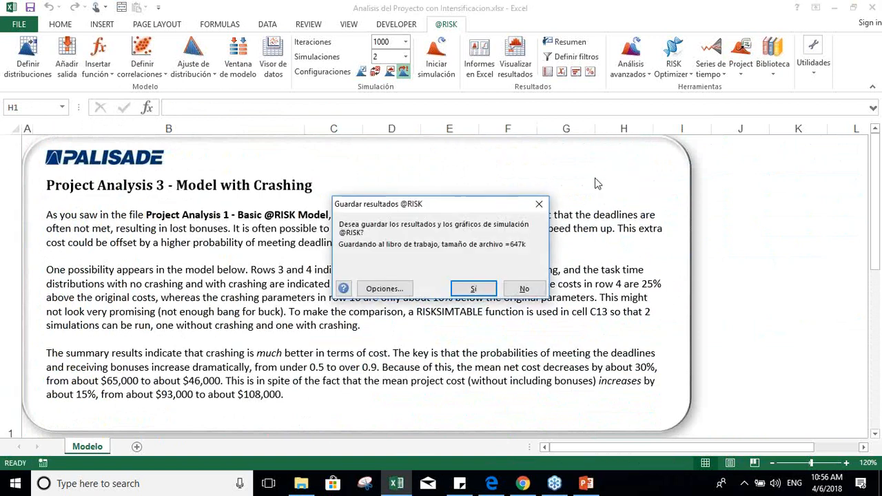
{"action": "left_click", "coordinate": [466, 291]}
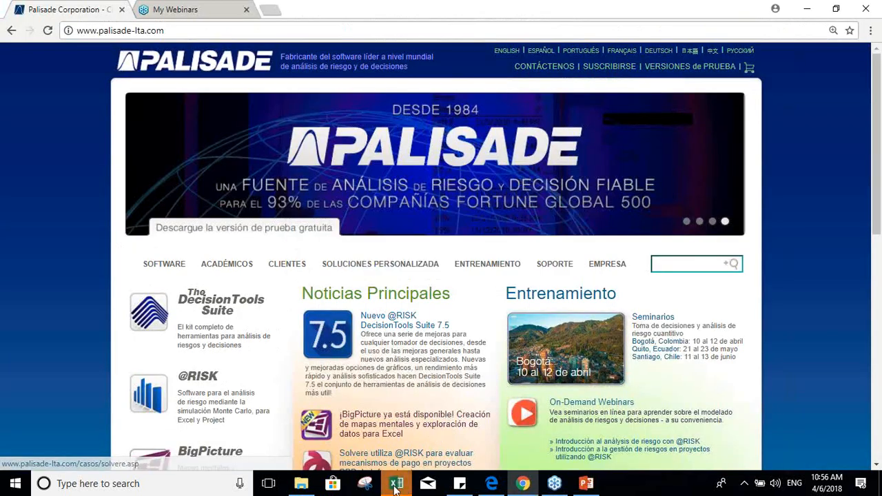
{"action": "left_click", "coordinate": [396, 485]}
{"action": "left_click", "coordinate": [452, 268]}
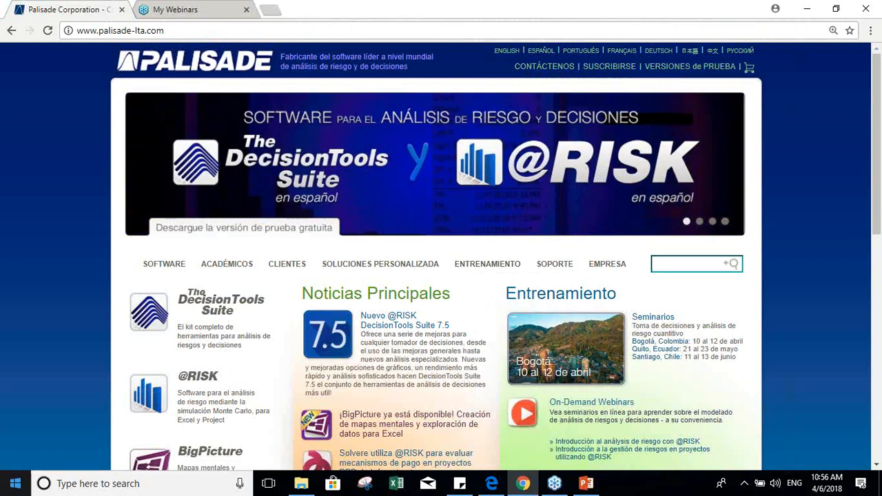
{"action": "key", "text": "super"}
{"action": "scroll", "coordinate": [276, 289], "scroll_direction": "down", "scroll_amount": 5}
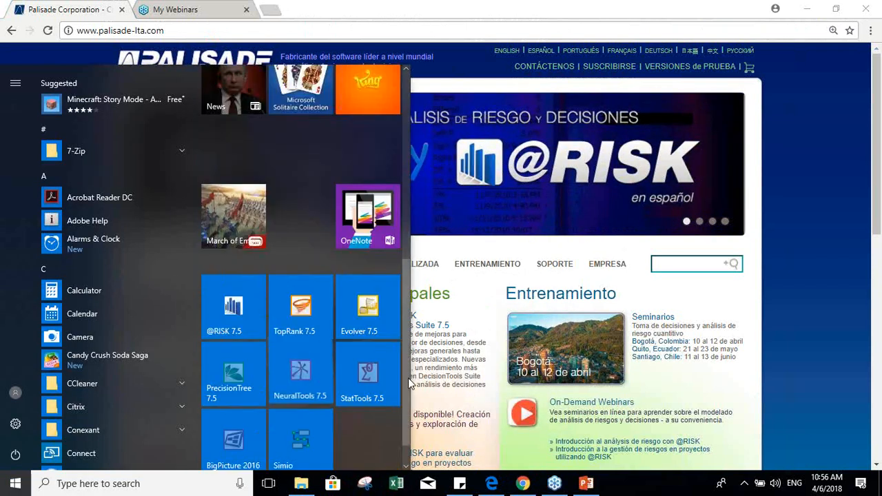
{"action": "left_click", "coordinate": [228, 303]}
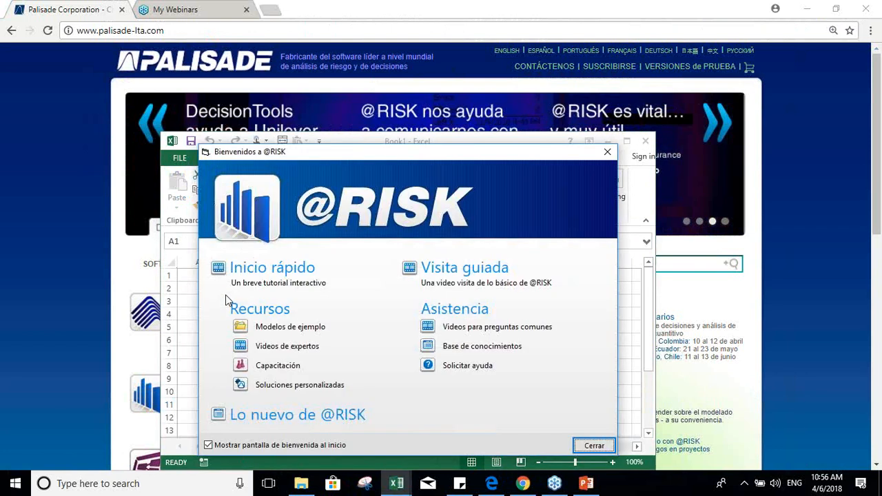
{"action": "left_click", "coordinate": [597, 442]}
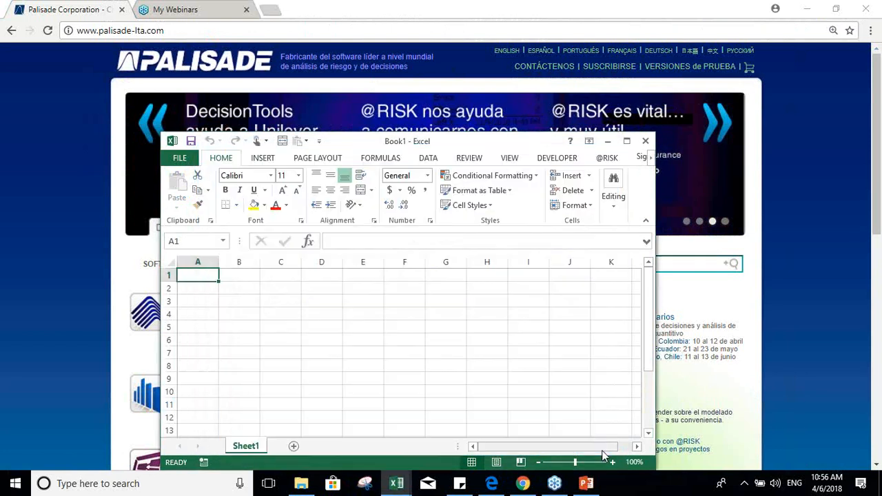
{"action": "left_click", "coordinate": [619, 158]}
{"action": "left_click", "coordinate": [625, 140]}
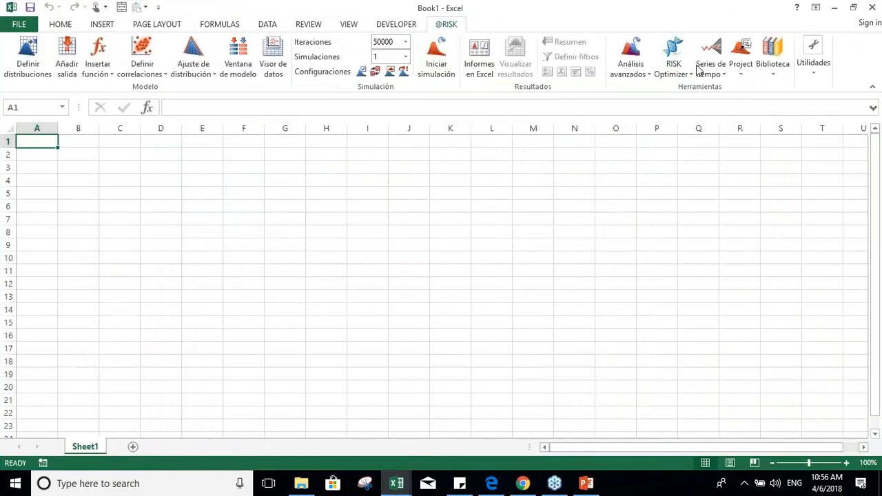
{"action": "left_click", "coordinate": [748, 73]}
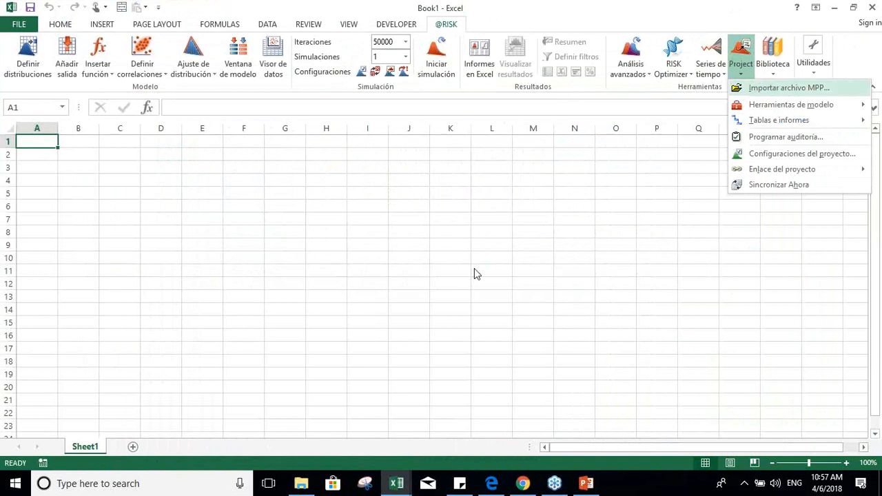
{"action": "left_click", "coordinate": [527, 252]}
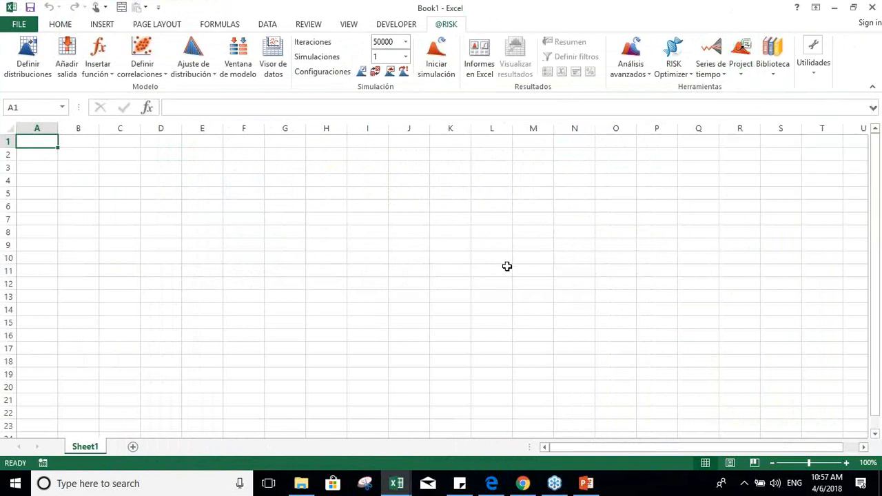
Step: Open Construccion de Casa con Compresion.xlsx from the Tecnicas de Aceleracion de Proyectos folder and enable the macros for its Microsoft Project link
{"action": "left_click", "coordinate": [310, 486]}
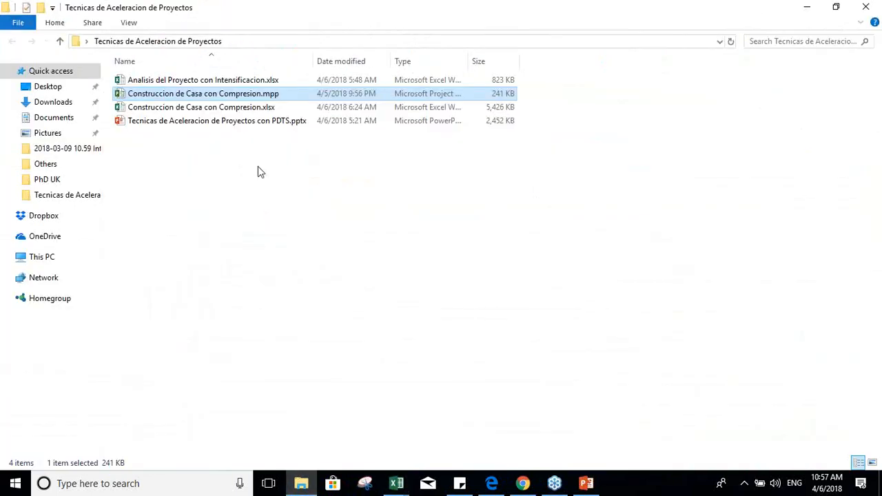
{"action": "left_click", "coordinate": [170, 110]}
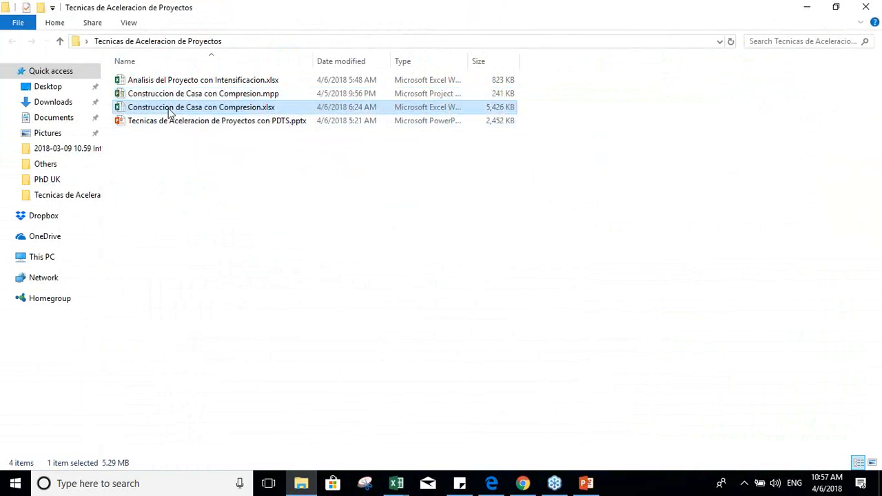
{"action": "double_click", "coordinate": [169, 110]}
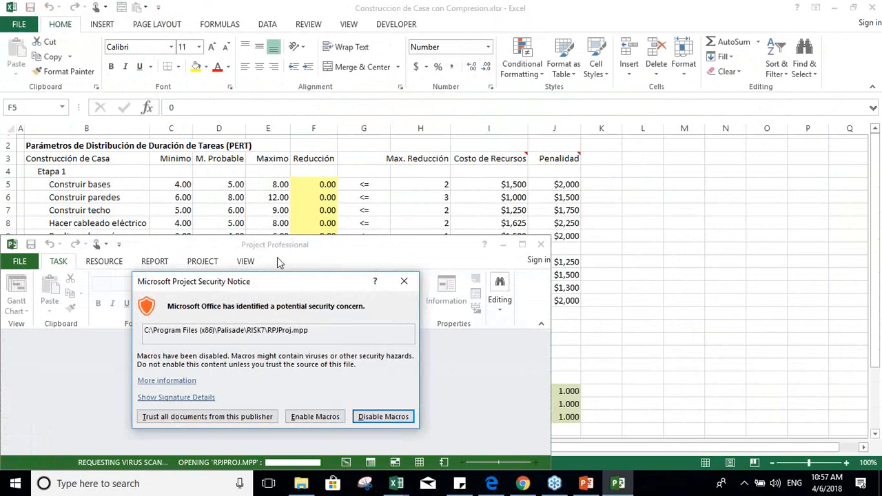
{"action": "left_click", "coordinate": [314, 417]}
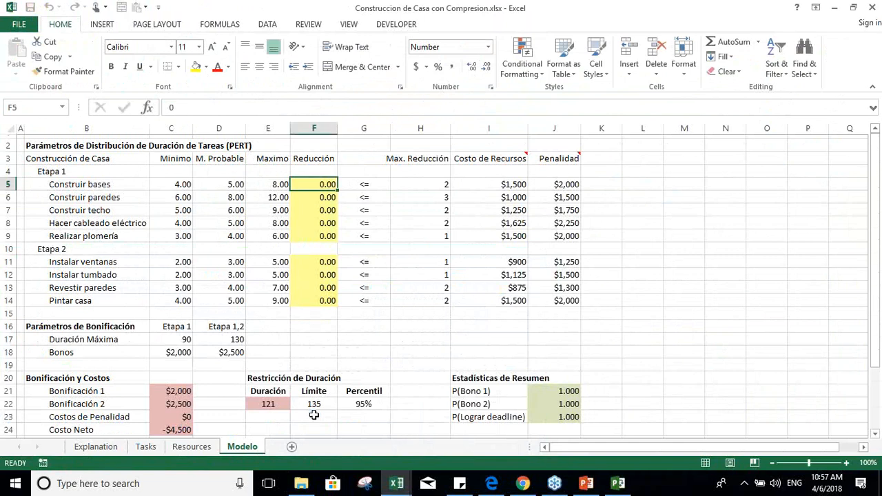
Step: Switch to Microsoft Project and maximize the linked Construccion de Casa con Compresion.mpp schedule
{"action": "left_click", "coordinate": [617, 485]}
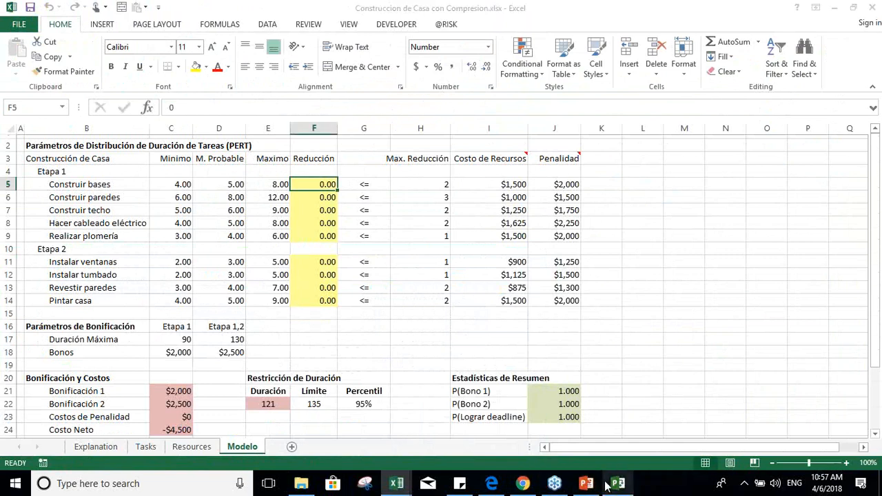
{"action": "left_click", "coordinate": [618, 485]}
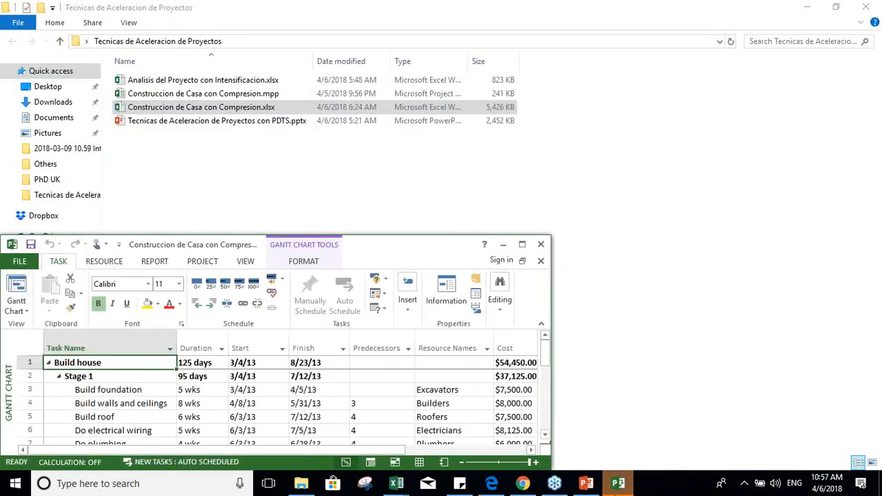
{"action": "left_click", "coordinate": [521, 244]}
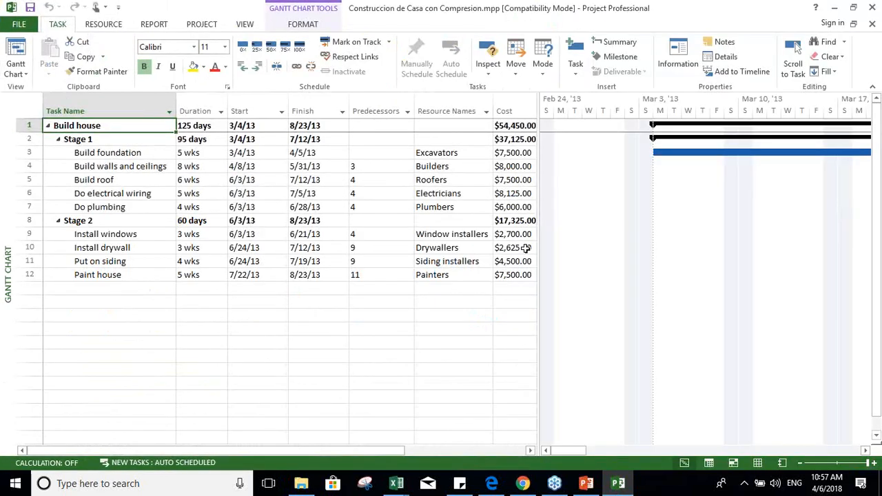
Step: Return to the house construction workbook in Excel and show its Tasks sheet
{"action": "left_click", "coordinate": [404, 480]}
{"action": "left_click", "coordinate": [419, 435]}
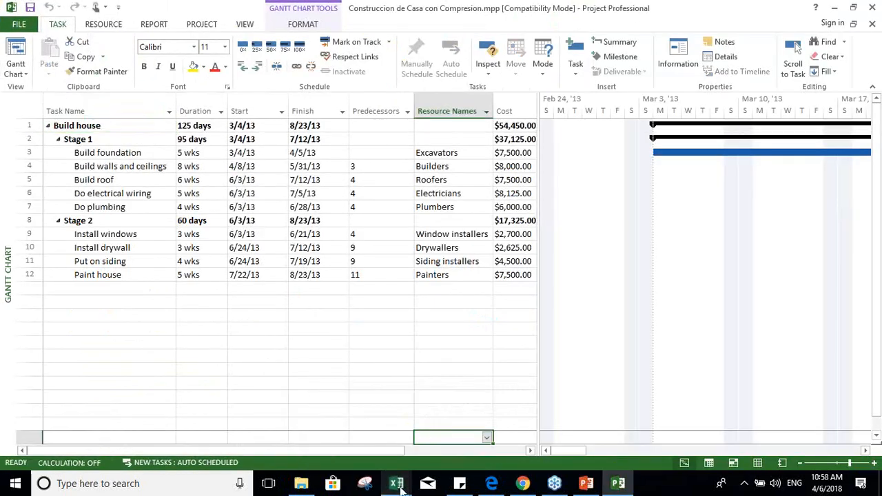
{"action": "mouse_move", "coordinate": [396, 482]}
{"action": "left_click", "coordinate": [449, 415]}
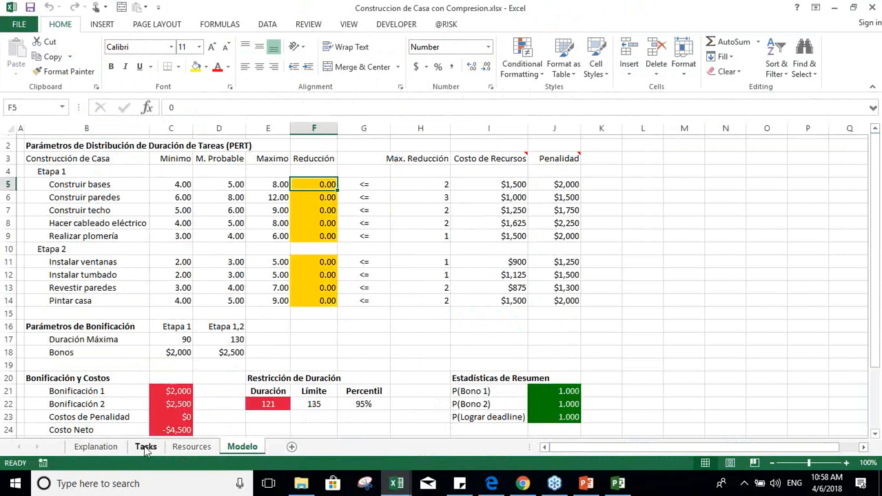
{"action": "left_click", "coordinate": [145, 447]}
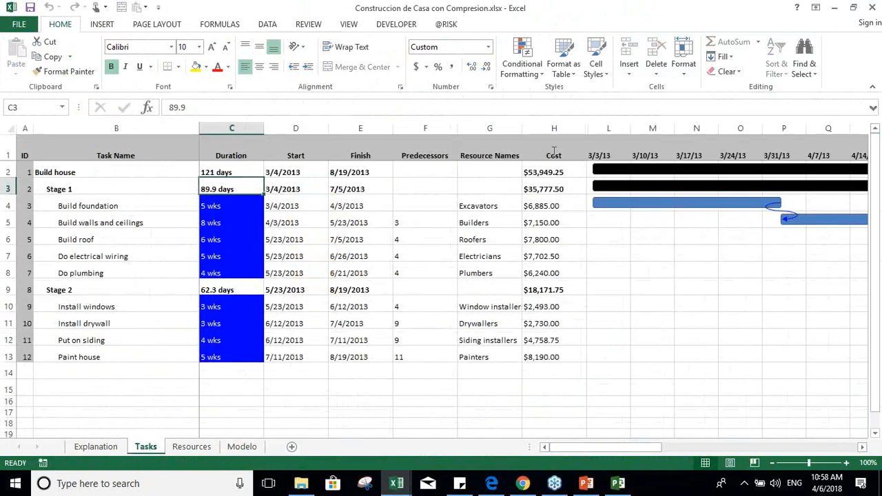
{"action": "left_click", "coordinate": [446, 25]}
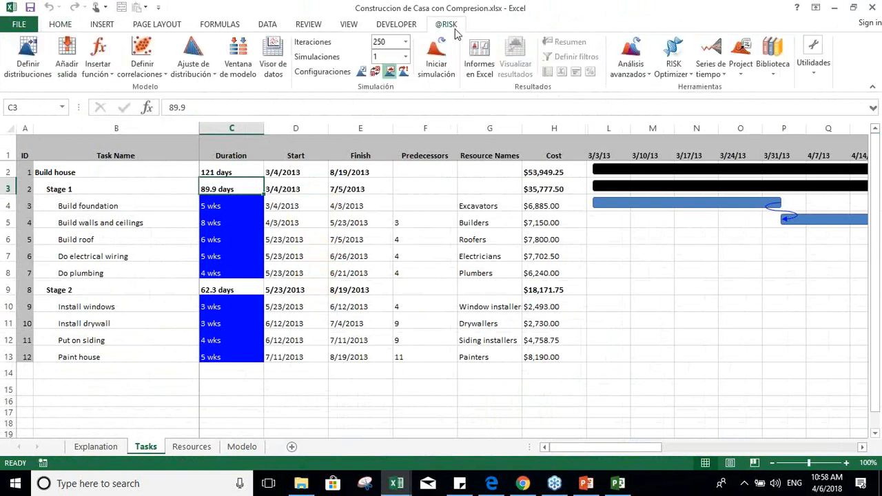
{"action": "left_click", "coordinate": [741, 61]}
{"action": "left_click", "coordinate": [689, 252]}
{"action": "key", "text": "Left"}
{"action": "key", "text": "Left"}
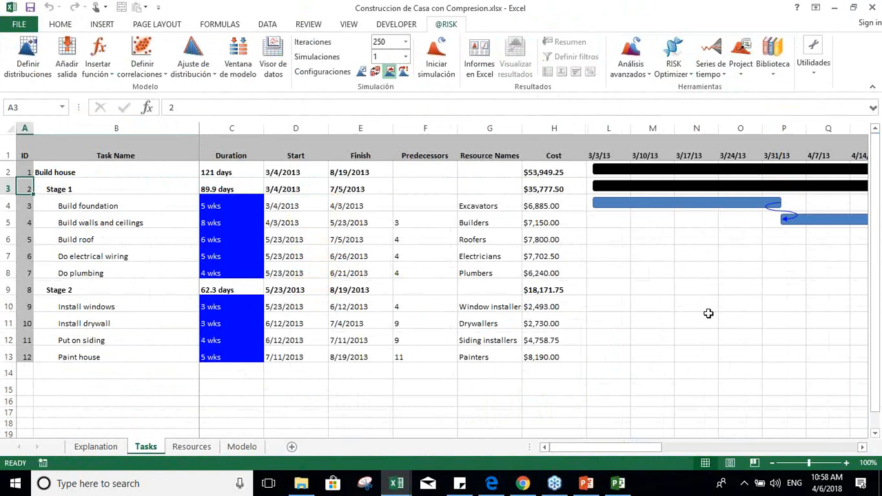
{"action": "left_click", "coordinate": [772, 464]}
{"action": "left_click", "coordinate": [773, 463]}
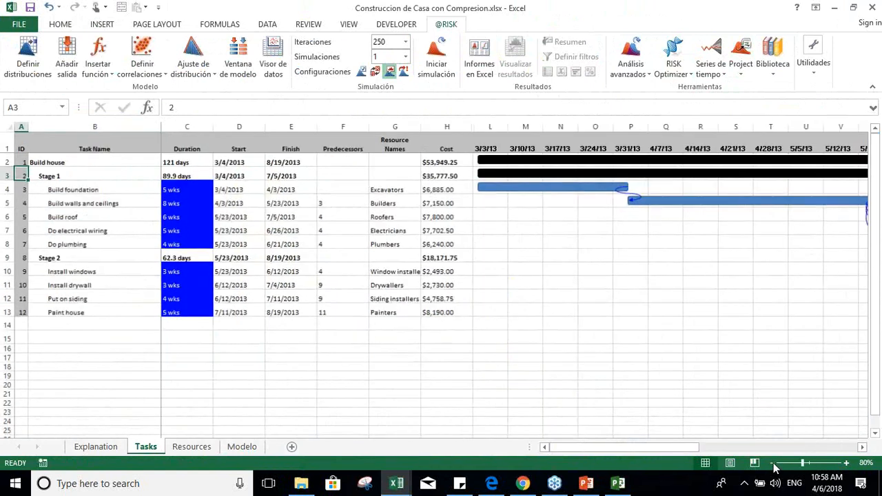
{"action": "right_click", "coordinate": [767, 460]}
{"action": "key", "text": "Escape"}
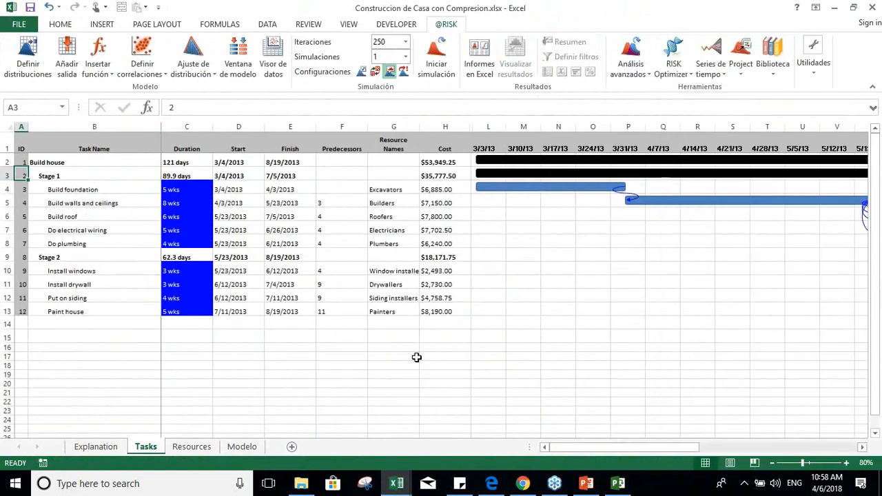
{"action": "left_click", "coordinate": [69, 163]}
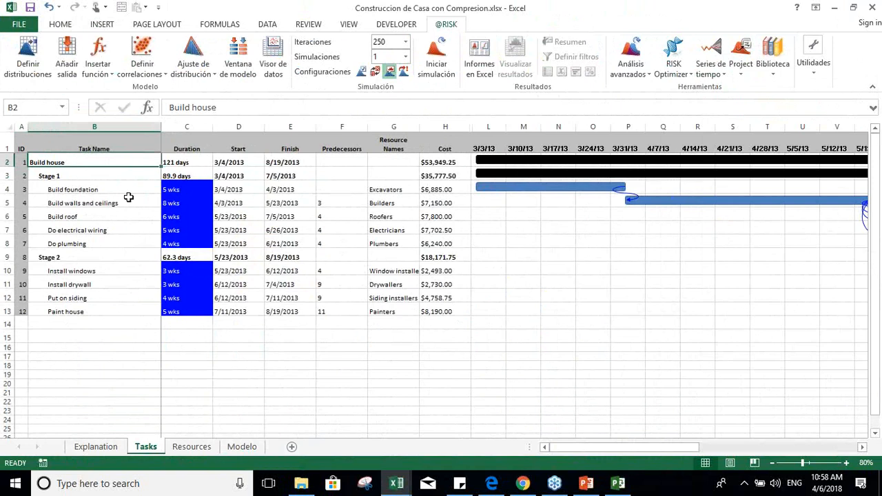
Step: Compare the Microsoft Project schedule with the imported task table on Excel's Tasks sheet
{"action": "left_click", "coordinate": [618, 483]}
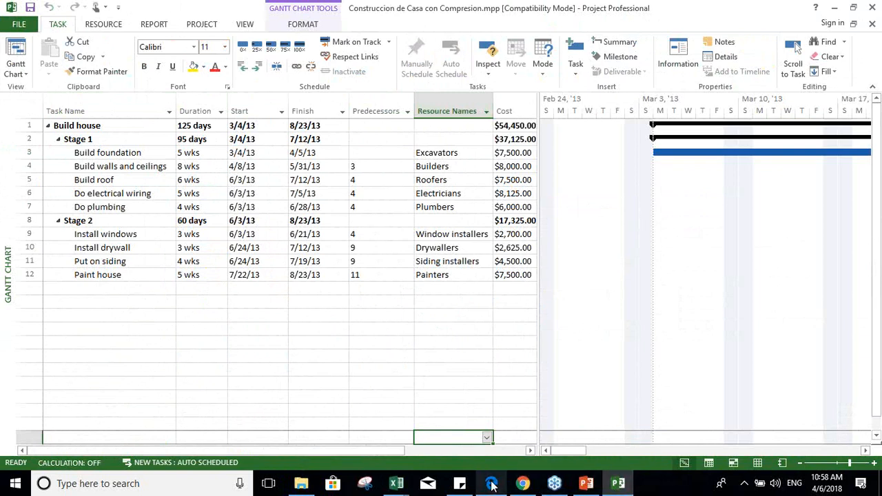
{"action": "left_click", "coordinate": [413, 485]}
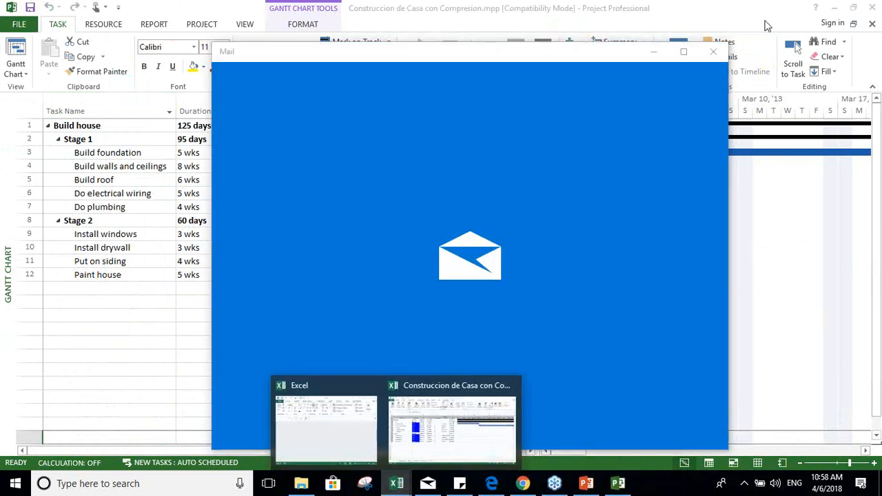
{"action": "left_click", "coordinate": [713, 59]}
{"action": "left_click", "coordinate": [397, 483]}
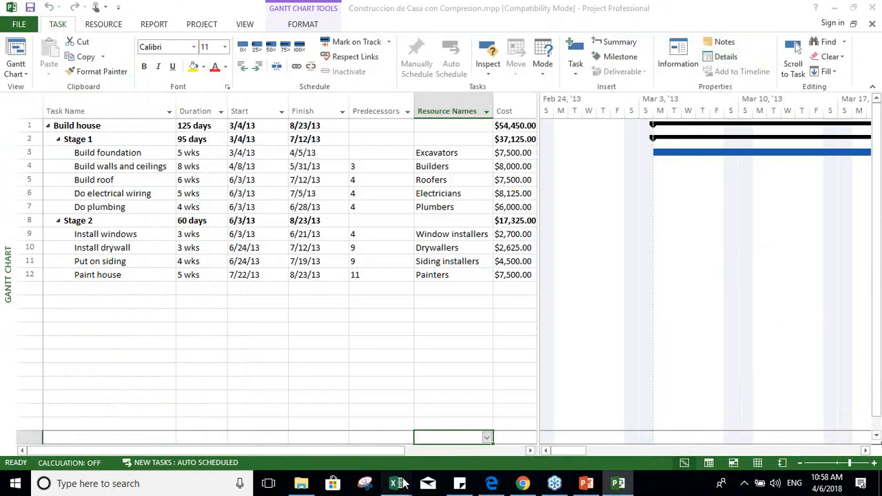
{"action": "left_click", "coordinate": [402, 427]}
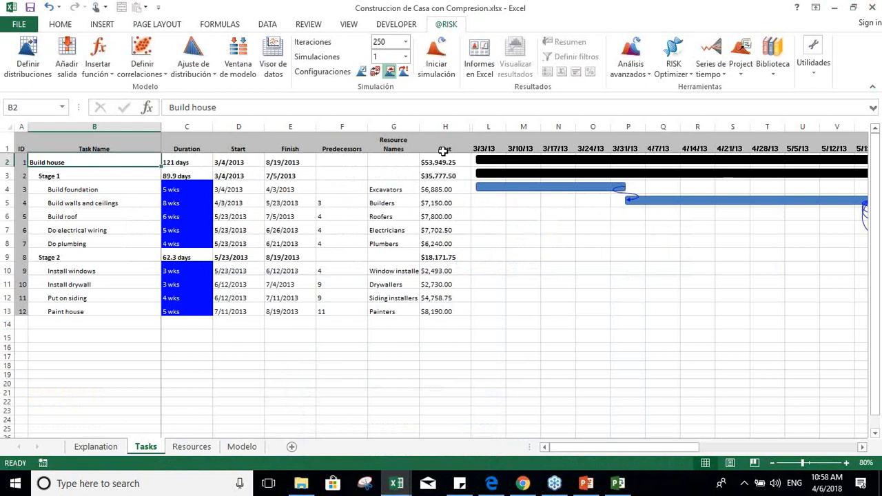
{"action": "left_click", "coordinate": [739, 78]}
{"action": "mouse_move", "coordinate": [815, 173]}
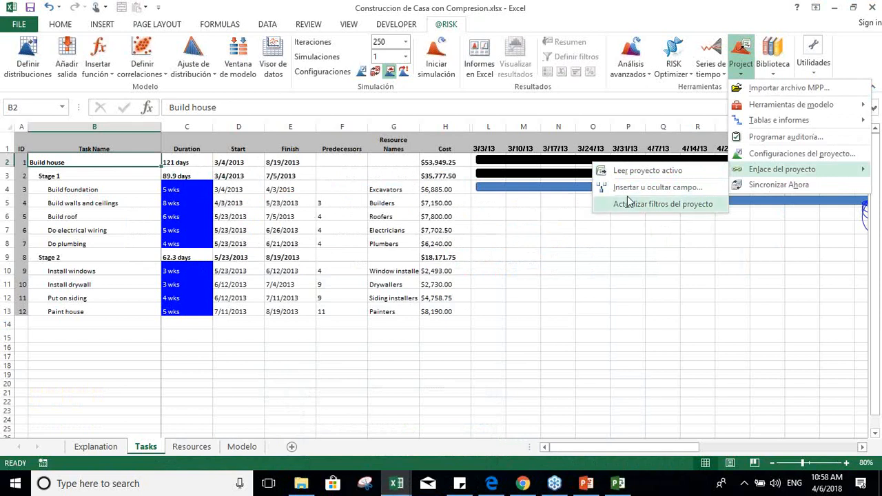
{"action": "mouse_move", "coordinate": [770, 128]}
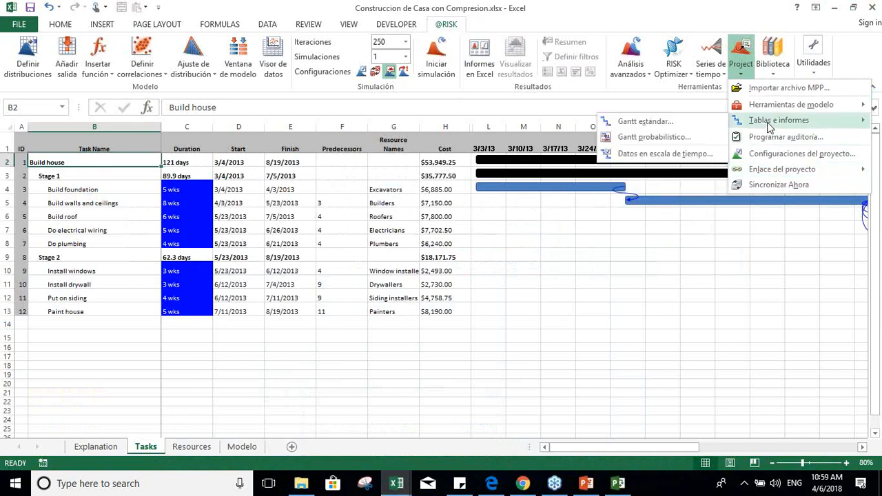
{"action": "left_click", "coordinate": [644, 121]}
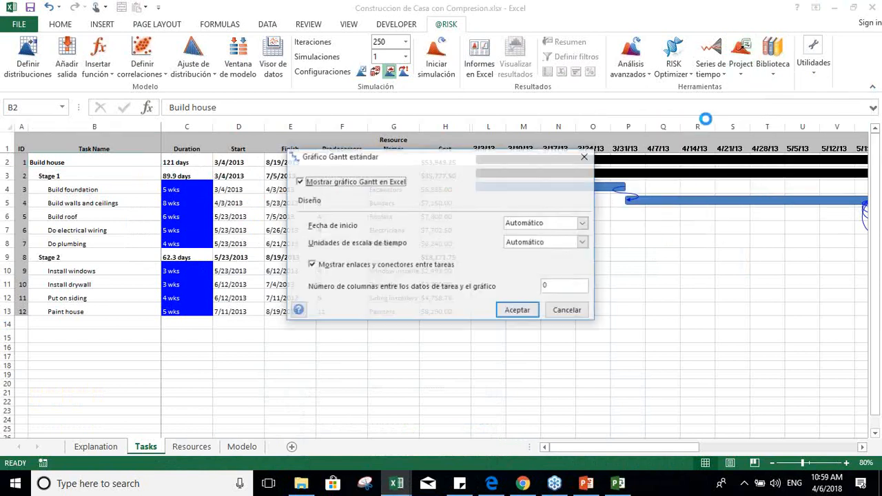
{"action": "left_click", "coordinate": [299, 182]}
{"action": "left_click", "coordinate": [509, 311]}
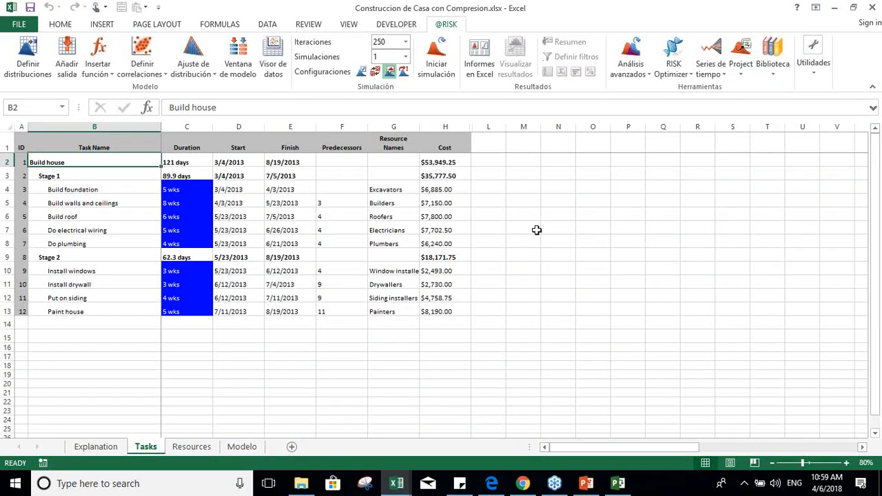
{"action": "left_click", "coordinate": [742, 69]}
{"action": "mouse_move", "coordinate": [783, 124]}
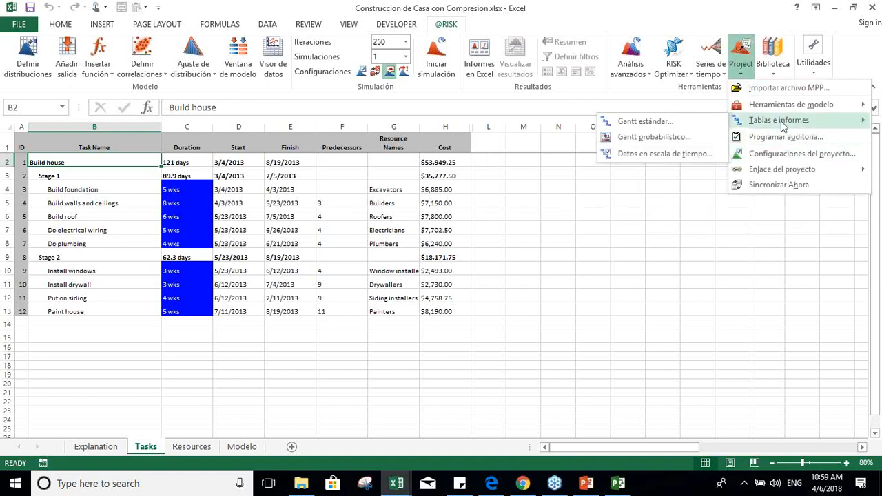
{"action": "left_click", "coordinate": [706, 125]}
{"action": "left_click", "coordinate": [299, 182]}
{"action": "left_click", "coordinate": [521, 318]}
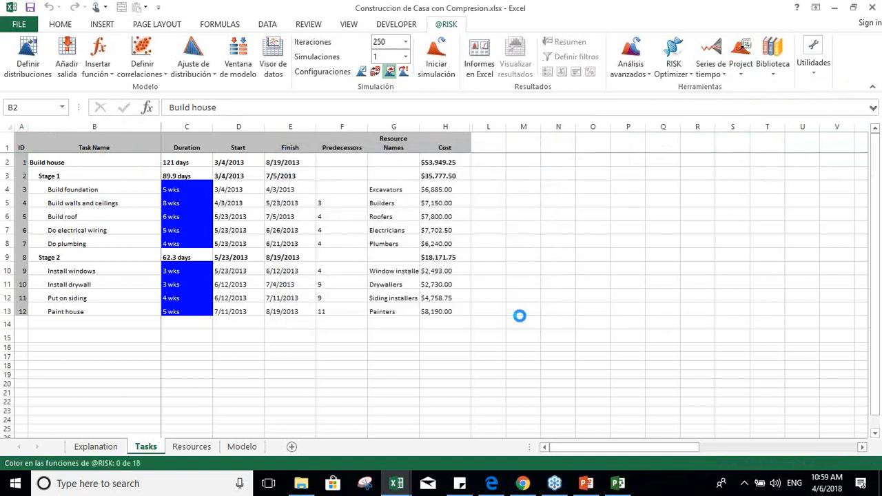
Step: Examine the RiskPert formulas in the Duration column for the Stage 1 tasks on the Tasks sheet
{"action": "left_click", "coordinate": [536, 266]}
{"action": "key", "text": "Left"}
{"action": "key", "text": "Left"}
{"action": "key", "text": "Left"}
{"action": "key", "text": "Left"}
{"action": "key", "text": "Left"}
{"action": "key", "text": "Left"}
{"action": "key", "text": "Left"}
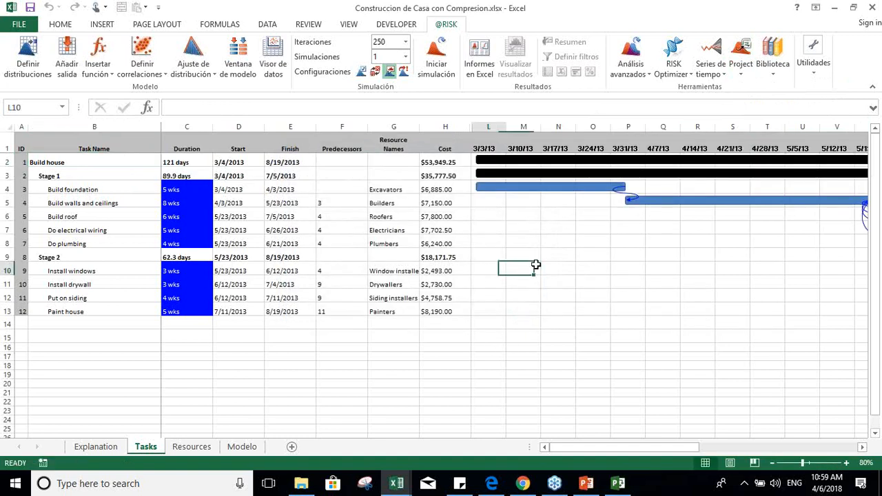
{"action": "key", "text": "Up"}
{"action": "key", "text": "Up"}
{"action": "key", "text": "Up"}
{"action": "key", "text": "Up"}
{"action": "key", "text": "Up"}
{"action": "key", "text": "Up"}
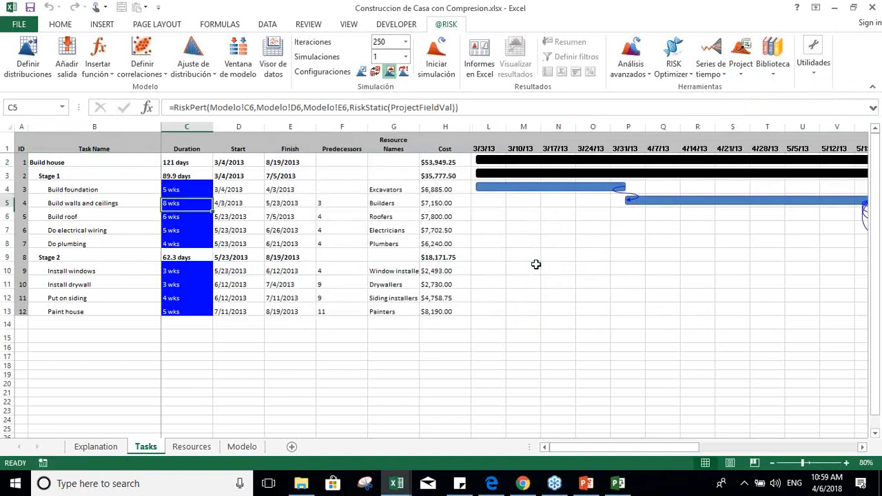
{"action": "key", "text": "Left"}
{"action": "key", "text": "Right"}
{"action": "key", "text": "Down"}
{"action": "key", "text": "Down"}
{"action": "key", "text": "Down"}
{"action": "key", "text": "Up"}
{"action": "key", "text": "Up"}
{"action": "key", "text": "Up"}
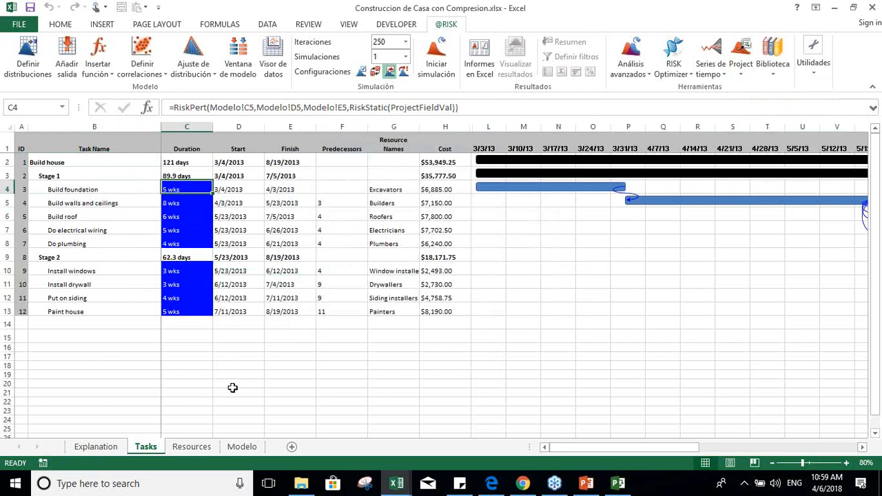
Step: Review the list of construction tasks on the Modelo sheet, from Construir bases to Pintar casa
{"action": "left_click", "coordinate": [241, 445]}
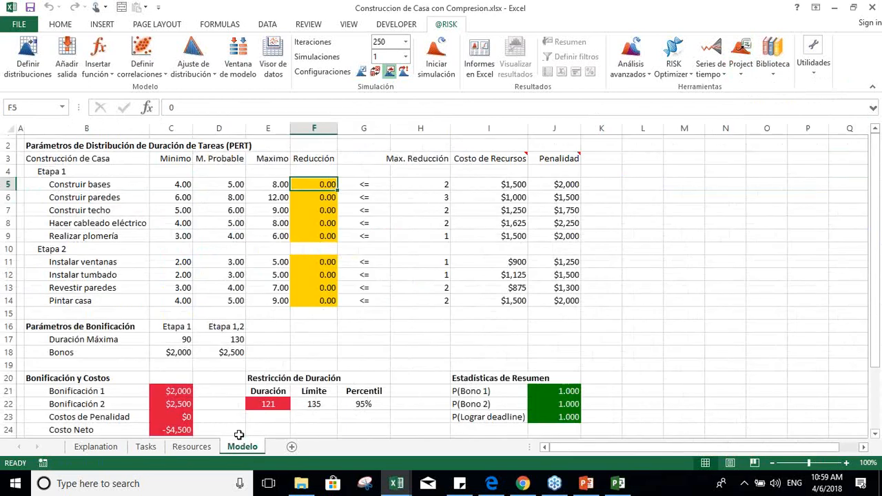
{"action": "left_click", "coordinate": [92, 184]}
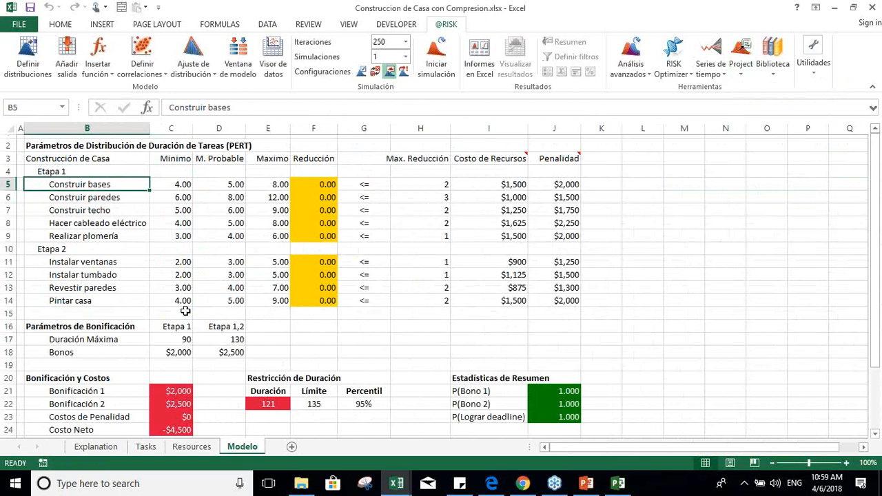
{"action": "key", "text": "Down"}
{"action": "key", "text": "Up"}
{"action": "key", "text": "Down"}
{"action": "key", "text": "Down"}
{"action": "key", "text": "Down"}
{"action": "key", "text": "Down"}
{"action": "key", "text": "Down"}
{"action": "key", "text": "Down"}
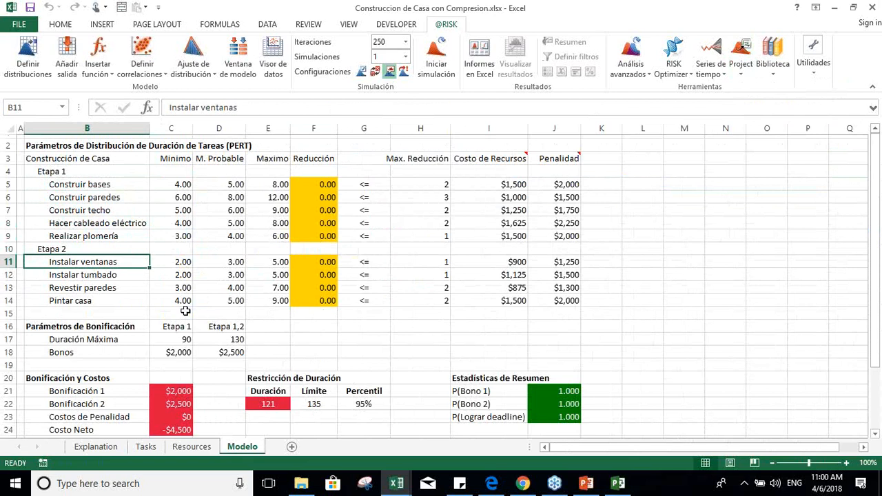
{"action": "key", "text": "Down"}
{"action": "key", "text": "Down"}
{"action": "key", "text": "Down"}
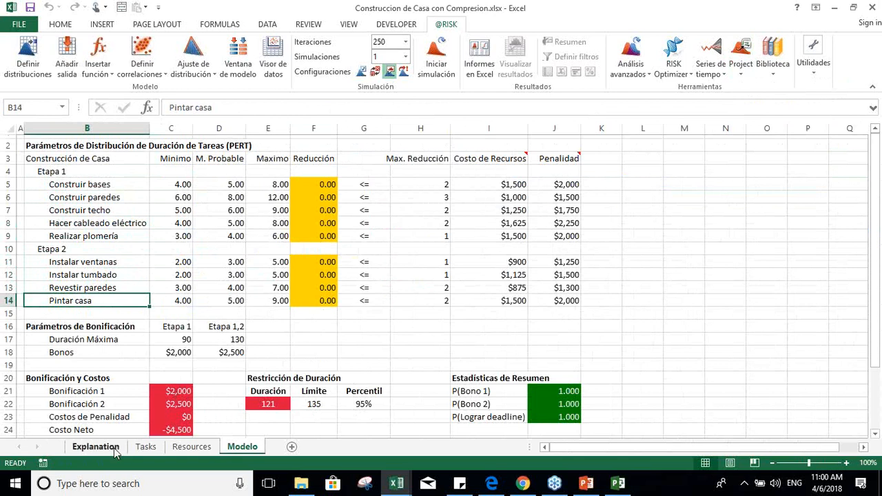
Step: Inspect the enlarged PERT distribution of the Build foundation duration on the Tasks sheet, and close it without changes
{"action": "left_click", "coordinate": [145, 446]}
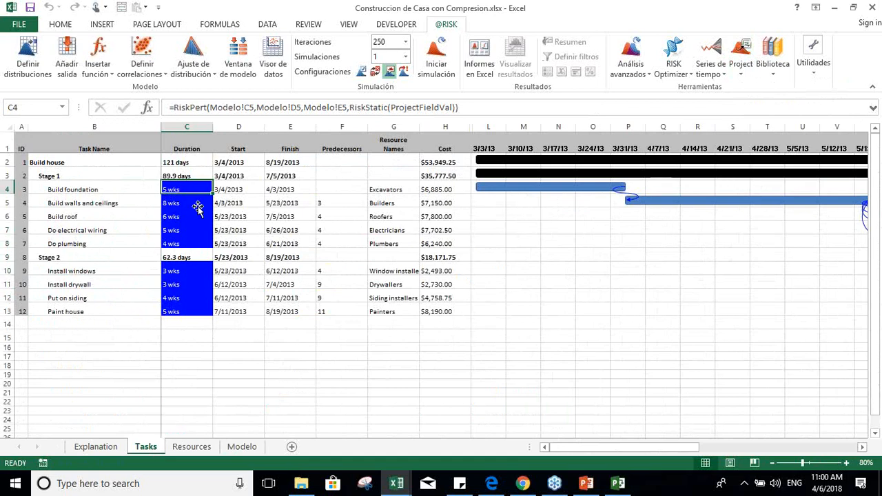
{"action": "left_click", "coordinate": [38, 56]}
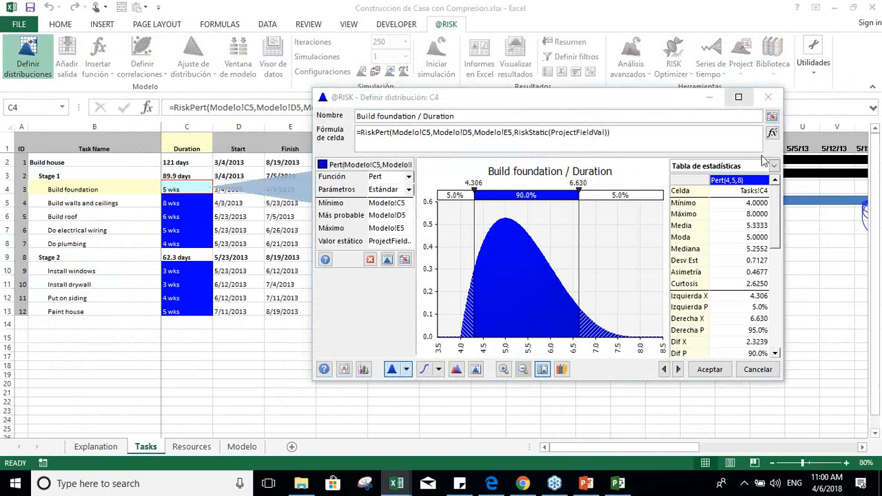
{"action": "left_click", "coordinate": [738, 97]}
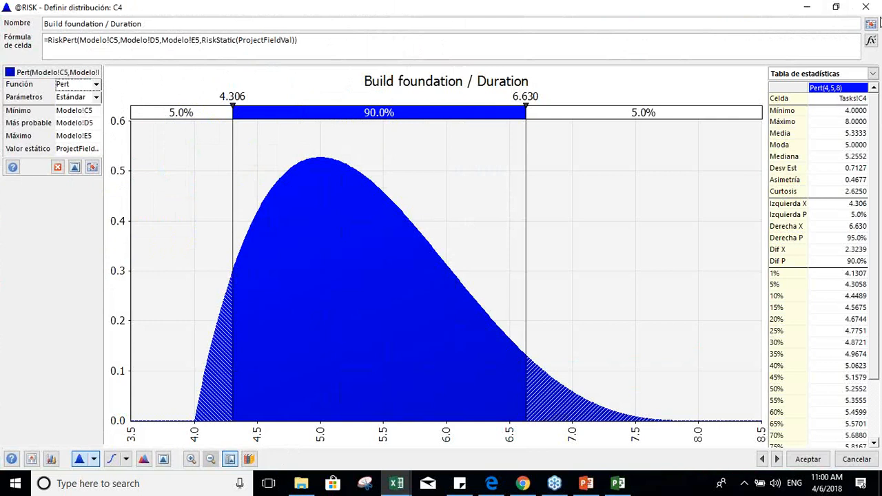
{"action": "left_click", "coordinate": [879, 59]}
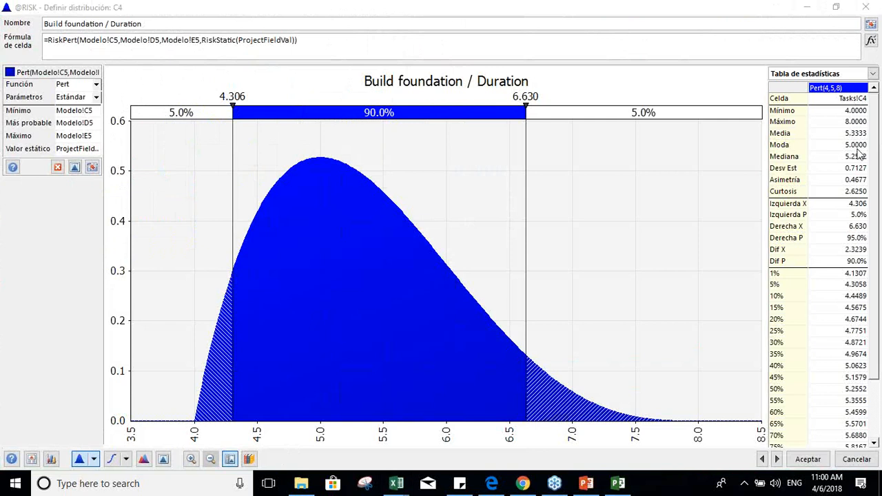
{"action": "left_click", "coordinate": [849, 459]}
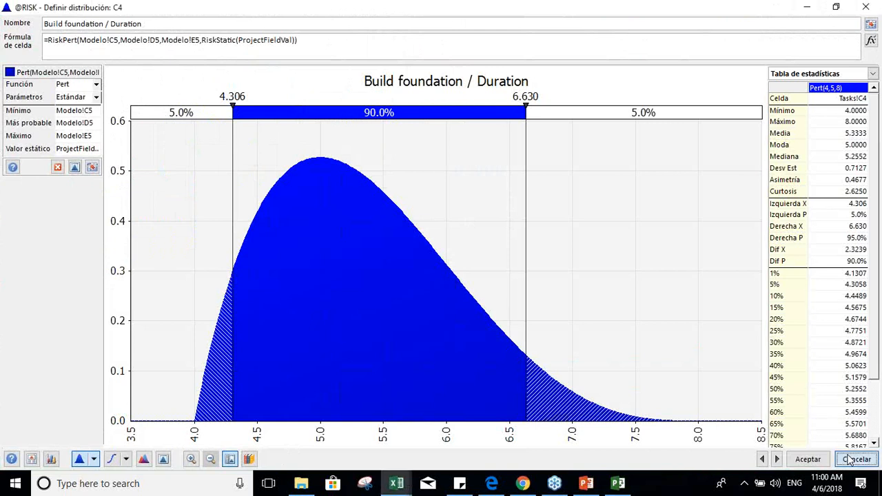
Step: Inspect the PERT distribution of the Build walls and ceilings duration and close it without changes
{"action": "key", "text": "Down"}
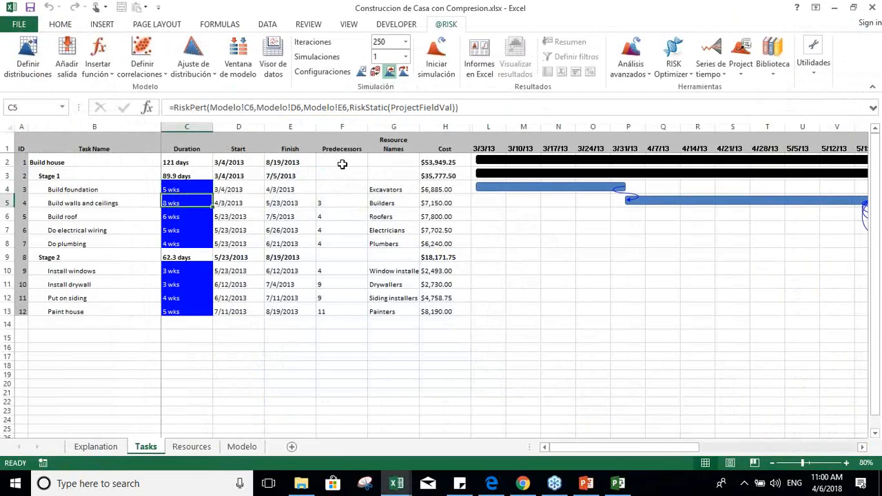
{"action": "left_click", "coordinate": [29, 69]}
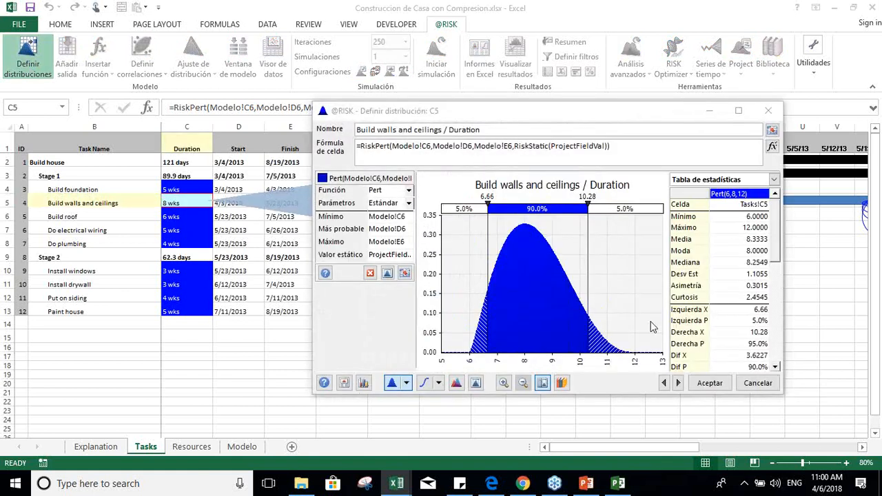
{"action": "left_click", "coordinate": [748, 383]}
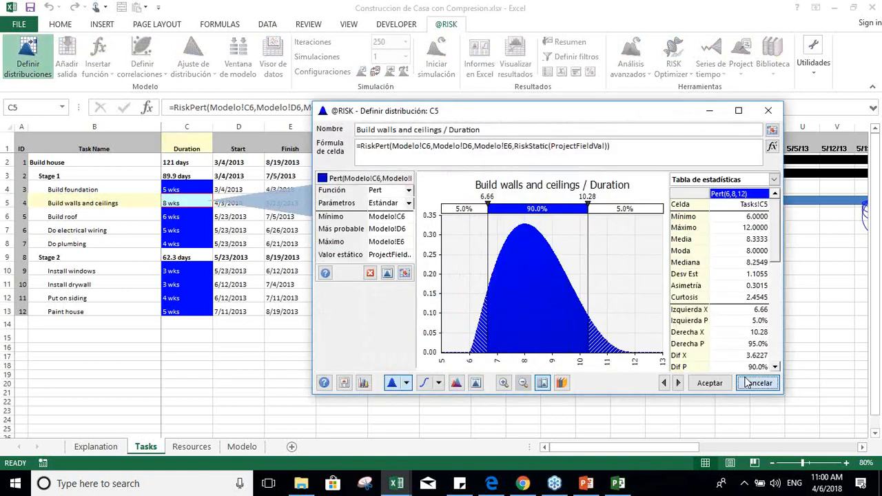
Step: Check the minimum, most likely and maximum duration formulas of Construir bases on the Modelo sheet
{"action": "left_click", "coordinate": [240, 446]}
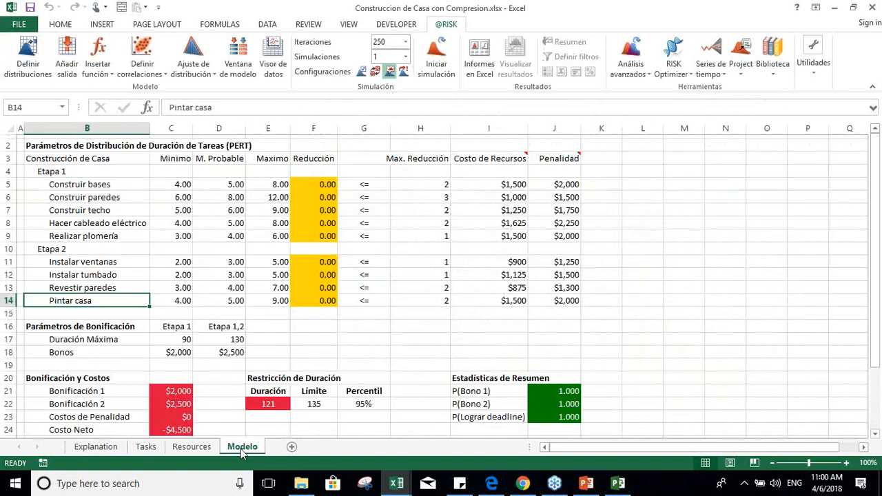
{"action": "left_click", "coordinate": [172, 185]}
{"action": "key", "text": "Right"}
{"action": "key", "text": "Right"}
{"action": "key", "text": "Right"}
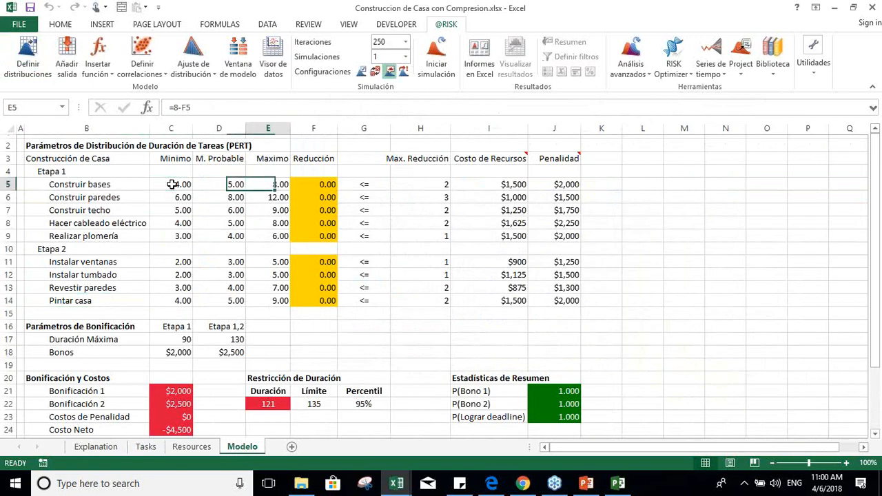
{"action": "key", "text": "Left"}
{"action": "key", "text": "Left"}
{"action": "key", "text": "Left"}
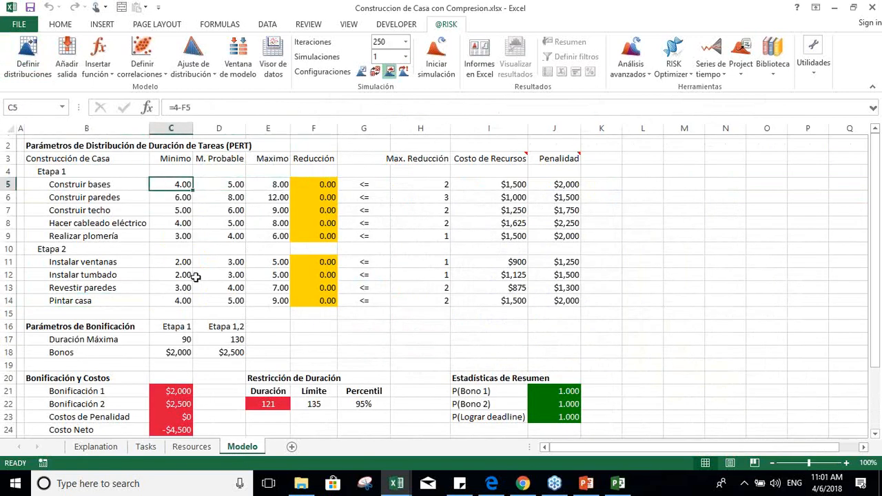
Step: Review the resource names listed on the Resources sheet
{"action": "left_click", "coordinate": [150, 448]}
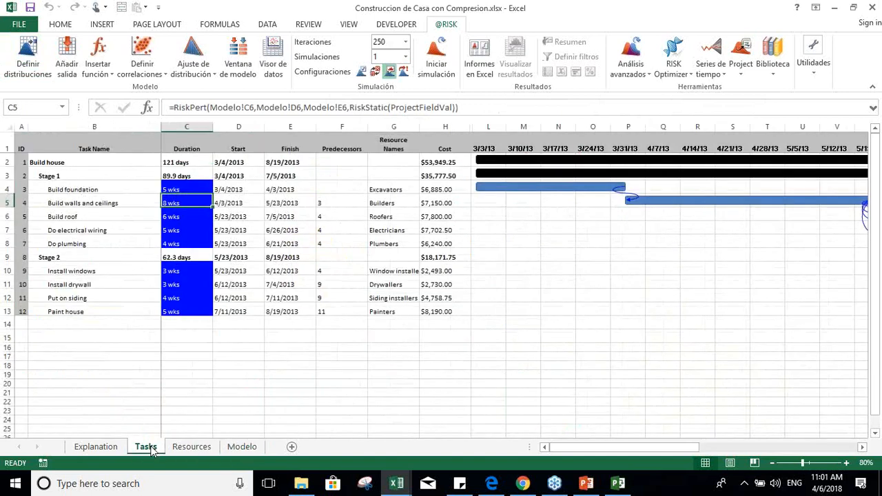
{"action": "left_click", "coordinate": [192, 447]}
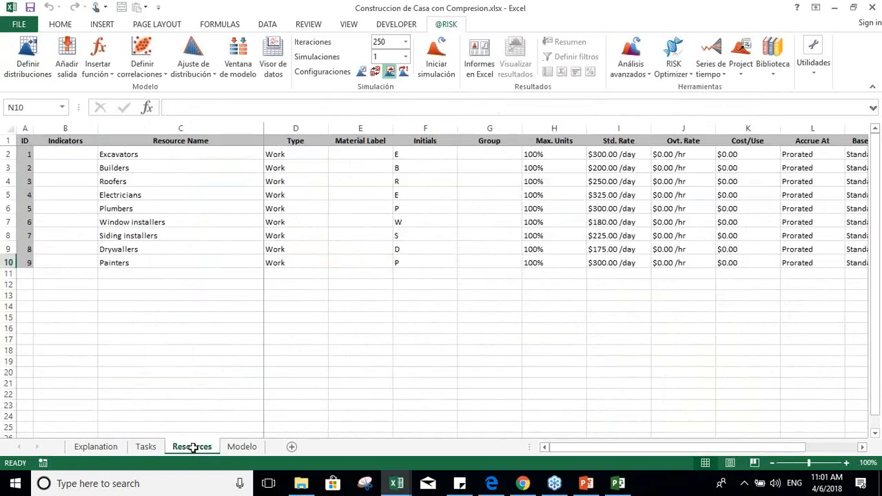
{"action": "left_click", "coordinate": [205, 179]}
{"action": "key", "text": "Up"}
{"action": "key", "text": "Up"}
{"action": "left_click", "coordinate": [205, 180]}
{"action": "key", "text": "Down"}
{"action": "key", "text": "Down"}
{"action": "key", "text": "Down"}
{"action": "key", "text": "Up"}
{"action": "key", "text": "Up"}
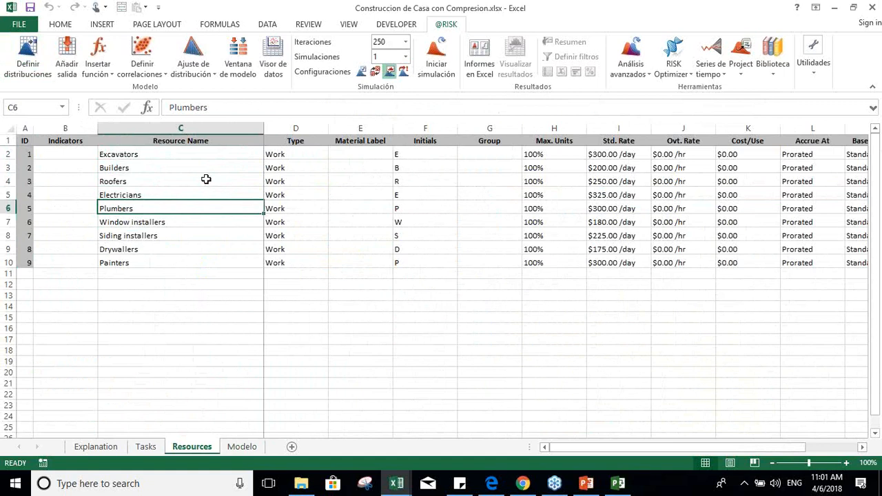
{"action": "key", "text": "Down"}
{"action": "key", "text": "Down"}
{"action": "key", "text": "Down"}
{"action": "key", "text": "Down"}
{"action": "key", "text": "Down"}
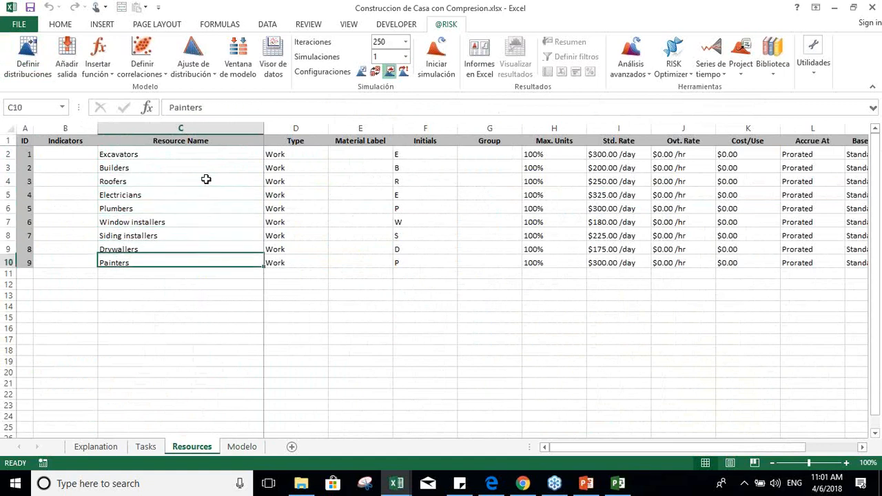
{"action": "key", "text": "Up"}
{"action": "key", "text": "Up"}
{"action": "key", "text": "Up"}
{"action": "key", "text": "Up"}
{"action": "key", "text": "Up"}
{"action": "key", "text": "Up"}
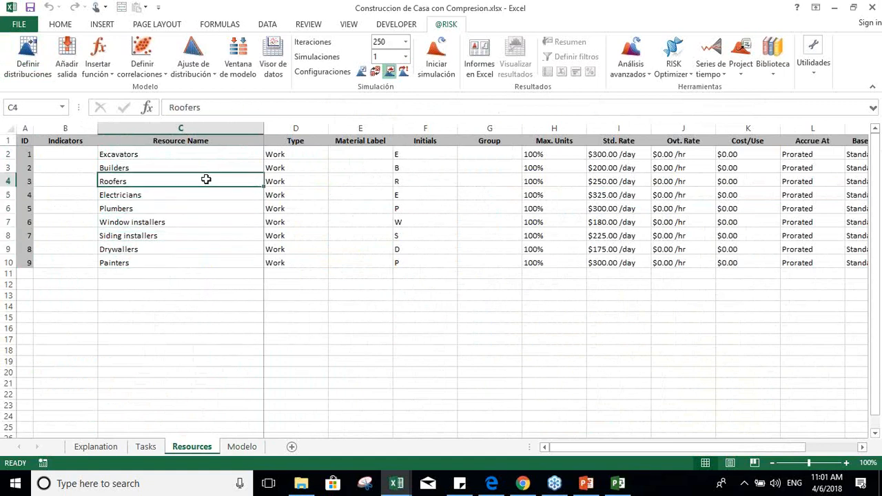
Step: Review the standard daily rates of the resources from Excavators to Painters
{"action": "key", "text": "Right"}
{"action": "key", "text": "Right"}
{"action": "key", "text": "Right"}
{"action": "key", "text": "Right"}
{"action": "key", "text": "Right"}
{"action": "key", "text": "Right"}
{"action": "key", "text": "Up"}
{"action": "key", "text": "Up"}
{"action": "key", "text": "Down"}
{"action": "key", "text": "Down"}
{"action": "key", "text": "Down"}
{"action": "key", "text": "Down"}
{"action": "key", "text": "Down"}
{"action": "key", "text": "Down"}
{"action": "key", "text": "Down"}
{"action": "key", "text": "Down"}
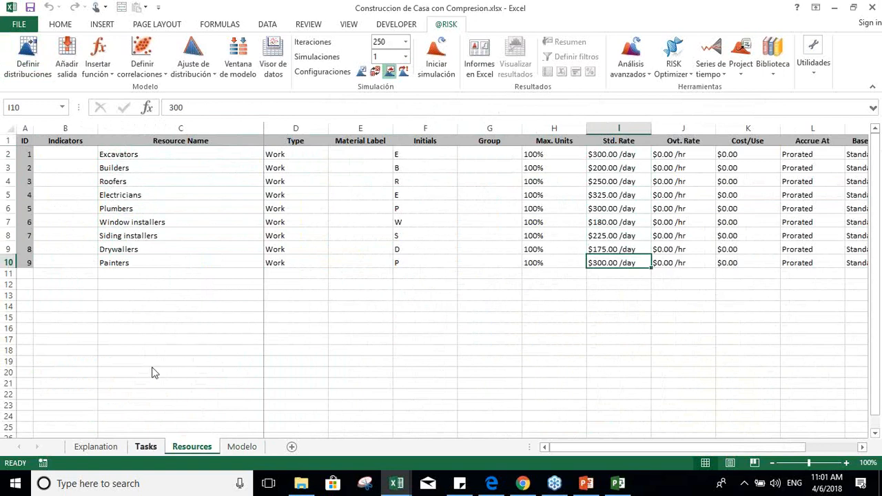
{"action": "left_click", "coordinate": [136, 452]}
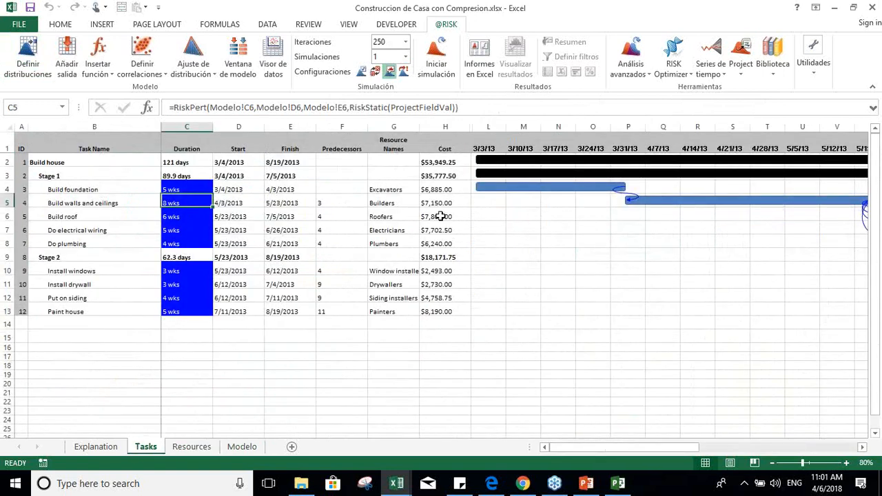
{"action": "left_click", "coordinate": [439, 161]}
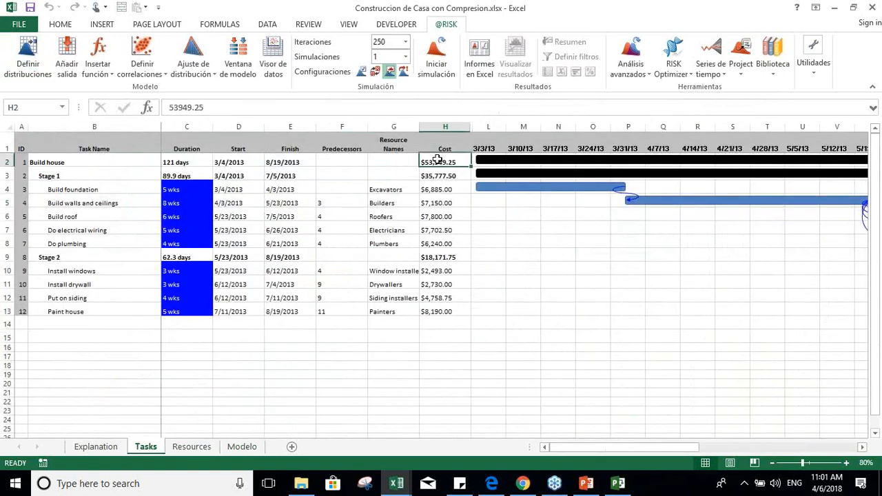
{"action": "key", "text": "Left"}
{"action": "key", "text": "Left"}
{"action": "key", "text": "Left"}
{"action": "key", "text": "Left"}
{"action": "key", "text": "Left"}
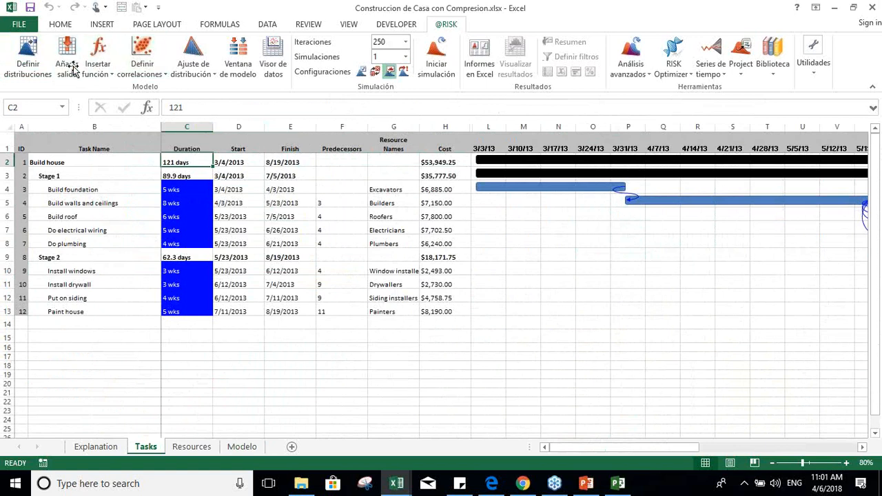
{"action": "left_click", "coordinate": [284, 162], "text": "ctrl"}
{"action": "left_click", "coordinate": [459, 163], "text": "ctrl"}
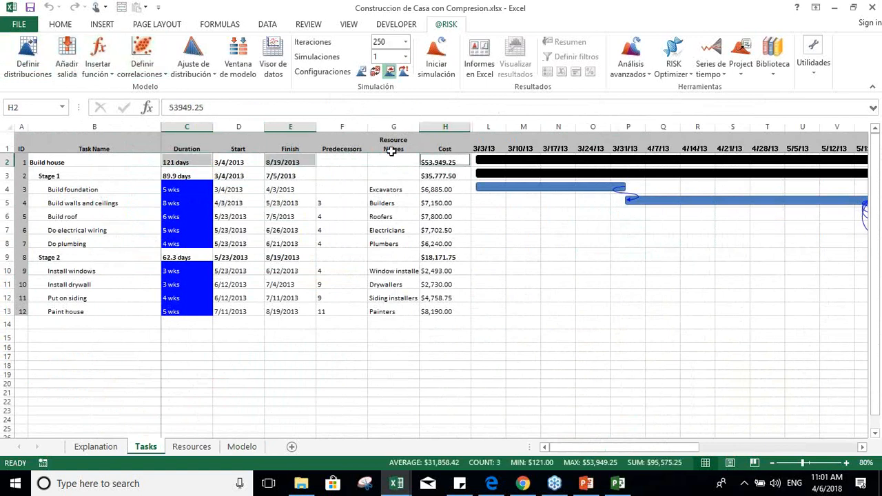
{"action": "left_click", "coordinate": [69, 59]}
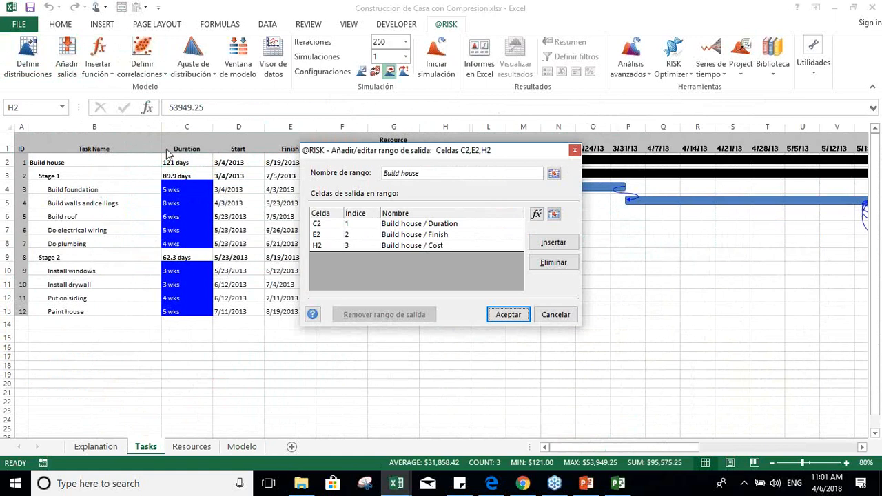
{"action": "left_click", "coordinate": [507, 314]}
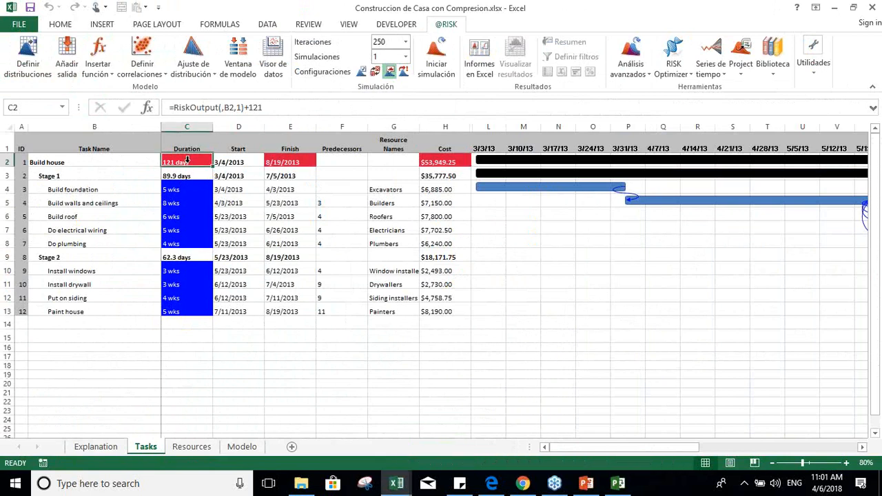
{"action": "left_click", "coordinate": [446, 69]}
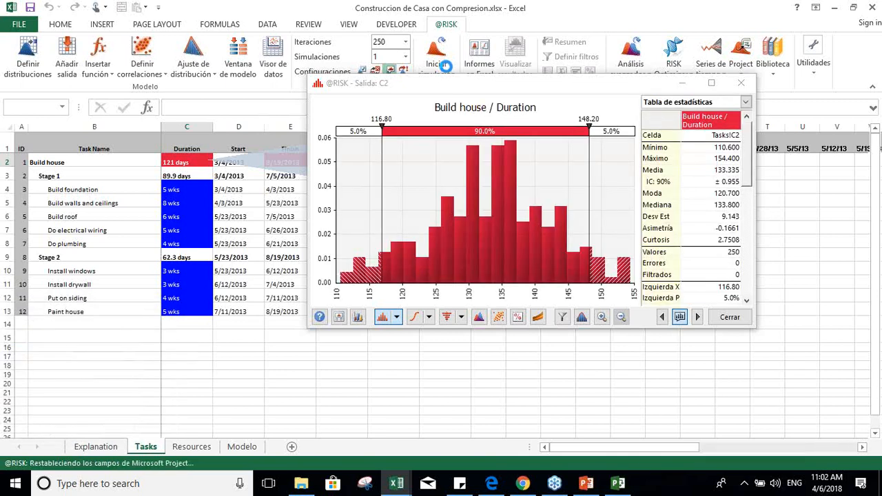
{"action": "left_click", "coordinate": [712, 83]}
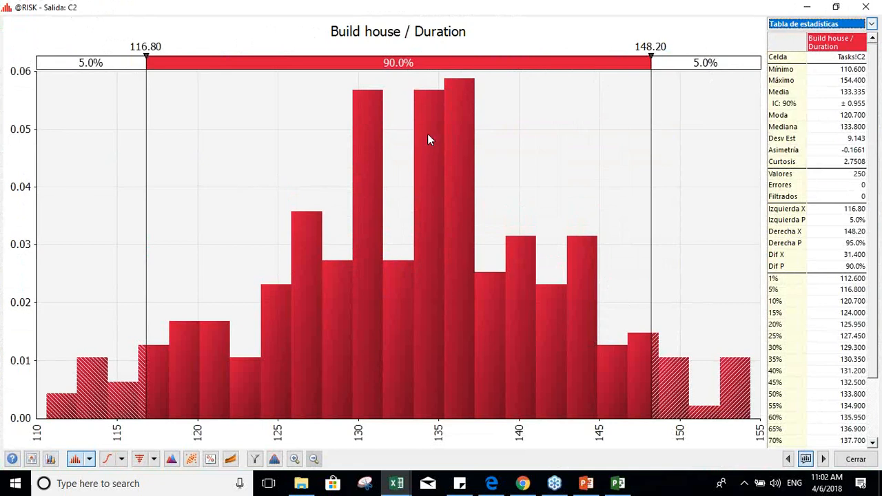
Step: Enter 90% as the central probability of the Build house duration graph and close the graph
{"action": "left_click", "coordinate": [400, 55]}
{"action": "left_click", "coordinate": [400, 52]}
{"action": "key", "text": "BackSpace"}
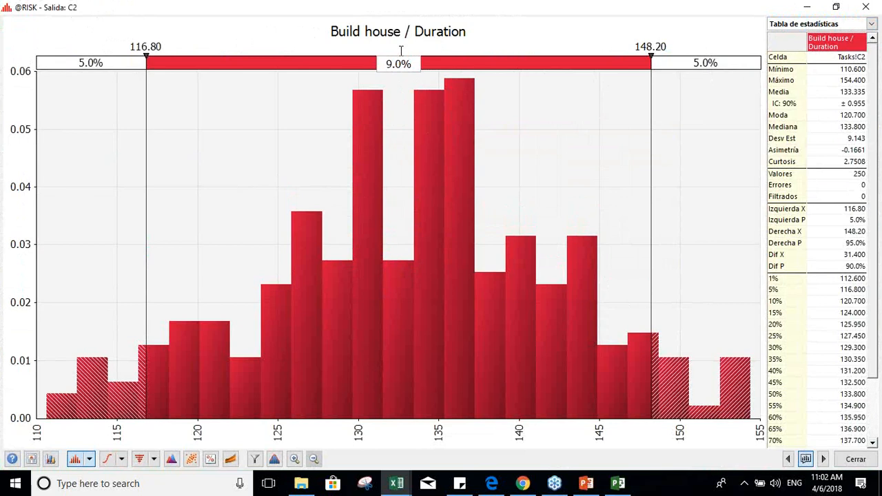
{"action": "type", "text": "0"}
{"action": "key", "text": "Tab"}
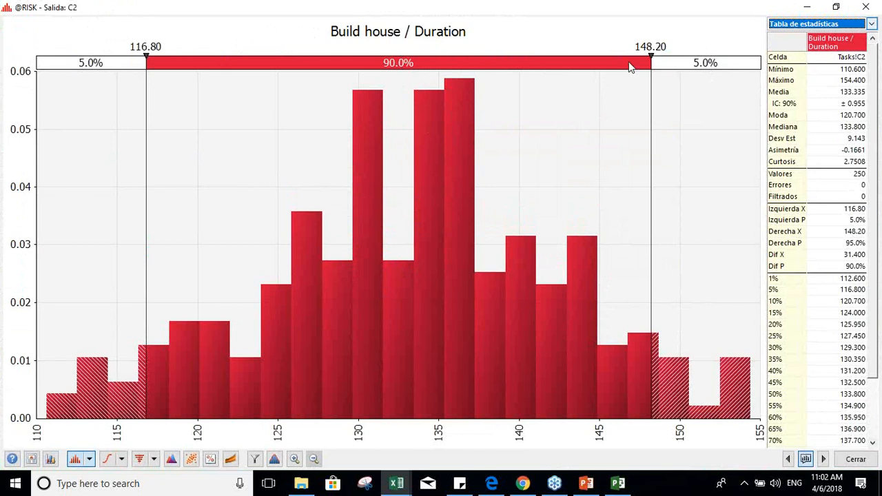
{"action": "left_click", "coordinate": [858, 462]}
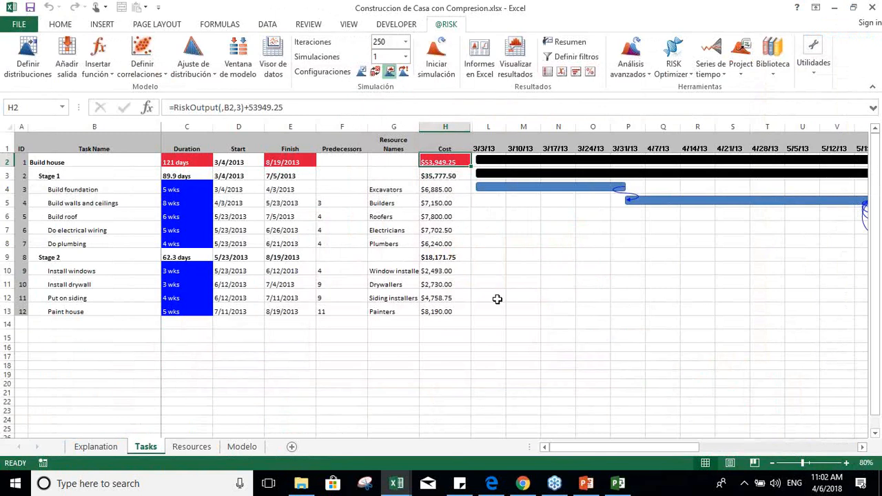
Step: Display the Build house finish results from cell E2 enlarged, set the central probability to 99%, and close the graph
{"action": "left_click", "coordinate": [290, 162]}
{"action": "left_click", "coordinate": [528, 61]}
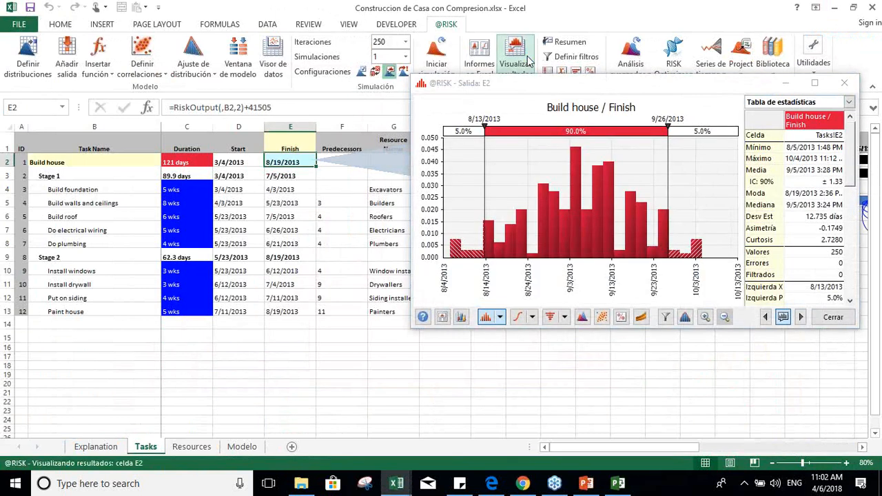
{"action": "left_click", "coordinate": [815, 82]}
{"action": "left_click", "coordinate": [359, 63]}
{"action": "key", "text": "Left"}
{"action": "key", "text": "BackSpace"}
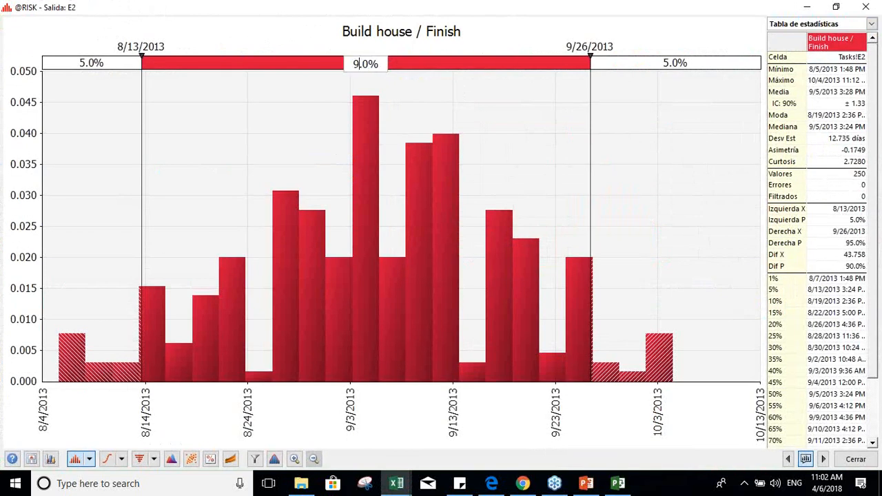
{"action": "type", "text": "9"}
{"action": "key", "text": "Return"}
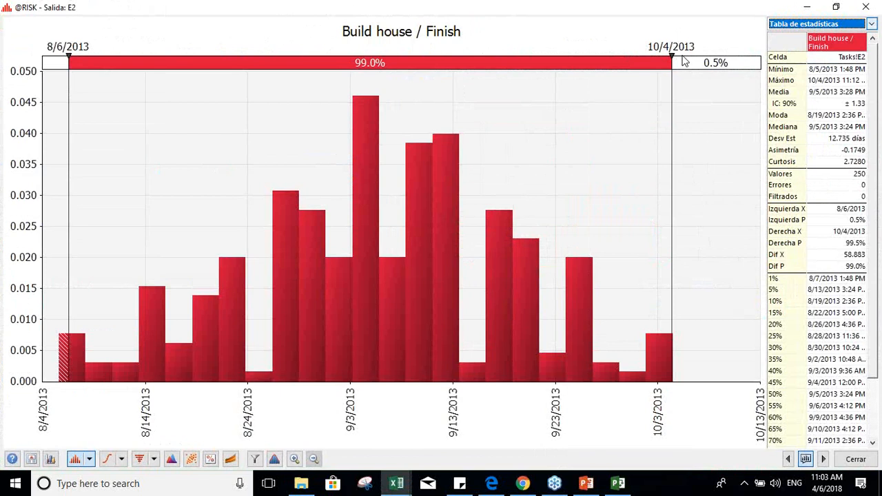
{"action": "left_click", "coordinate": [856, 459]}
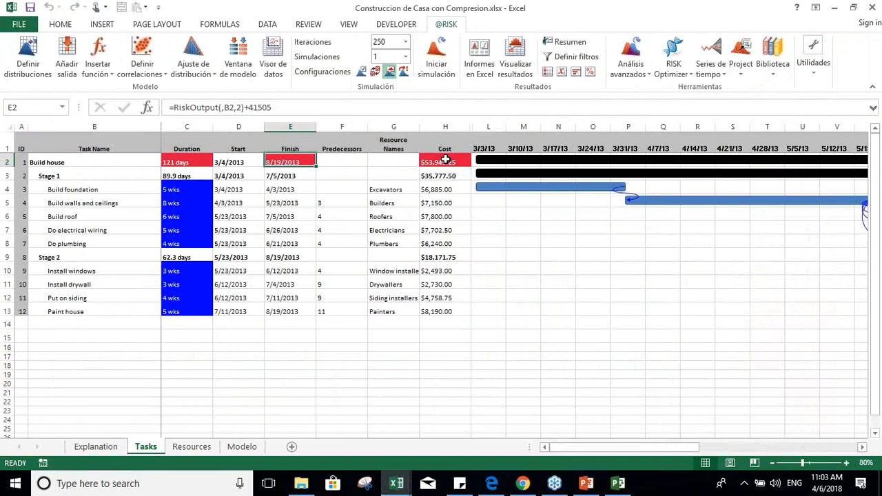
Step: Examine the simulated Build house cost distribution from cell H2 in an enlarged graph and close it
{"action": "left_click", "coordinate": [447, 160]}
{"action": "left_click", "coordinate": [513, 68]}
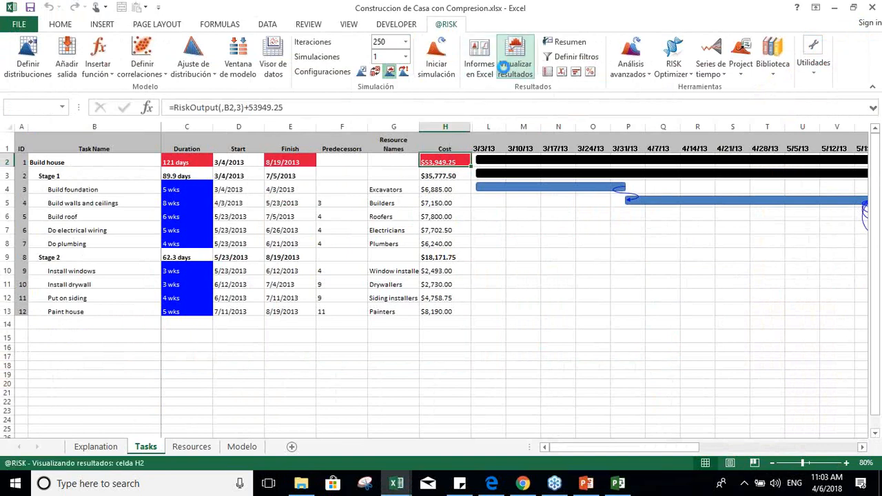
{"action": "left_click", "coordinate": [624, 194]}
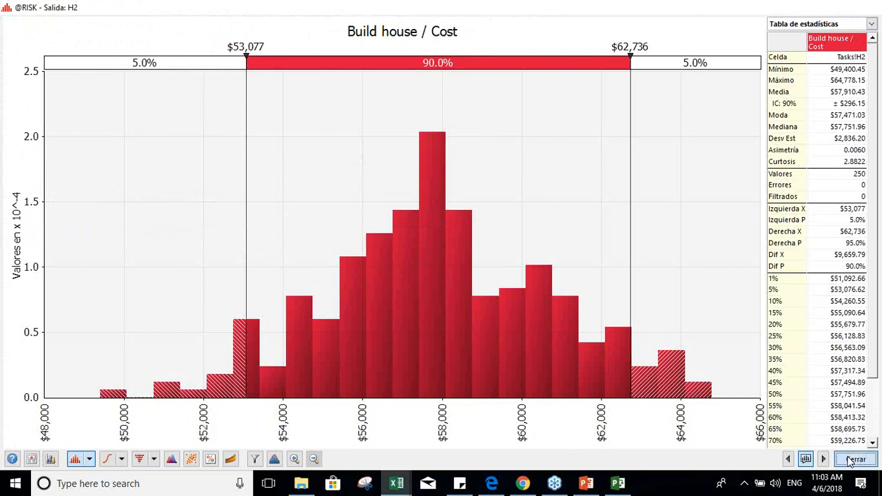
{"action": "left_click", "coordinate": [849, 460]}
Step: Check the Build house finish date in the Microsoft Project schedule and return to the Excel workbook
{"action": "left_click", "coordinate": [618, 483]}
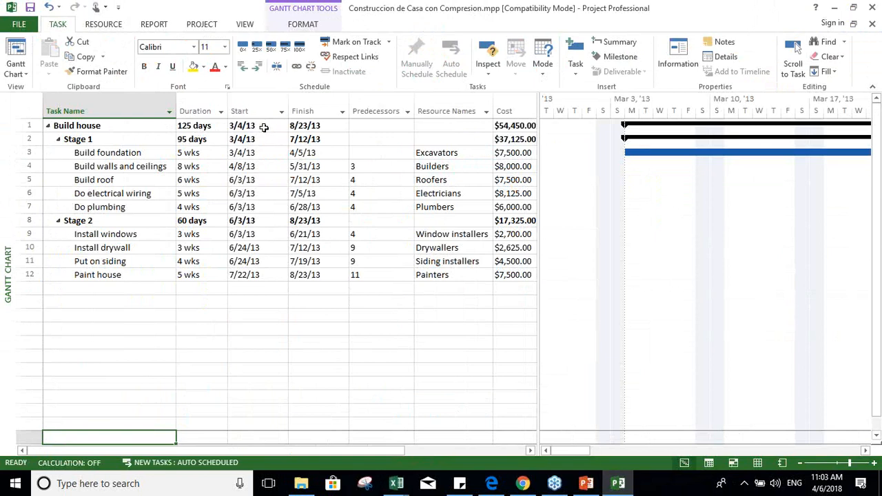
{"action": "left_click", "coordinate": [312, 127]}
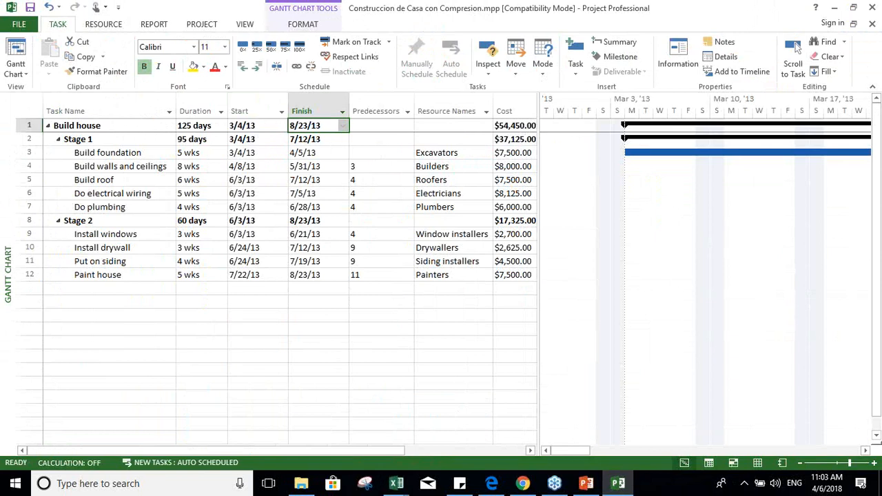
{"action": "mouse_move", "coordinate": [397, 481]}
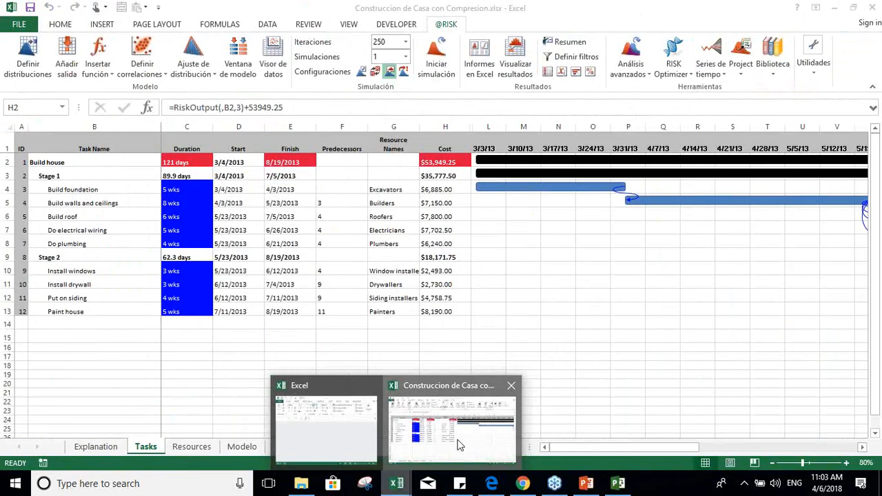
{"action": "left_click", "coordinate": [458, 444]}
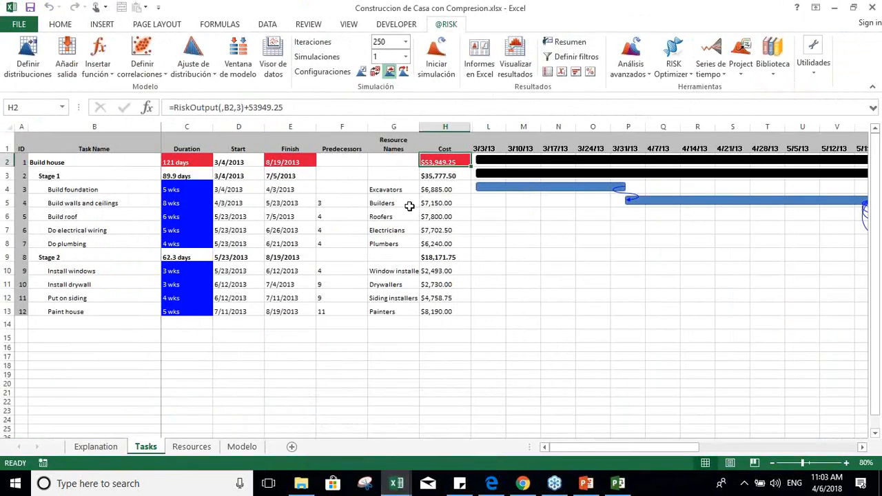
{"action": "left_click", "coordinate": [847, 464]}
{"action": "left_click", "coordinate": [847, 464]}
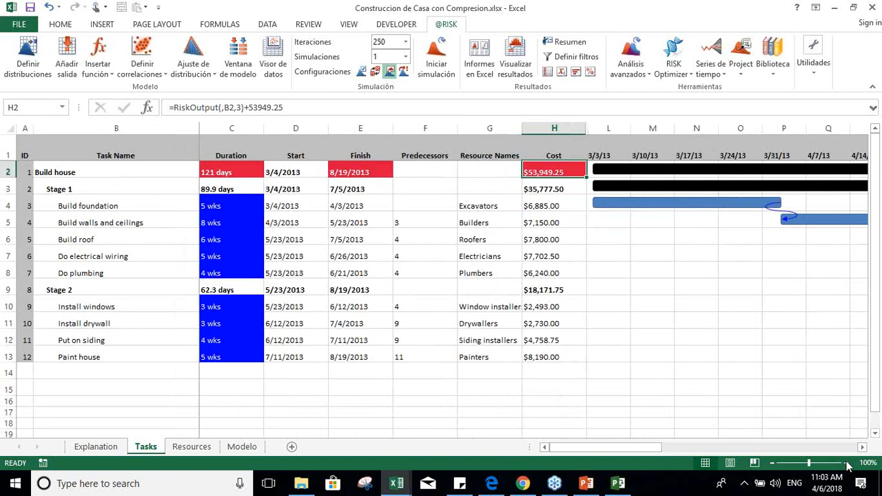
{"action": "left_click", "coordinate": [516, 66]}
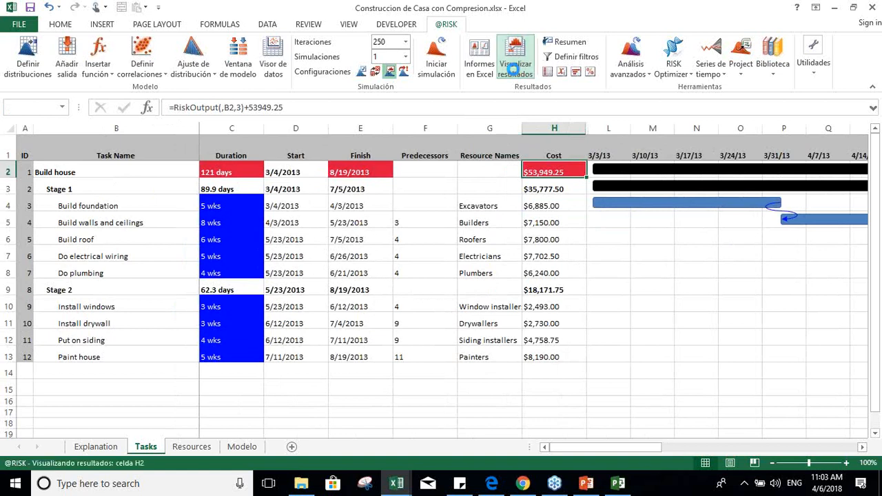
{"action": "left_click", "coordinate": [204, 326]}
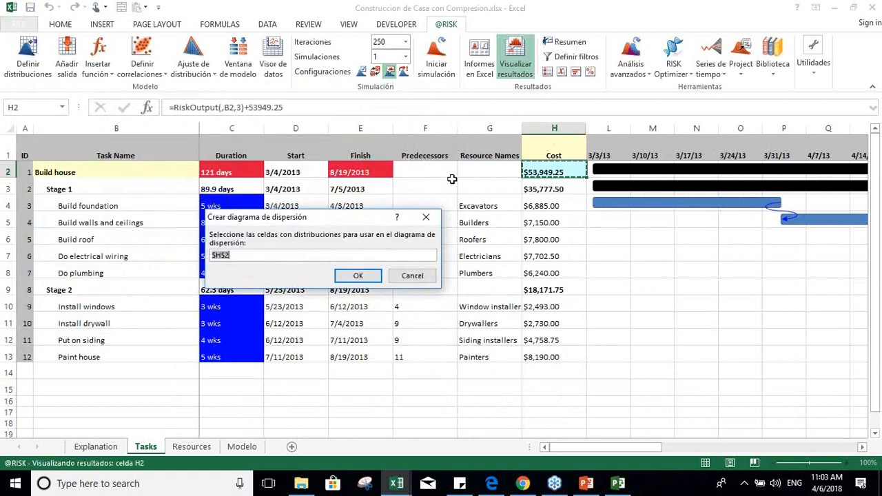
{"action": "left_click", "coordinate": [366, 173]}
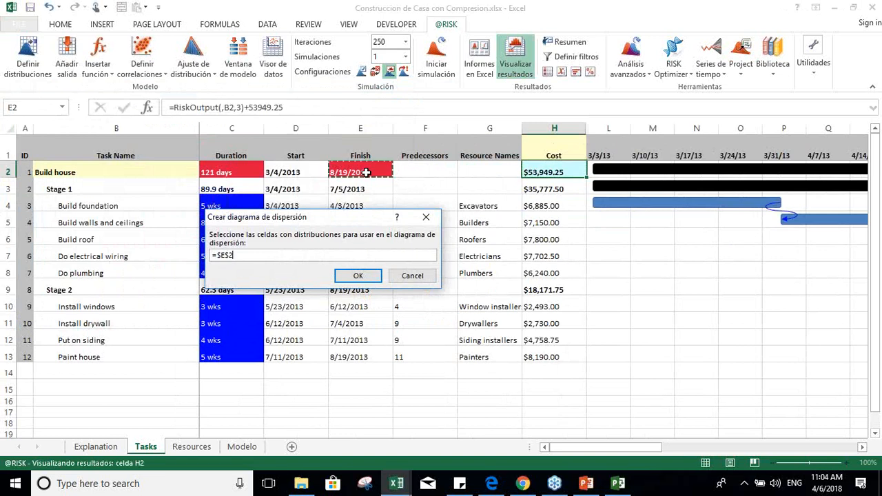
{"action": "left_click", "coordinate": [358, 276]}
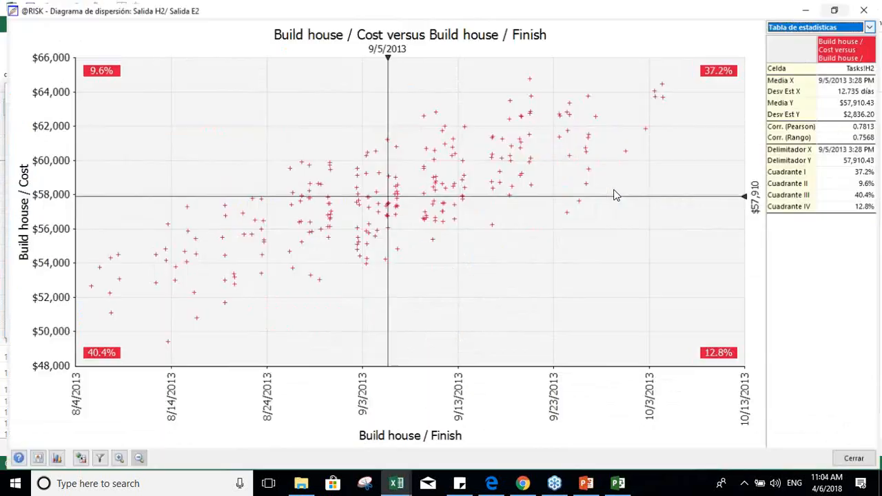
{"action": "left_click", "coordinate": [620, 189]}
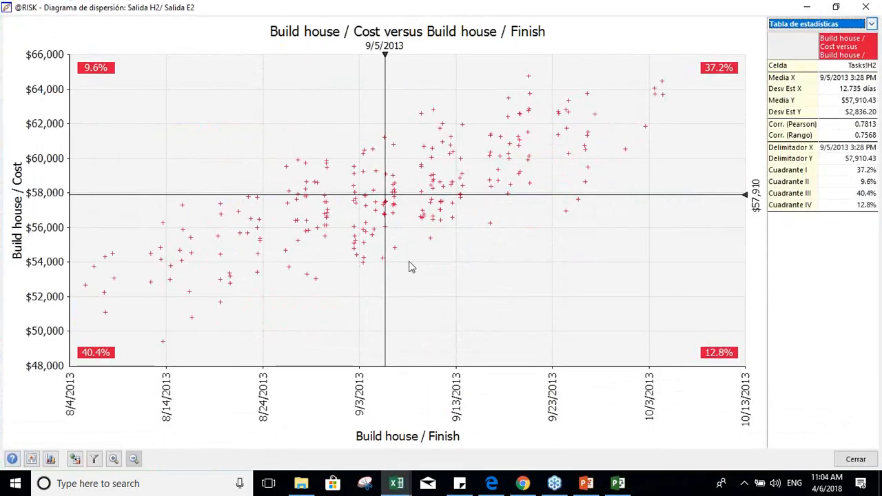
Step: Check the planned finish in Microsoft Project and move the scatter plot's vertical delimiter to 8/23/2013
{"action": "left_click", "coordinate": [619, 484]}
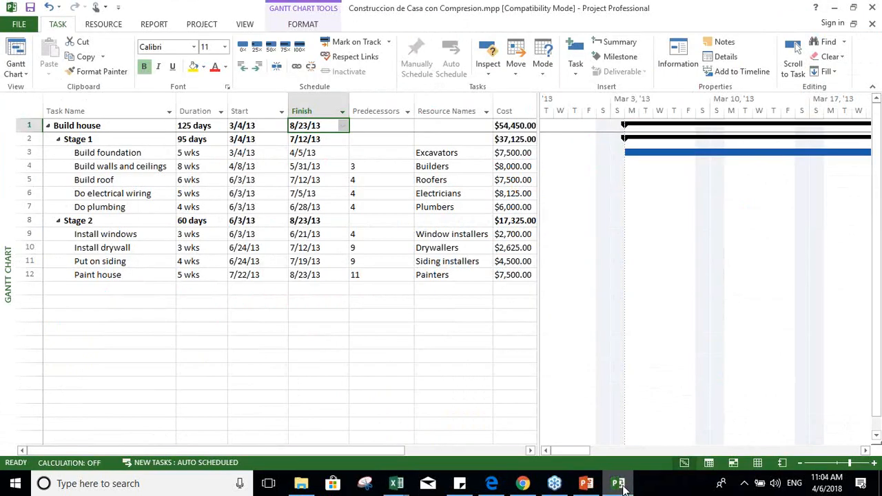
{"action": "left_click", "coordinate": [619, 485]}
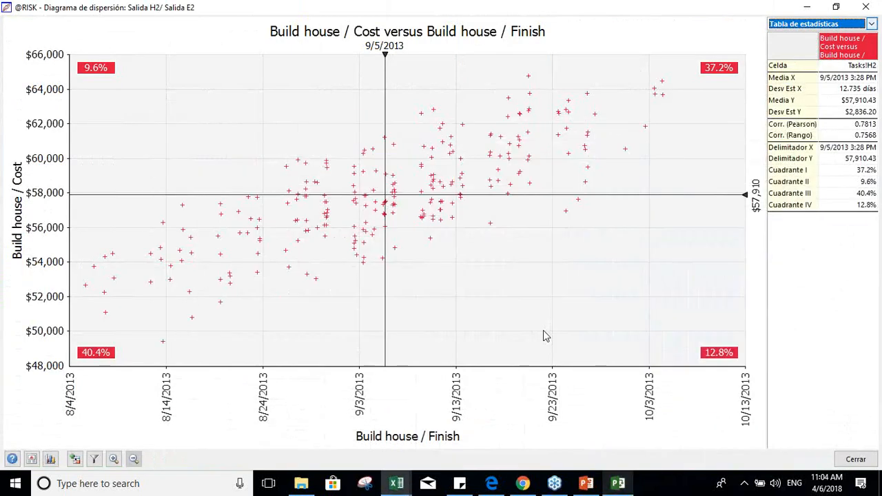
{"action": "left_click_drag", "start_coordinate": [388, 88], "coordinate": [256, 93]}
Step: Check the planned cost in Microsoft Project and set the scatter plot's horizontal delimiter to $54,450
{"action": "left_click", "coordinate": [616, 484]}
{"action": "left_click", "coordinate": [616, 484]}
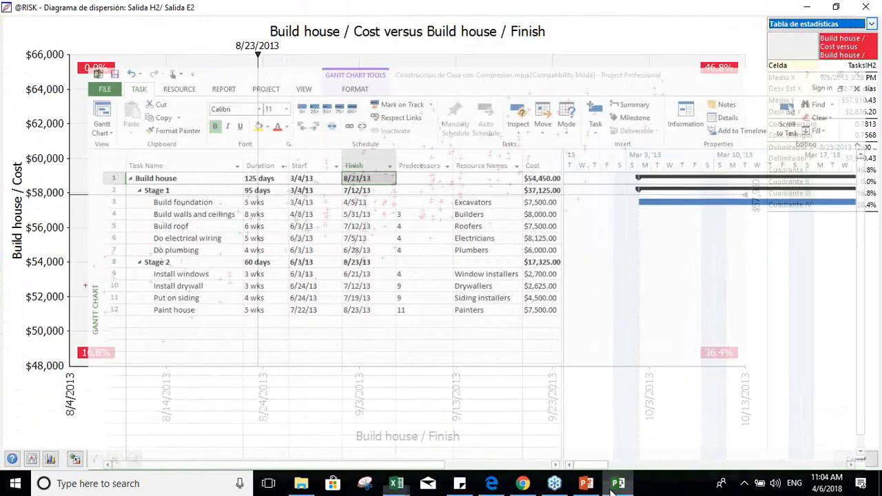
{"action": "left_click", "coordinate": [756, 200]}
{"action": "left_click", "coordinate": [755, 200]}
{"action": "key", "text": "Left"}
{"action": "key", "text": "Left"}
{"action": "key", "text": "Left"}
{"action": "key", "text": "BackSpace"}
{"action": "type", "text": "4"}
{"action": "key", "text": "Right"}
{"action": "key", "text": "Right"}
{"action": "key", "text": "BackSpace"}
{"action": "type", "text": "4"}
{"action": "key", "text": "Right"}
{"action": "key", "text": "BackSpace"}
{"action": "type", "text": "5"}
{"action": "key", "text": "Return"}
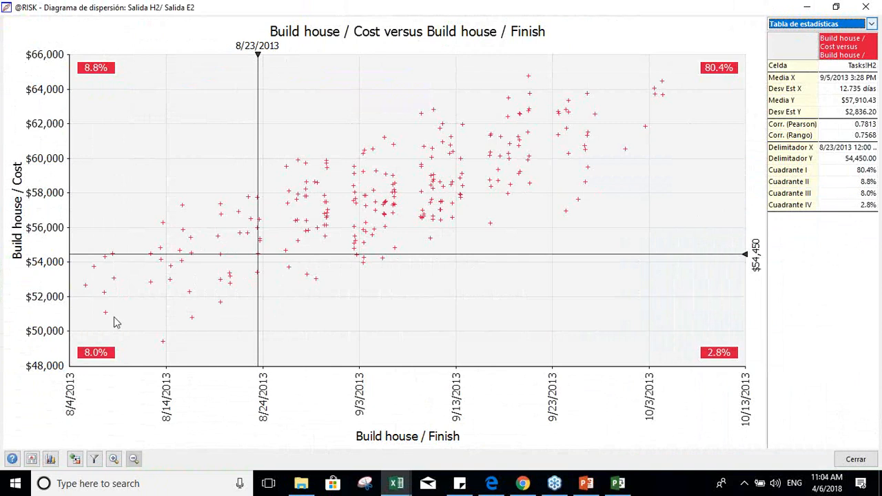
Step: Compare the scatter plot with the Microsoft Project schedule, and close the scatter plot and the cost graph
{"action": "left_click", "coordinate": [618, 483]}
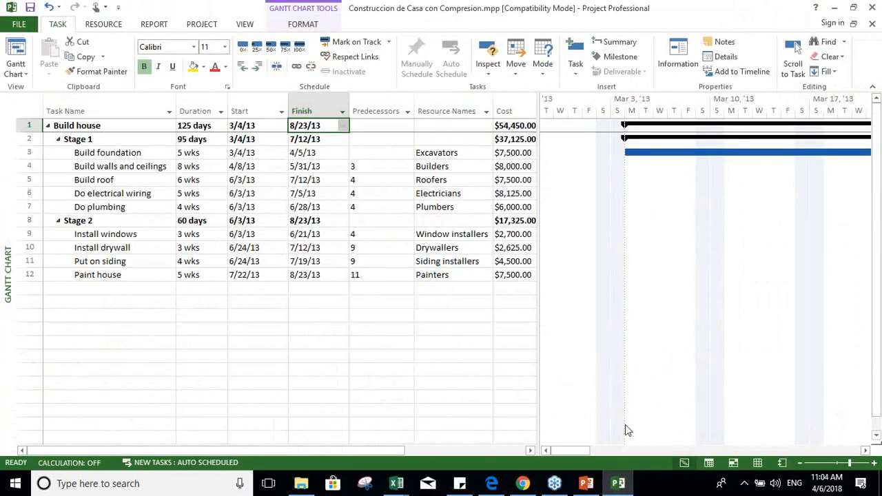
{"action": "left_click", "coordinate": [620, 484]}
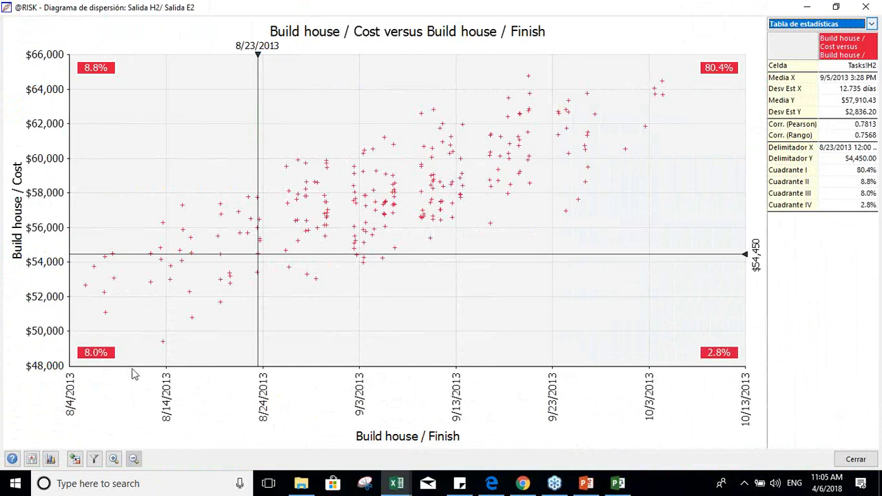
{"action": "left_click", "coordinate": [843, 462]}
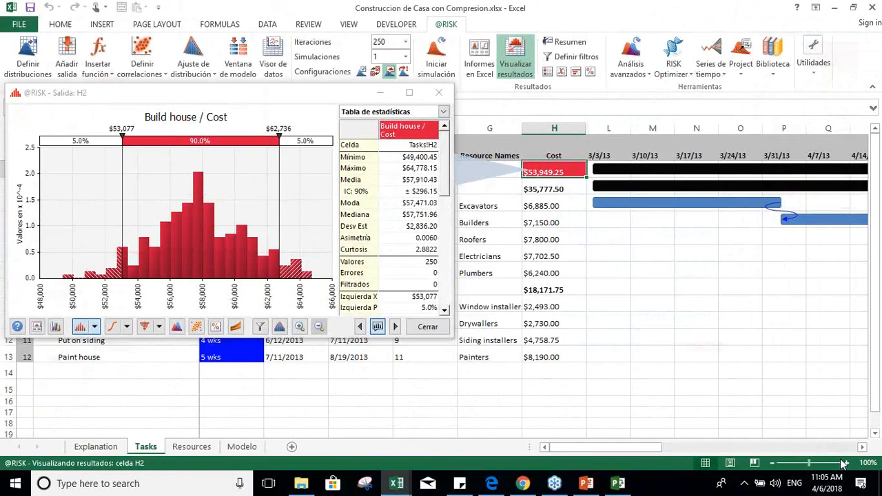
{"action": "left_click", "coordinate": [428, 327]}
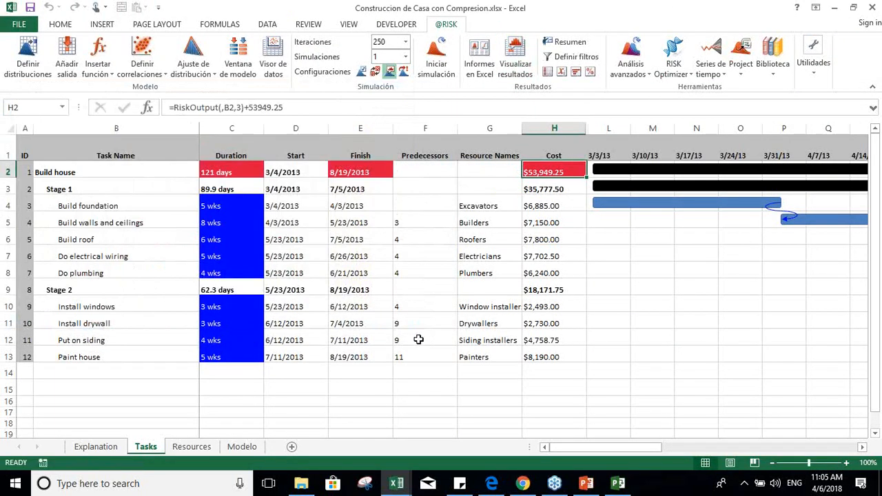
Step: On the Modelo sheet, examine the minimum, most likely and maximum duration parameters of the Construir techo task
{"action": "left_click", "coordinate": [249, 447]}
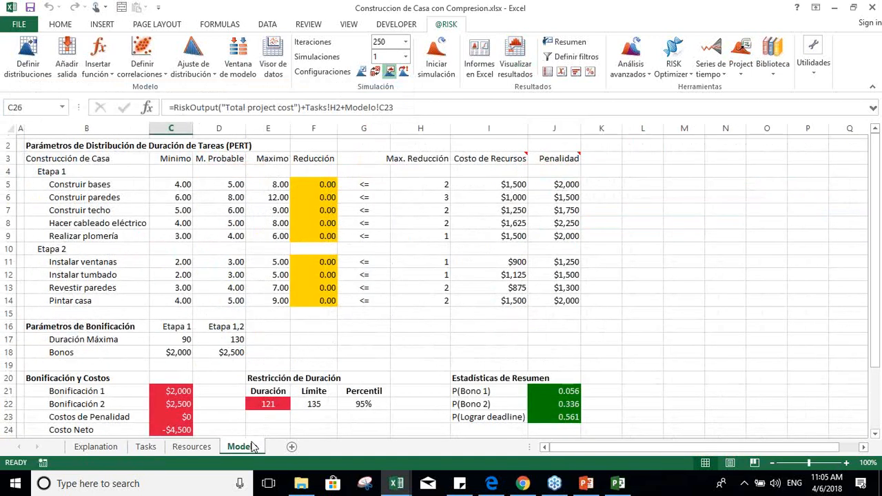
{"action": "left_click", "coordinate": [176, 213]}
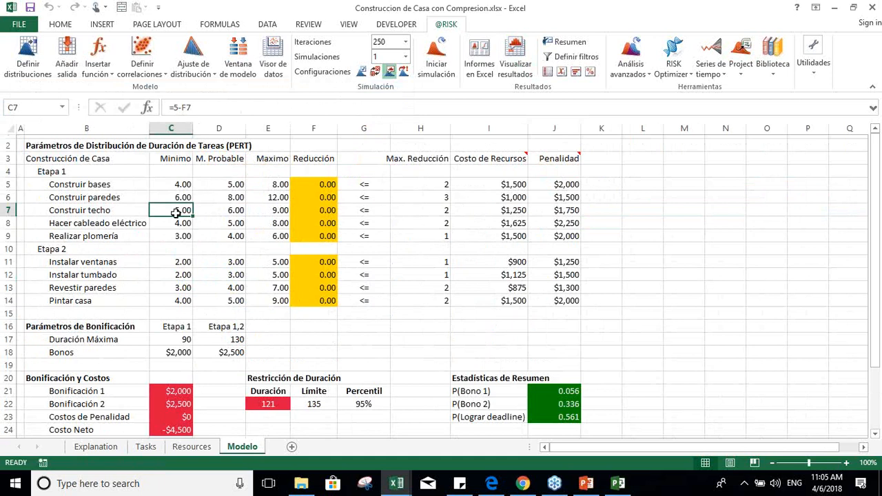
{"action": "key", "text": "Right"}
{"action": "key", "text": "Right"}
{"action": "key", "text": "Right"}
{"action": "key", "text": "Right"}
{"action": "key", "text": "Right"}
{"action": "key", "text": "Right"}
{"action": "key", "text": "Left"}
{"action": "key", "text": "Left"}
{"action": "key", "text": "Left"}
{"action": "key", "text": "Left"}
{"action": "key", "text": "Left"}
{"action": "key", "text": "Left"}
{"action": "key", "text": "Left"}
{"action": "key", "text": "Up"}
{"action": "key", "text": "Up"}
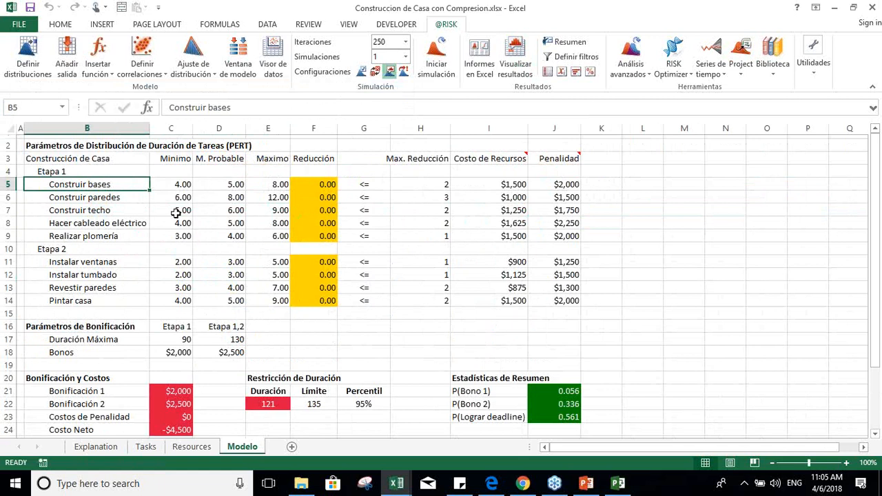
Step: Review the Construir bases row from its duration parameters to Penalidad and back to its Reducción cell
{"action": "key", "text": "Right"}
{"action": "key", "text": "Right"}
{"action": "key", "text": "Right"}
{"action": "key", "text": "Left"}
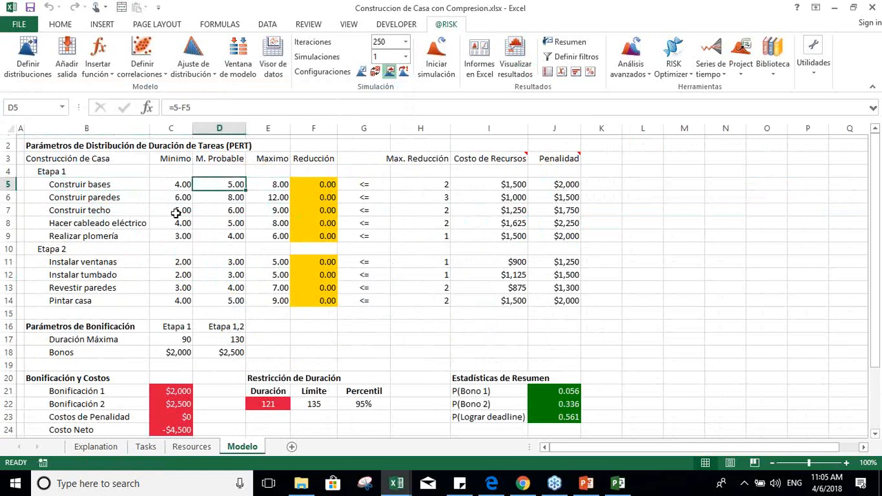
{"action": "key", "text": "Right"}
{"action": "key", "text": "Right"}
{"action": "key", "text": "Right"}
{"action": "key", "text": "Right"}
{"action": "key", "text": "Right"}
{"action": "key", "text": "Right"}
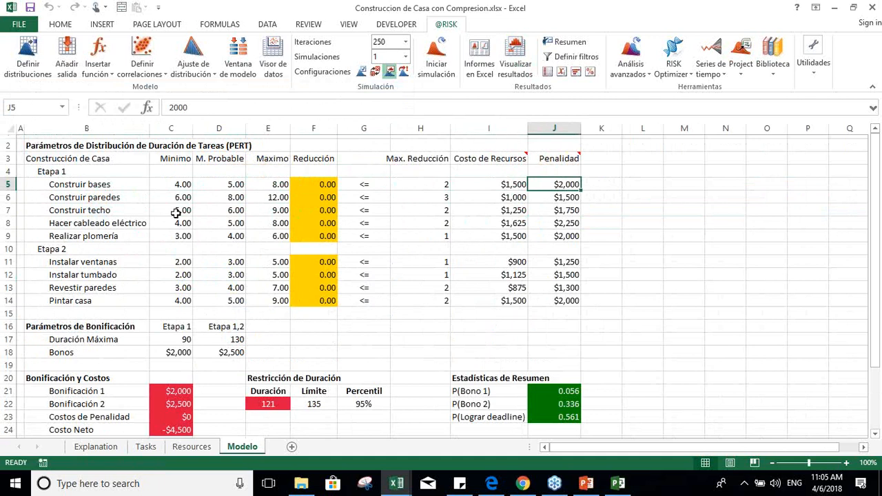
{"action": "key", "text": "Left"}
{"action": "key", "text": "Left"}
{"action": "key", "text": "Left"}
{"action": "key", "text": "Left"}
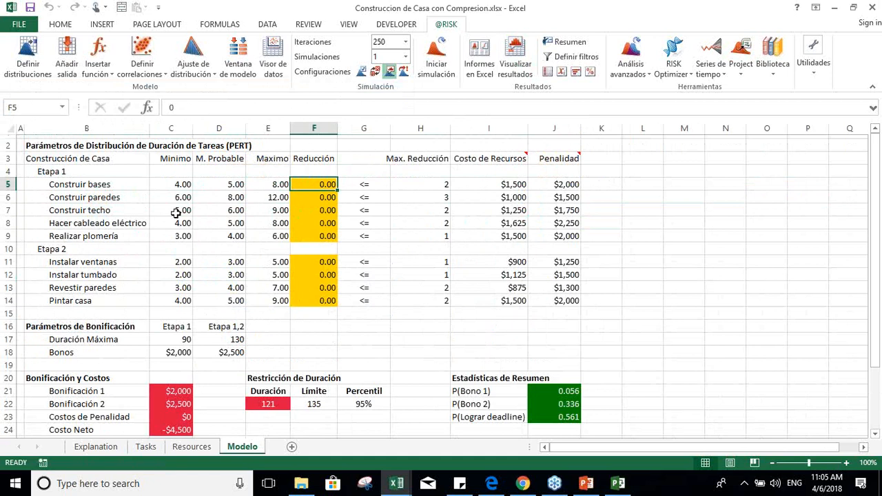
Step: Review the task list from Etapa 1 into Etapa 2, and the duration parameters of Hacer cableado eléctrico
{"action": "mouse_move", "coordinate": [494, 153]}
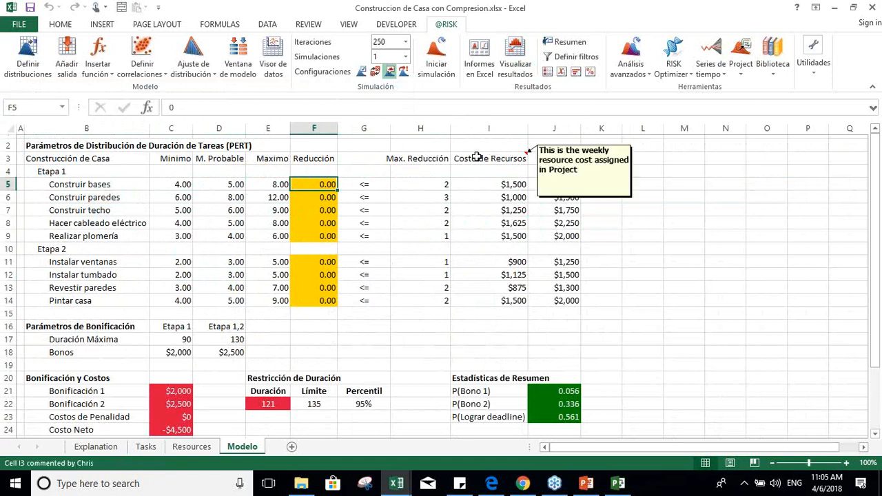
{"action": "left_click", "coordinate": [305, 195]}
{"action": "key", "text": "Left"}
{"action": "key", "text": "Left"}
{"action": "key", "text": "Left"}
{"action": "key", "text": "Down"}
{"action": "key", "text": "Down"}
{"action": "key", "text": "Down"}
{"action": "key", "text": "Down"}
{"action": "key", "text": "Down"}
{"action": "key", "text": "Down"}
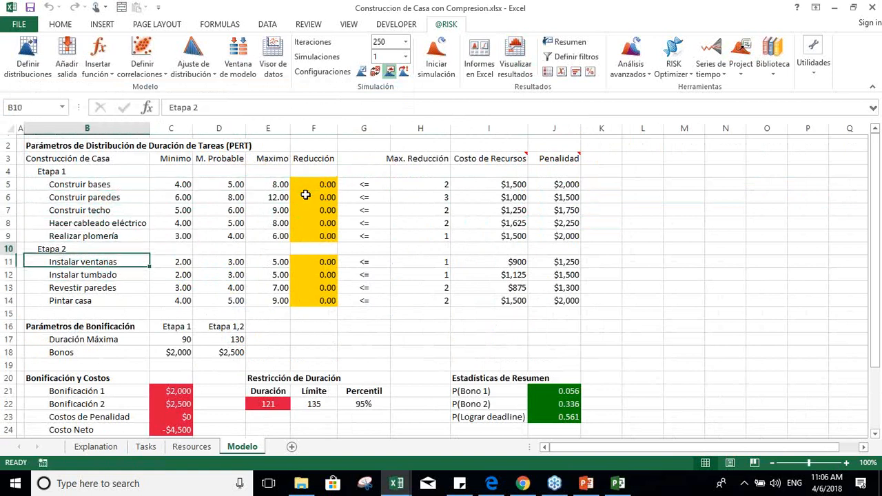
{"action": "key", "text": "Up"}
{"action": "key", "text": "Up"}
{"action": "key", "text": "Up"}
{"action": "key", "text": "Right"}
{"action": "key", "text": "Right"}
{"action": "key", "text": "Right"}
{"action": "key", "text": "Right"}
{"action": "key", "text": "Right"}
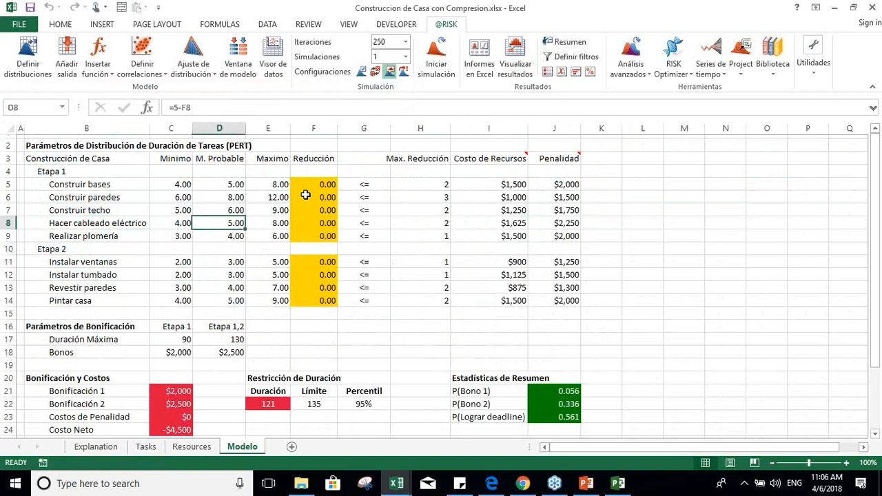
Step: Compare the Reducción cells of Construir bases and Construir paredes with their Max. Reducción limits
{"action": "key", "text": "Up"}
{"action": "key", "text": "Up"}
{"action": "key", "text": "Up"}
{"action": "key", "text": "Right"}
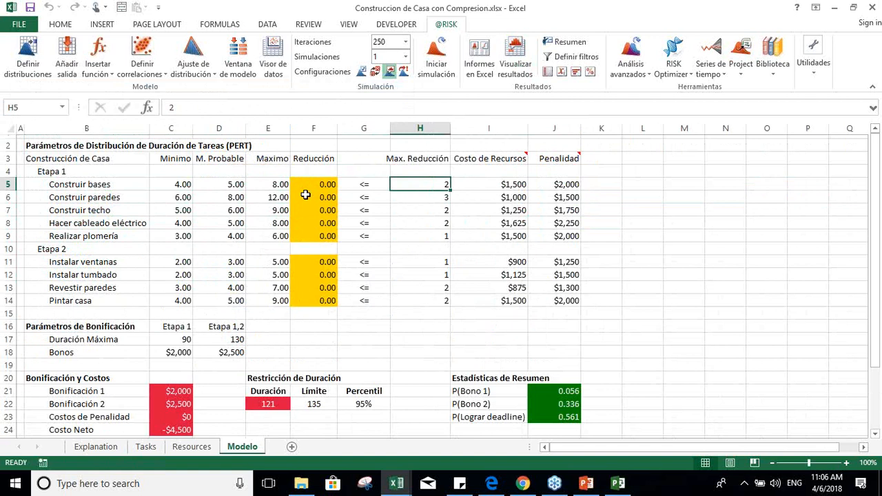
{"action": "key", "text": "Left"}
{"action": "key", "text": "Left"}
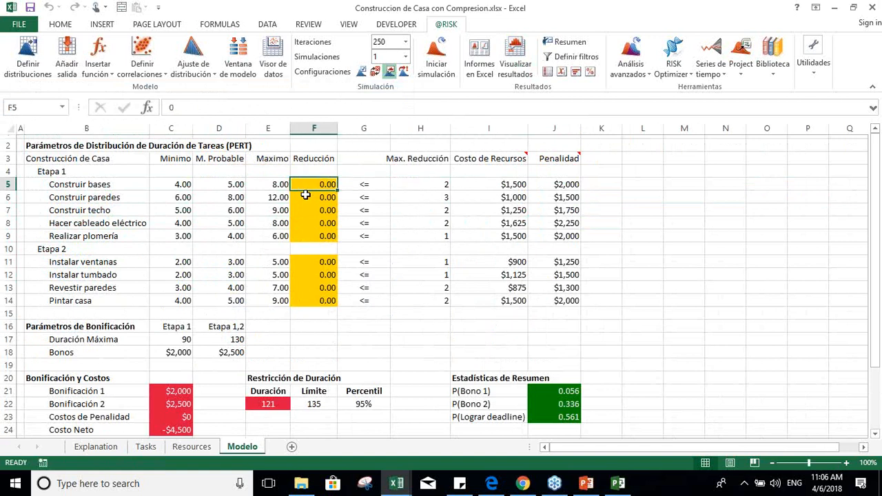
{"action": "key", "text": "Down"}
{"action": "key", "text": "Right"}
{"action": "key", "text": "Right"}
{"action": "key", "text": "Left"}
{"action": "key", "text": "Left"}
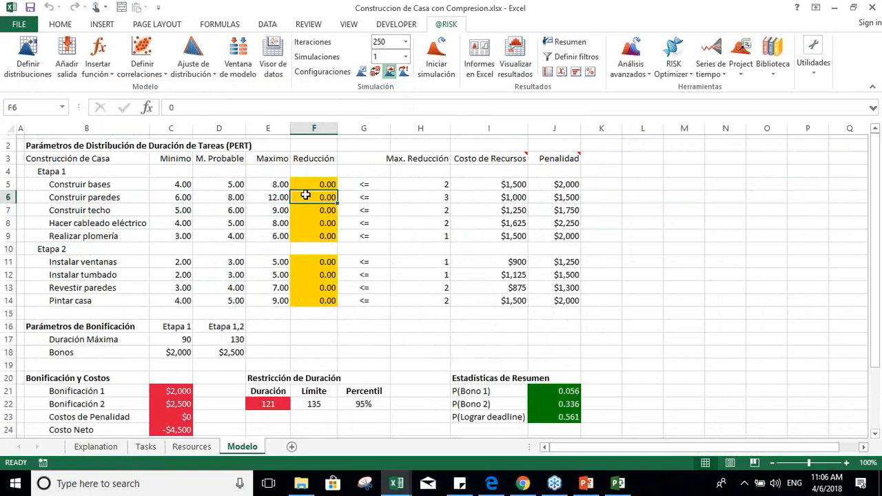
Step: Compare the Reducción of Construir techo with its Max. Reducción, and inspect its M. Probable formula
{"action": "key", "text": "Down"}
{"action": "key", "text": "Right"}
{"action": "key", "text": "Right"}
{"action": "key", "text": "Left"}
{"action": "key", "text": "Left"}
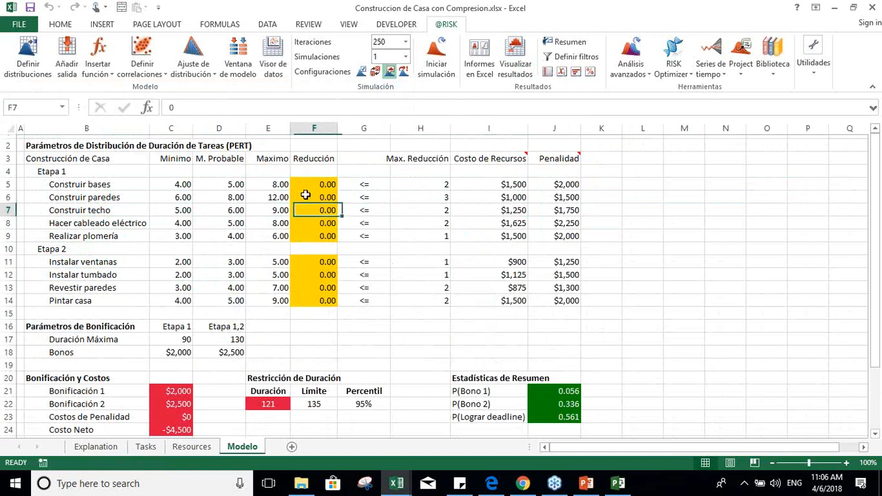
{"action": "key", "text": "Left"}
{"action": "key", "text": "Left"}
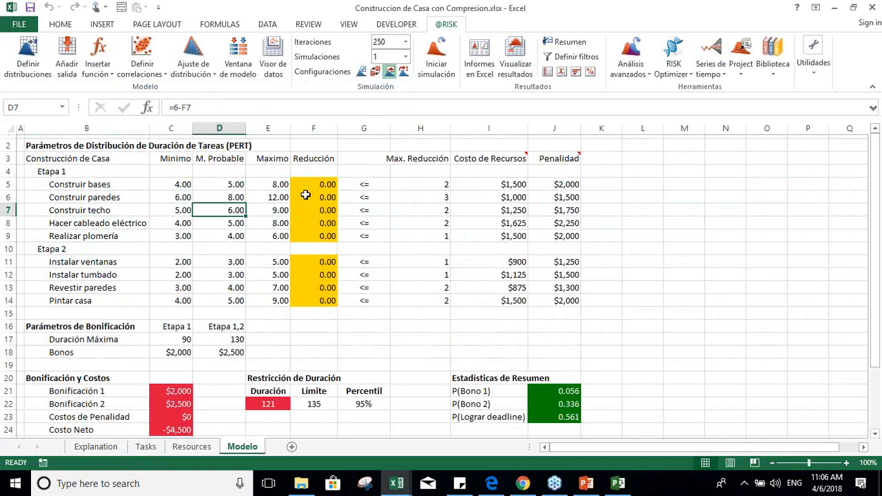
Step: Go through the Reducción cells from Construir techo to Pintar casa
{"action": "key", "text": "Right"}
{"action": "key", "text": "Right"}
{"action": "key", "text": "Down"}
{"action": "key", "text": "Down"}
{"action": "key", "text": "Down"}
{"action": "key", "text": "Down"}
{"action": "key", "text": "Down"}
{"action": "key", "text": "Down"}
{"action": "key", "text": "Down"}
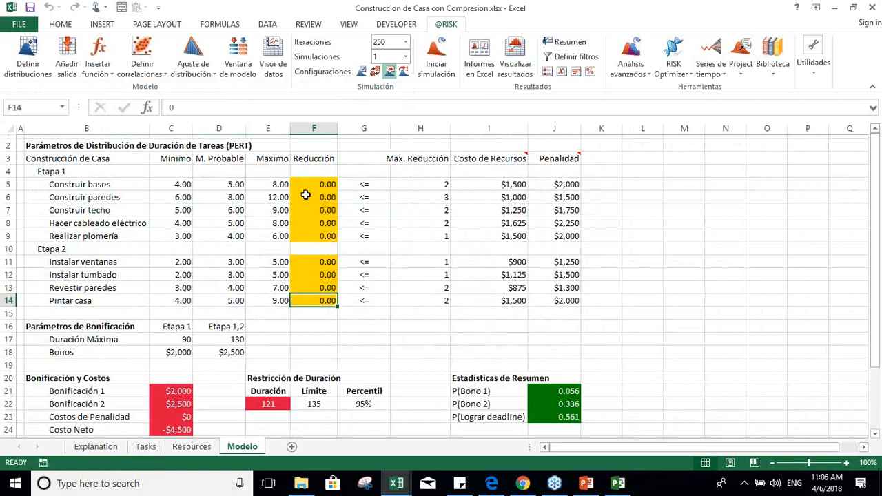
Step: Review the Max. Reducción limits from Pintar casa up to the first task, and the Penalidad of Construir bases
{"action": "key", "text": "Right"}
{"action": "key", "text": "Right"}
{"action": "key", "text": "Up"}
{"action": "key", "text": "Up"}
{"action": "key", "text": "Up"}
{"action": "key", "text": "Up"}
{"action": "key", "text": "Up"}
{"action": "key", "text": "Up"}
{"action": "key", "text": "Up"}
{"action": "key", "text": "Up"}
{"action": "key", "text": "Up"}
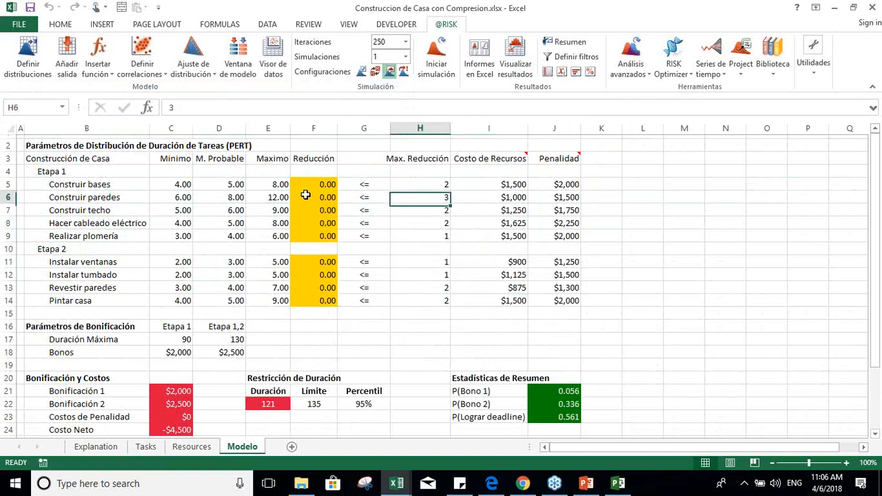
{"action": "key", "text": "Right"}
{"action": "key", "text": "Right"}
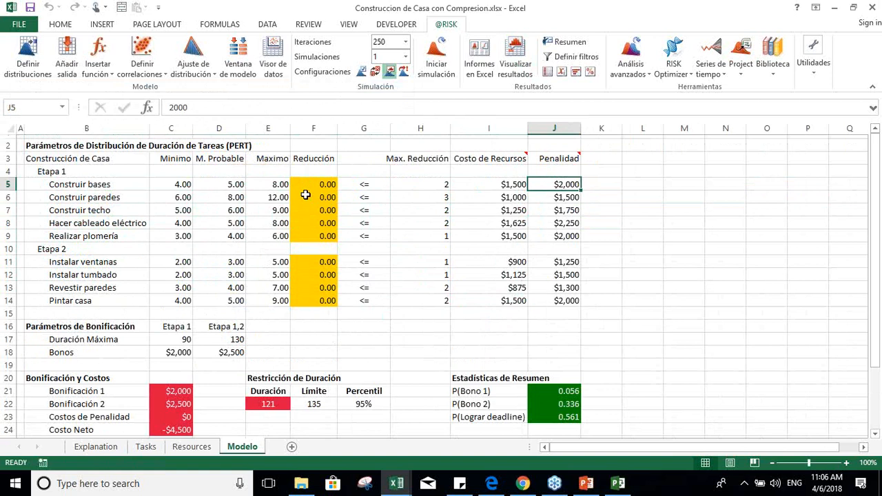
Step: Set the Reducción of Construir bases to 1
{"action": "key", "text": "Left"}
{"action": "key", "text": "Left"}
{"action": "key", "text": "Left"}
{"action": "key", "text": "Left"}
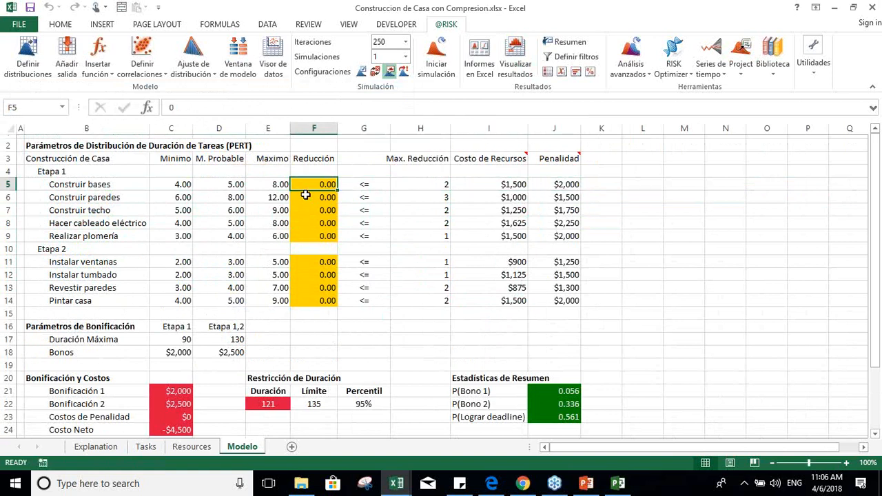
{"action": "type", "text": "1"}
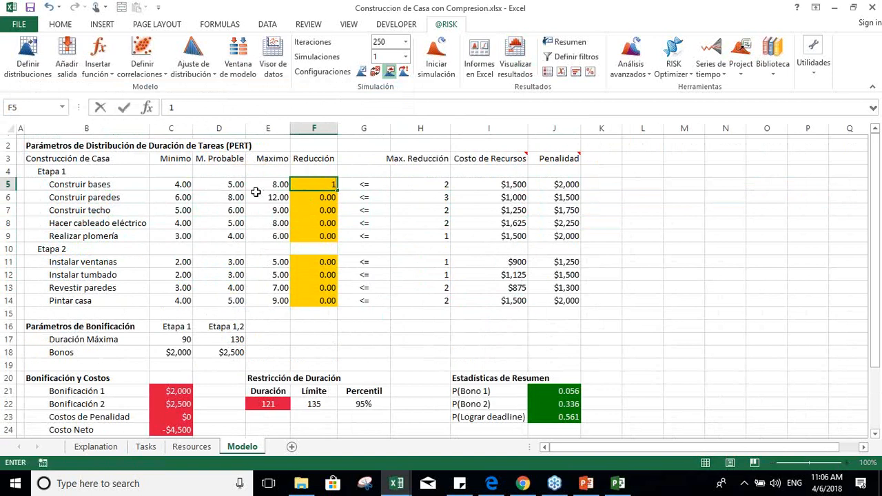
{"action": "key", "text": "Return"}
Step: Inspect how the Mínimo, M. Probable and Maximo parameters of Construir bases respond to the reduction
{"action": "key", "text": "Left"}
{"action": "key", "text": "Left"}
{"action": "key", "text": "Up"}
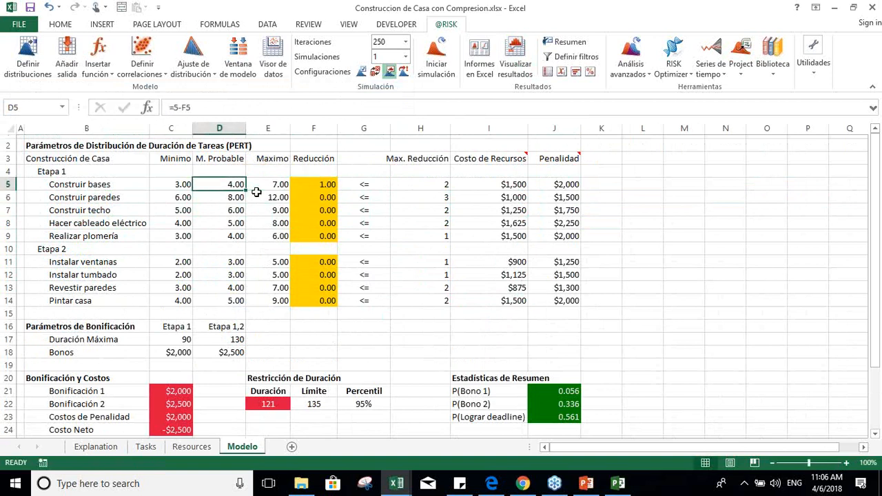
{"action": "key", "text": "Right"}
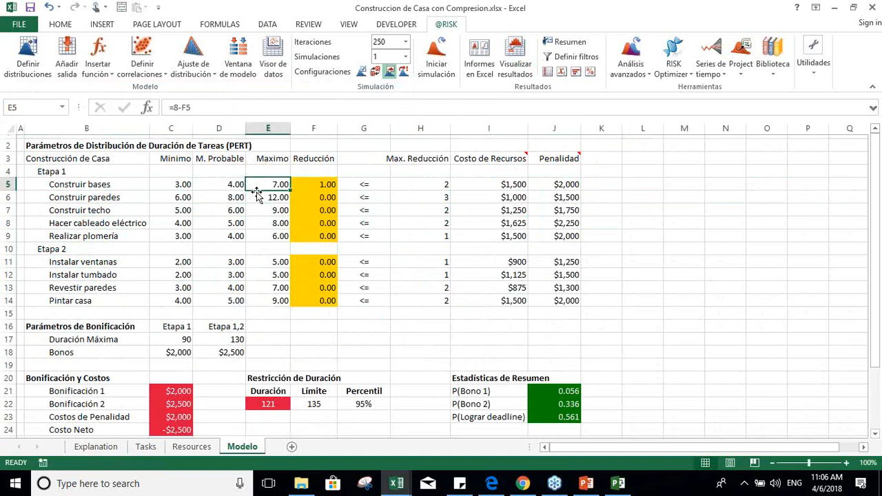
{"action": "key", "text": "Left"}
{"action": "key", "text": "Left"}
{"action": "key", "text": "Up"}
{"action": "key", "text": "Up"}
{"action": "key", "text": "Down"}
{"action": "key", "text": "Down"}
{"action": "key", "text": "Right"}
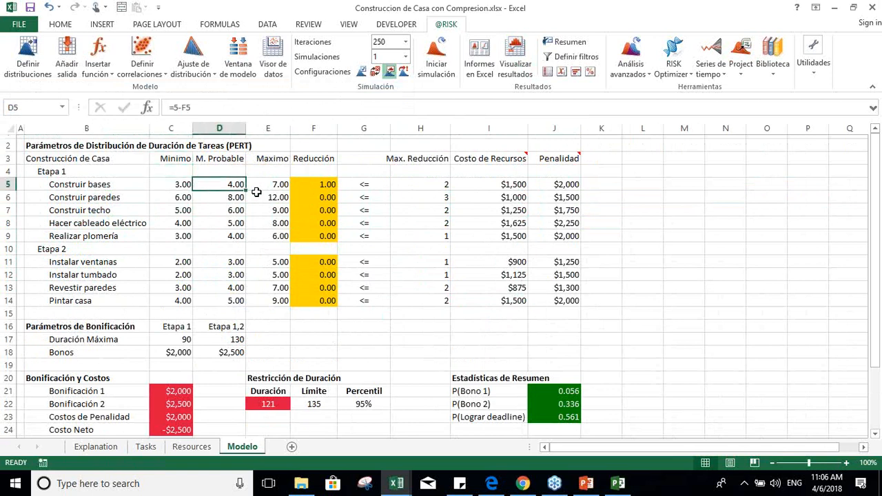
Step: Look at the schedule on the Tasks sheet, and return to Modelo to check the Penalidad of Construir bases
{"action": "left_click", "coordinate": [145, 447]}
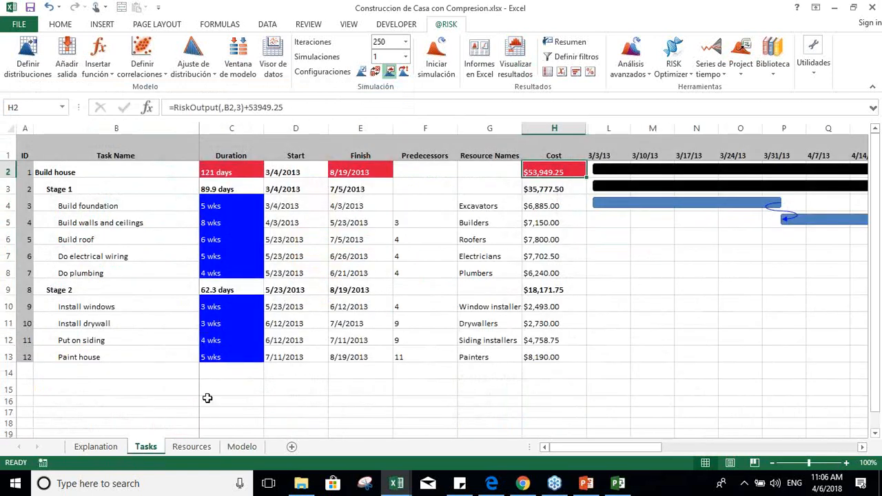
{"action": "left_click", "coordinate": [228, 447]}
{"action": "key", "text": "Right"}
{"action": "key", "text": "Right"}
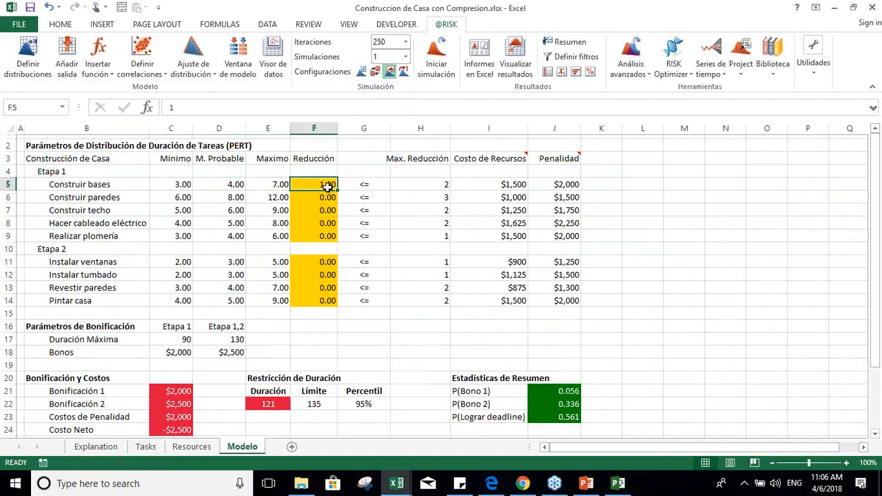
{"action": "left_click", "coordinate": [558, 184]}
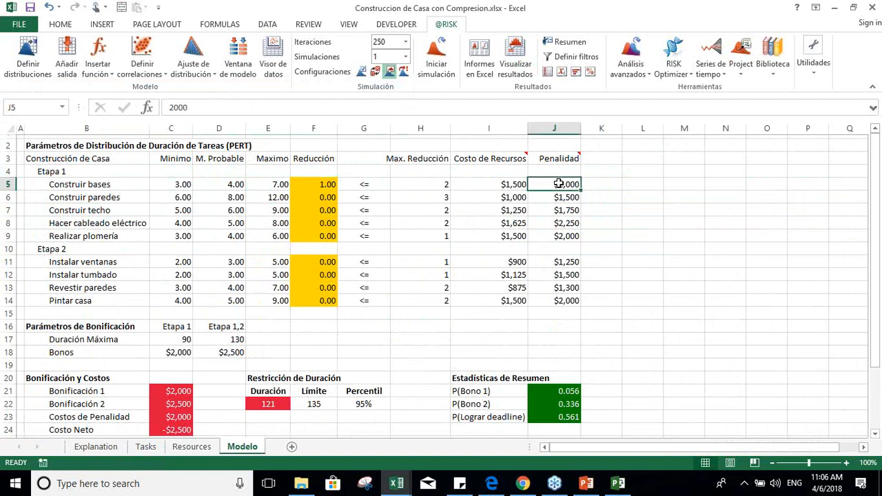
Step: Reset the Reducción of Construir bases to 0
{"action": "double_click", "coordinate": [320, 184]}
{"action": "key", "text": "BackSpace"}
{"action": "type", "text": "0"}
{"action": "key", "text": "Return"}
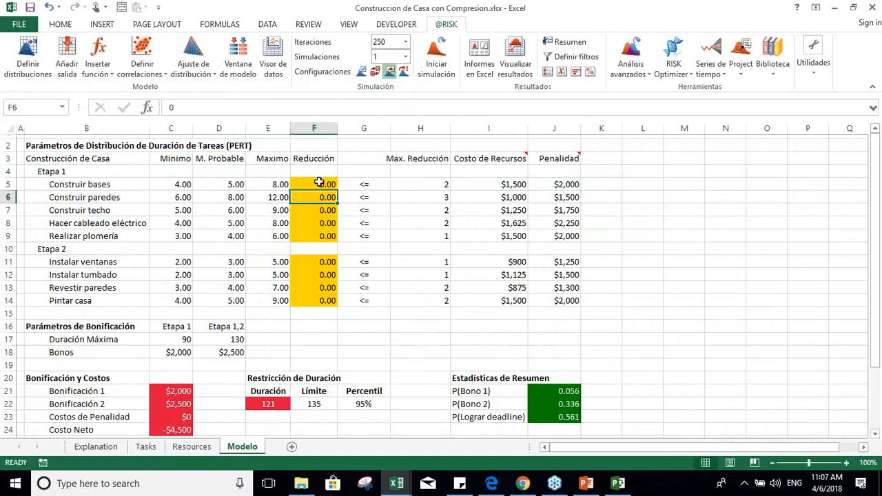
Step: Inspect the Bonificación 1 formula and the Etapa 1 Duración Máxima and Bonos parameters
{"action": "left_click", "coordinate": [875, 435]}
{"action": "left_click", "coordinate": [875, 434]}
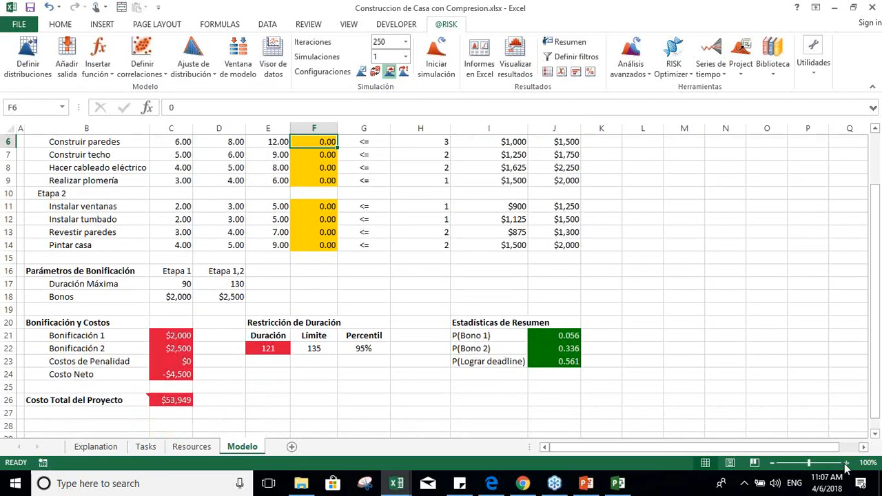
{"action": "left_click", "coordinate": [846, 462]}
{"action": "left_click", "coordinate": [876, 435]}
{"action": "left_click", "coordinate": [875, 435]}
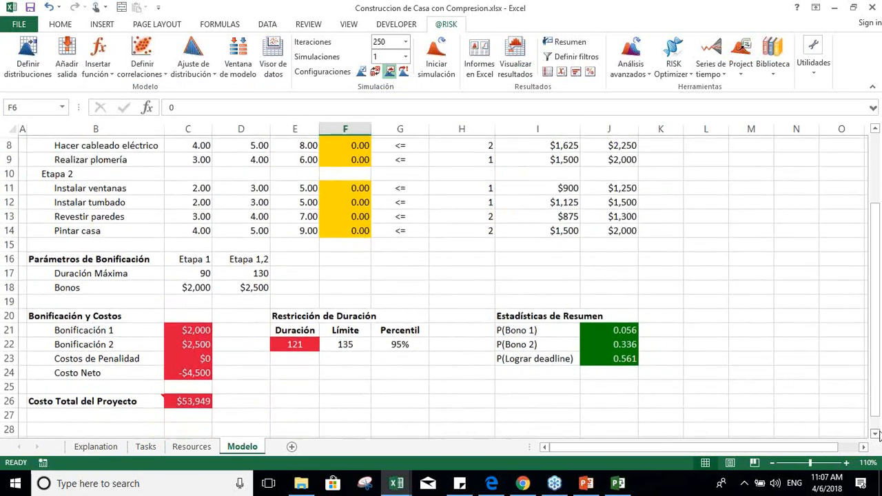
{"action": "left_click", "coordinate": [189, 331]}
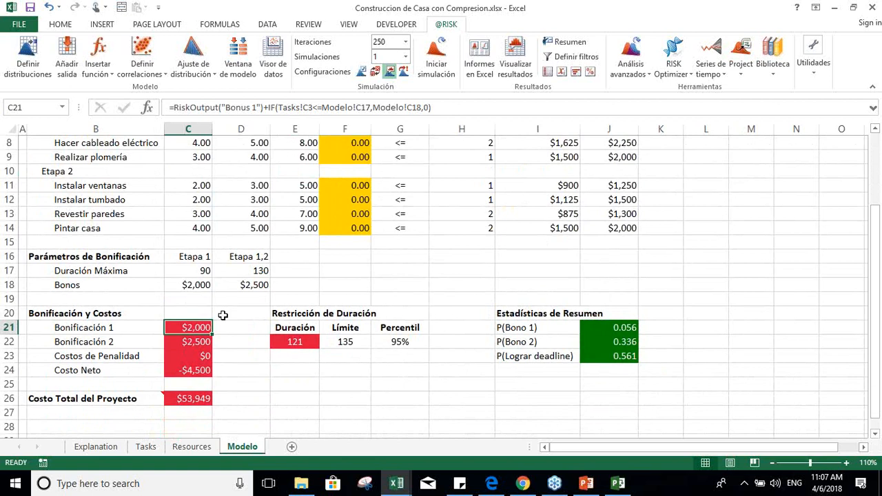
{"action": "left_click", "coordinate": [192, 261]}
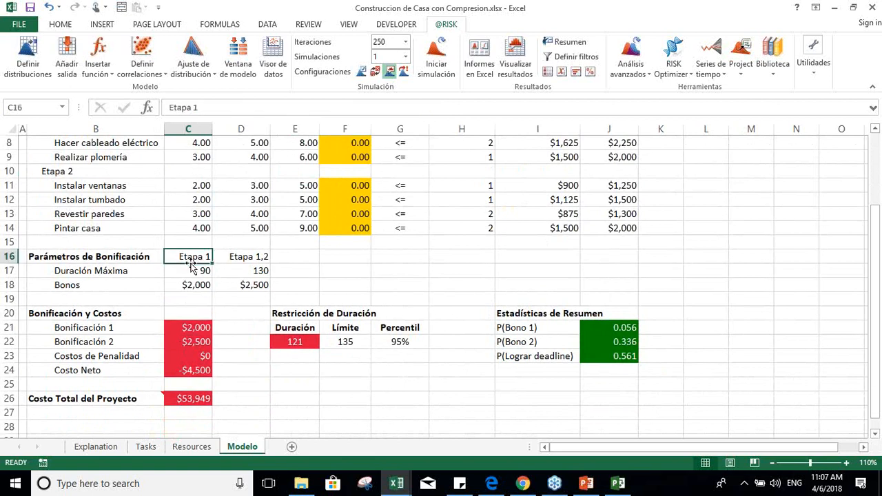
{"action": "left_click", "coordinate": [192, 268]}
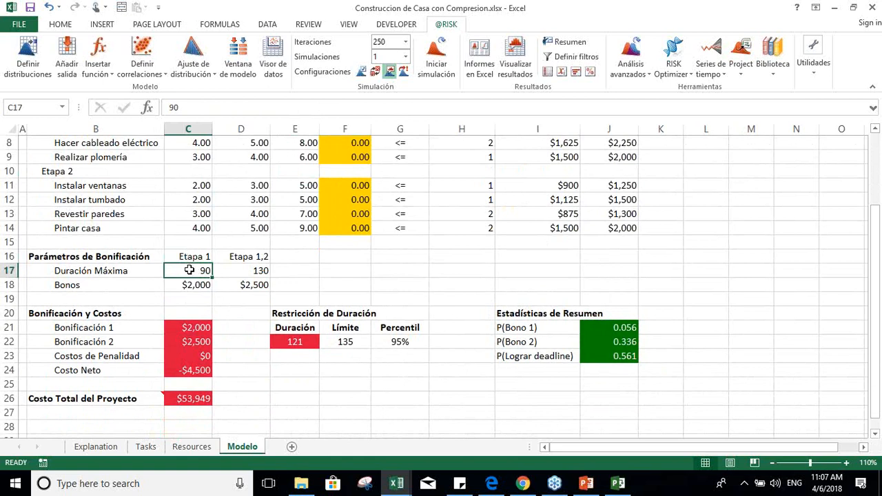
{"action": "key", "text": "Down"}
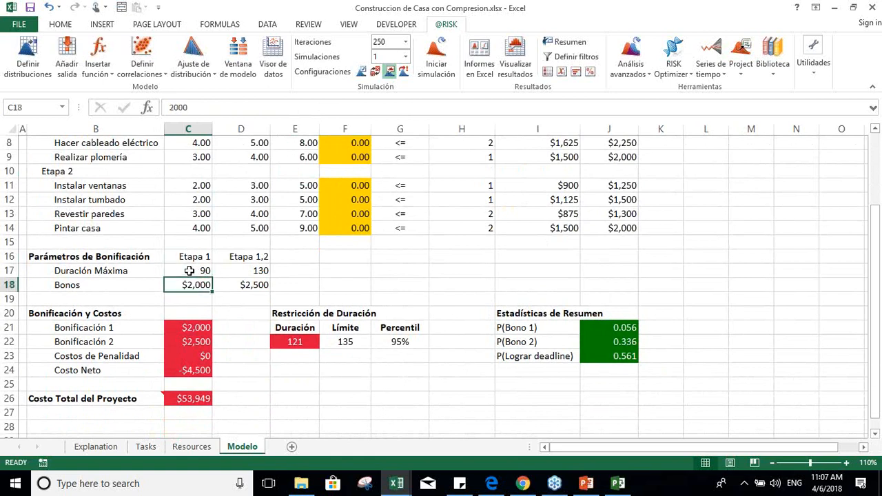
Step: Check the Duración Máxima and Bonos parameters of Etapa 1,2
{"action": "key", "text": "Up"}
{"action": "key", "text": "Up"}
{"action": "key", "text": "Right"}
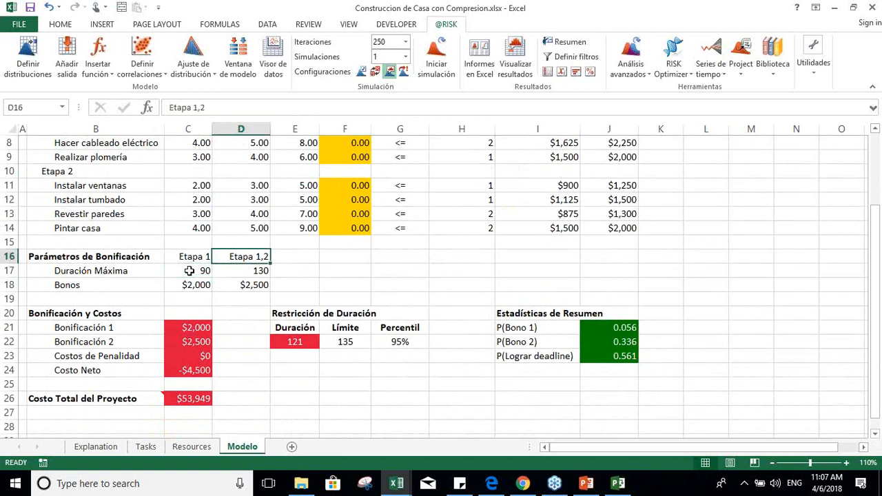
{"action": "key", "text": "Down"}
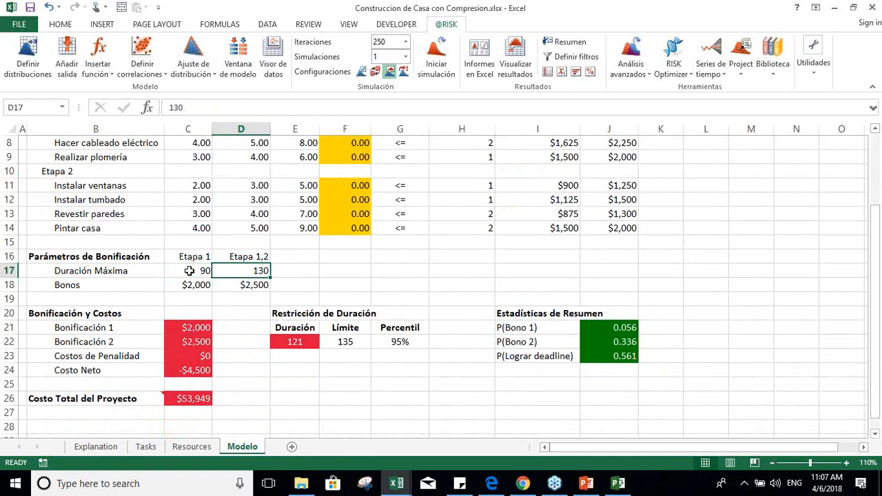
{"action": "key", "text": "Down"}
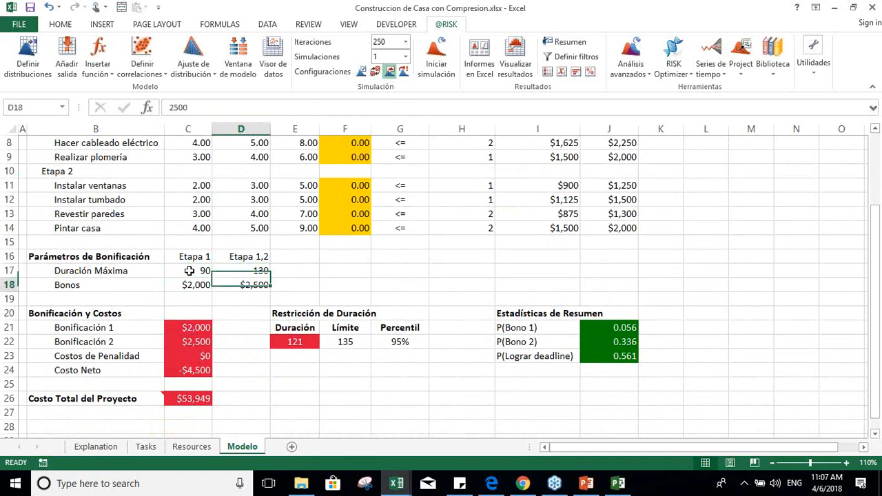
Step: Examine the Bonificación 2 formula and compare it with the maximum durations in Parámetros de Bonificación
{"action": "key", "text": "Left"}
{"action": "key", "text": "Down"}
{"action": "key", "text": "Down"}
{"action": "key", "text": "Down"}
{"action": "key", "text": "Down"}
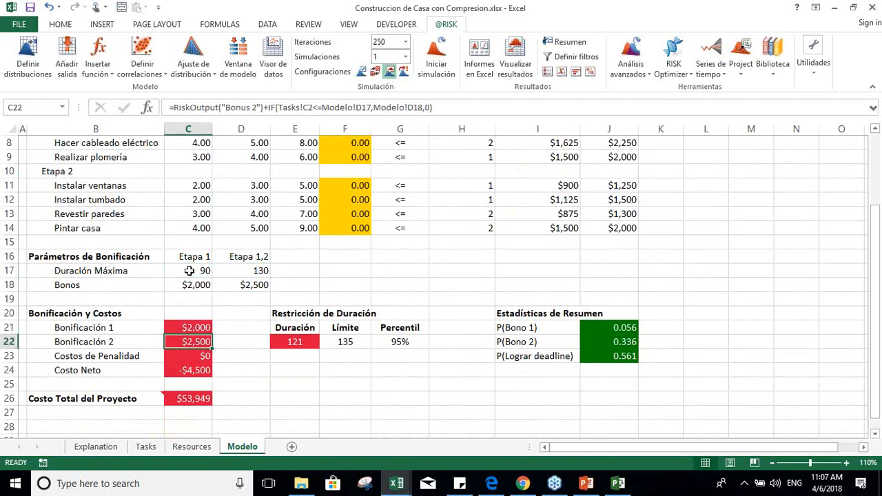
{"action": "key", "text": "Up"}
{"action": "key", "text": "Up"}
{"action": "key", "text": "Up"}
{"action": "key", "text": "Up"}
{"action": "key", "text": "Up"}
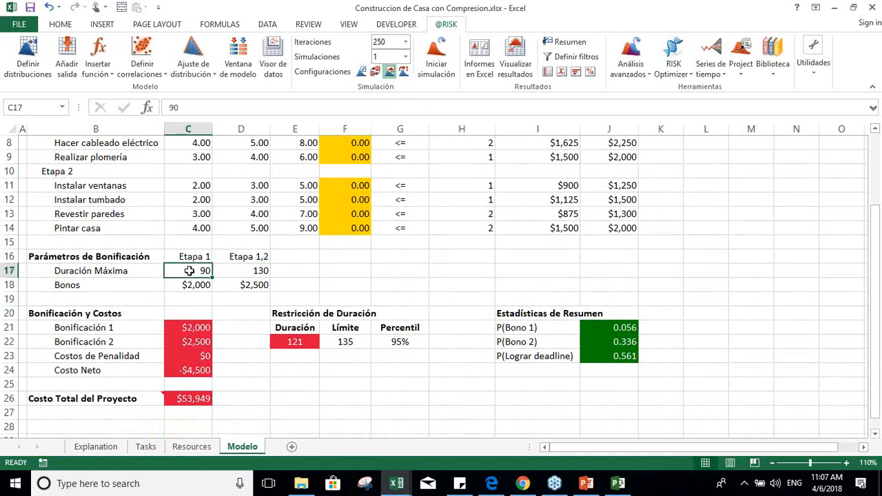
{"action": "key", "text": "Down"}
{"action": "key", "text": "Down"}
{"action": "key", "text": "Down"}
{"action": "key", "text": "Down"}
{"action": "key", "text": "Down"}
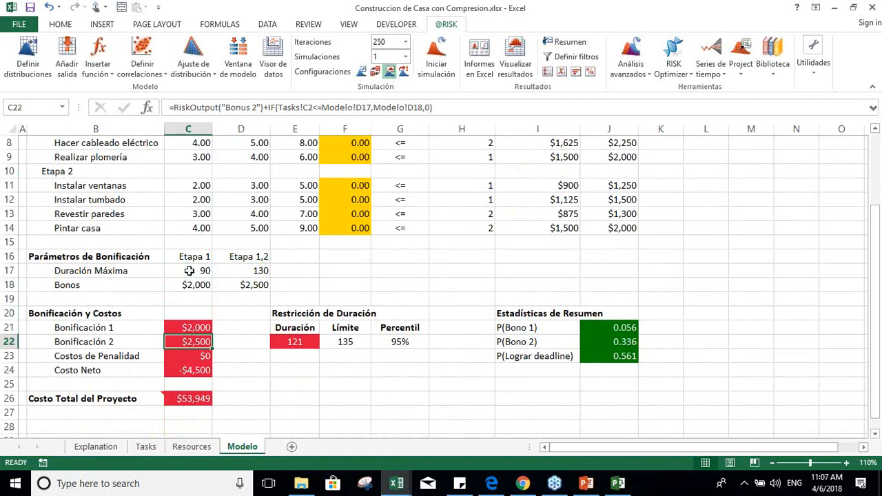
Step: Inspect the Duración output formula and the Límite value under Restricción de Duración
{"action": "key", "text": "Right"}
{"action": "key", "text": "Right"}
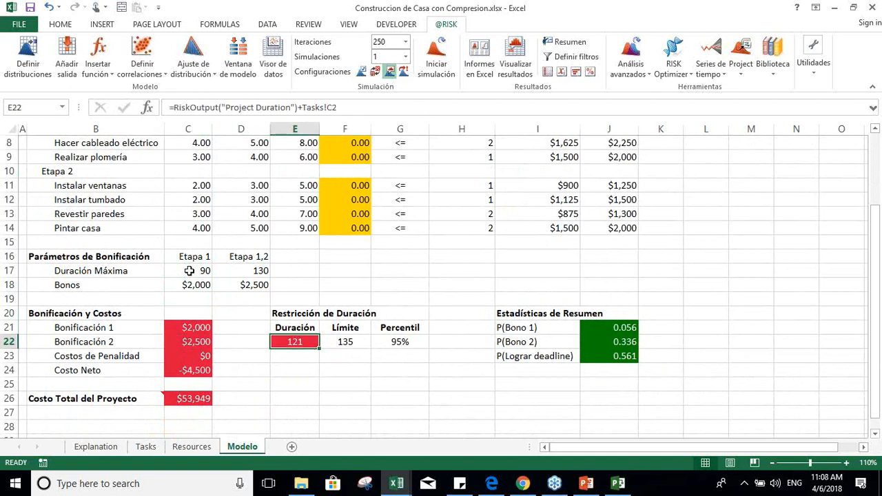
{"action": "key", "text": "Right"}
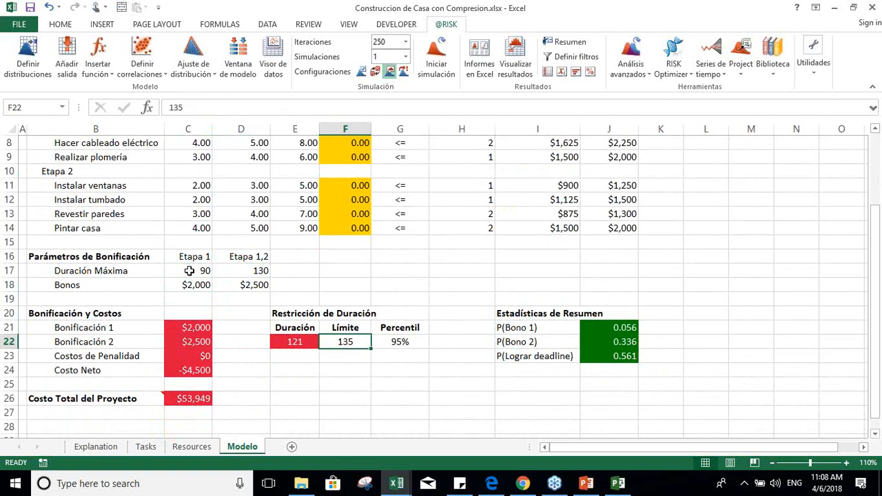
{"action": "key", "text": "Left"}
{"action": "key", "text": "Left"}
{"action": "key", "text": "Right"}
{"action": "key", "text": "Up"}
{"action": "key", "text": "Up"}
{"action": "key", "text": "Up"}
{"action": "key", "text": "Up"}
{"action": "key", "text": "Up"}
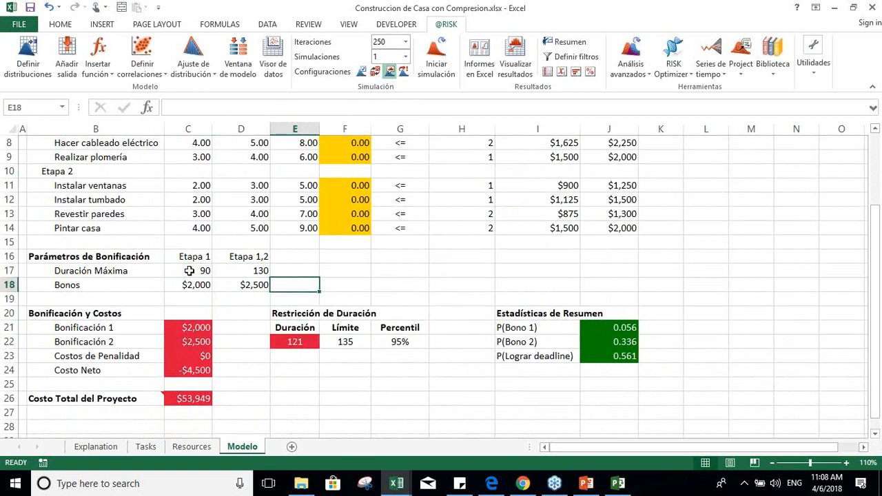
Step: Review the Reducción cells of the Etapa 1 tasks
{"action": "key", "text": "Up"}
{"action": "key", "text": "Up"}
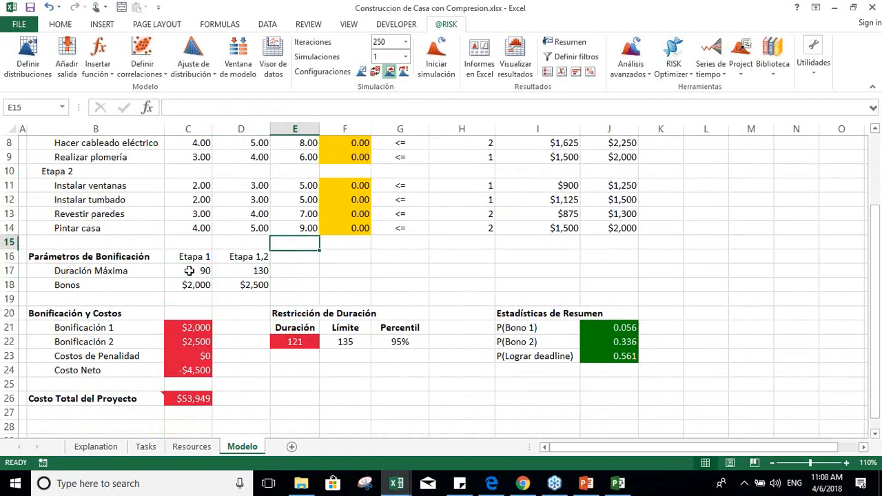
{"action": "key", "text": "Right"}
{"action": "key", "text": "Up"}
{"action": "key", "text": "Up"}
{"action": "key", "text": "Up"}
{"action": "key", "text": "Up"}
{"action": "key", "text": "Up"}
{"action": "key", "text": "Up"}
{"action": "key", "text": "Up"}
{"action": "key", "text": "Up"}
{"action": "key", "text": "Up"}
{"action": "key", "text": "Up"}
{"action": "key", "text": "Up"}
{"action": "key", "text": "Up"}
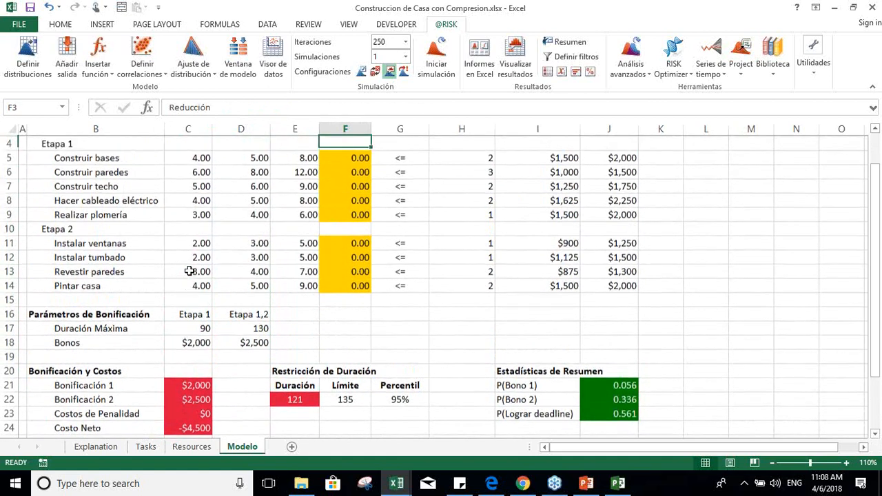
{"action": "key", "text": "Down"}
{"action": "key", "text": "Down"}
{"action": "key", "text": "Down"}
{"action": "key", "text": "Up"}
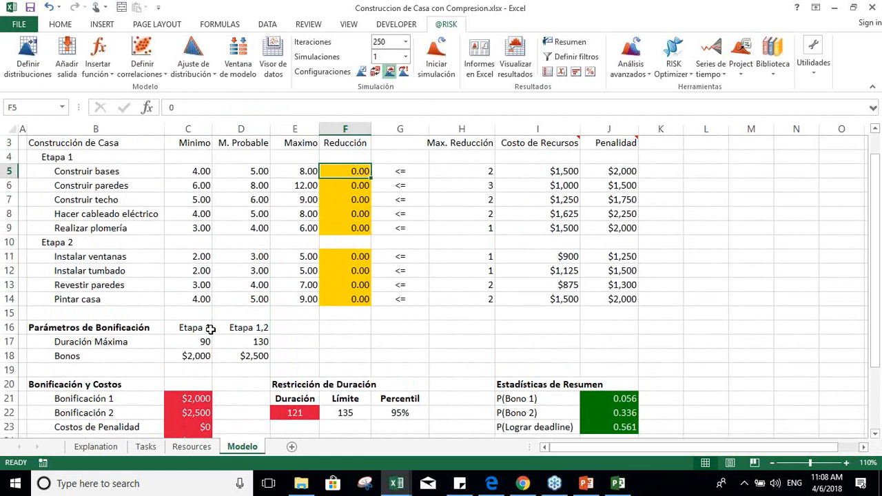
Step: Inspect the Costos de Penalidad output formula under Bonificación y Costos
{"action": "left_click", "coordinate": [198, 410]}
{"action": "key", "text": "Down"}
{"action": "key", "text": "Down"}
{"action": "key", "text": "Up"}
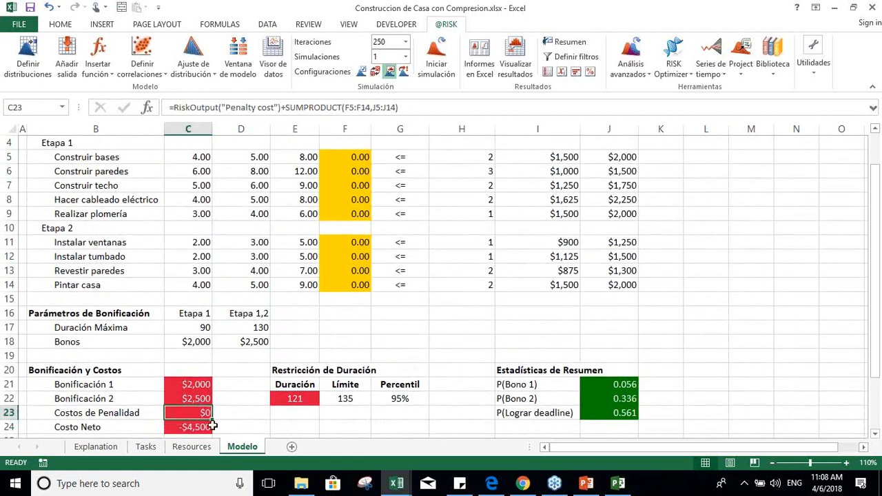
Step: Set the Reducción to 1 for all five Etapa 1 tasks, from Construir bases to Realizar plomería
{"action": "left_click", "coordinate": [362, 156]}
{"action": "type", "text": "1"}
{"action": "key", "text": "Return"}
{"action": "type", "text": "1"}
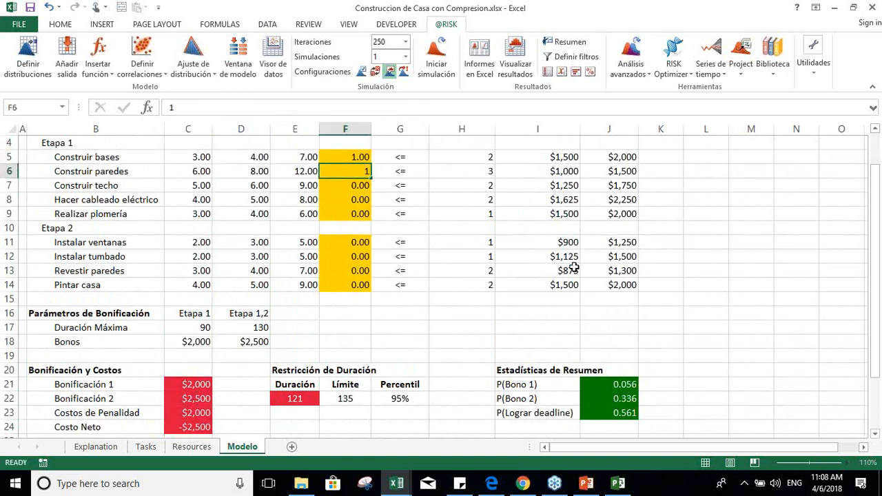
{"action": "key", "text": "Return"}
{"action": "type", "text": "1"}
{"action": "key", "text": "Return"}
{"action": "type", "text": "1"}
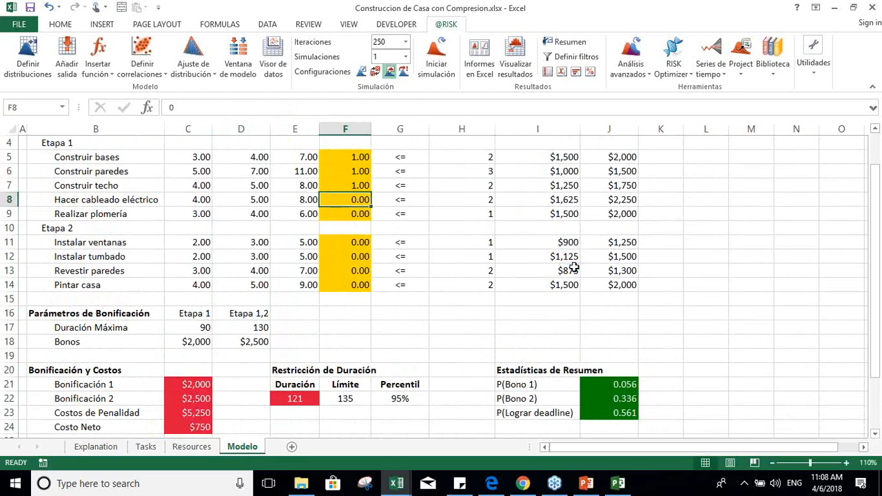
{"action": "key", "text": "Return"}
{"action": "type", "text": "1"}
{"action": "key", "text": "Return"}
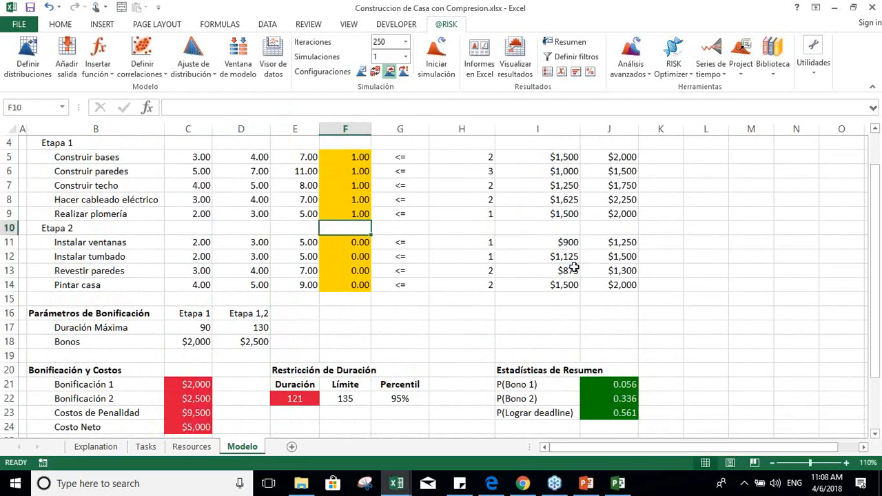
Step: Examine the ranges that the Costos de Penalidad SUMPRODUCT formula references
{"action": "left_click", "coordinate": [197, 415]}
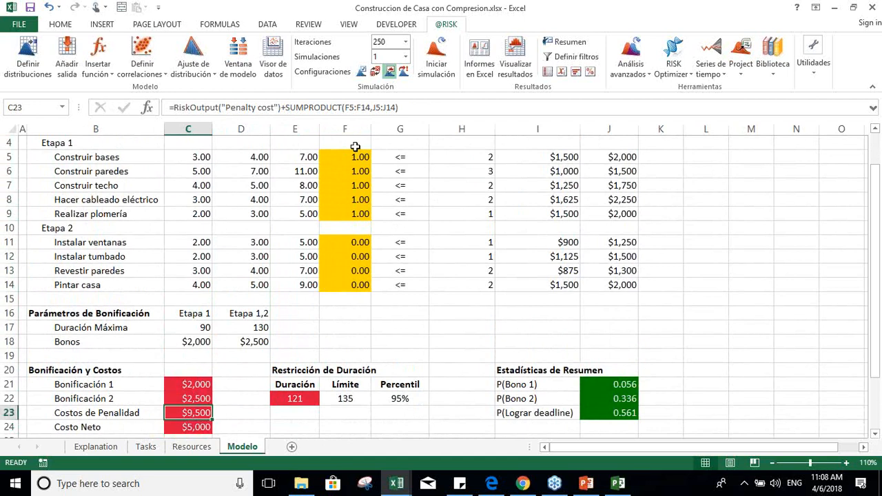
{"action": "key", "text": "F2"}
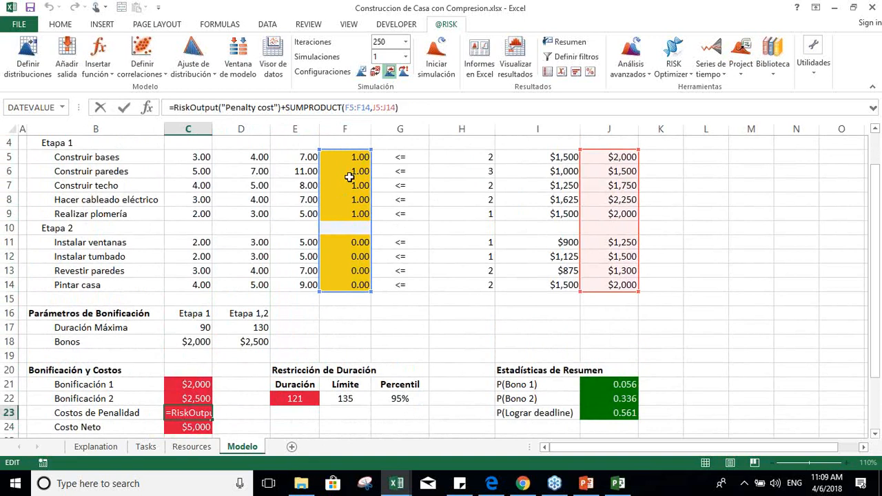
{"action": "key", "text": "Return"}
Step: Reset the Reducción of the five Etapa 1 tasks to 0
{"action": "key", "text": "Up"}
{"action": "key", "text": "Right"}
{"action": "key", "text": "Right"}
{"action": "key", "text": "Up"}
{"action": "key", "text": "Up"}
{"action": "key", "text": "Up"}
{"action": "key", "text": "Up"}
{"action": "key", "text": "Up"}
{"action": "key", "text": "Up"}
{"action": "key", "text": "Up"}
{"action": "key", "text": "Up"}
{"action": "key", "text": "Up"}
{"action": "key", "text": "Up"}
{"action": "key", "text": "Up"}
{"action": "key", "text": "Up"}
{"action": "key", "text": "Up"}
{"action": "key", "text": "Up"}
{"action": "key", "text": "Up"}
{"action": "key", "text": "Right"}
{"action": "key", "text": "Up"}
{"action": "key", "text": "Up"}
{"action": "key", "text": "Up"}
{"action": "type", "text": "0"}
{"action": "key", "text": "Return"}
{"action": "type", "text": "0"}
{"action": "key", "text": "Return"}
{"action": "type", "text": "0"}
{"action": "key", "text": "Return"}
{"action": "type", "text": "0"}
{"action": "key", "text": "Return"}
{"action": "type", "text": "0"}
{"action": "key", "text": "Return"}
{"action": "key", "text": "Return"}
{"action": "key", "text": "Return"}
{"action": "key", "text": "Return"}
{"action": "key", "text": "Return"}
{"action": "key", "text": "Return"}
{"action": "key", "text": "Return"}
{"action": "key", "text": "Return"}
{"action": "key", "text": "Return"}
{"action": "key", "text": "Return"}
{"action": "key", "text": "Return"}
{"action": "key", "text": "Return"}
{"action": "key", "text": "Return"}
{"action": "key", "text": "Return"}
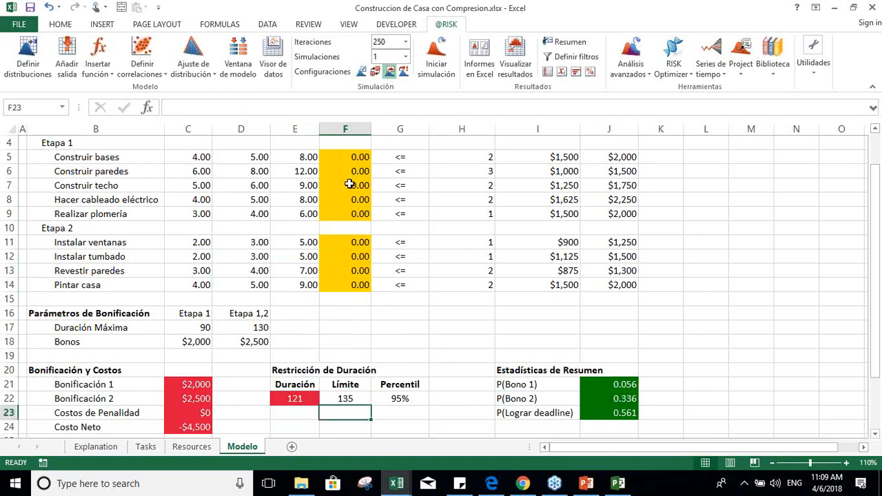
Step: Check the Límite value under Restricción de Duración
{"action": "left_click", "coordinate": [347, 397]}
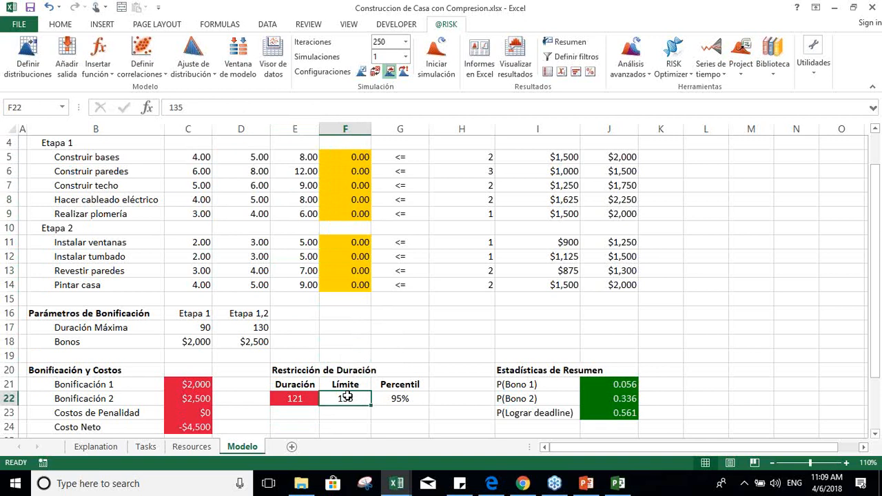
Step: Inspect the Bonificación 2 and Costo Neto formulas
{"action": "key", "text": "Left"}
{"action": "key", "text": "Left"}
{"action": "key", "text": "Left"}
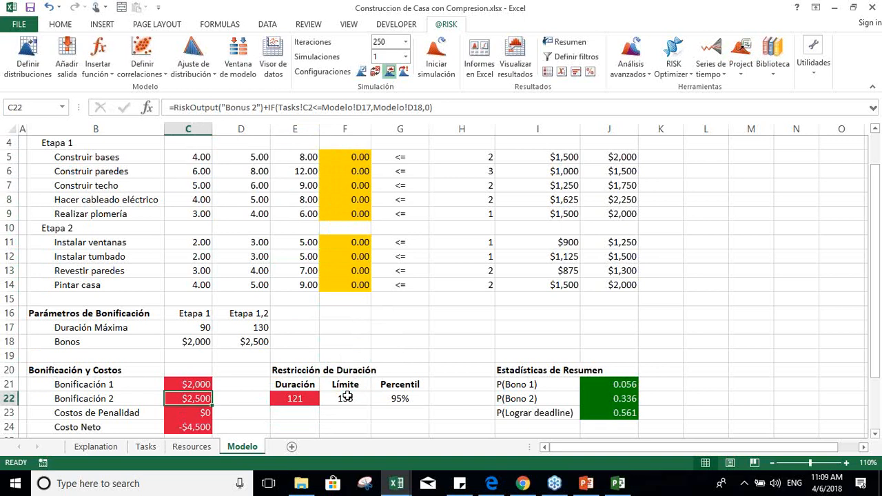
{"action": "key", "text": "Down"}
{"action": "key", "text": "Down"}
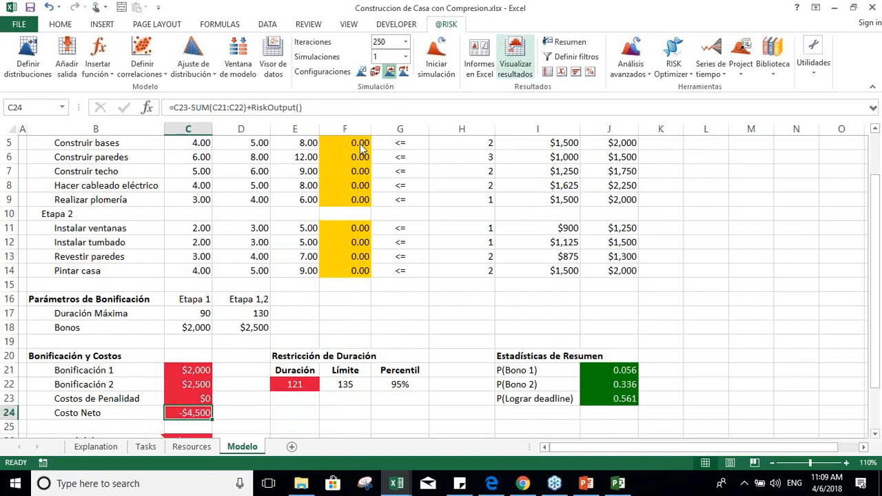
Step: View the simulated distributions of Costos de Penalidad and Costo Neto, closing each graph
{"action": "key", "text": "Up"}
{"action": "left_click", "coordinate": [517, 58]}
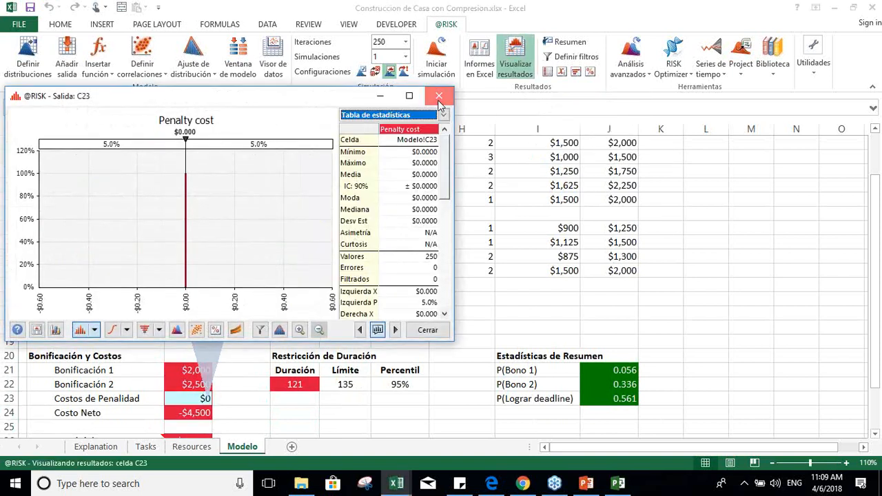
{"action": "left_click", "coordinate": [439, 97]}
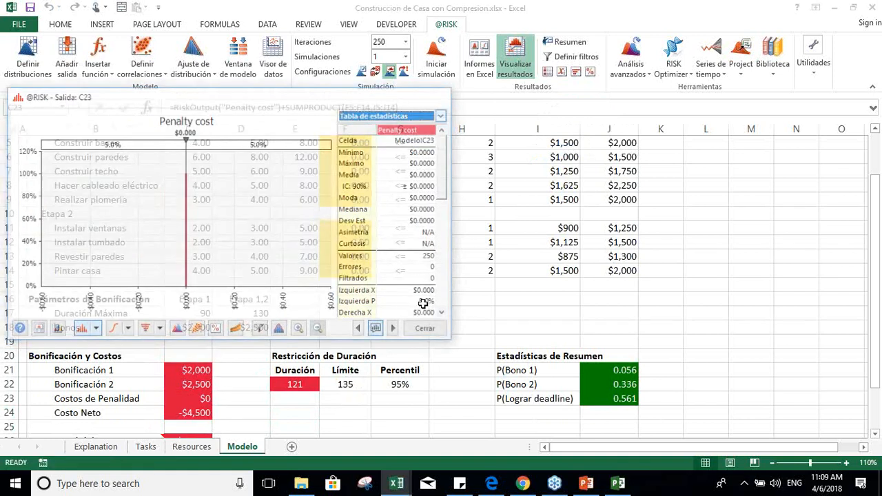
{"action": "key", "text": "Down"}
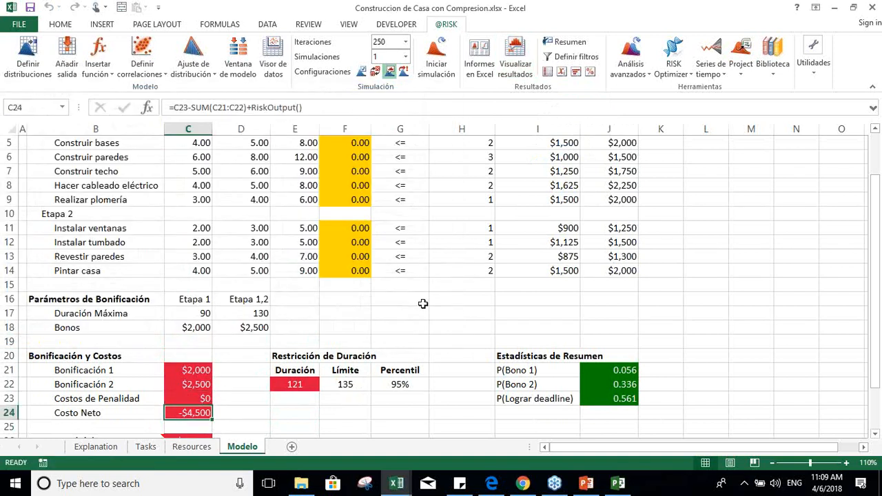
{"action": "left_click", "coordinate": [513, 55]}
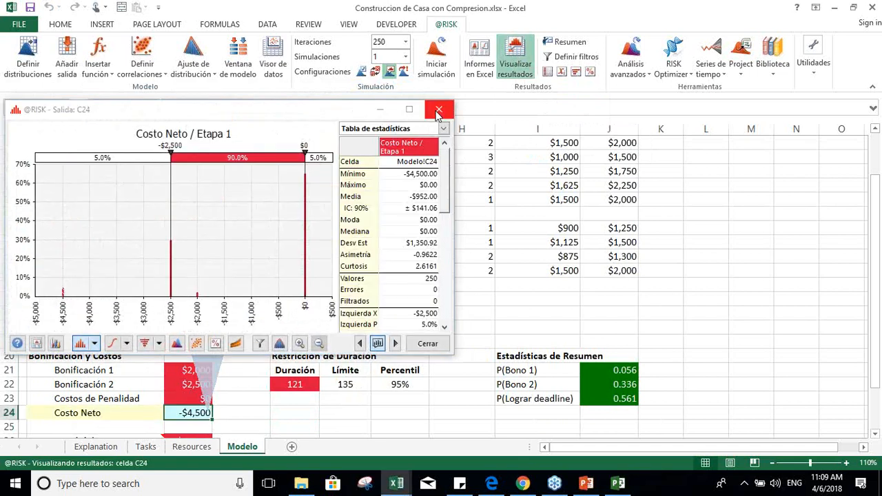
{"action": "left_click", "coordinate": [439, 109]}
Step: Examine the Costo Total del Proyecto formula and trace its references to the Build house cost in Tasks and to Costos de Penalidad
{"action": "key", "text": "Down"}
{"action": "key", "text": "Down"}
{"action": "key", "text": "Down"}
{"action": "key", "text": "Up"}
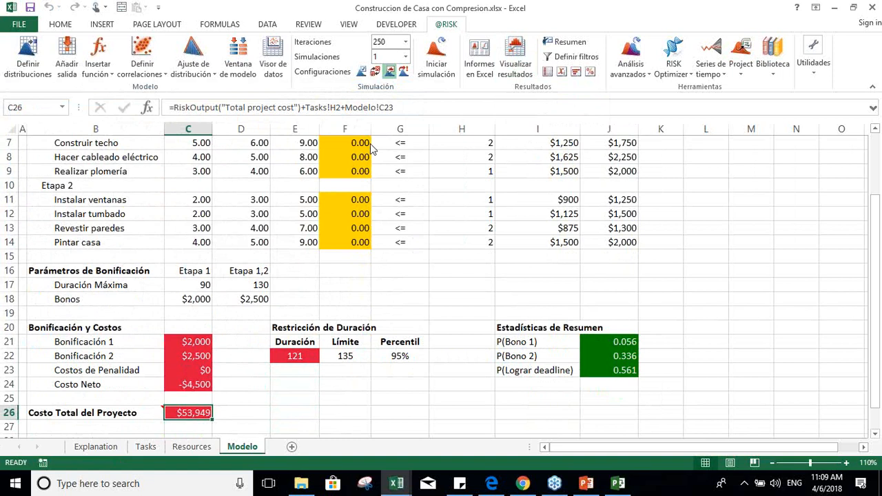
{"action": "left_click", "coordinate": [409, 105]}
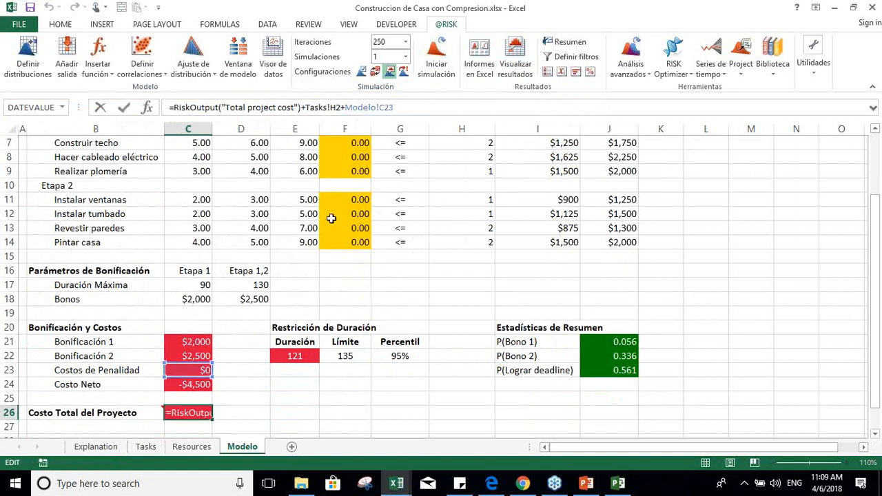
{"action": "key", "text": "Return"}
{"action": "left_click", "coordinate": [147, 448]}
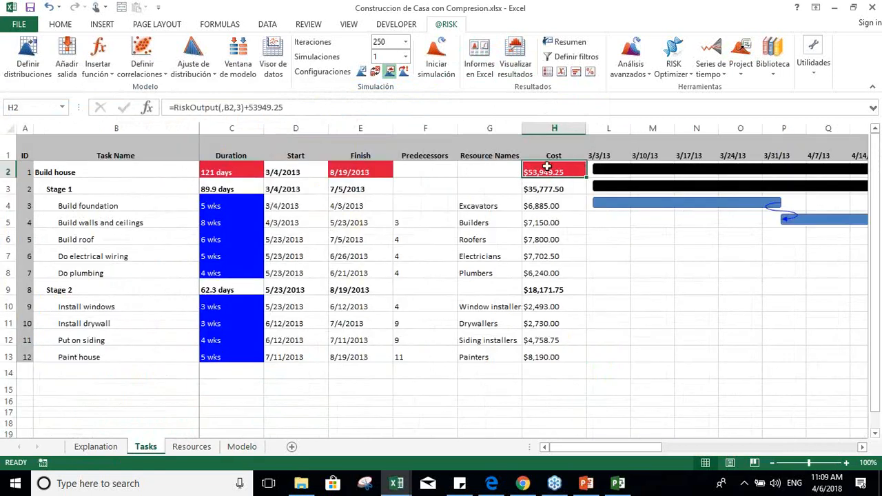
{"action": "left_click", "coordinate": [236, 448]}
{"action": "left_click", "coordinate": [176, 368]}
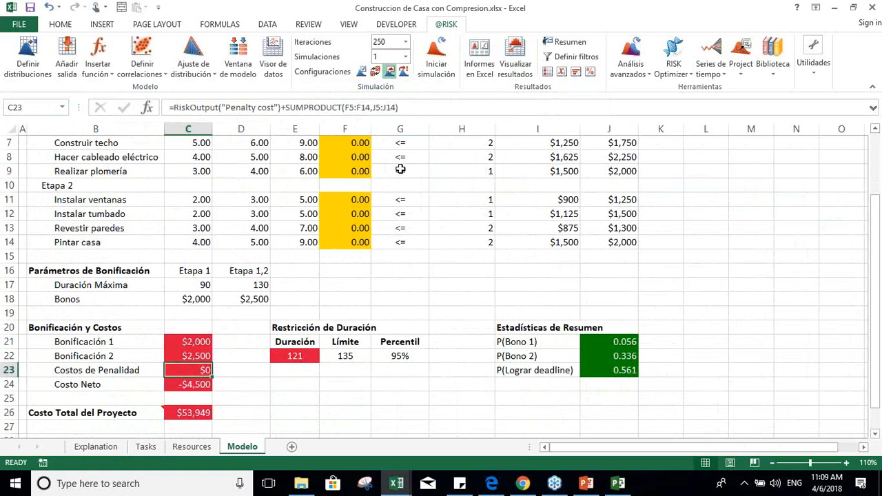
{"action": "left_click", "coordinate": [197, 417]}
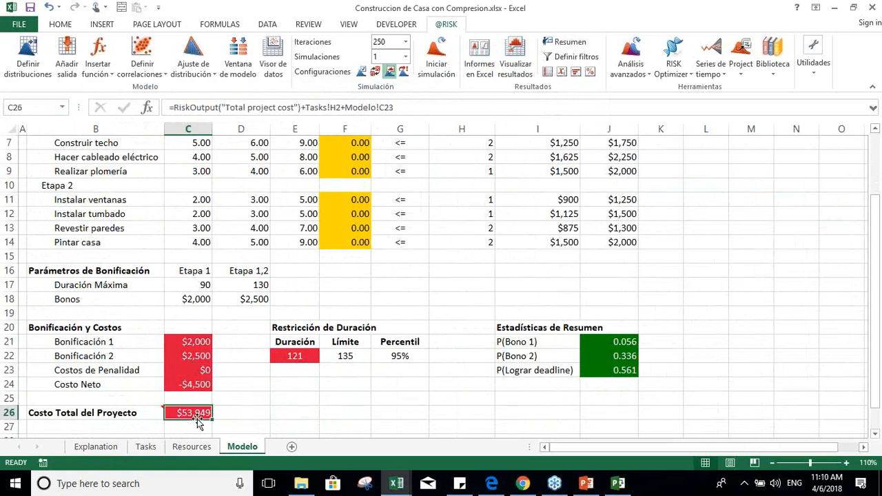
{"action": "left_click", "coordinate": [421, 103]}
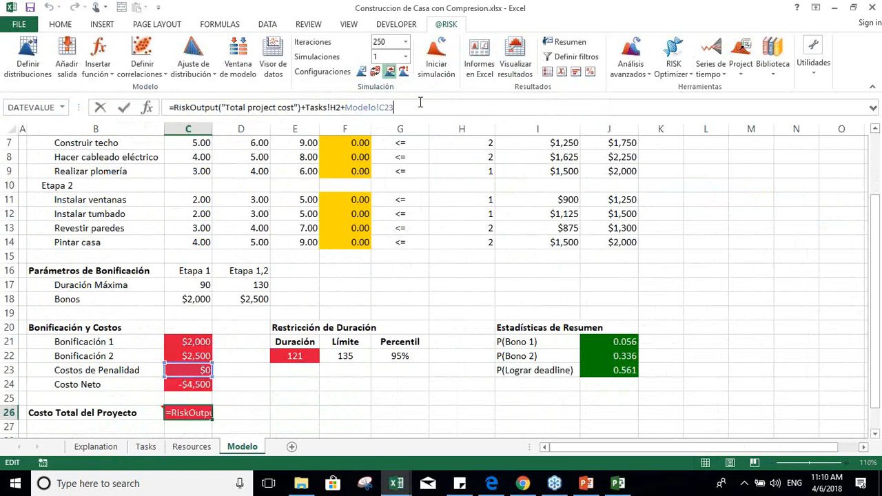
{"action": "key", "text": "Return"}
Step: View the simulated distribution of Costo Total del Proyecto in a maximized graph, and close it
{"action": "key", "text": "Up"}
{"action": "left_click", "coordinate": [515, 59]}
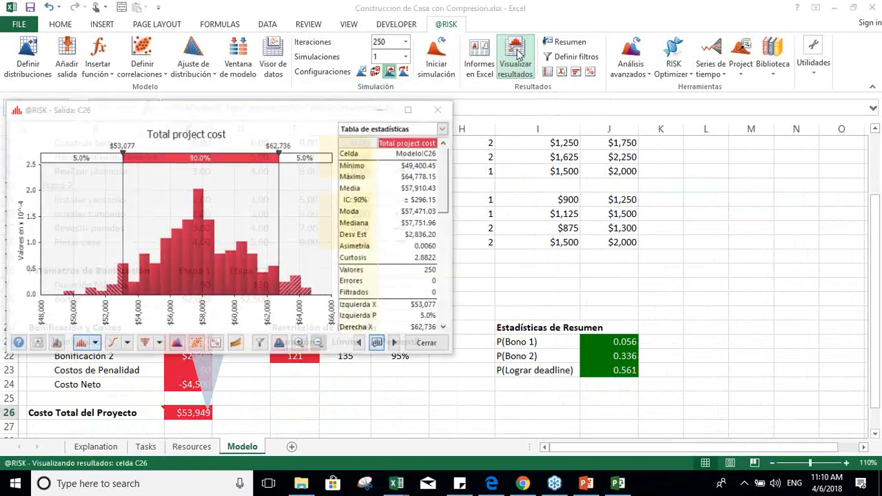
{"action": "left_click", "coordinate": [412, 107]}
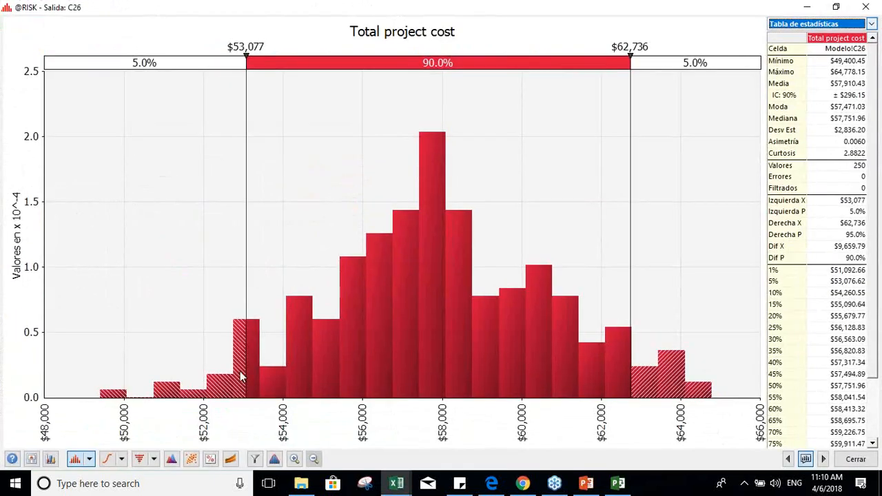
{"action": "left_click", "coordinate": [856, 460]}
Step: Check the Duración output, Percentil and Límite cells of the duration constraint
{"action": "key", "text": "Up"}
{"action": "key", "text": "Up"}
{"action": "key", "text": "Up"}
{"action": "key", "text": "Up"}
{"action": "key", "text": "Up"}
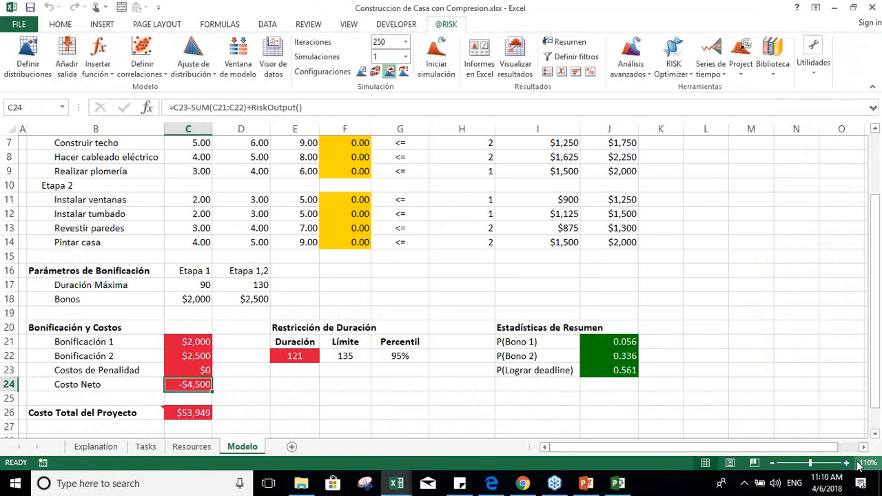
{"action": "key", "text": "Right"}
{"action": "key", "text": "Right"}
{"action": "key", "text": "Down"}
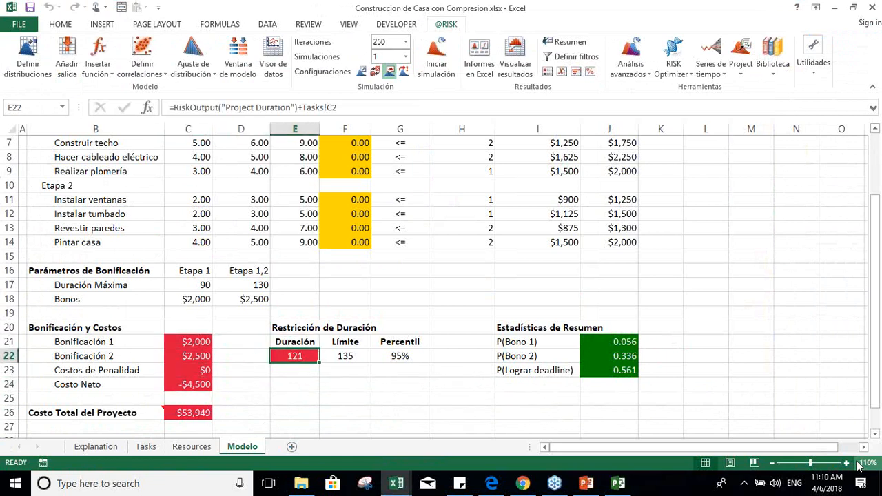
{"action": "key", "text": "Right"}
{"action": "key", "text": "Right"}
{"action": "key", "text": "Right"}
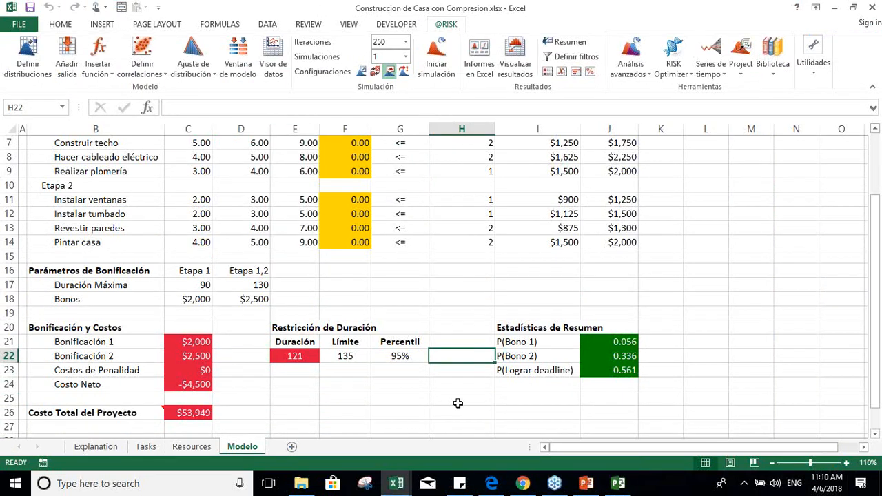
{"action": "left_click", "coordinate": [405, 358]}
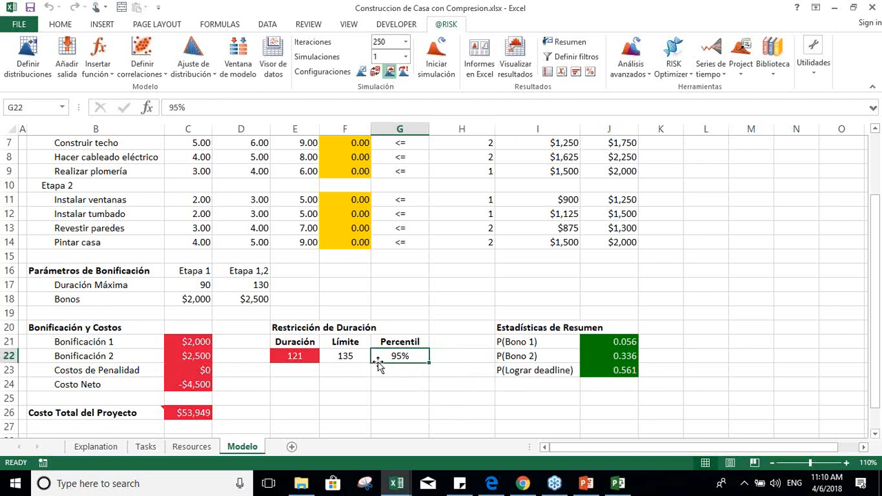
{"action": "left_click", "coordinate": [342, 363]}
Step: Review the RISKOptimizer model definition and leave it without changes
{"action": "key", "text": "Up"}
{"action": "key", "text": "Up"}
{"action": "key", "text": "Up"}
{"action": "key", "text": "Up"}
{"action": "key", "text": "Up"}
{"action": "key", "text": "Up"}
{"action": "key", "text": "Up"}
{"action": "key", "text": "Up"}
{"action": "key", "text": "Up"}
{"action": "key", "text": "Up"}
{"action": "key", "text": "Up"}
{"action": "key", "text": "Up"}
{"action": "key", "text": "Up"}
{"action": "key", "text": "Up"}
{"action": "key", "text": "Up"}
{"action": "key", "text": "Up"}
{"action": "key", "text": "Up"}
{"action": "key", "text": "Up"}
{"action": "key", "text": "Up"}
{"action": "key", "text": "Up"}
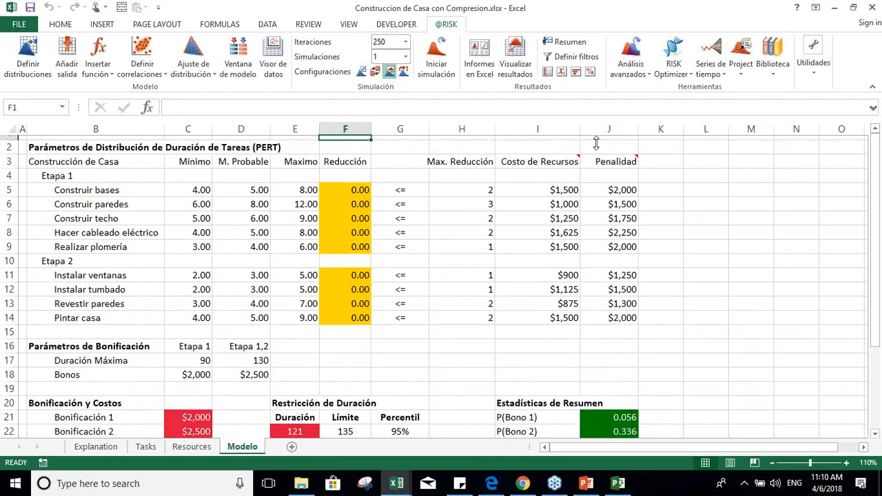
{"action": "left_click", "coordinate": [681, 76]}
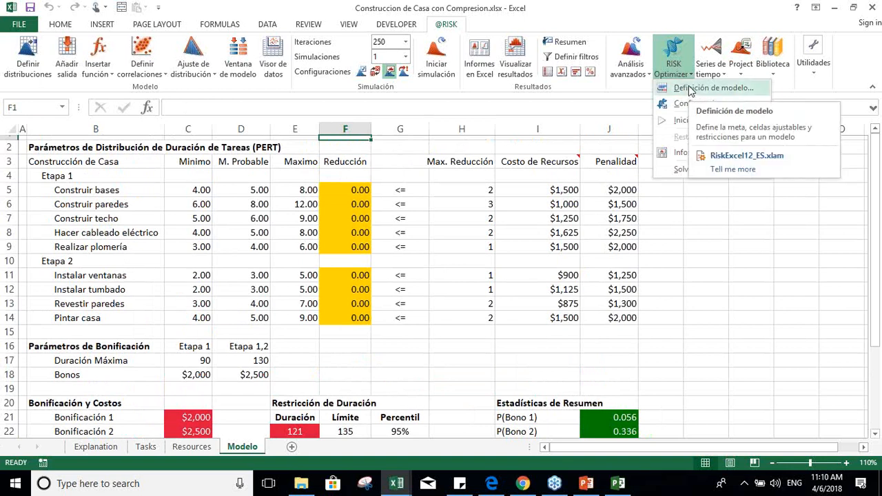
{"action": "left_click", "coordinate": [684, 89]}
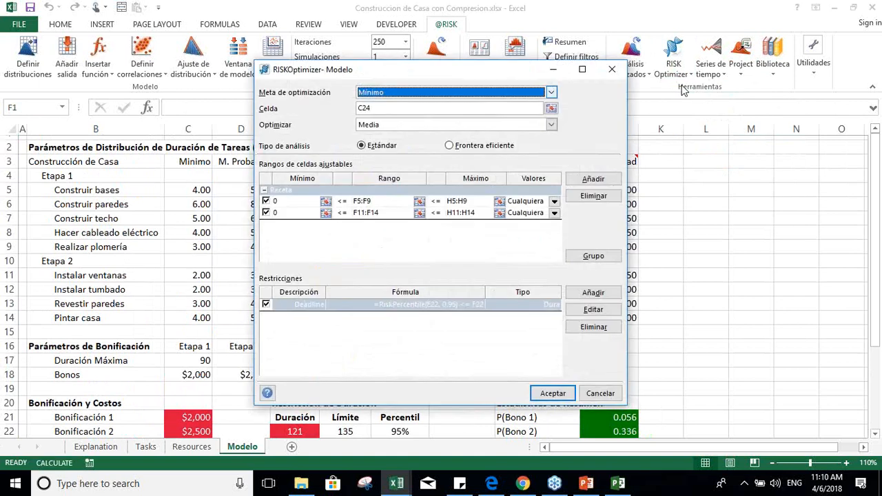
{"action": "left_click_drag", "start_coordinate": [511, 78], "coordinate": [631, 49]}
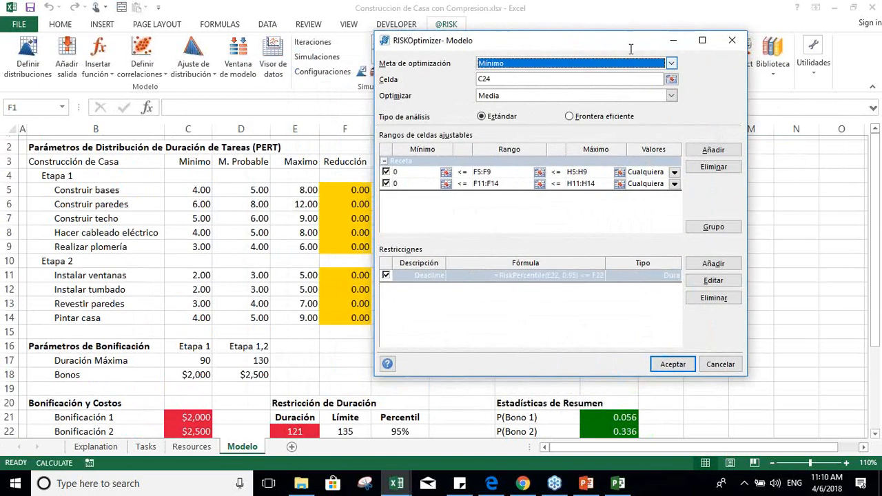
{"action": "left_click", "coordinate": [720, 364]}
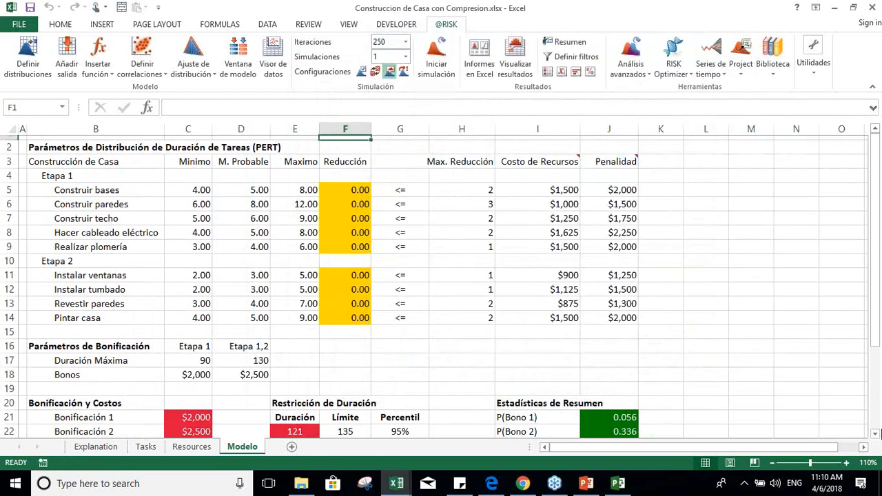
Step: Check the Costos de Penalidad cell and reopen the RISKOptimizer model definition
{"action": "left_click", "coordinate": [875, 434]}
{"action": "left_click", "coordinate": [875, 434]}
{"action": "left_click", "coordinate": [876, 434]}
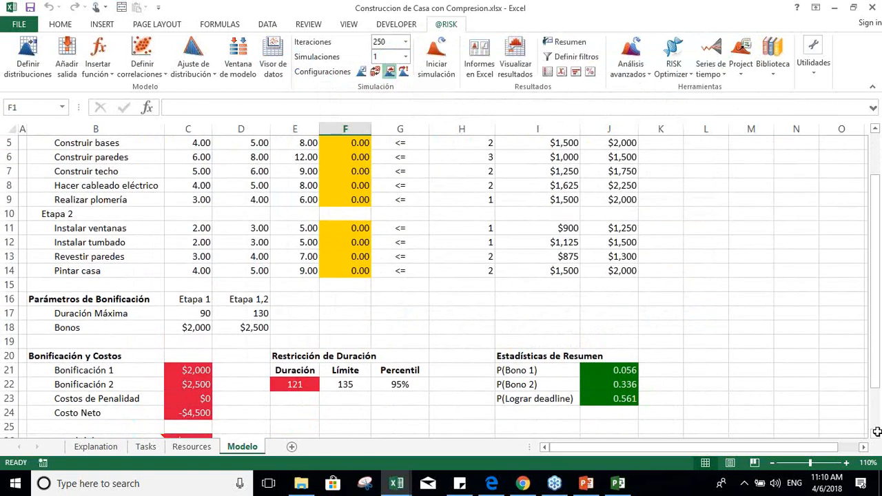
{"action": "left_click", "coordinate": [191, 397]}
{"action": "left_click", "coordinate": [674, 70]}
{"action": "left_click", "coordinate": [710, 88]}
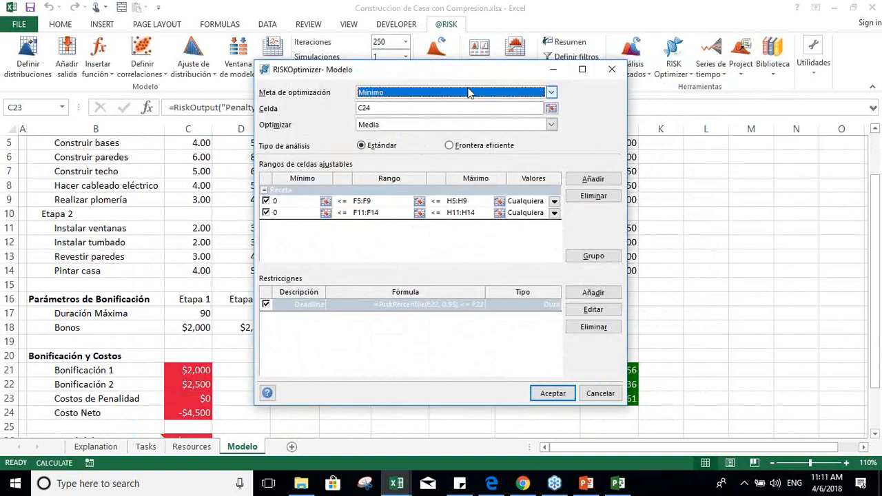
Step: Review the optimization goal options, the target cell and the available statistics, keeping Mínimo, C24 and Media
{"action": "left_click_drag", "start_coordinate": [445, 78], "coordinate": [636, 66]}
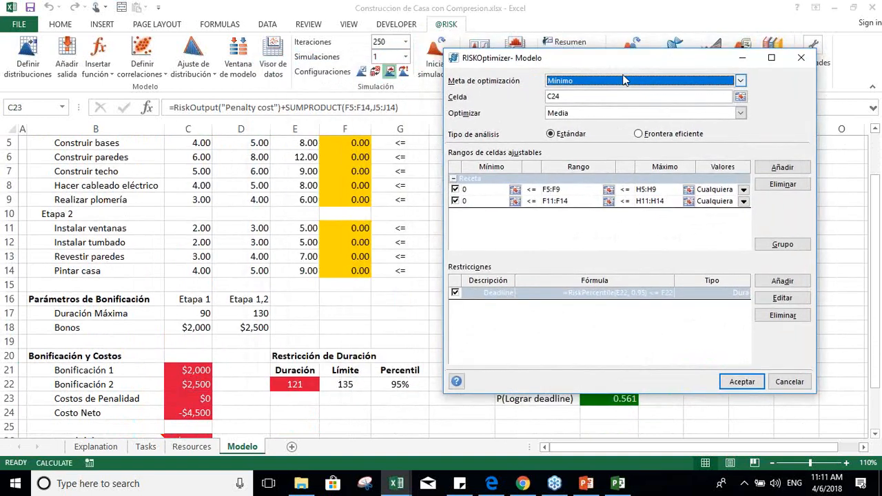
{"action": "left_click", "coordinate": [741, 81]}
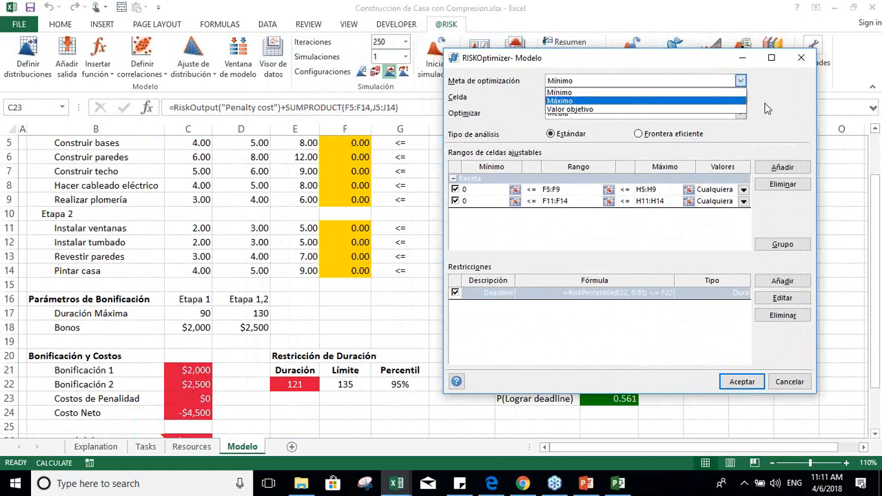
{"action": "left_click", "coordinate": [741, 81]}
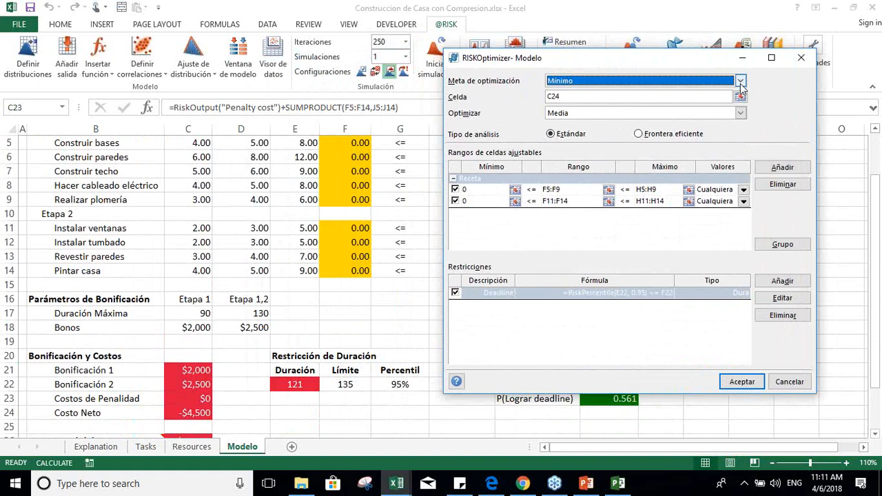
{"action": "left_click", "coordinate": [741, 96]}
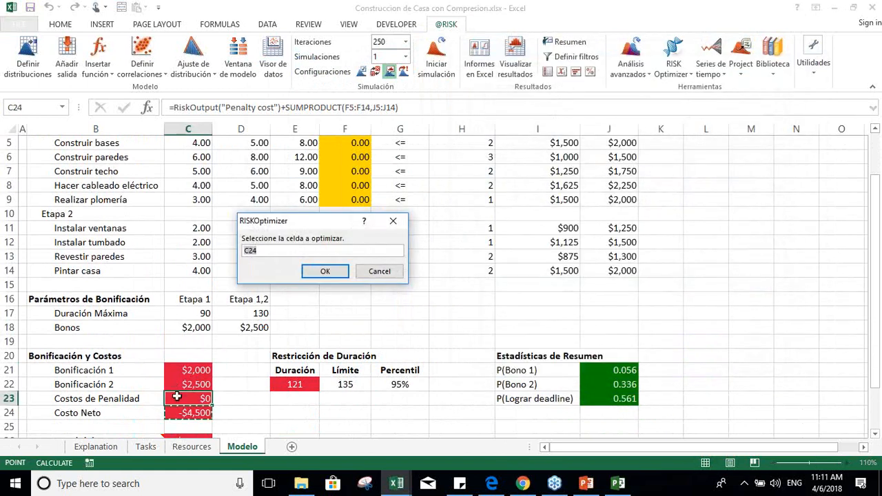
{"action": "left_click", "coordinate": [332, 271]}
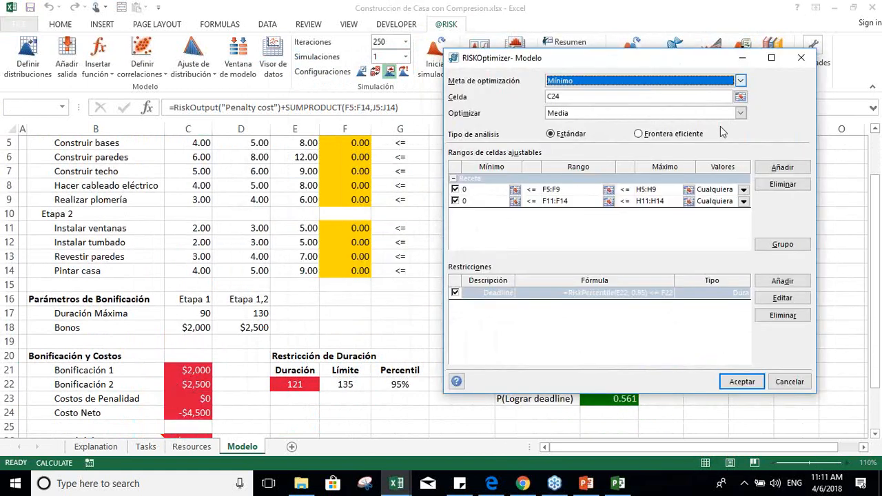
{"action": "left_click", "coordinate": [740, 114]}
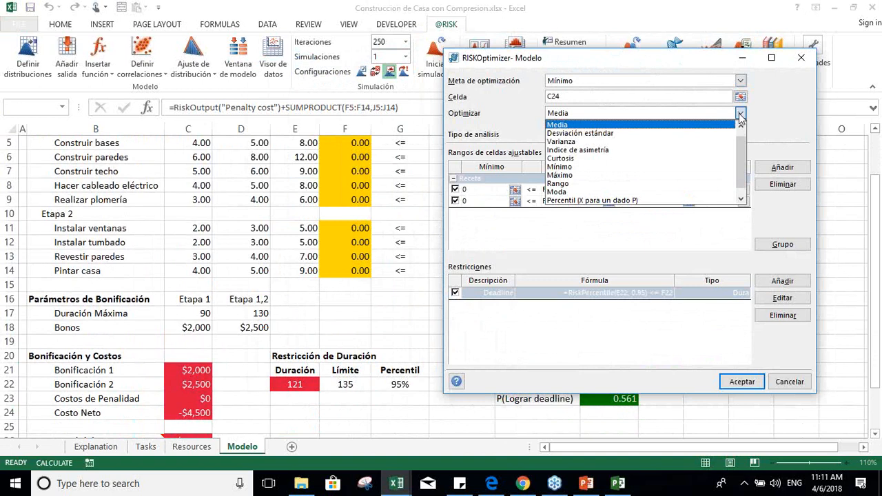
{"action": "left_click", "coordinate": [716, 126]}
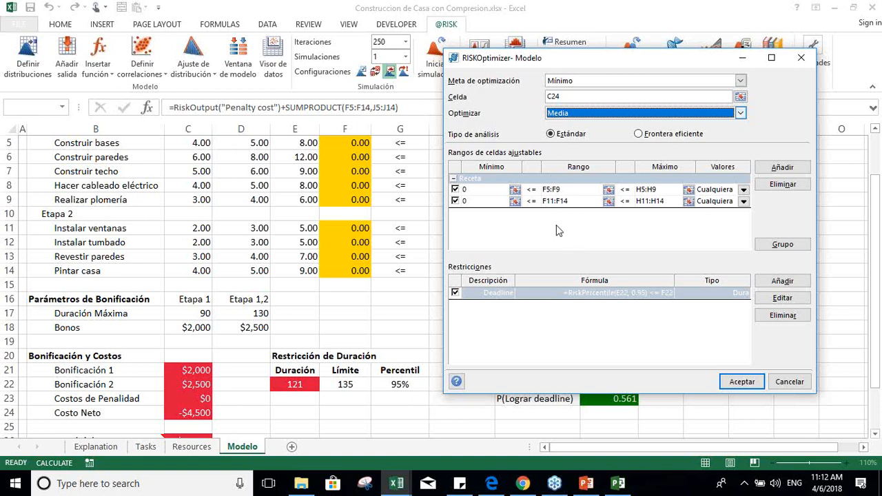
Step: Check the value type options for the adjustable range F5:F9 and leave them without changes
{"action": "left_click", "coordinate": [559, 193]}
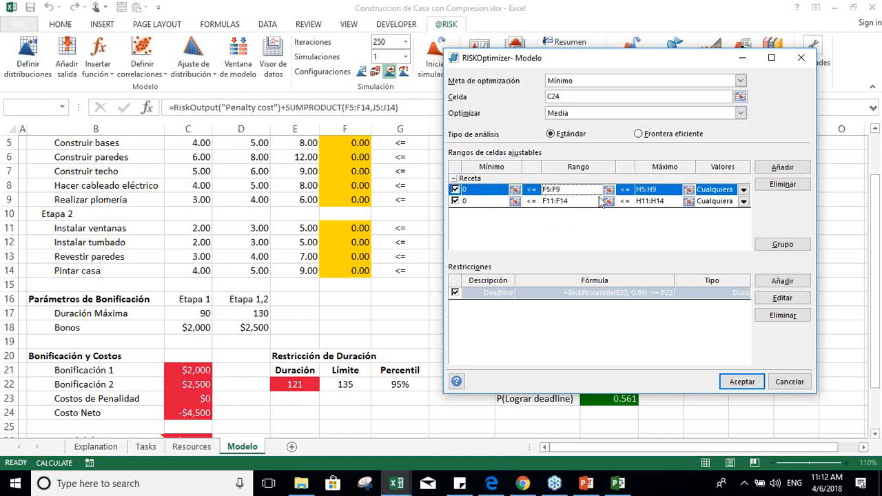
{"action": "left_click_drag", "start_coordinate": [657, 60], "coordinate": [738, 59]}
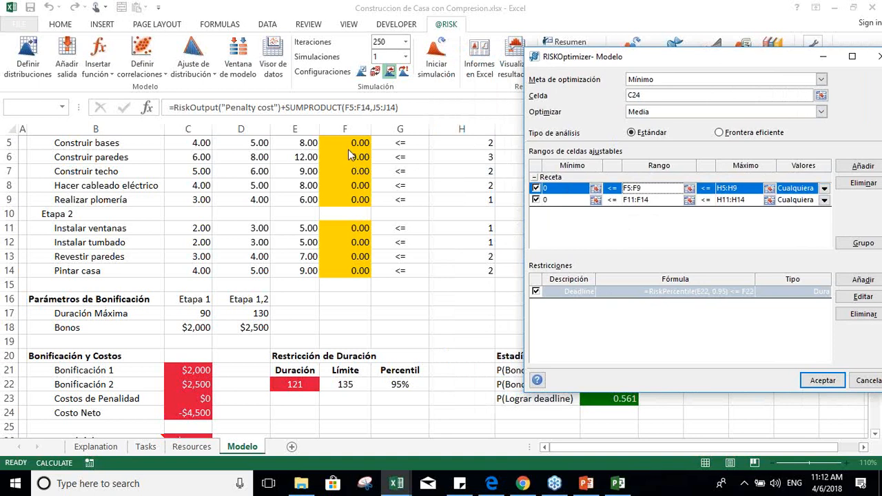
{"action": "left_click", "coordinate": [824, 188]}
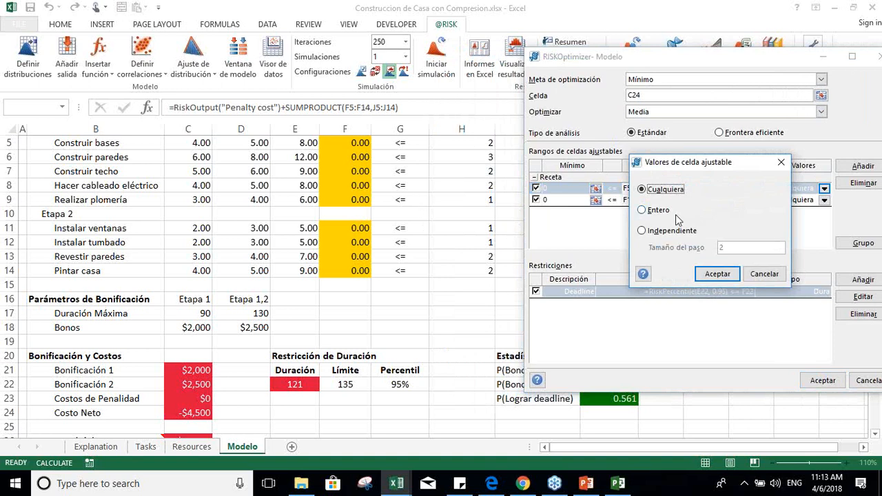
{"action": "left_click", "coordinate": [753, 275]}
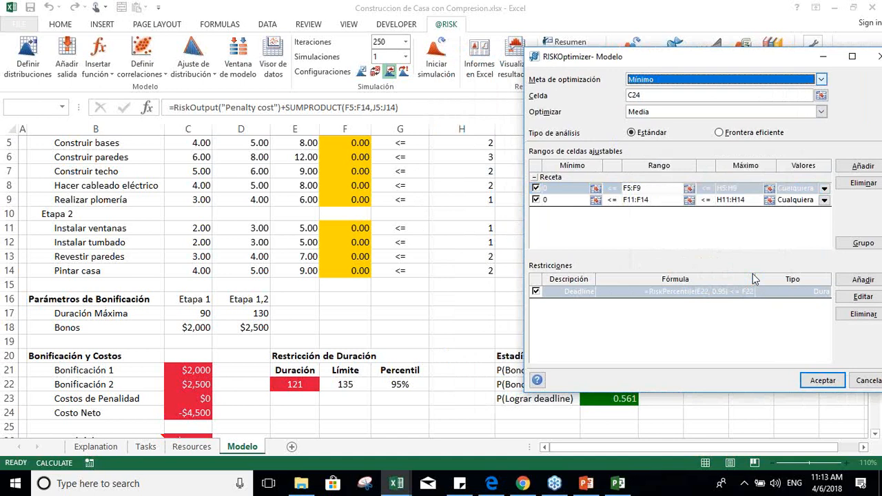
Step: Review the Deadline constraint's restricted range, limit cell and percentile statistic, and accept the model definition without changes
{"action": "left_click_drag", "start_coordinate": [661, 64], "coordinate": [519, 59]}
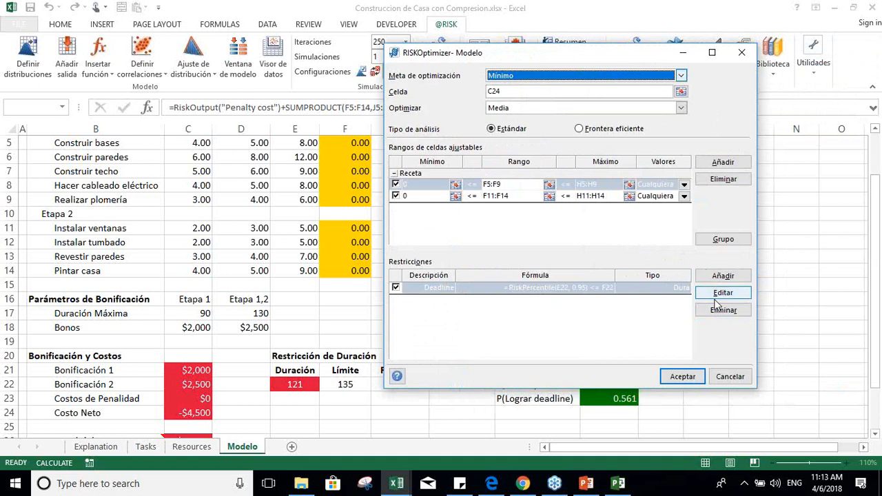
{"action": "left_click", "coordinate": [731, 294]}
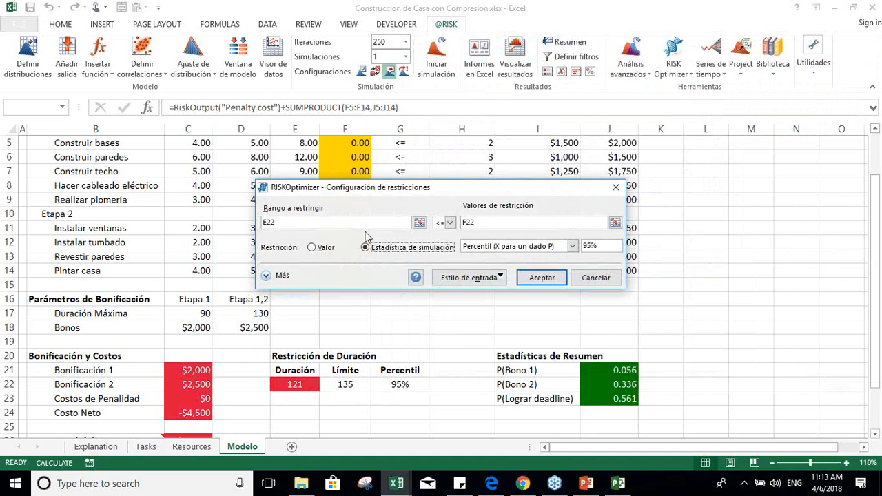
{"action": "left_click", "coordinate": [417, 222]}
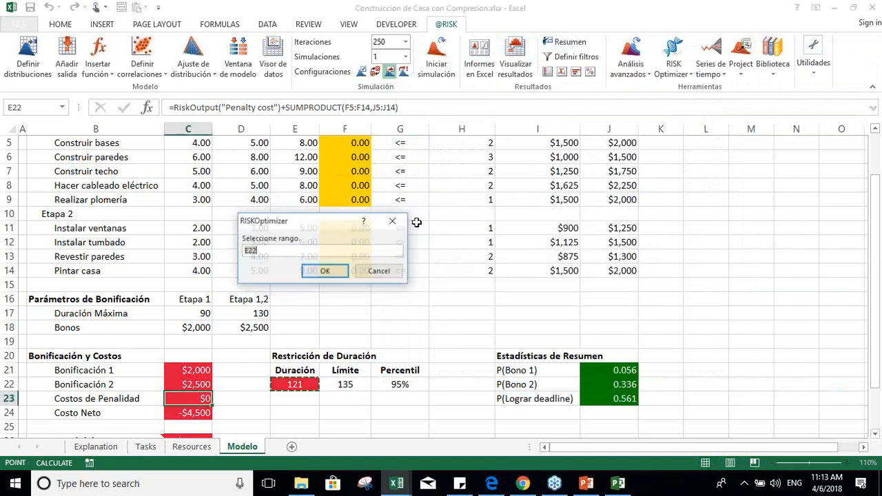
{"action": "left_click", "coordinate": [325, 272]}
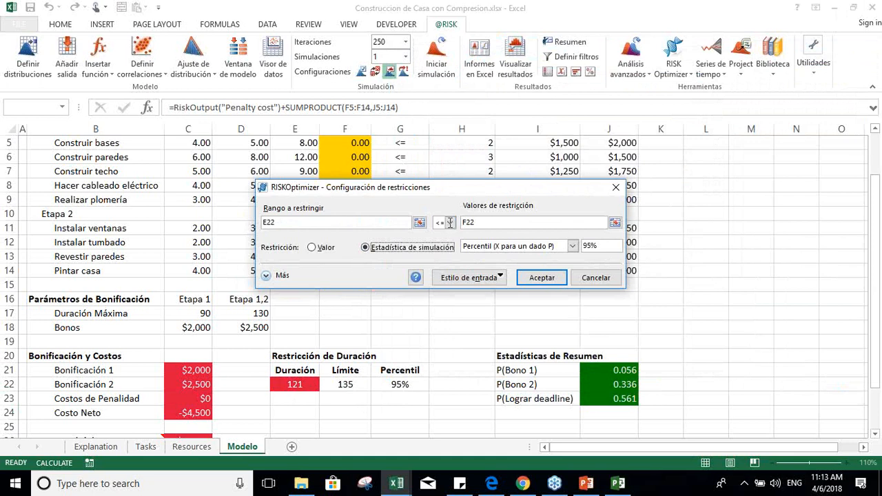
{"action": "left_click", "coordinate": [614, 223]}
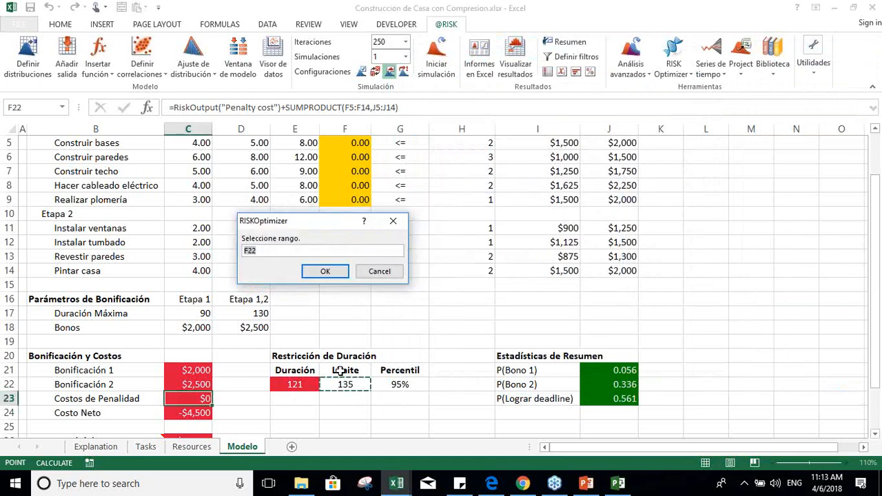
{"action": "left_click", "coordinate": [325, 270]}
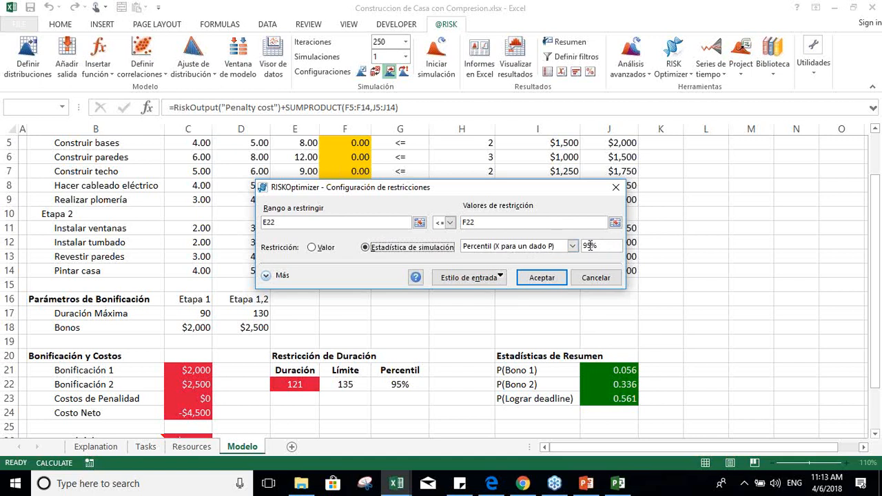
{"action": "left_click", "coordinate": [555, 277]}
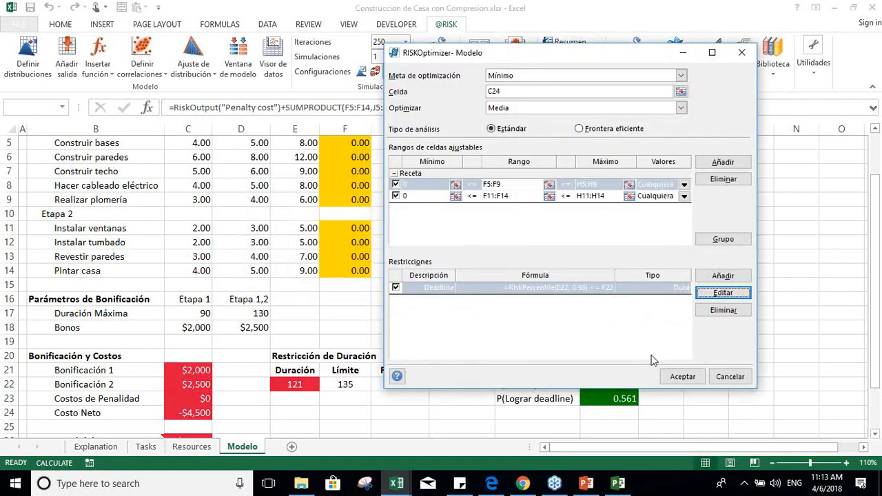
{"action": "left_click", "coordinate": [681, 376]}
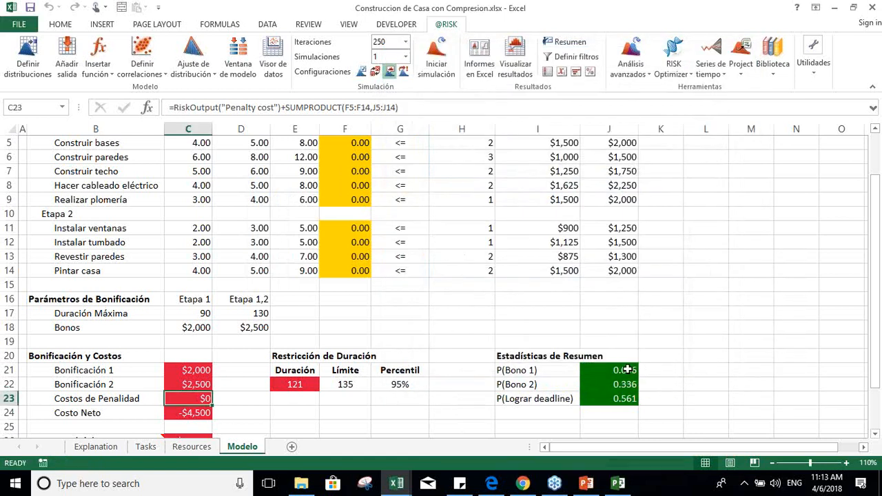
Step: Inspect the P(Bono 1) formula and the Duración Máxima cells for Etapa 1 and Etapa 1,2
{"action": "left_click", "coordinate": [628, 370]}
{"action": "key", "text": "Down"}
{"action": "key", "text": "Up"}
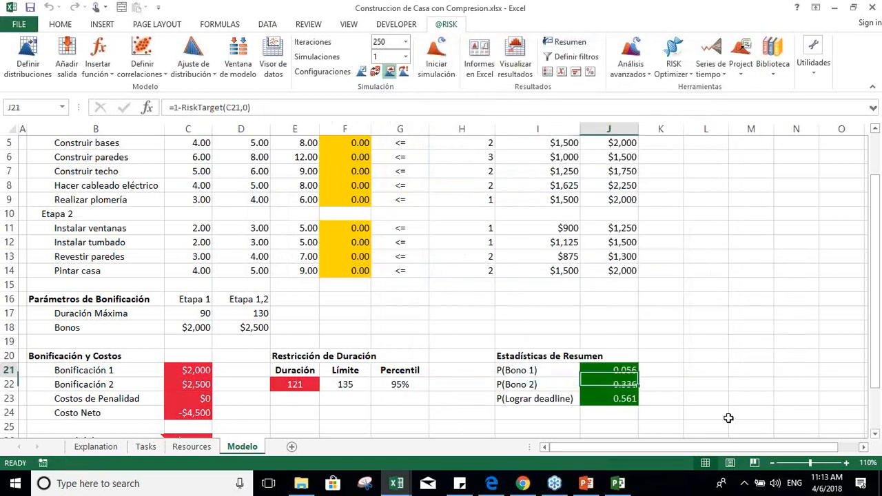
{"action": "key", "text": "Left"}
{"action": "key", "text": "Left"}
{"action": "key", "text": "Left"}
{"action": "key", "text": "Left"}
{"action": "key", "text": "Left"}
{"action": "key", "text": "Left"}
{"action": "key", "text": "Left"}
{"action": "key", "text": "Up"}
{"action": "key", "text": "Up"}
{"action": "key", "text": "Up"}
{"action": "key", "text": "Up"}
{"action": "key", "text": "Up"}
{"action": "key", "text": "Down"}
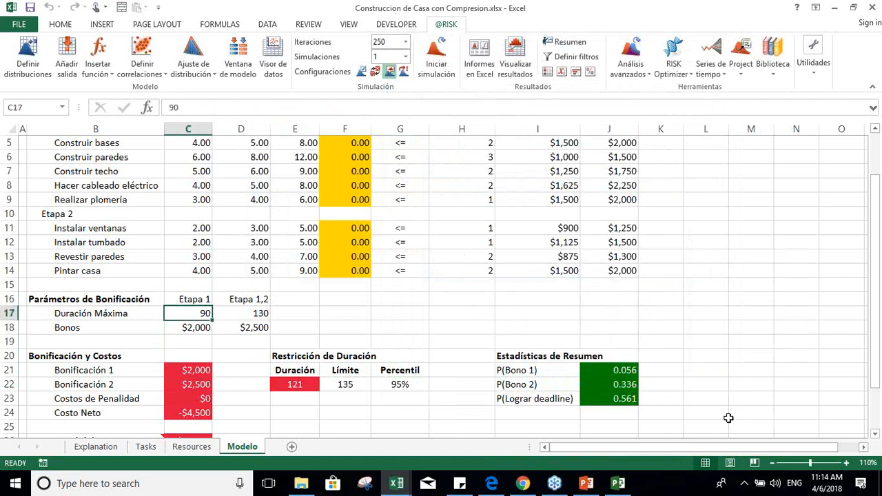
{"action": "key", "text": "Right"}
{"action": "key", "text": "Right"}
{"action": "key", "text": "Right"}
{"action": "key", "text": "Right"}
{"action": "key", "text": "Right"}
{"action": "key", "text": "Right"}
{"action": "key", "text": "Right"}
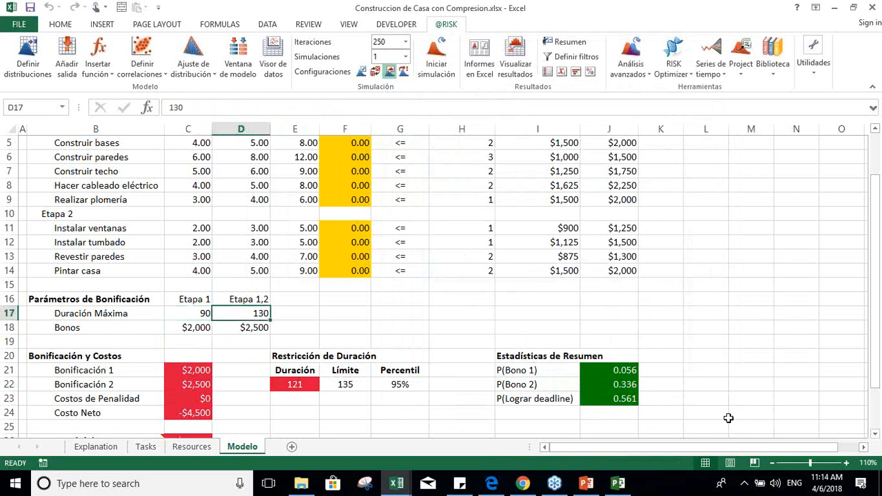
Step: Return to Estadísticas de Resumen and inspect the P(Bono 2) and P(Bono 1) formulas
{"action": "key", "text": "Down"}
{"action": "key", "text": "Down"}
{"action": "key", "text": "Down"}
{"action": "key", "text": "Down"}
{"action": "key", "text": "Down"}
{"action": "key", "text": "Down"}
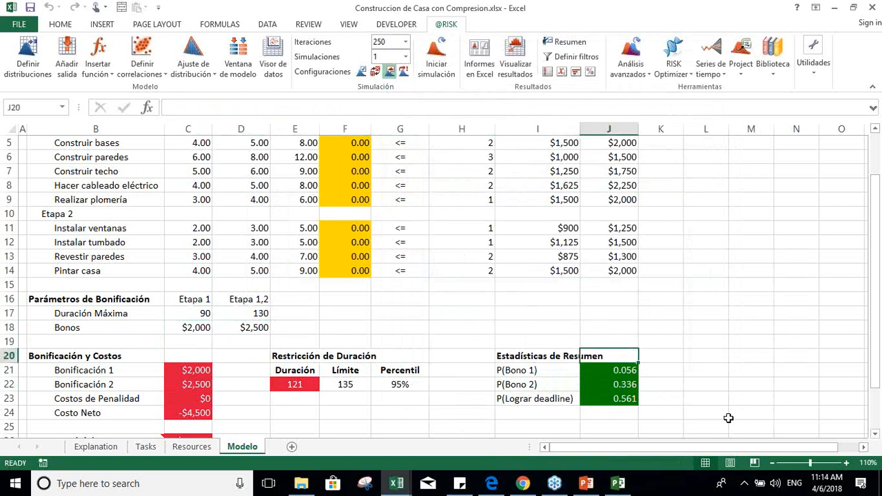
{"action": "key", "text": "Down"}
{"action": "key", "text": "Up"}
{"action": "key", "text": "Up"}
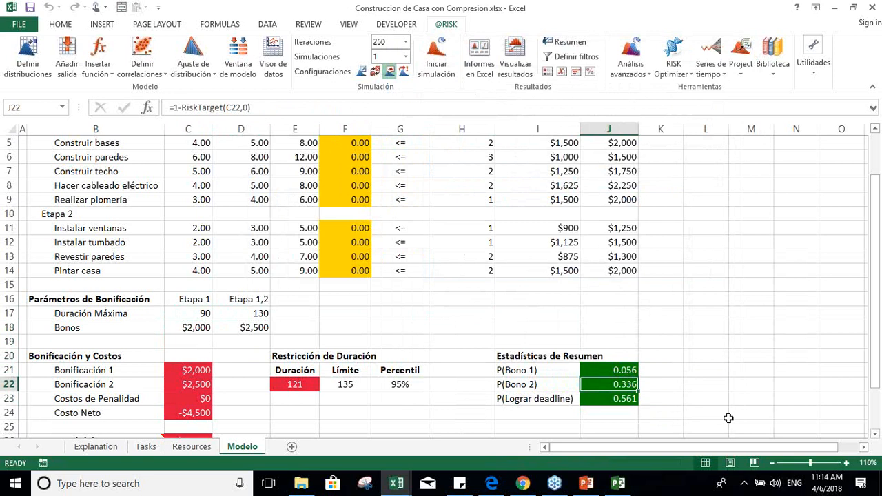
{"action": "key", "text": "Up"}
{"action": "key", "text": "Down"}
{"action": "key", "text": "Up"}
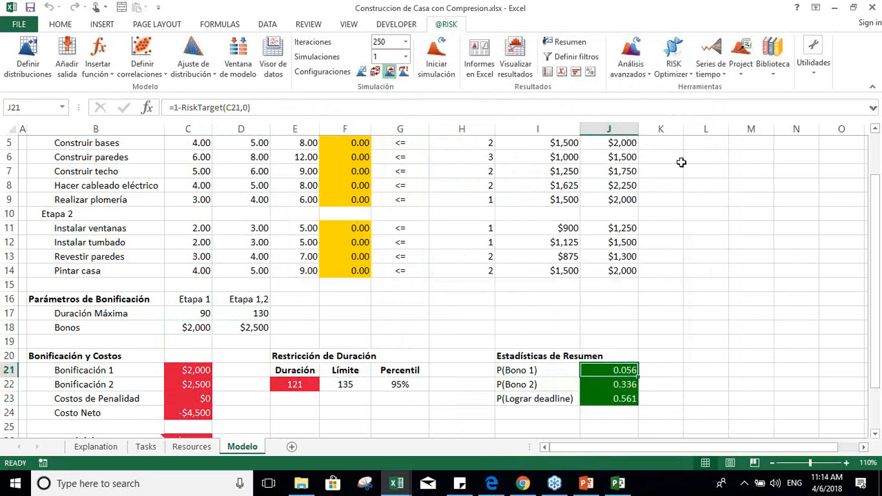
Step: Configure the RISKOptimizer runtime to stop by Tiempo after 1 minute, with Pruebas and Progreso turned off
{"action": "left_click", "coordinate": [673, 76]}
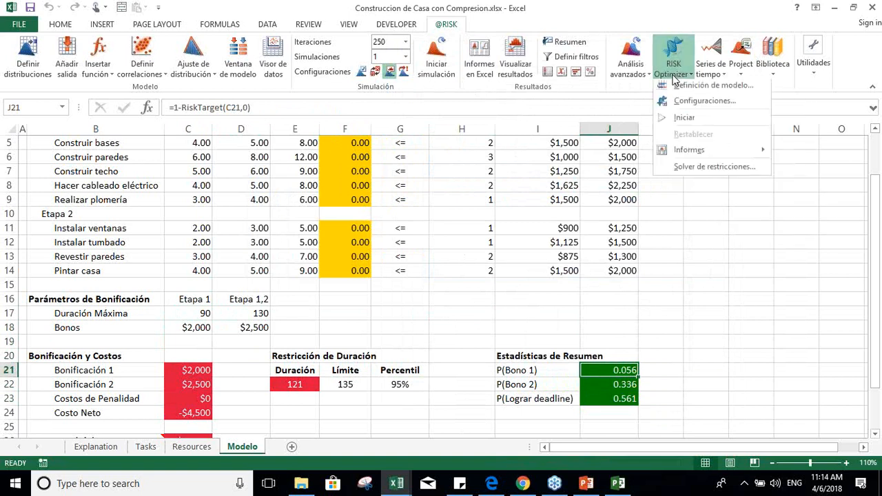
{"action": "left_click", "coordinate": [690, 106]}
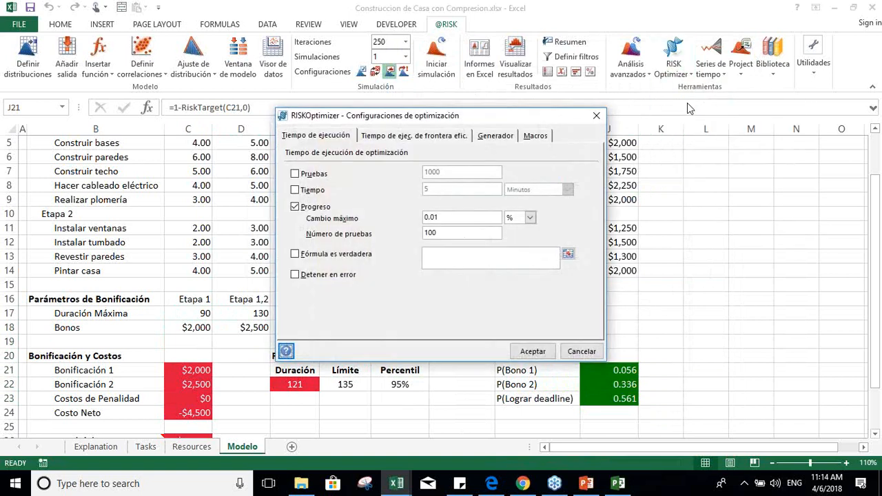
{"action": "left_click", "coordinate": [296, 208]}
{"action": "left_click", "coordinate": [295, 174]}
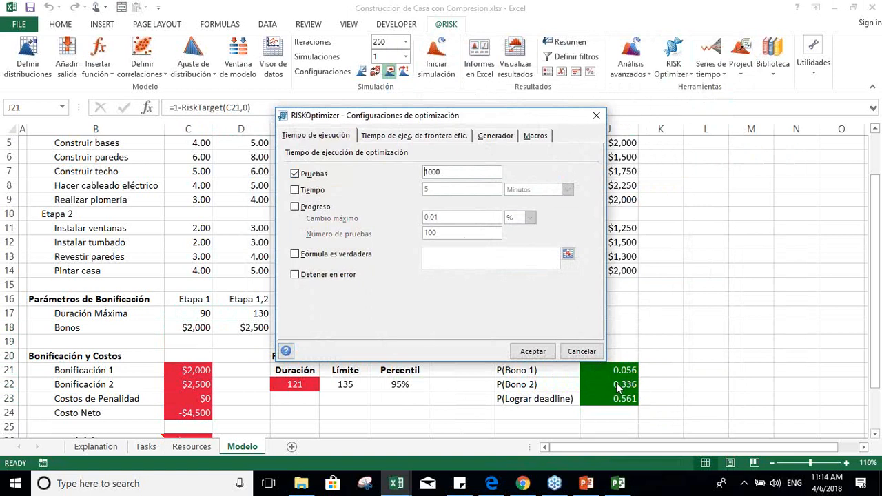
{"action": "left_click", "coordinate": [295, 174]}
{"action": "left_click", "coordinate": [295, 190]}
{"action": "left_click", "coordinate": [458, 190]}
{"action": "key", "text": "BackSpace"}
{"action": "type", "text": "1"}
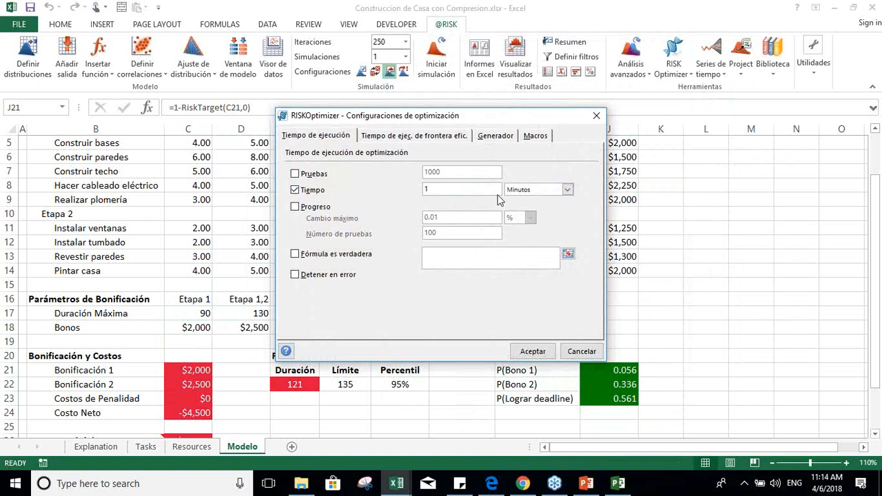
{"action": "left_click", "coordinate": [534, 352]}
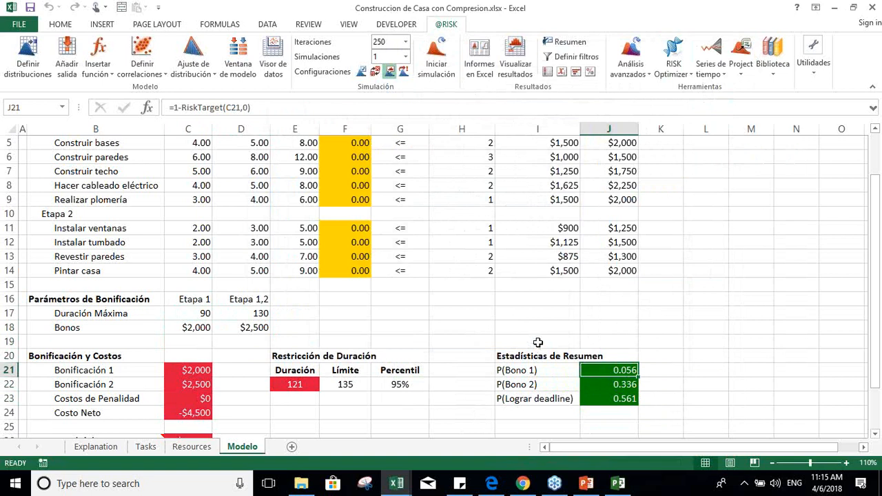
Step: Reopen the optimization settings and examine the Progreso stopping condition, leaving it turned off
{"action": "left_click", "coordinate": [673, 61]}
{"action": "left_click", "coordinate": [704, 104]}
{"action": "left_click", "coordinate": [295, 207]}
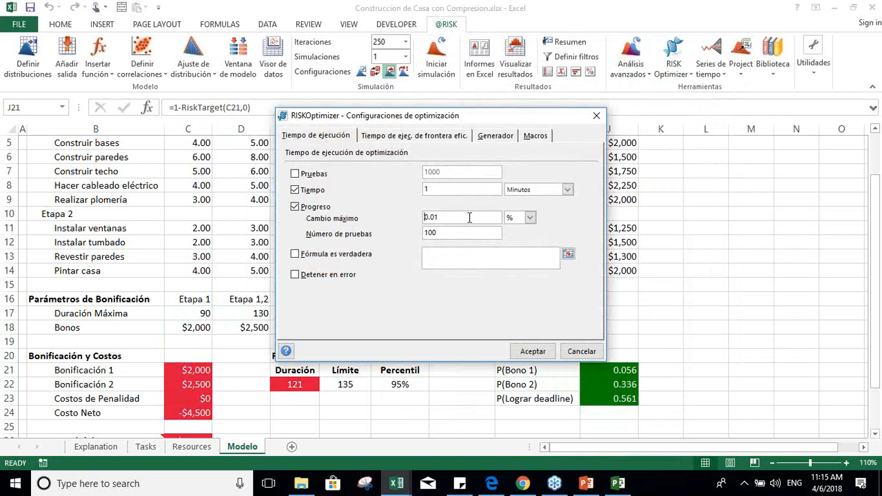
{"action": "left_click", "coordinate": [295, 207]}
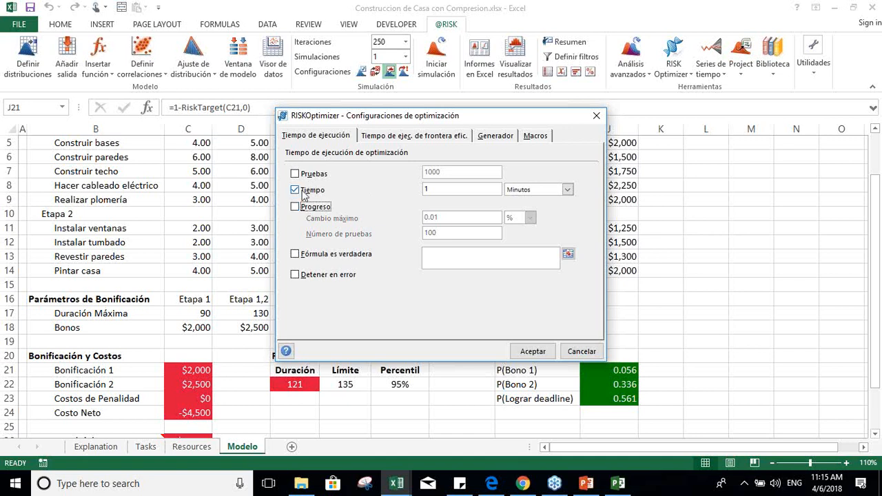
Step: Examine the efficient frontier runtime and the Manual engine choices Algoritmo genético and OptQuest, keeping the optimization mode on Automático
{"action": "left_click", "coordinate": [431, 136]}
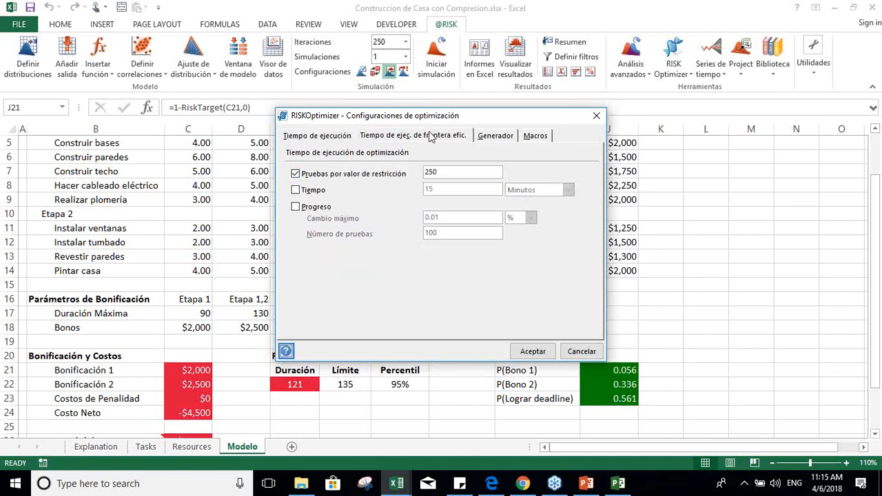
{"action": "left_click", "coordinate": [490, 136]}
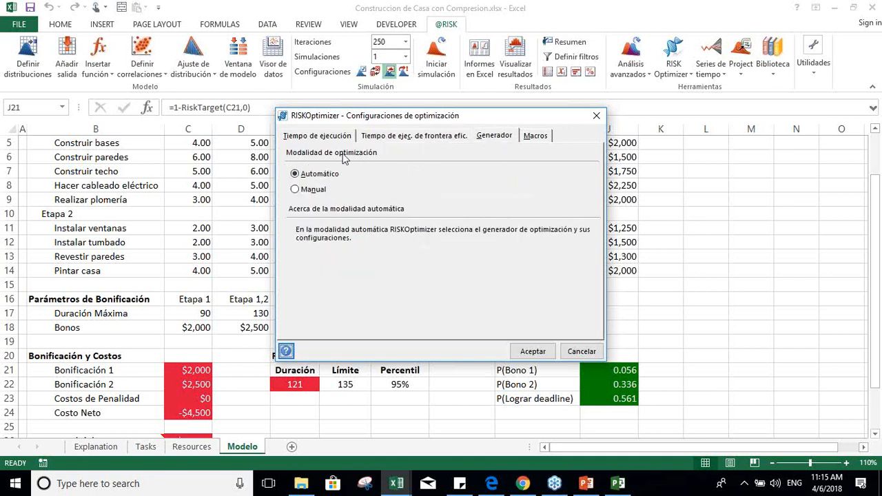
{"action": "left_click", "coordinate": [297, 190]}
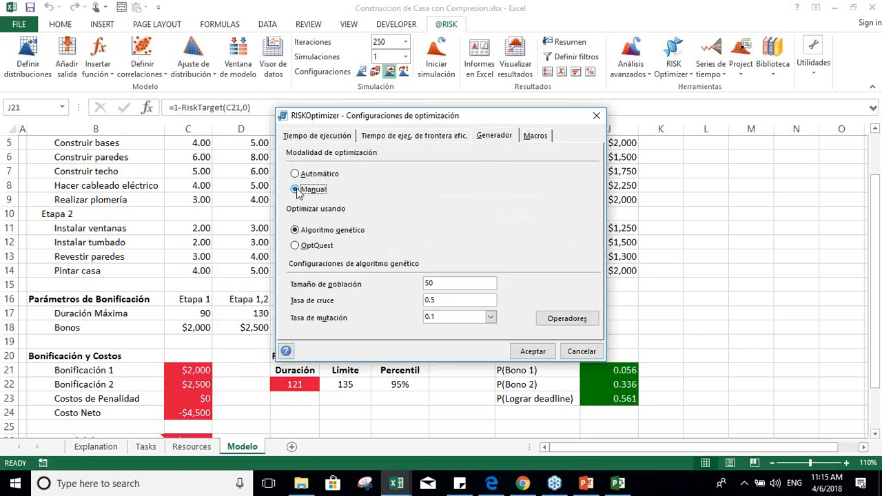
{"action": "left_click", "coordinate": [320, 250]}
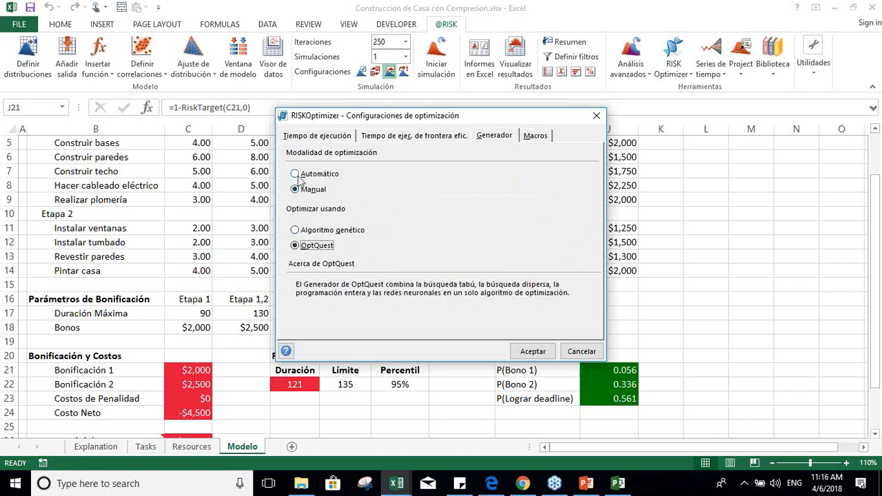
{"action": "left_click", "coordinate": [295, 230]}
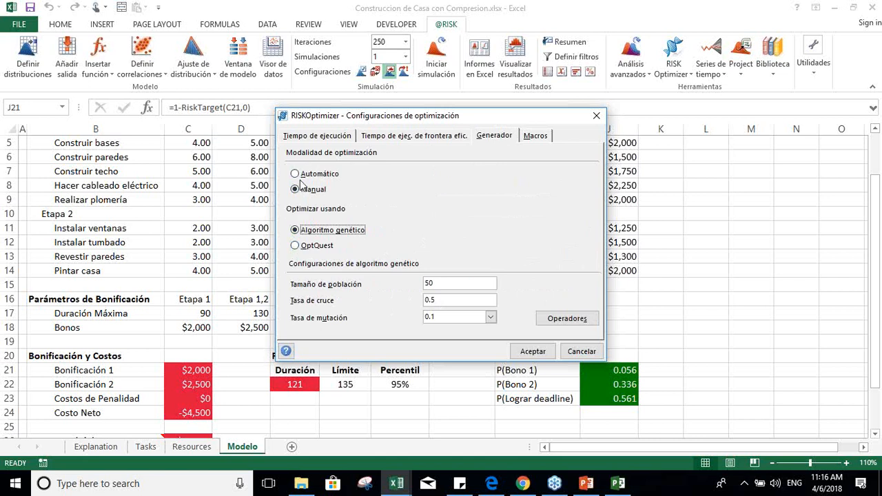
{"action": "left_click", "coordinate": [295, 175]}
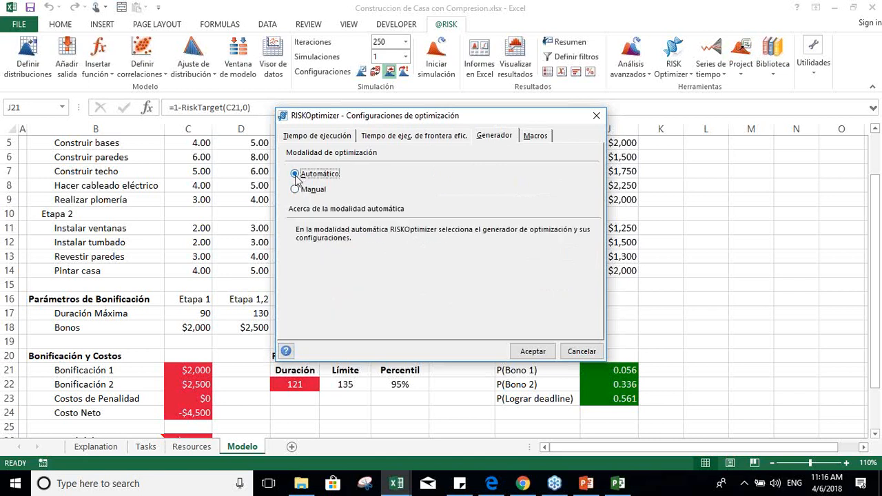
{"action": "left_click", "coordinate": [532, 351]}
Step: Recheck the optimization runtime settings and inspect the Costo Total del Proyecto formula
{"action": "left_click", "coordinate": [673, 64]}
{"action": "left_click", "coordinate": [675, 99]}
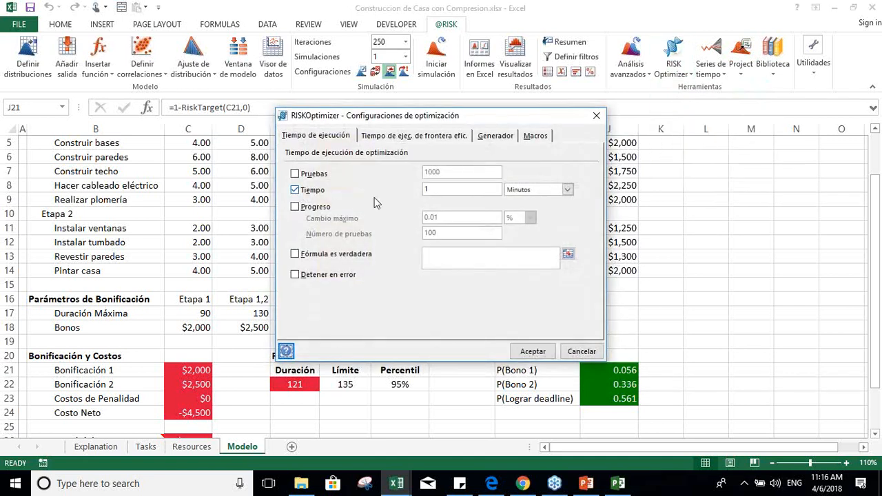
{"action": "left_click", "coordinate": [533, 351]}
{"action": "left_click", "coordinate": [199, 400]}
{"action": "key", "text": "Down"}
{"action": "key", "text": "Down"}
{"action": "key", "text": "Down"}
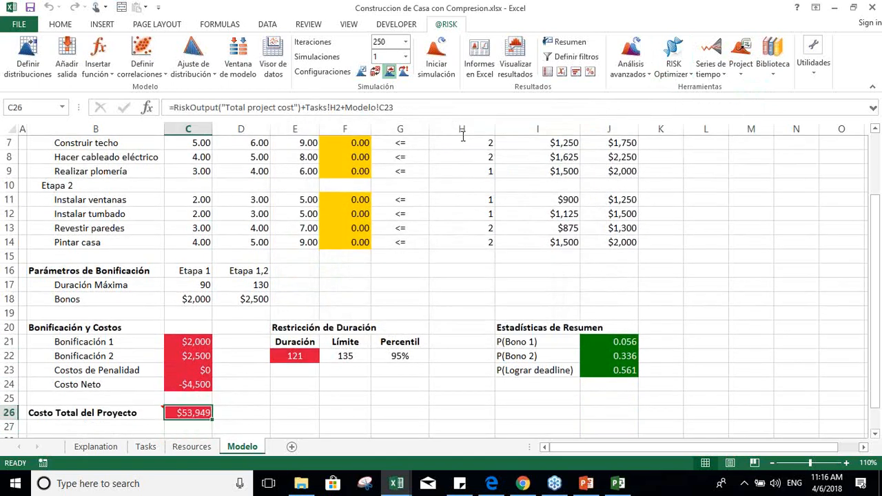
Step: Run the RISKOptimizer optimization and briefly check the watcher window while the trials start
{"action": "left_click", "coordinate": [660, 73]}
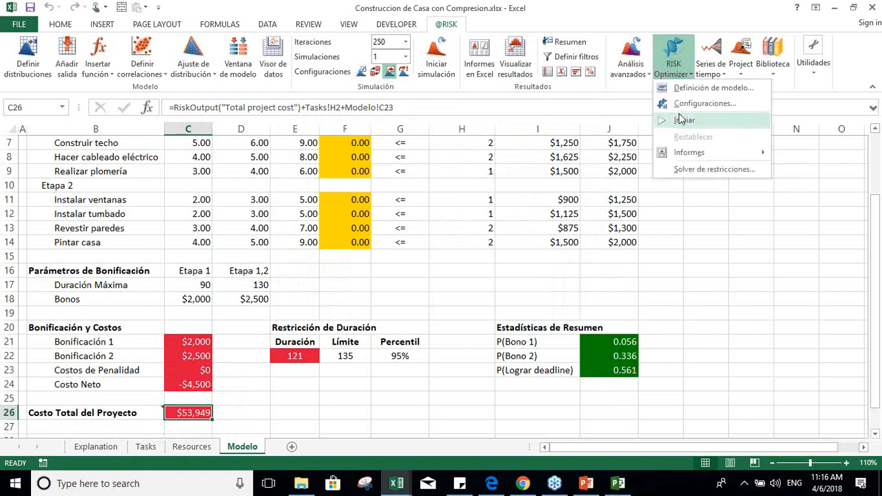
{"action": "left_click", "coordinate": [680, 117]}
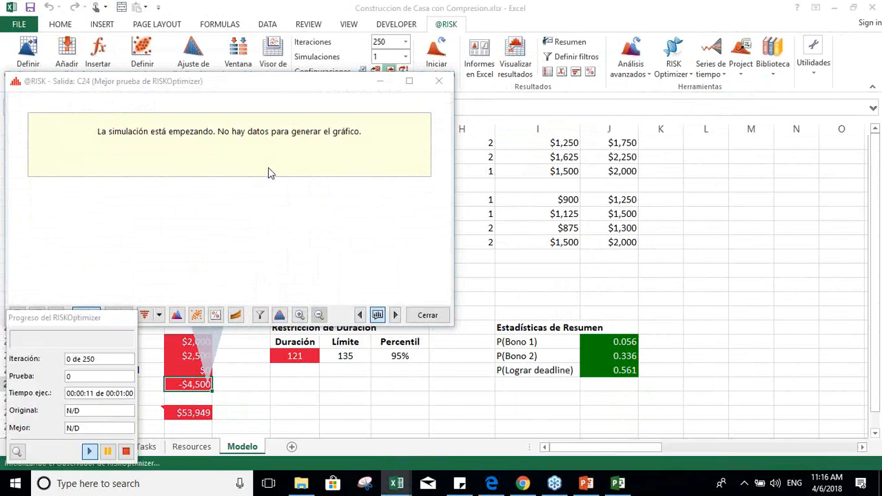
{"action": "left_click", "coordinate": [17, 455]}
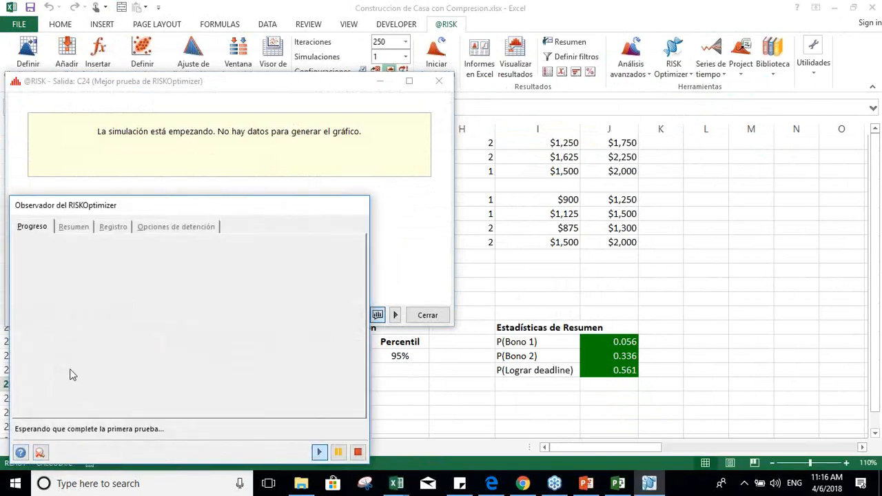
{"action": "left_click", "coordinate": [40, 452]}
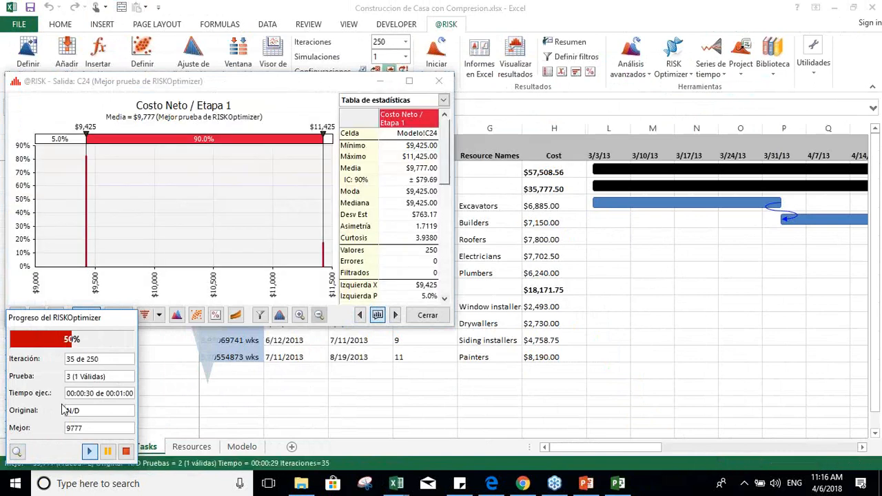
Step: Examine the optimization's Progreso charts, Resumen of adjustable cells and Registro in the watcher
{"action": "left_click", "coordinate": [17, 451]}
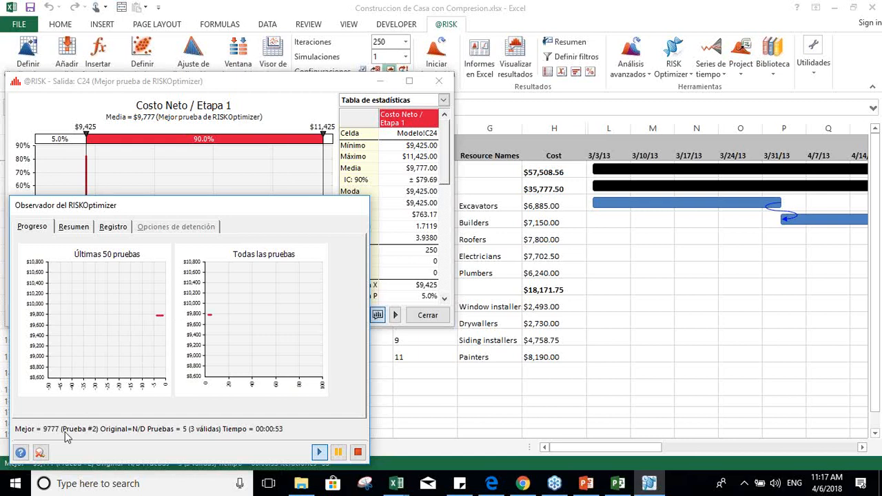
{"action": "left_click", "coordinate": [79, 234]}
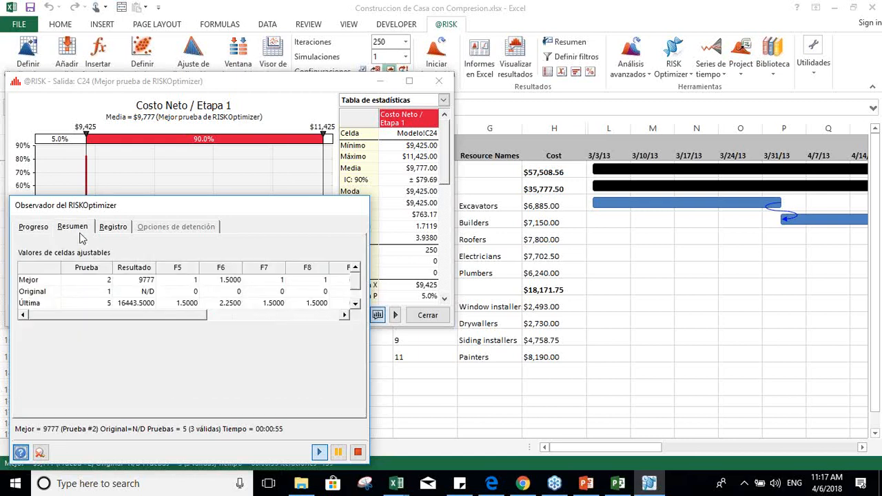
{"action": "left_click", "coordinate": [109, 234]}
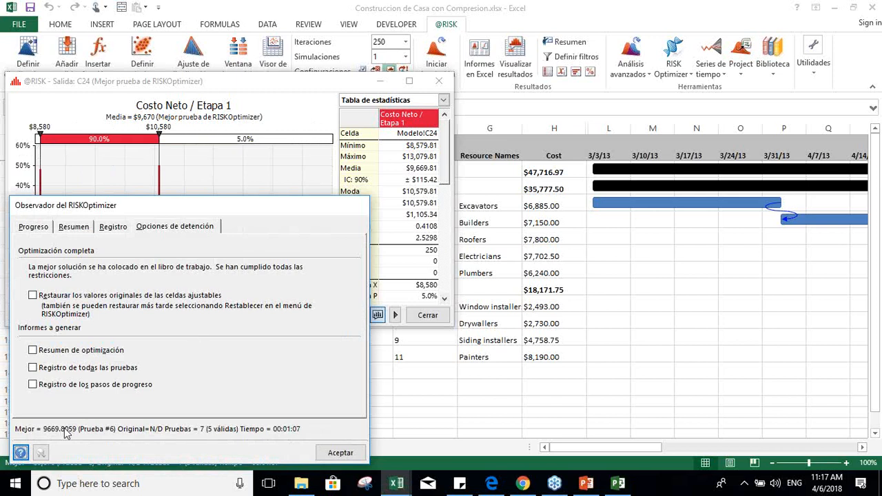
Step: Accept the optimization result without restoring original values or generating reports, and return to the Modelo sheet
{"action": "left_click", "coordinate": [340, 453]}
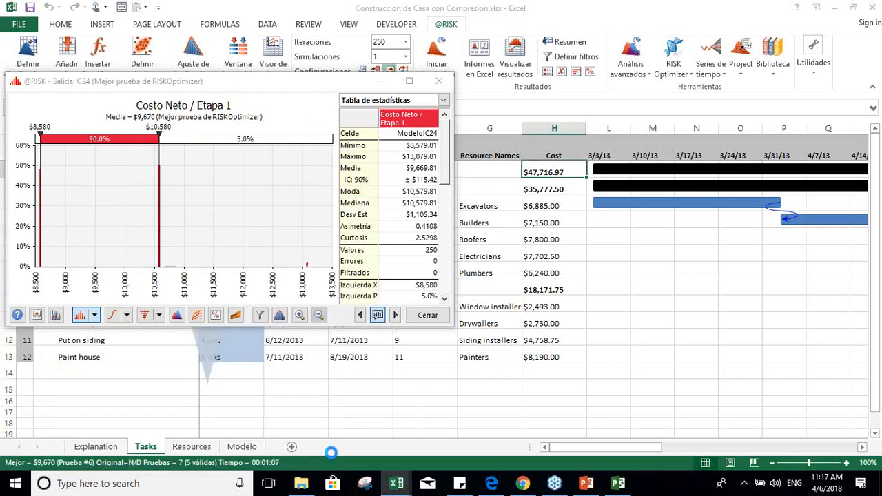
{"action": "left_click", "coordinate": [424, 315]}
{"action": "left_click", "coordinate": [248, 445]}
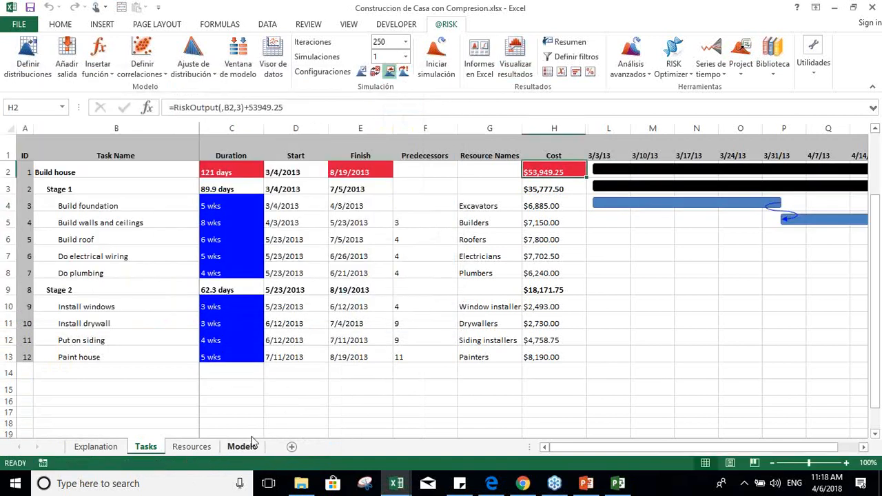
Step: Examine the optimized compression values of the Etapa 1 and Etapa 2 tasks in column F
{"action": "key", "text": "Up"}
{"action": "key", "text": "Up"}
{"action": "key", "text": "Up"}
{"action": "key", "text": "Up"}
{"action": "key", "text": "Up"}
{"action": "key", "text": "Up"}
{"action": "key", "text": "Up"}
{"action": "key", "text": "Up"}
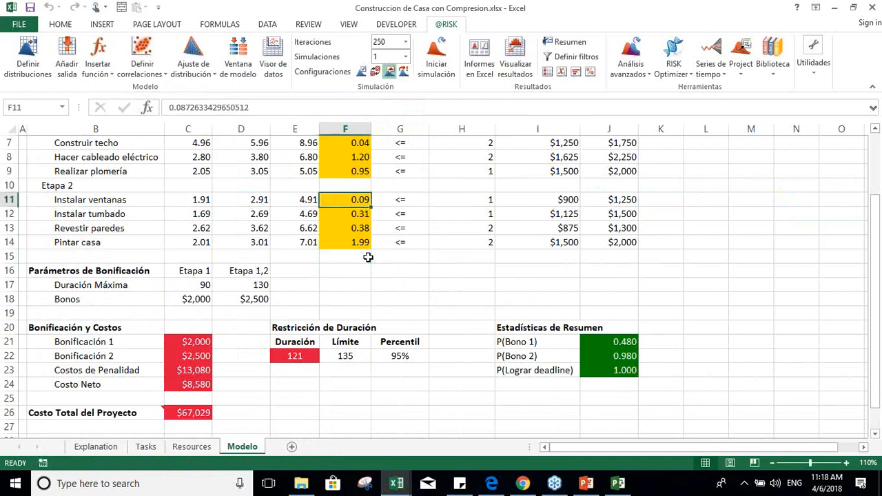
{"action": "key", "text": "Up"}
{"action": "key", "text": "Up"}
{"action": "key", "text": "Up"}
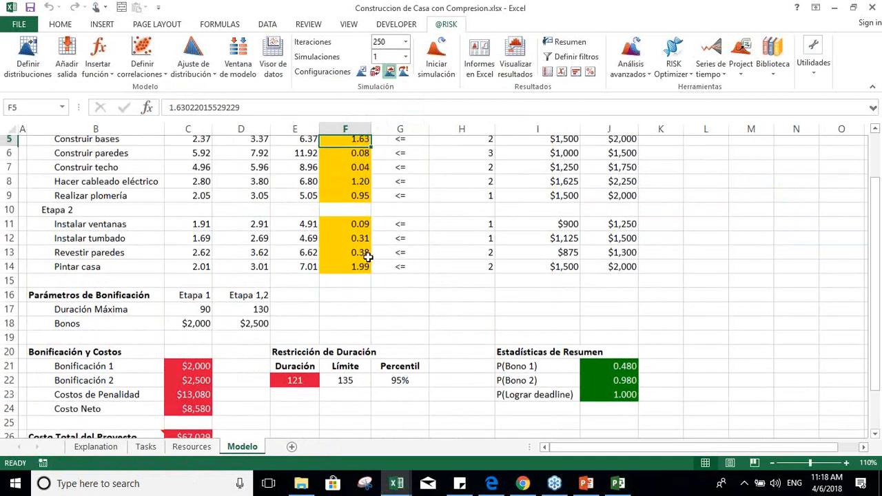
{"action": "key", "text": "Down"}
{"action": "key", "text": "shift+Down"}
{"action": "key", "text": "shift+Down"}
{"action": "key", "text": "shift+Down"}
{"action": "key", "text": "shift+Down"}
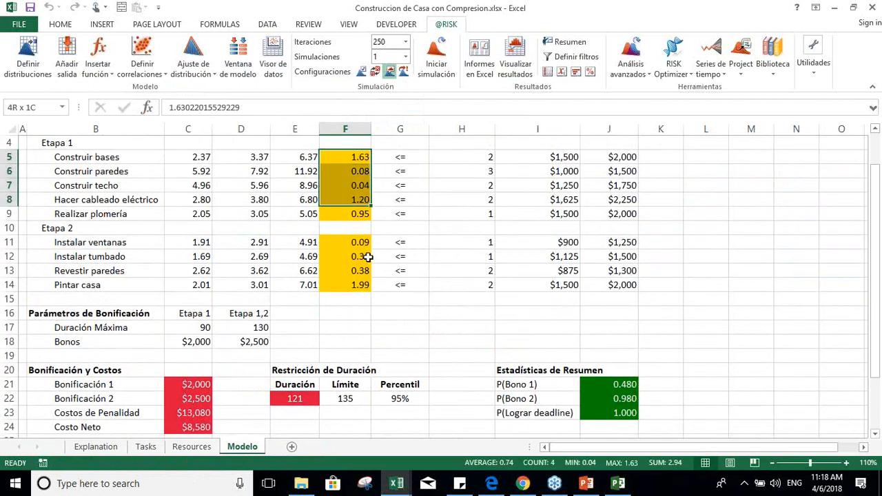
{"action": "key", "text": "shift+Up"}
{"action": "key", "text": "shift+Up"}
{"action": "key", "text": "shift+Up"}
{"action": "key", "text": "shift+Up"}
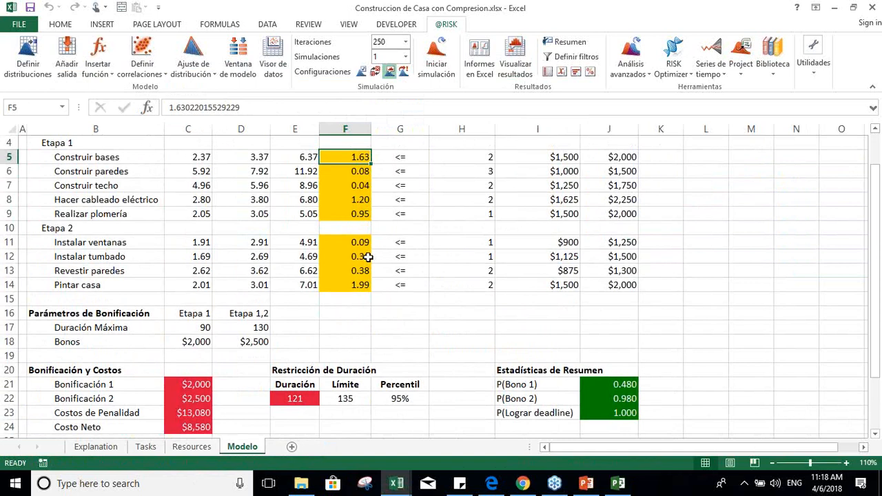
Step: Inspect the Construir bases duration formula and go through the Etapa 1 tasks down to Hacer cableado eléctrico
{"action": "key", "text": "Left"}
{"action": "key", "text": "Left"}
{"action": "key", "text": "Left"}
{"action": "key", "text": "Left"}
{"action": "key", "text": "Right"}
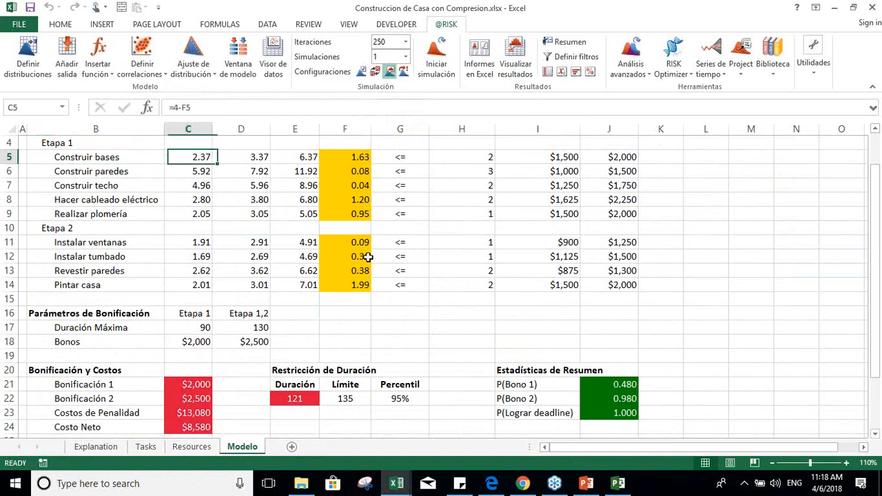
{"action": "key", "text": "Left"}
{"action": "key", "text": "Down"}
{"action": "key", "text": "Down"}
{"action": "key", "text": "Down"}
{"action": "key", "text": "Up"}
{"action": "key", "text": "Up"}
{"action": "key", "text": "Down"}
Step: Inspect the Costos de Penalidad formula and the P(Bono 1) formula in Estadísticas de Resumen
{"action": "key", "text": "Down"}
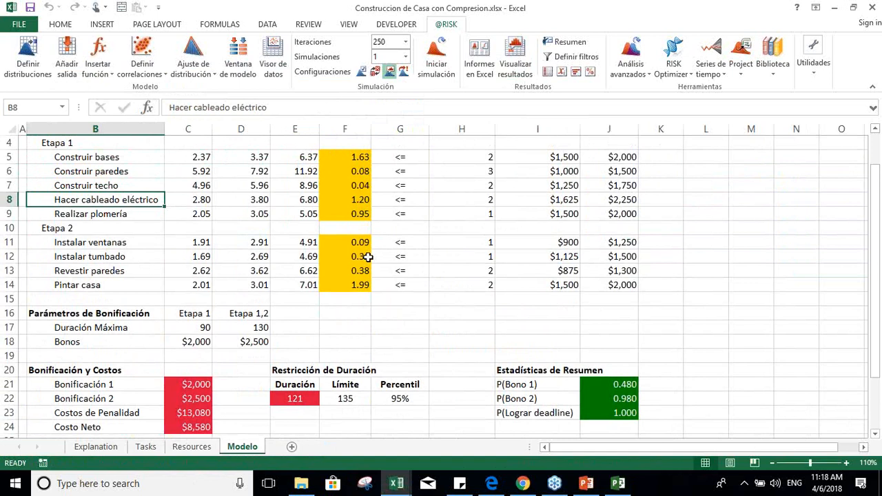
{"action": "key", "text": "Down"}
{"action": "key", "text": "Down"}
{"action": "key", "text": "Down"}
{"action": "key", "text": "Down"}
{"action": "key", "text": "Down"}
{"action": "key", "text": "Down"}
{"action": "key", "text": "Down"}
{"action": "key", "text": "Down"}
{"action": "key", "text": "Down"}
{"action": "key", "text": "Down"}
{"action": "key", "text": "Down"}
{"action": "key", "text": "Down"}
{"action": "key", "text": "Down"}
{"action": "key", "text": "Down"}
{"action": "key", "text": "Down"}
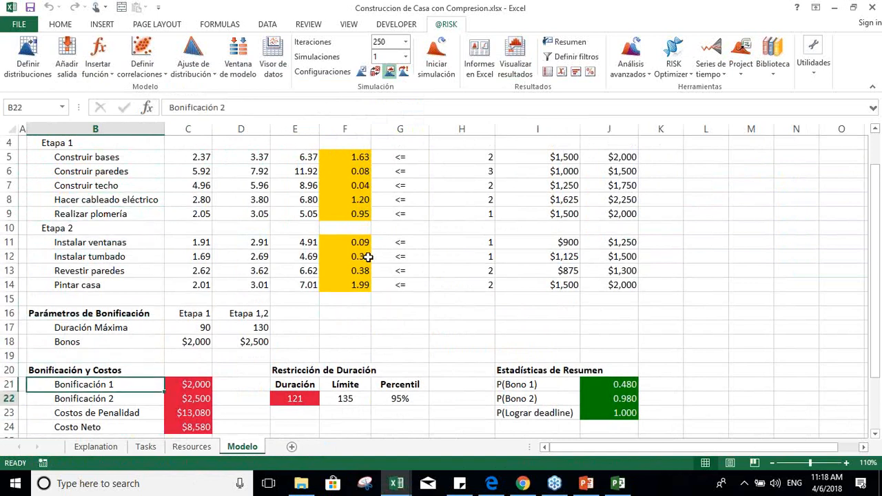
{"action": "key", "text": "Right"}
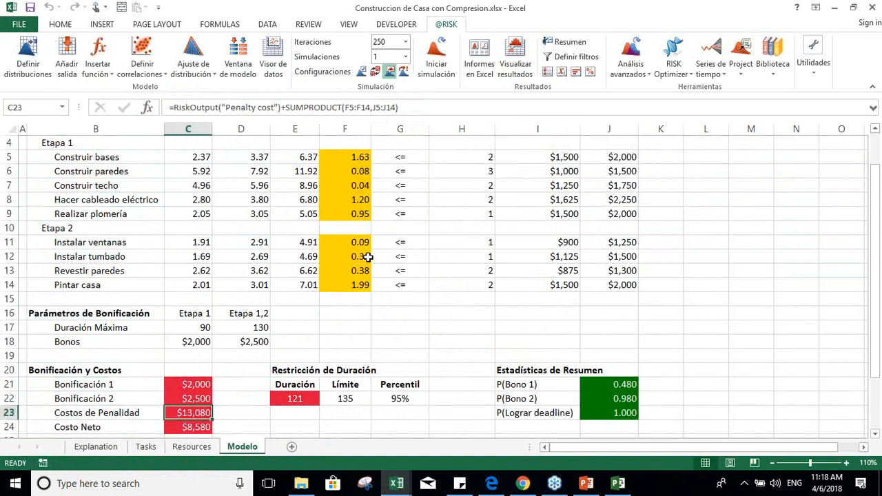
{"action": "key", "text": "Right"}
{"action": "key", "text": "Right"}
{"action": "key", "text": "Right"}
{"action": "key", "text": "Right"}
{"action": "key", "text": "Right"}
{"action": "key", "text": "Right"}
{"action": "key", "text": "Right"}
{"action": "key", "text": "Up"}
{"action": "key", "text": "Up"}
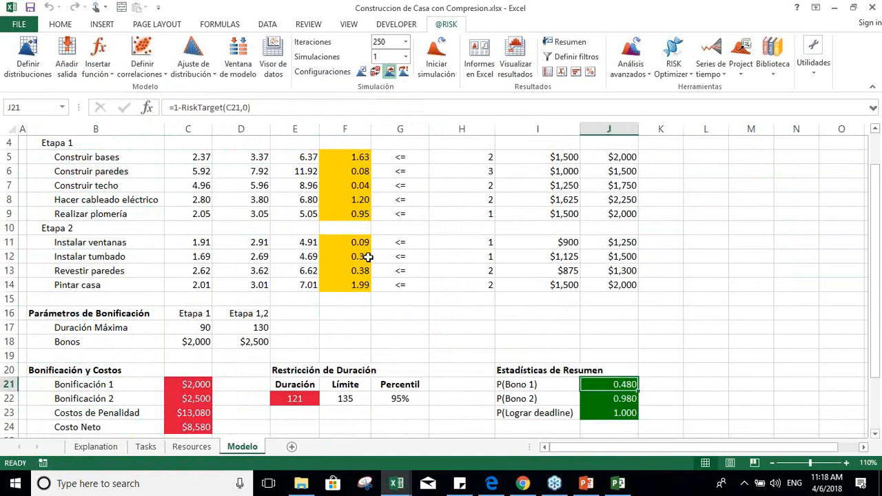
{"action": "key", "text": "Right"}
{"action": "key", "text": "Right"}
{"action": "key", "text": "Left"}
{"action": "key", "text": "Left"}
{"action": "key", "text": "Up"}
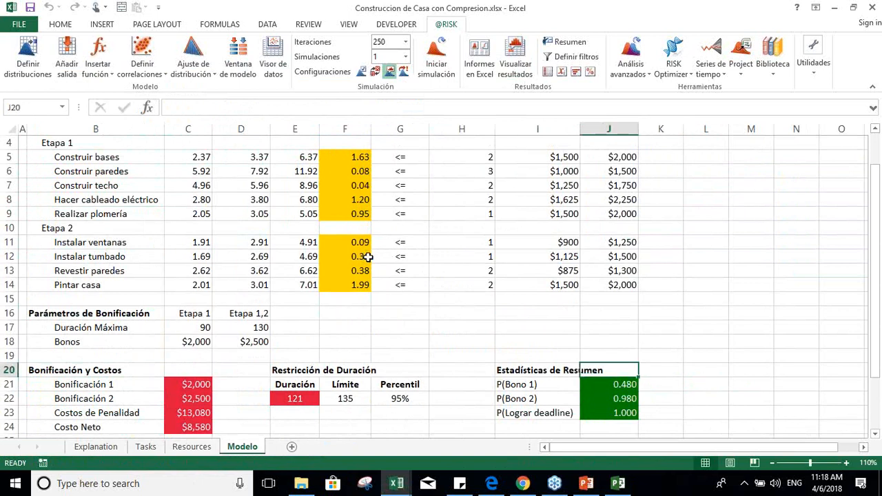
Step: Record the optimized probabilities beside Estadísticas de Resumen: 0.48 in K21, 0.98 in K22 and 1.0 in K23
{"action": "key", "text": "Down"}
{"action": "key", "text": "Right"}
{"action": "key", "text": "Num_Lock"}
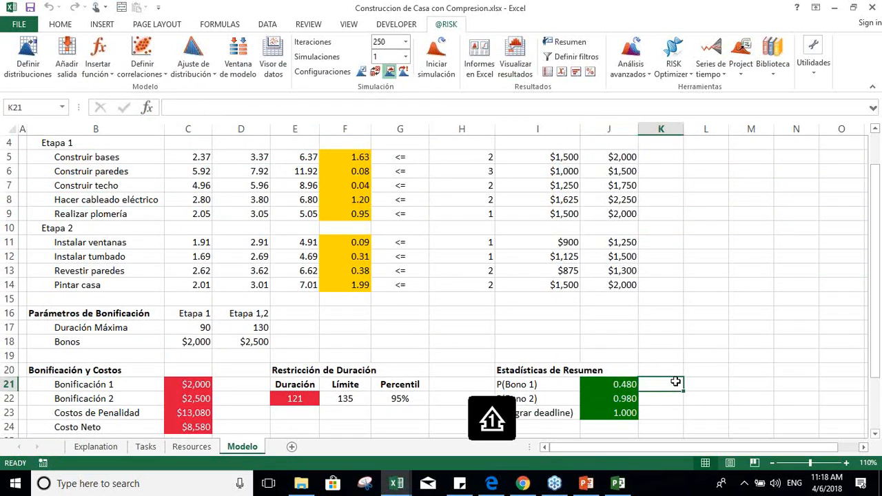
{"action": "type", "text": "0.48"}
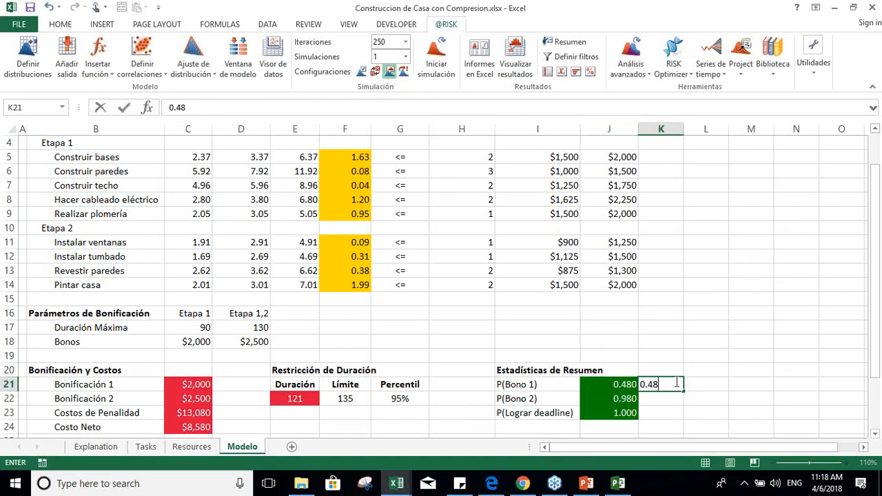
{"action": "key", "text": "Left"}
{"action": "key", "text": "Down"}
{"action": "key", "text": "Right"}
{"action": "type", "text": "0.9"}
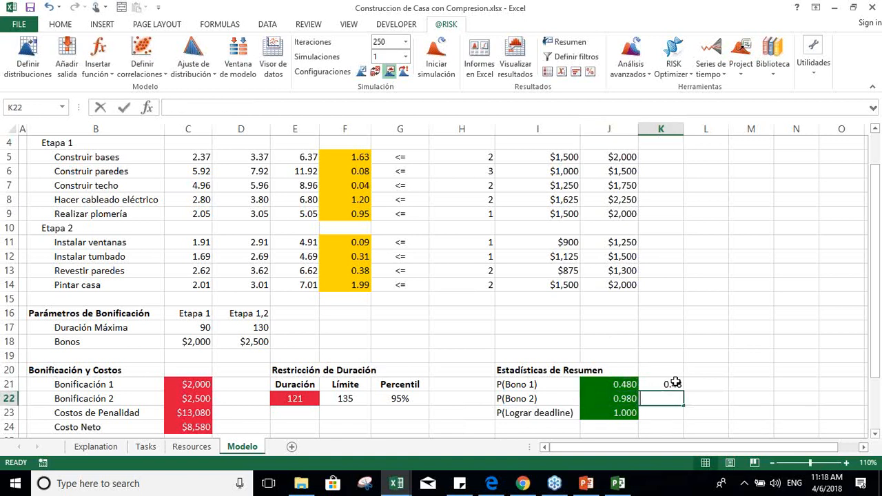
{"action": "type", "text": "8"}
{"action": "key", "text": "Return"}
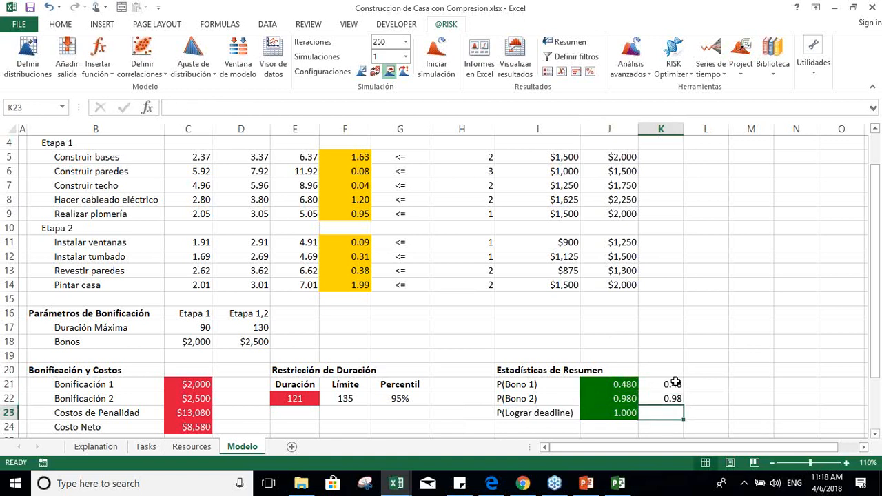
{"action": "type", "text": "1.0"}
{"action": "key", "text": "Up"}
{"action": "key", "text": "Up"}
{"action": "key", "text": "Up"}
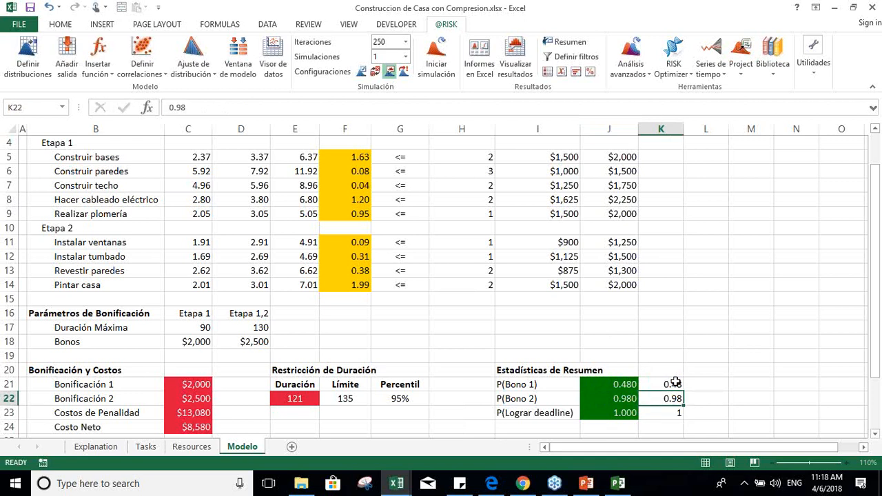
Step: Restore the original adjustable cell values with RISKOptimizer's Restablecer and select the P(Bono 1) result for comparison
{"action": "left_click", "coordinate": [673, 74]}
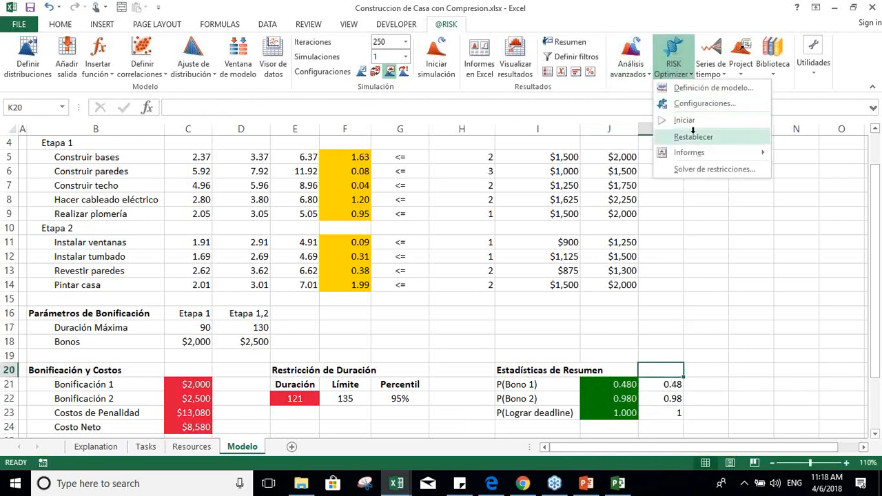
{"action": "left_click", "coordinate": [694, 136]}
{"action": "left_click", "coordinate": [483, 285]}
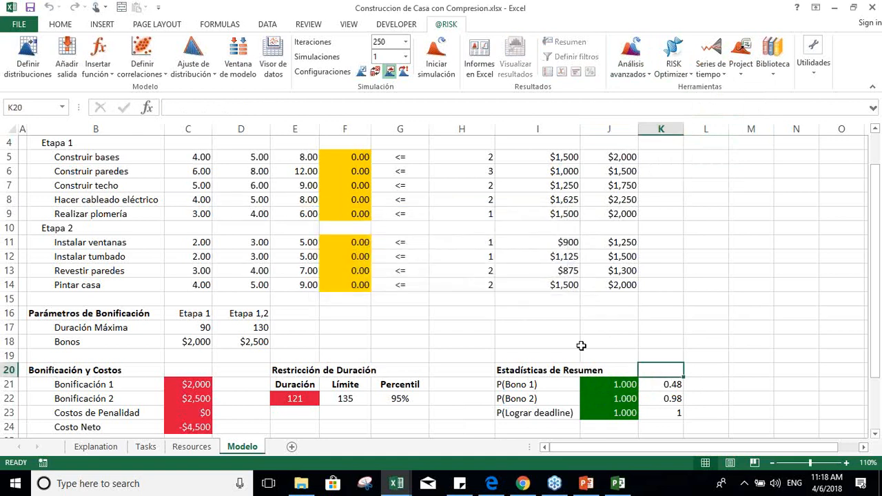
{"action": "left_click", "coordinate": [665, 388]}
{"action": "key", "text": "Left"}
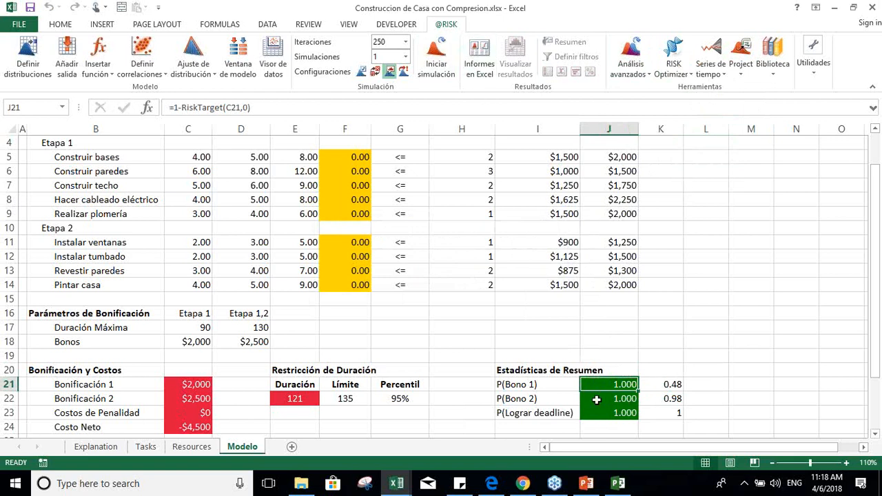
Step: Clear the recorded probabilities from K21:K23 beside Estadísticas de Resumen
{"action": "left_click", "coordinate": [669, 388]}
{"action": "key", "text": "shift+Down"}
{"action": "key", "text": "shift+Down"}
{"action": "key", "text": "Delete"}
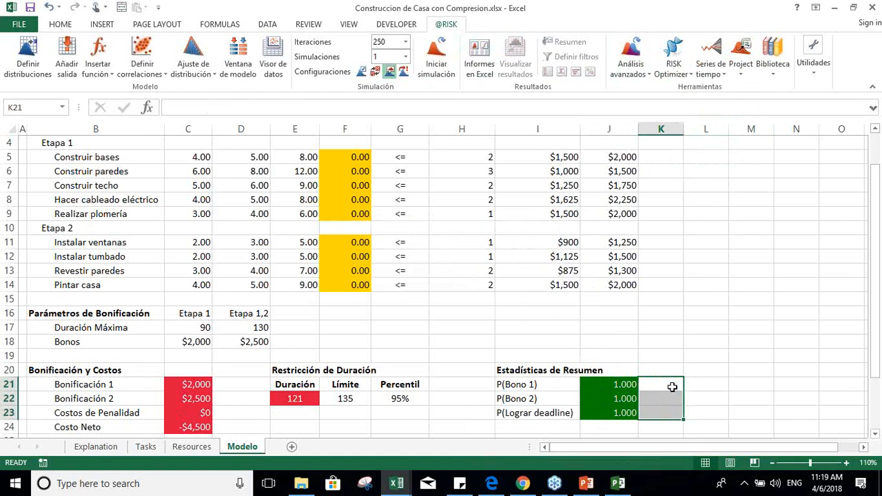
Step: Inspect the Bonificación y Costos formulas in column C, from Bonificación 1 down to Costo Neto
{"action": "key", "text": "Left"}
{"action": "key", "text": "Left"}
{"action": "key", "text": "Left"}
{"action": "key", "text": "Left"}
{"action": "key", "text": "Left"}
{"action": "key", "text": "Left"}
{"action": "key", "text": "Left"}
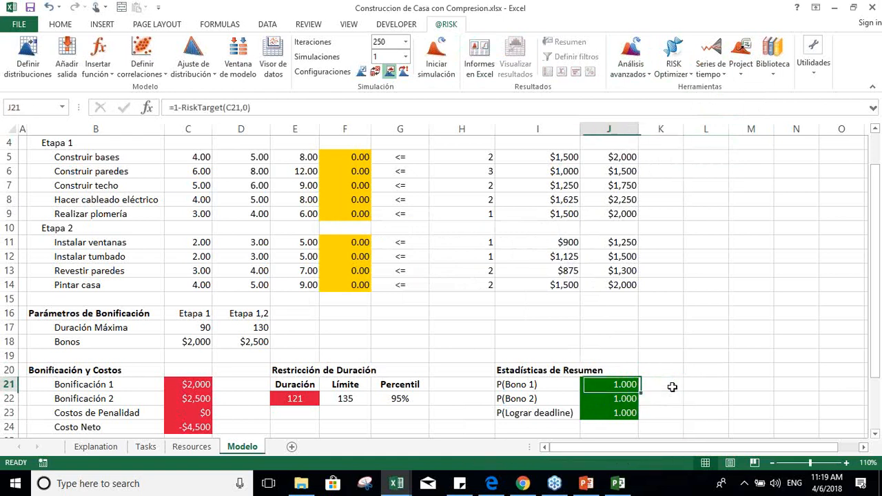
{"action": "key", "text": "Left"}
{"action": "key", "text": "Down"}
{"action": "key", "text": "Down"}
{"action": "key", "text": "Down"}
{"action": "key", "text": "Down"}
{"action": "key", "text": "Down"}
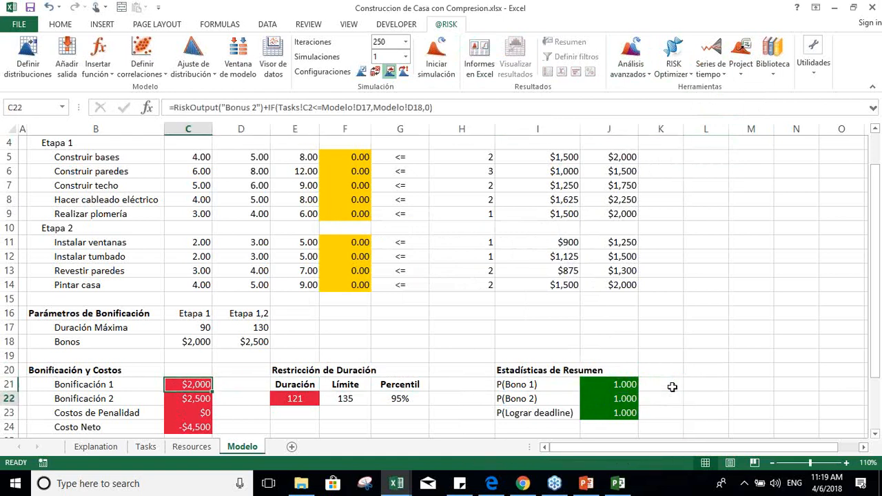
{"action": "key", "text": "Up"}
{"action": "key", "text": "Up"}
{"action": "key", "text": "Up"}
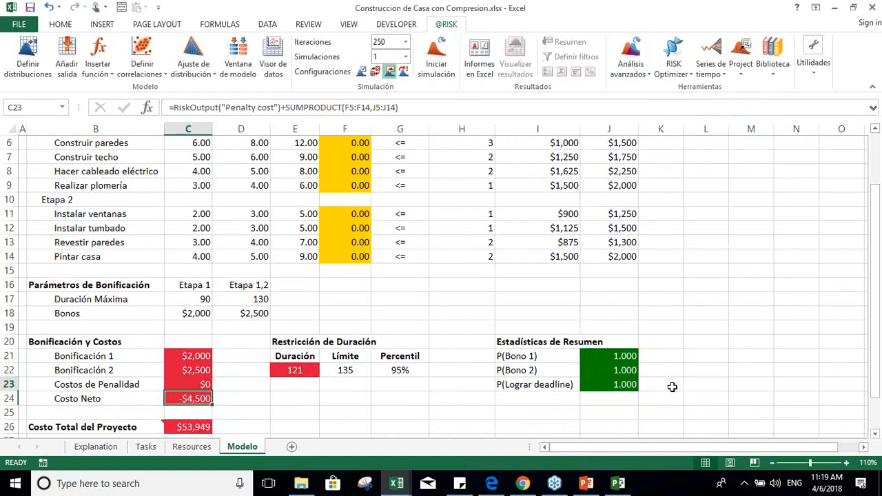
Step: Run the RISKOptimizer optimization of the house construction model, pause it partway through the trials and resume it
{"action": "left_click", "coordinate": [673, 59]}
{"action": "left_click", "coordinate": [702, 117]}
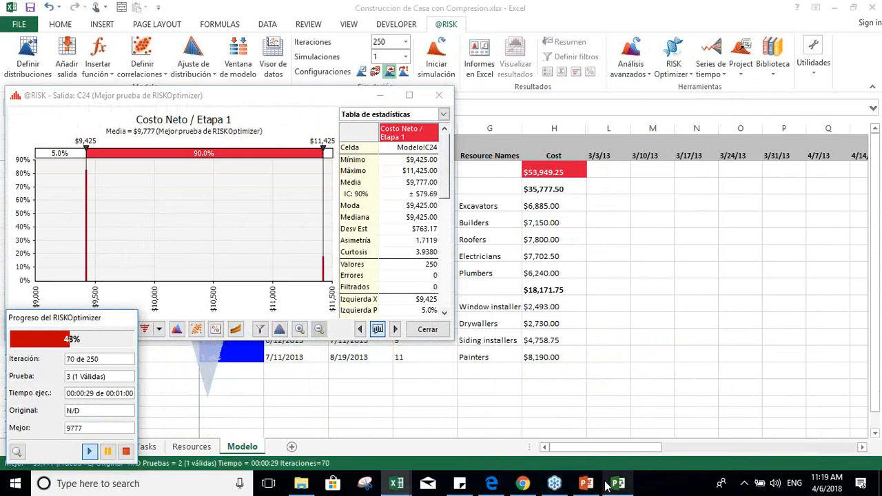
{"action": "mouse_move", "coordinate": [396, 483]}
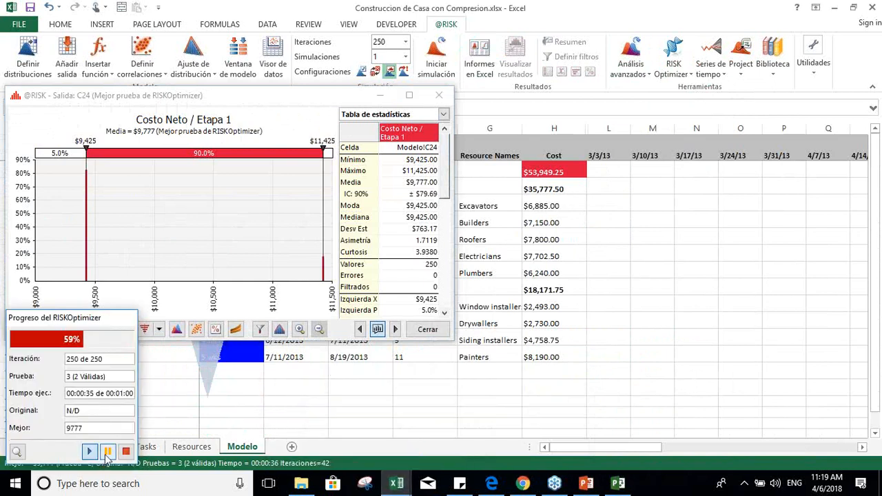
{"action": "left_click", "coordinate": [108, 452]}
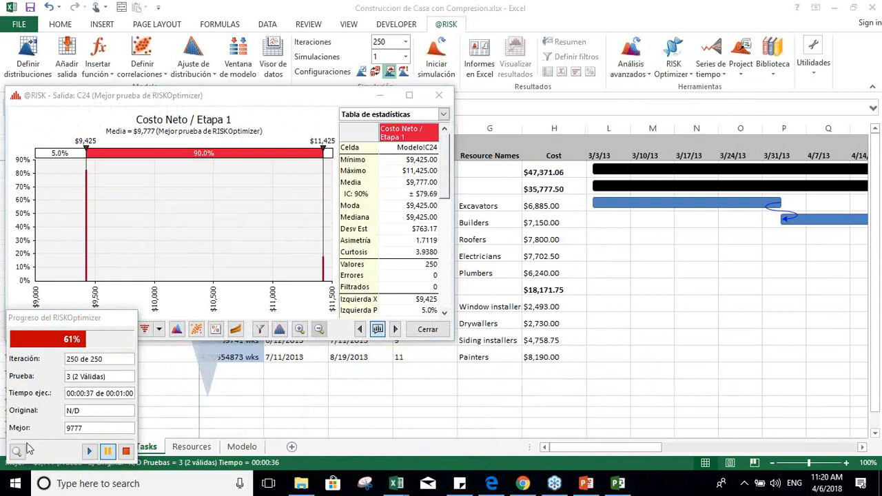
{"action": "left_click", "coordinate": [92, 455]}
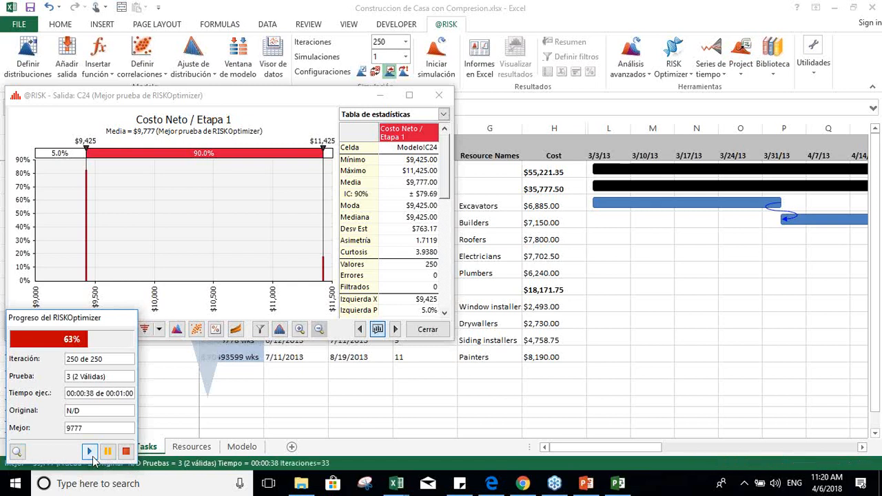
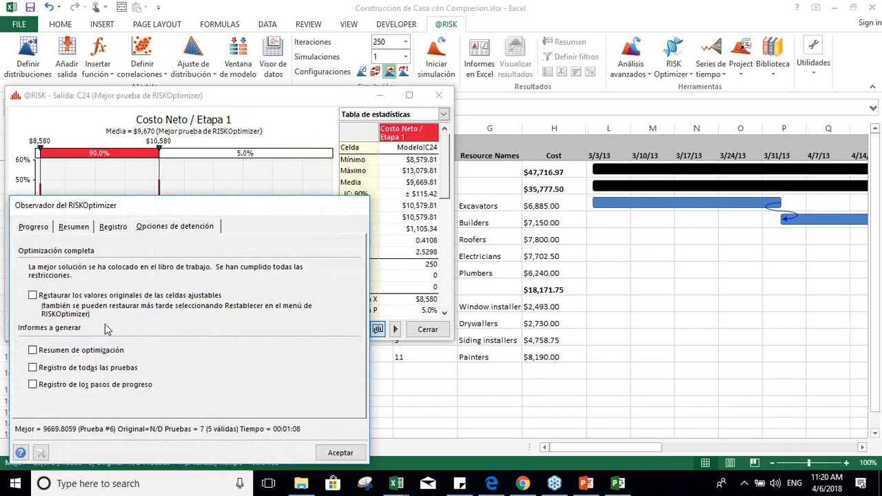
Step: Finish the optimization keeping the best solution, and generate the Resumen de optimización, Registro de todas las pruebas and Registro de los pasos de progreso reports
{"action": "left_click", "coordinate": [32, 350]}
{"action": "left_click", "coordinate": [32, 384]}
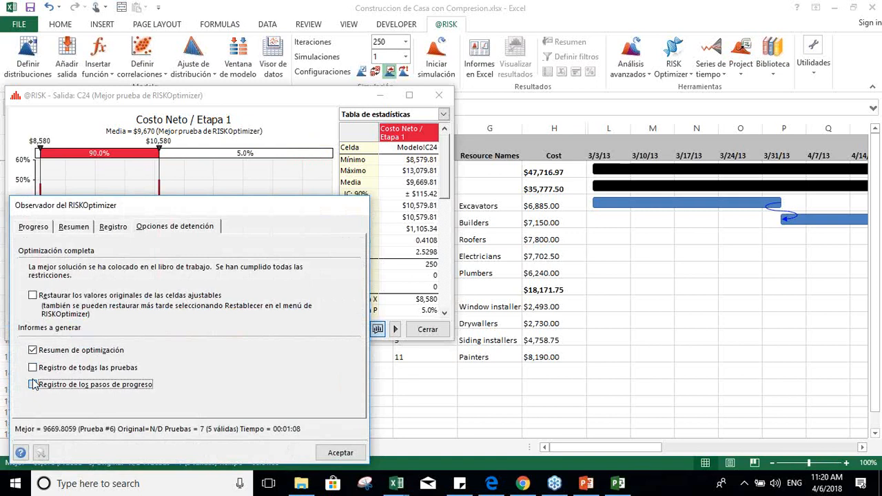
{"action": "left_click", "coordinate": [33, 368]}
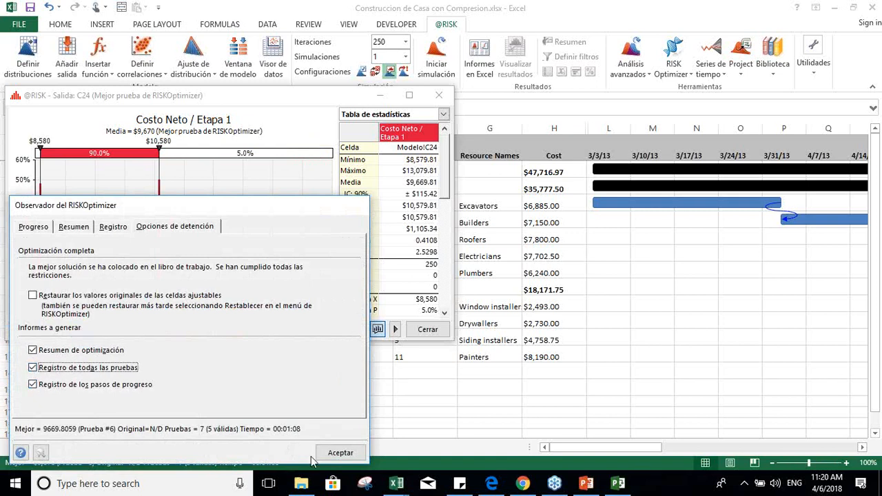
{"action": "left_click", "coordinate": [331, 457]}
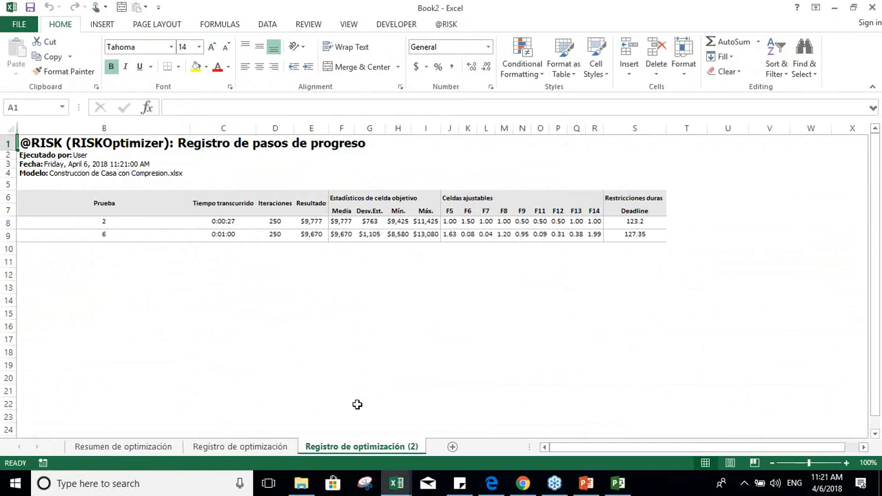
Step: Examine the Registro de pasos de progreso report, comparing the trials' net cost statistics and the adjustable cell values of trial 6
{"action": "left_click", "coordinate": [444, 224]}
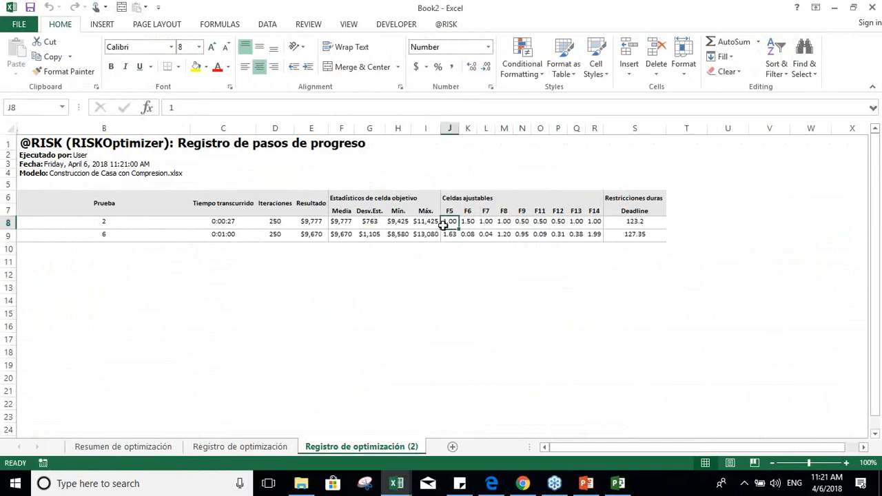
{"action": "key", "text": "Left"}
{"action": "key", "text": "Right"}
{"action": "key", "text": "Down"}
{"action": "key", "text": "Left"}
{"action": "key", "text": "Left"}
{"action": "key", "text": "Left"}
{"action": "key", "text": "Left"}
{"action": "key", "text": "Left"}
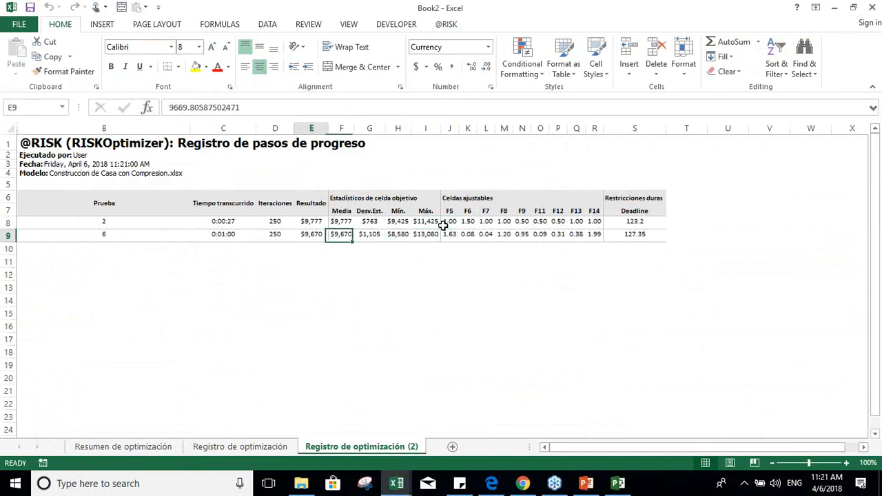
{"action": "key", "text": "Right"}
{"action": "key", "text": "Right"}
{"action": "key", "text": "Right"}
{"action": "key", "text": "Right"}
{"action": "key", "text": "Right"}
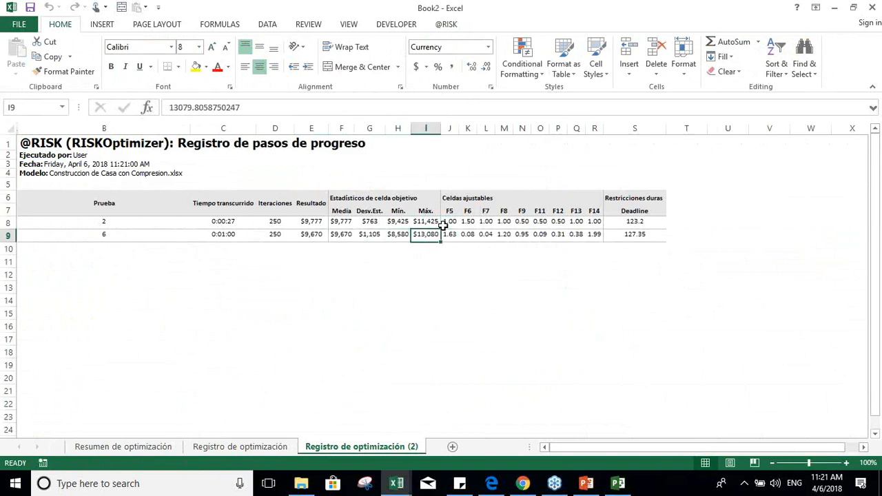
{"action": "key", "text": "shift+Right"}
{"action": "key", "text": "shift+Right"}
{"action": "key", "text": "shift+Right"}
{"action": "key", "text": "shift+Right"}
{"action": "key", "text": "shift+Right"}
{"action": "key", "text": "shift+Right"}
{"action": "key", "text": "shift+Right"}
{"action": "key", "text": "shift+Right"}
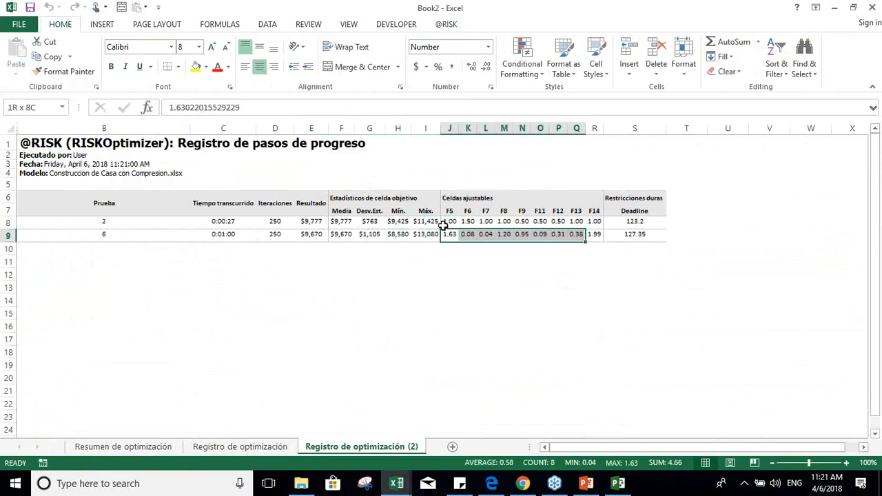
Step: Return to the Modelo sheet of the house construction workbook and inspect the optimized adjustable values in column F
{"action": "left_click", "coordinate": [396, 483]}
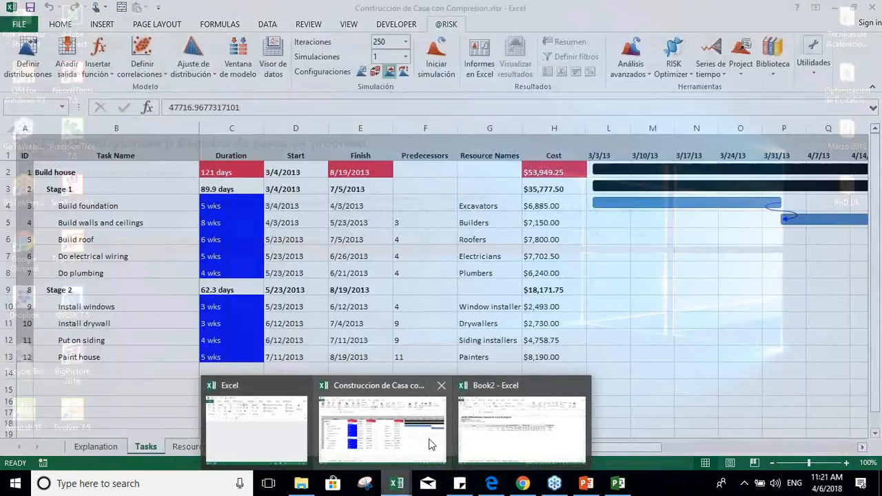
{"action": "left_click", "coordinate": [382, 428]}
{"action": "left_click", "coordinate": [242, 447]}
{"action": "left_click", "coordinate": [367, 183]}
{"action": "key", "text": "Up"}
{"action": "key", "text": "Up"}
{"action": "key", "text": "Up"}
{"action": "key", "text": "Up"}
{"action": "key", "text": "Up"}
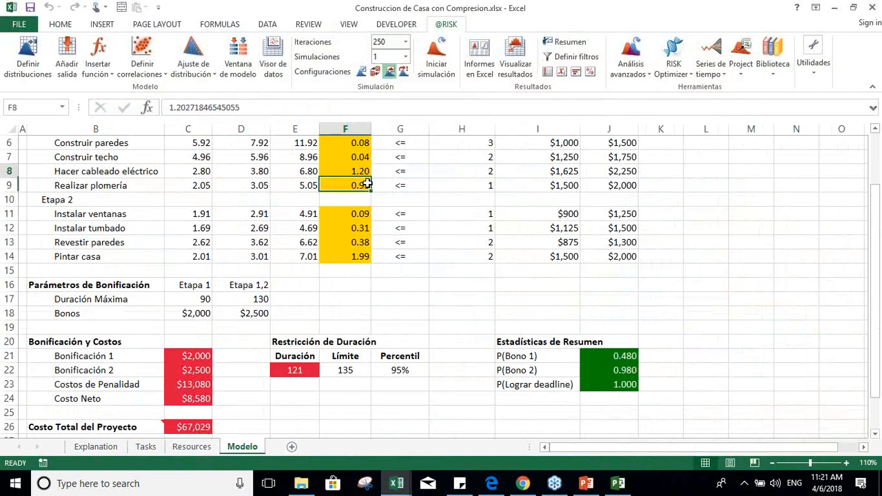
{"action": "key", "text": "Down"}
{"action": "key", "text": "Down"}
{"action": "key", "text": "Down"}
{"action": "key", "text": "Up"}
{"action": "key", "text": "Up"}
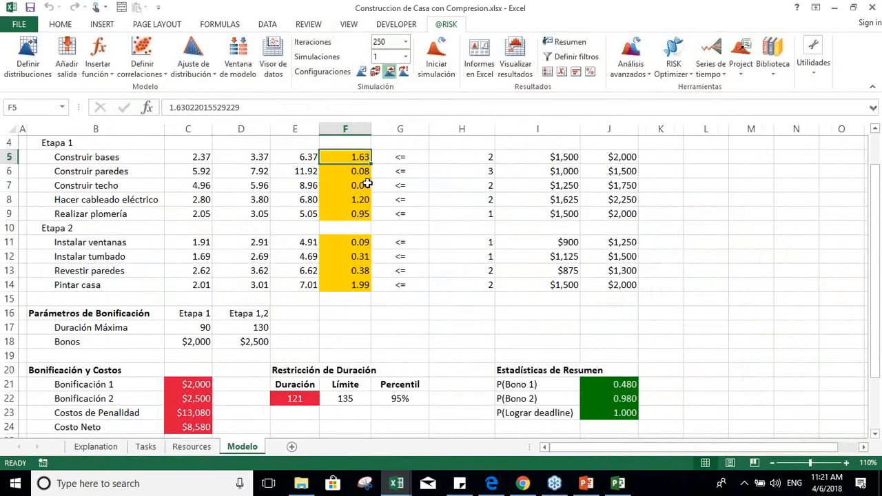
Step: Check the model's adjustable values against the progress log in the Book2 report workbook, and return to the house construction model
{"action": "left_click", "coordinate": [396, 483]}
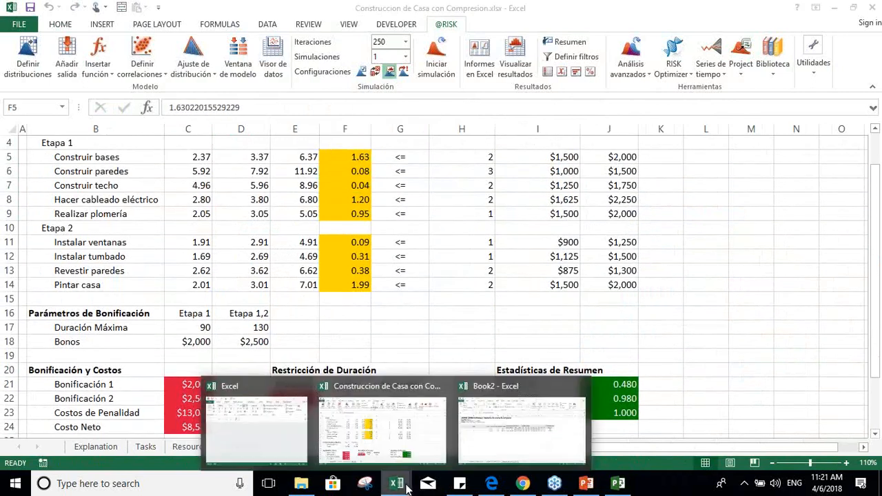
{"action": "left_click", "coordinate": [485, 422]}
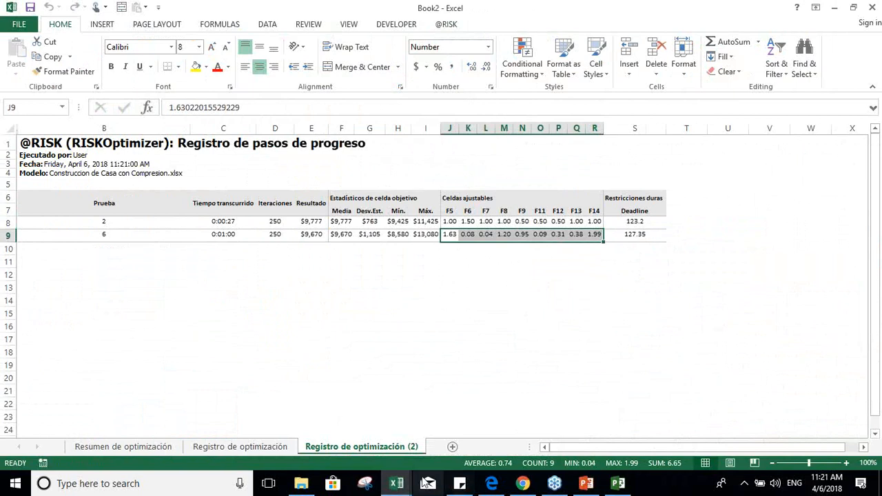
{"action": "left_click", "coordinate": [397, 483]}
{"action": "left_click", "coordinate": [424, 453]}
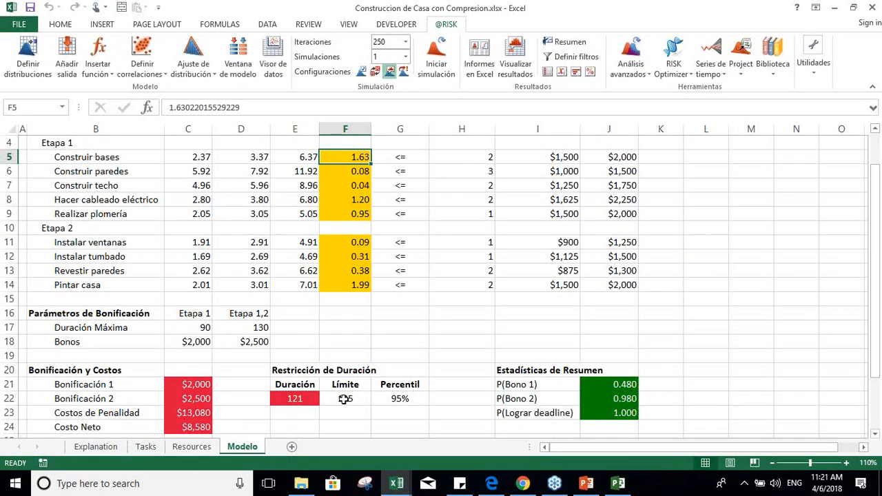
Step: Switch to the PowerPoint presentation, start the slide show from the RISKOptimizer section slide and advance past the Agenda to the Contactos slide
{"action": "left_click", "coordinate": [585, 484]}
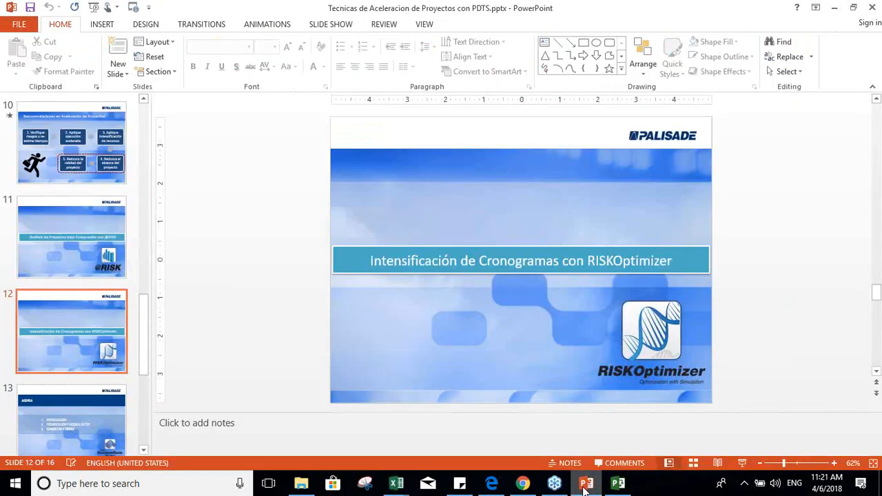
{"action": "left_click", "coordinate": [743, 463]}
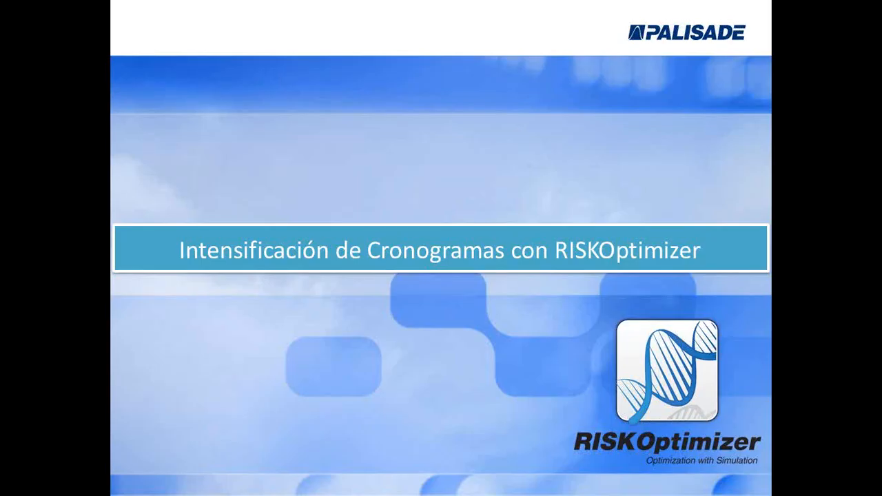
{"action": "key", "text": "Right"}
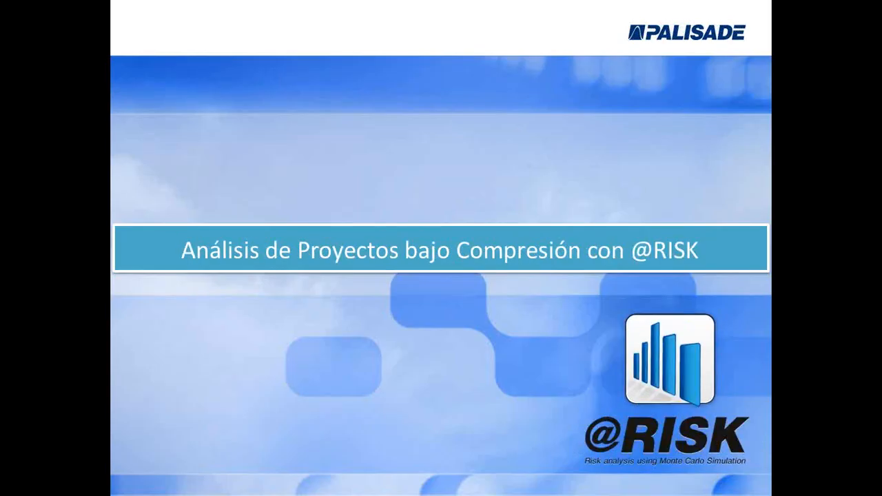
{"action": "key", "text": "Left"}
{"action": "key", "text": "Right"}
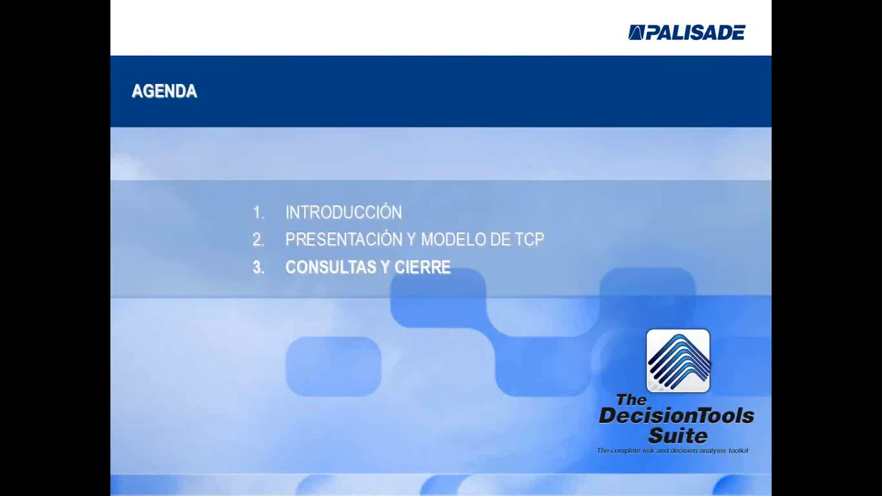
{"action": "key", "text": "Right"}
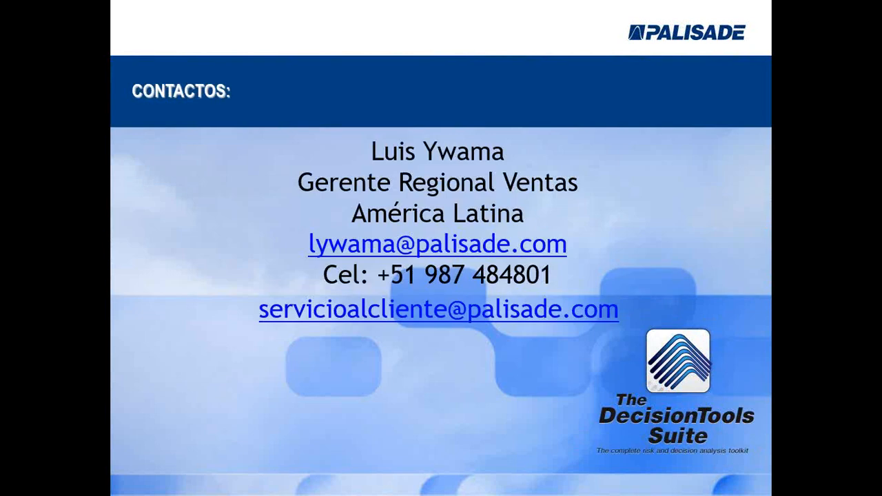